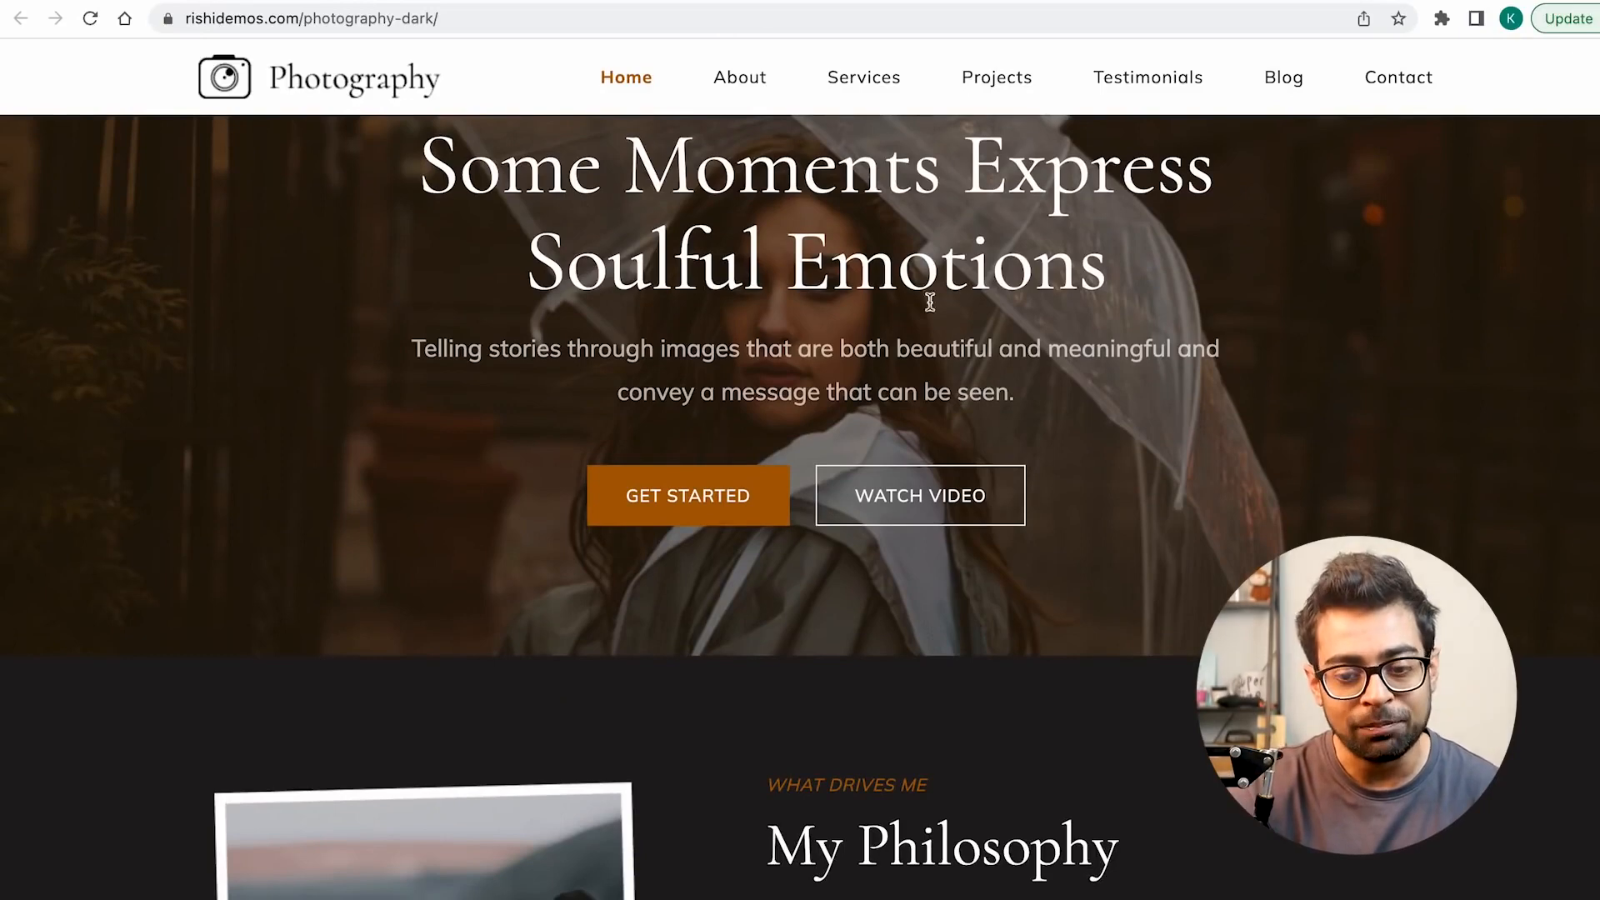
Step: Close the Photography Dark demo and open the preview of the Pet Care starter site
scroll(990, 377, down, 20)
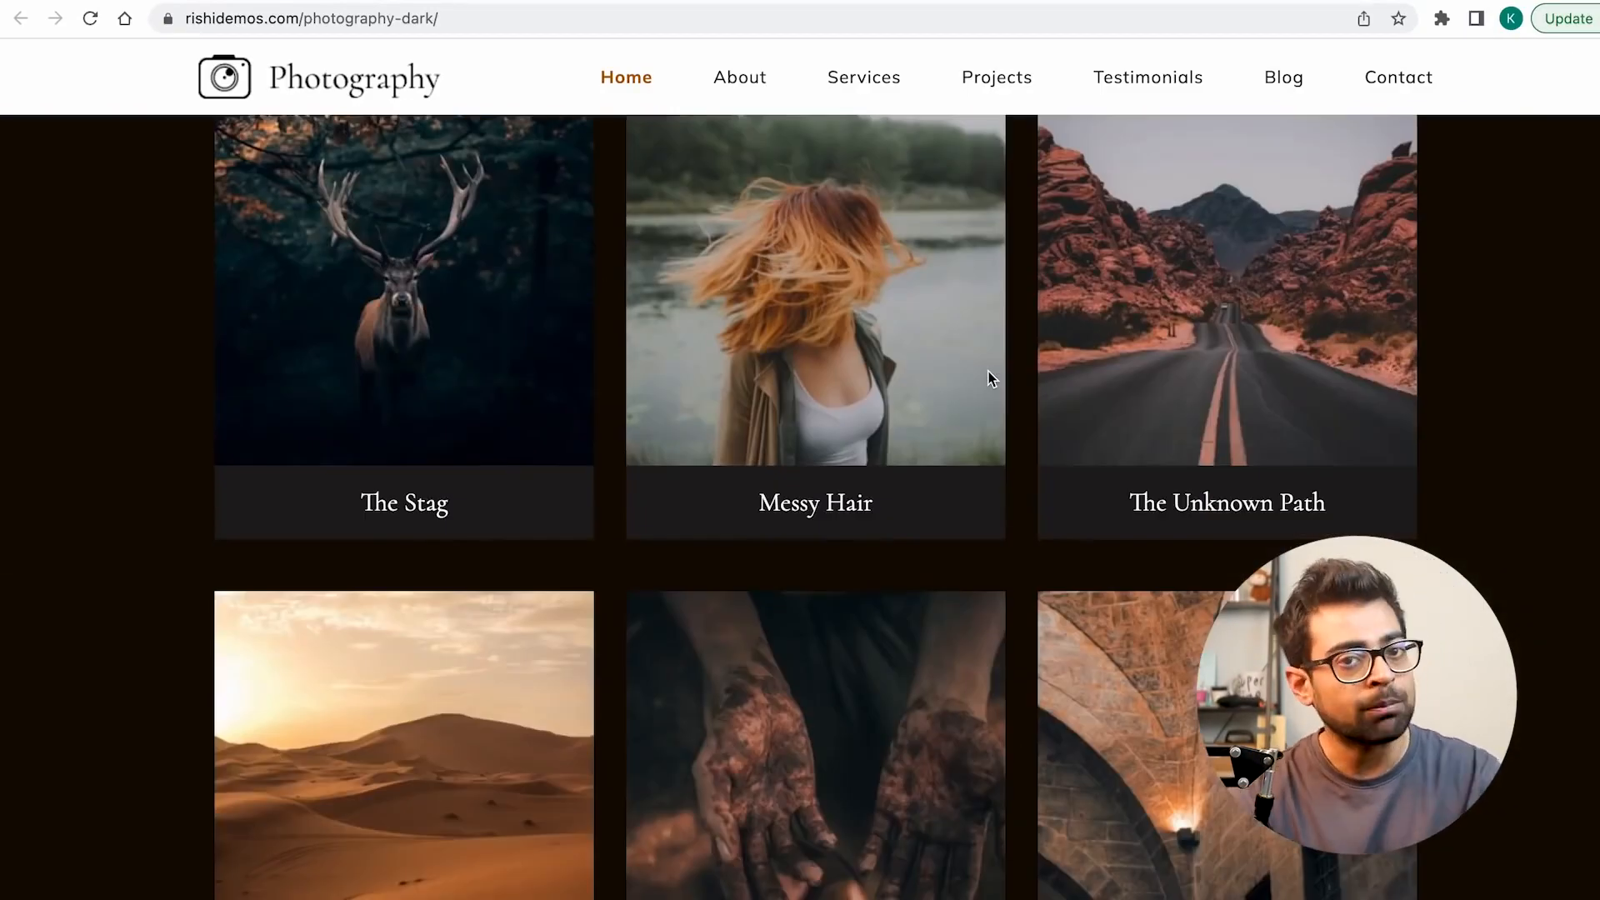
key(super+w)
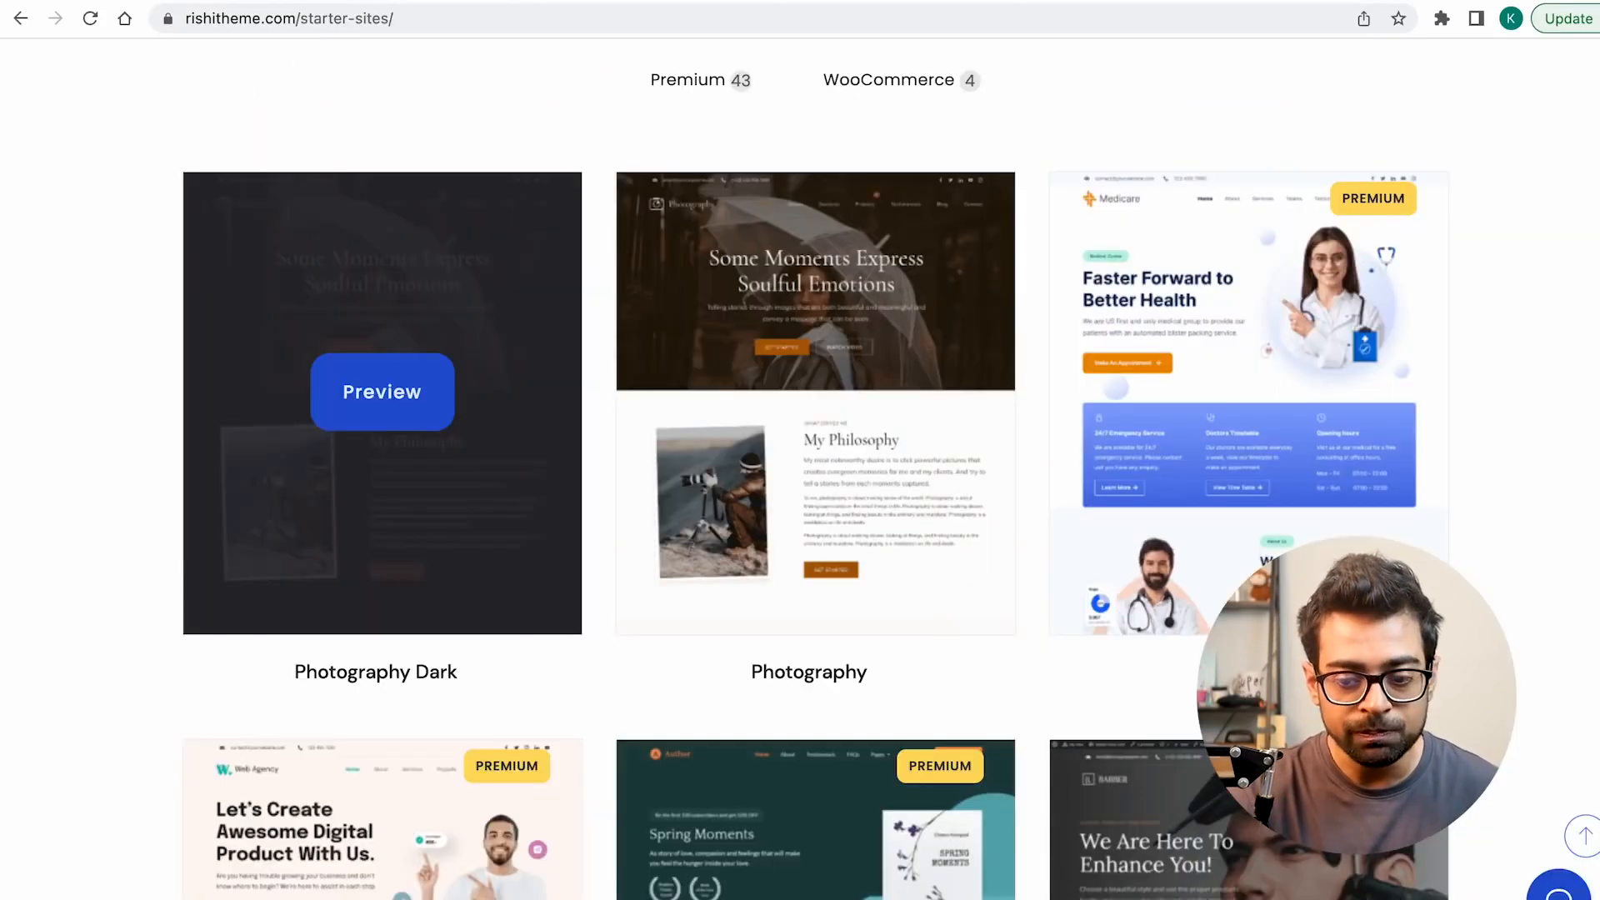
scroll(990, 376, up, 10)
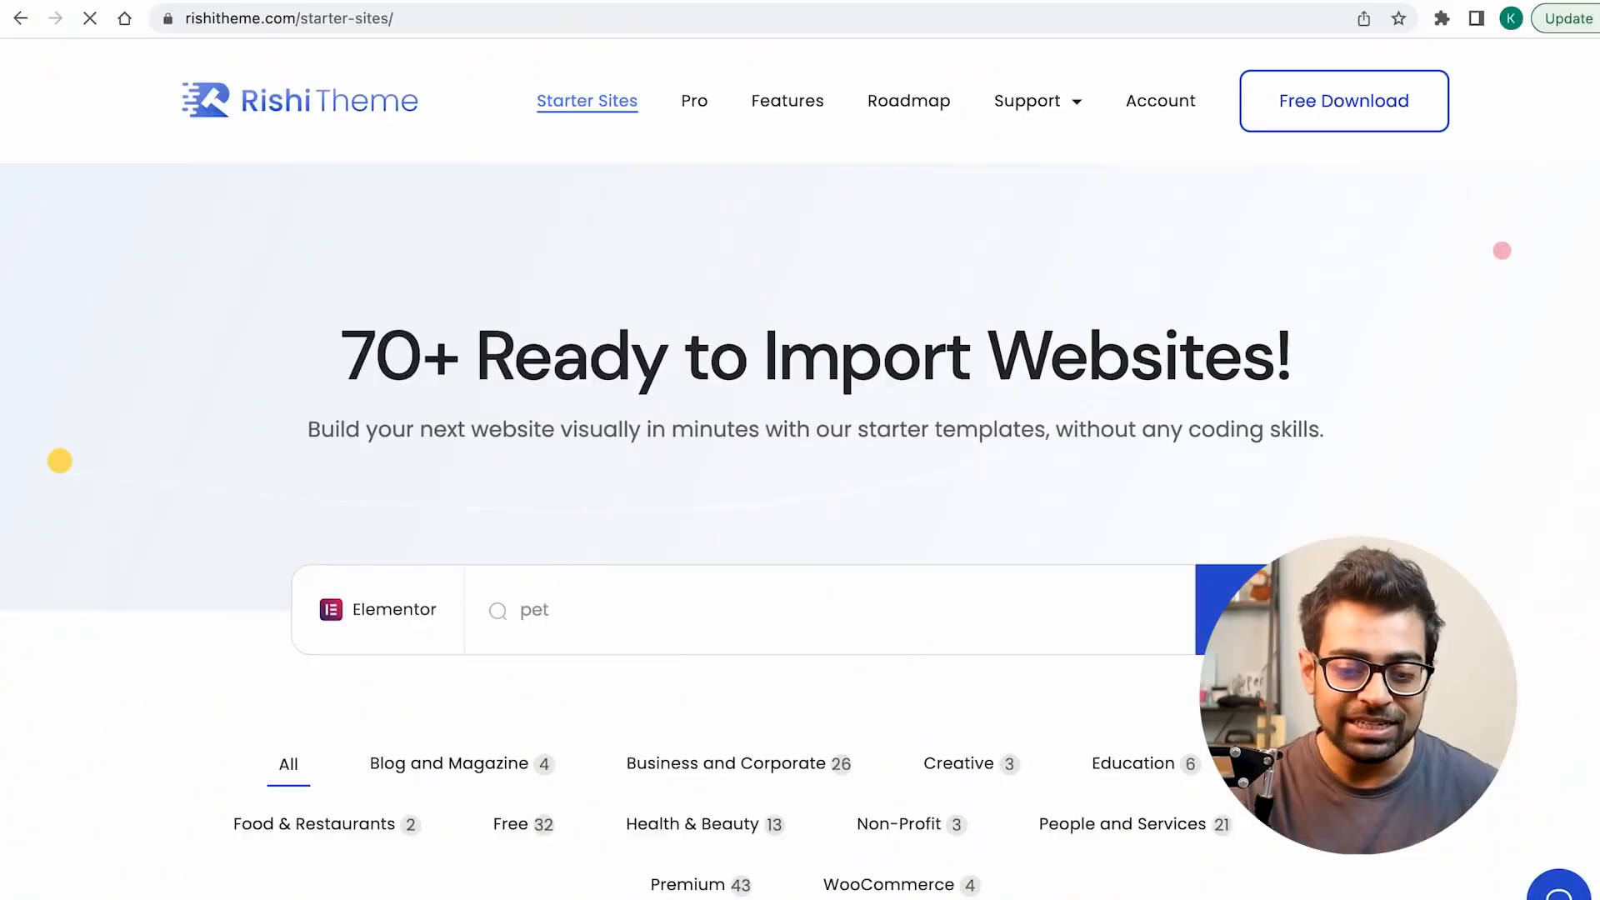
scroll(800, 467, down, 15)
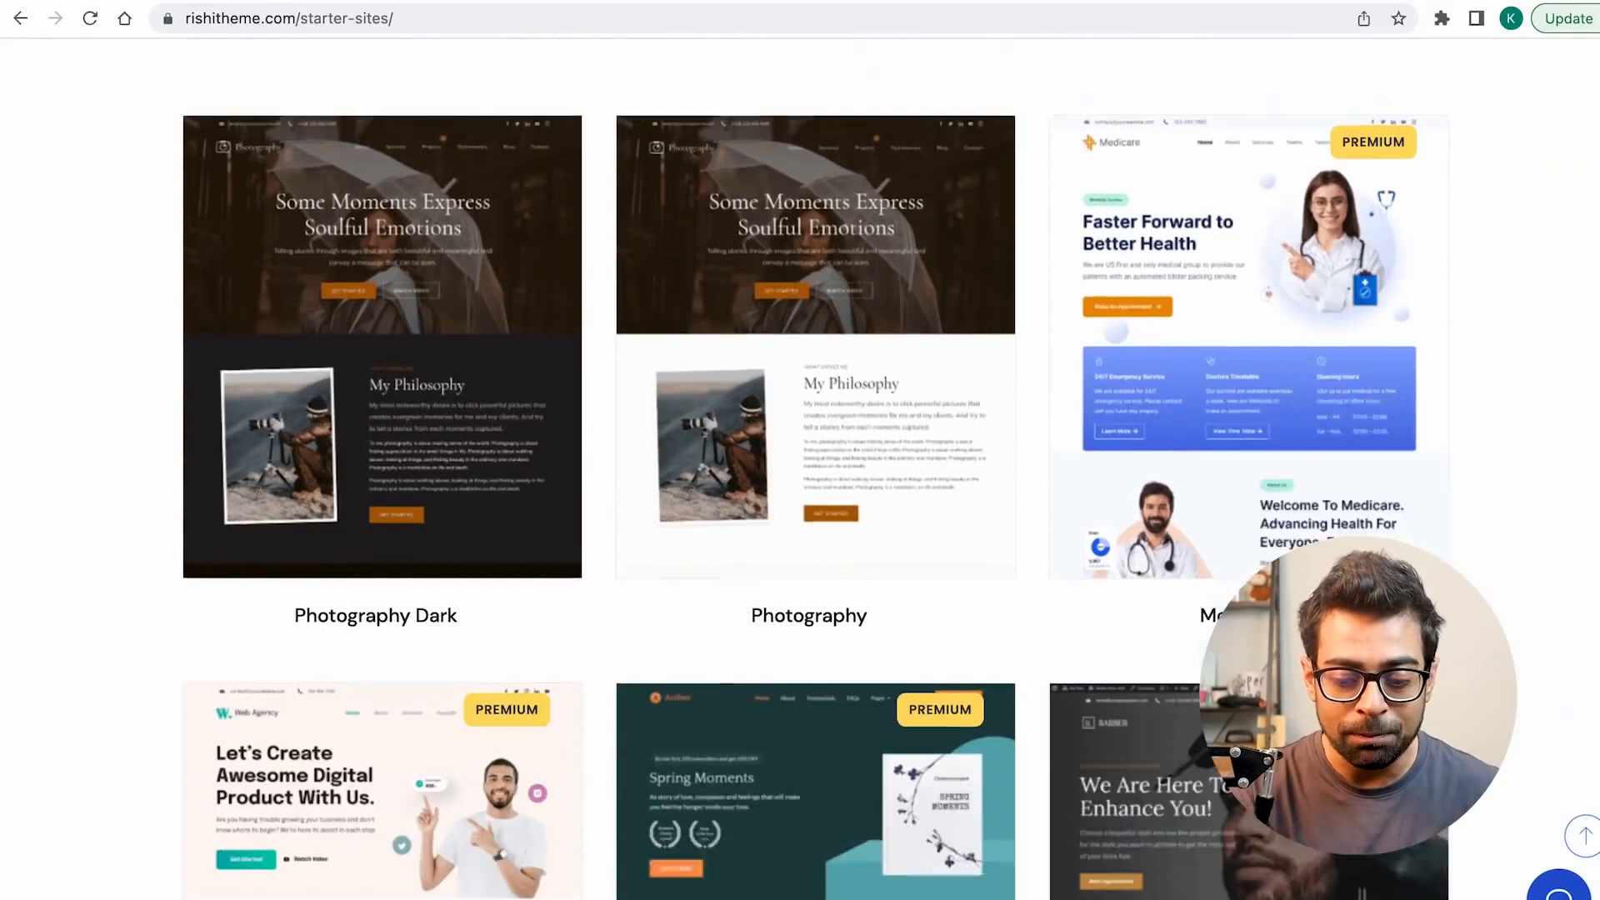
scroll(833, 666, down, 4)
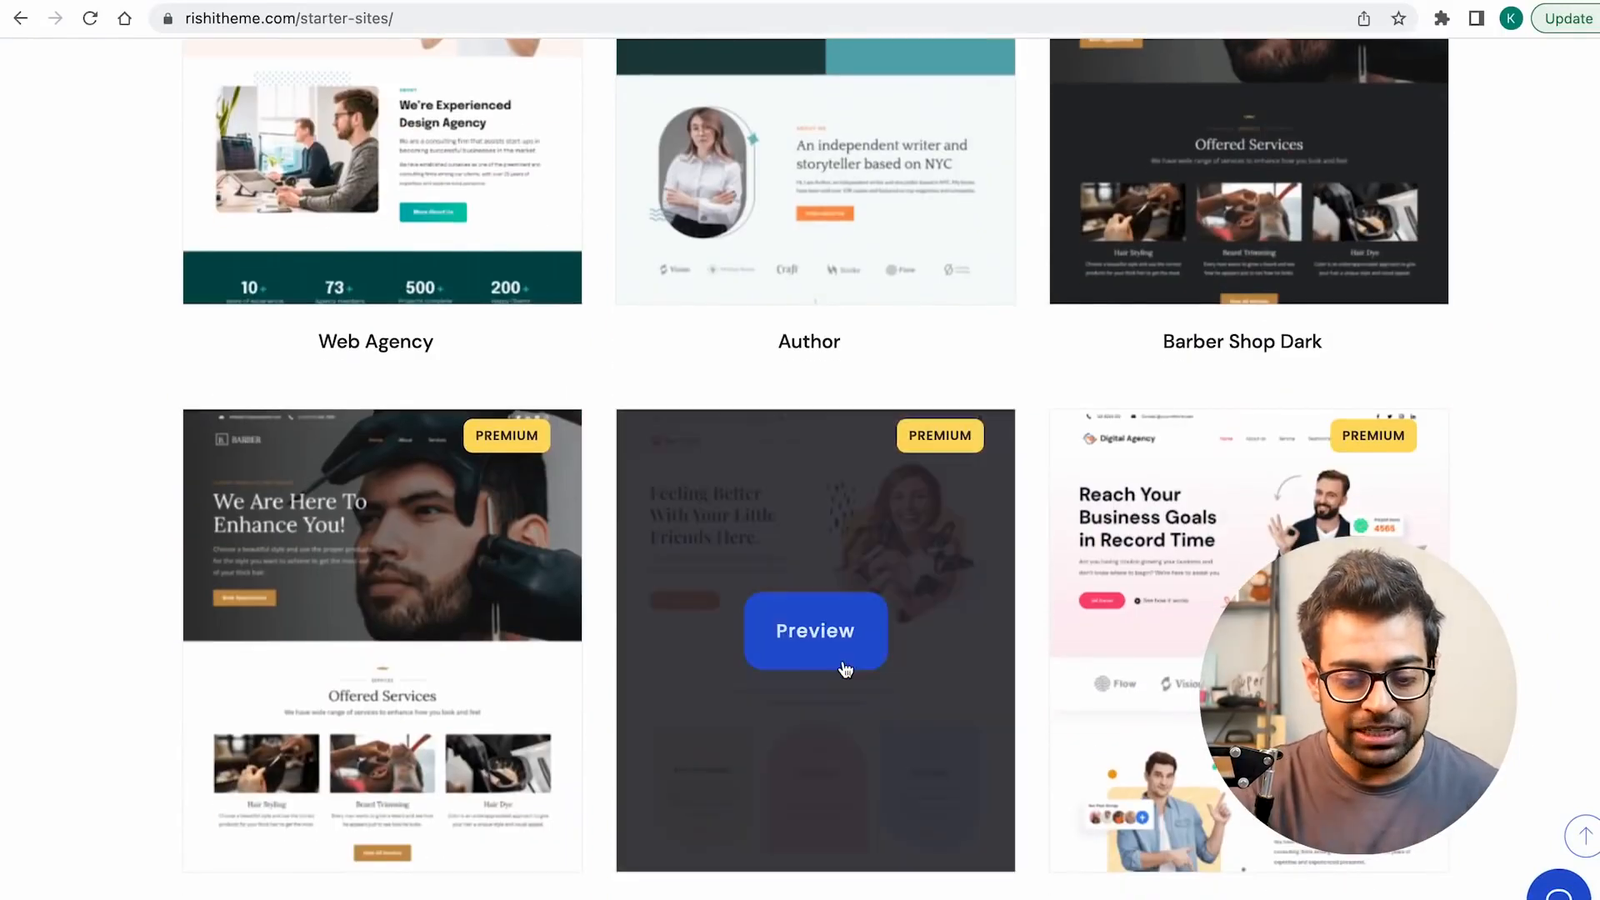
click(837, 650)
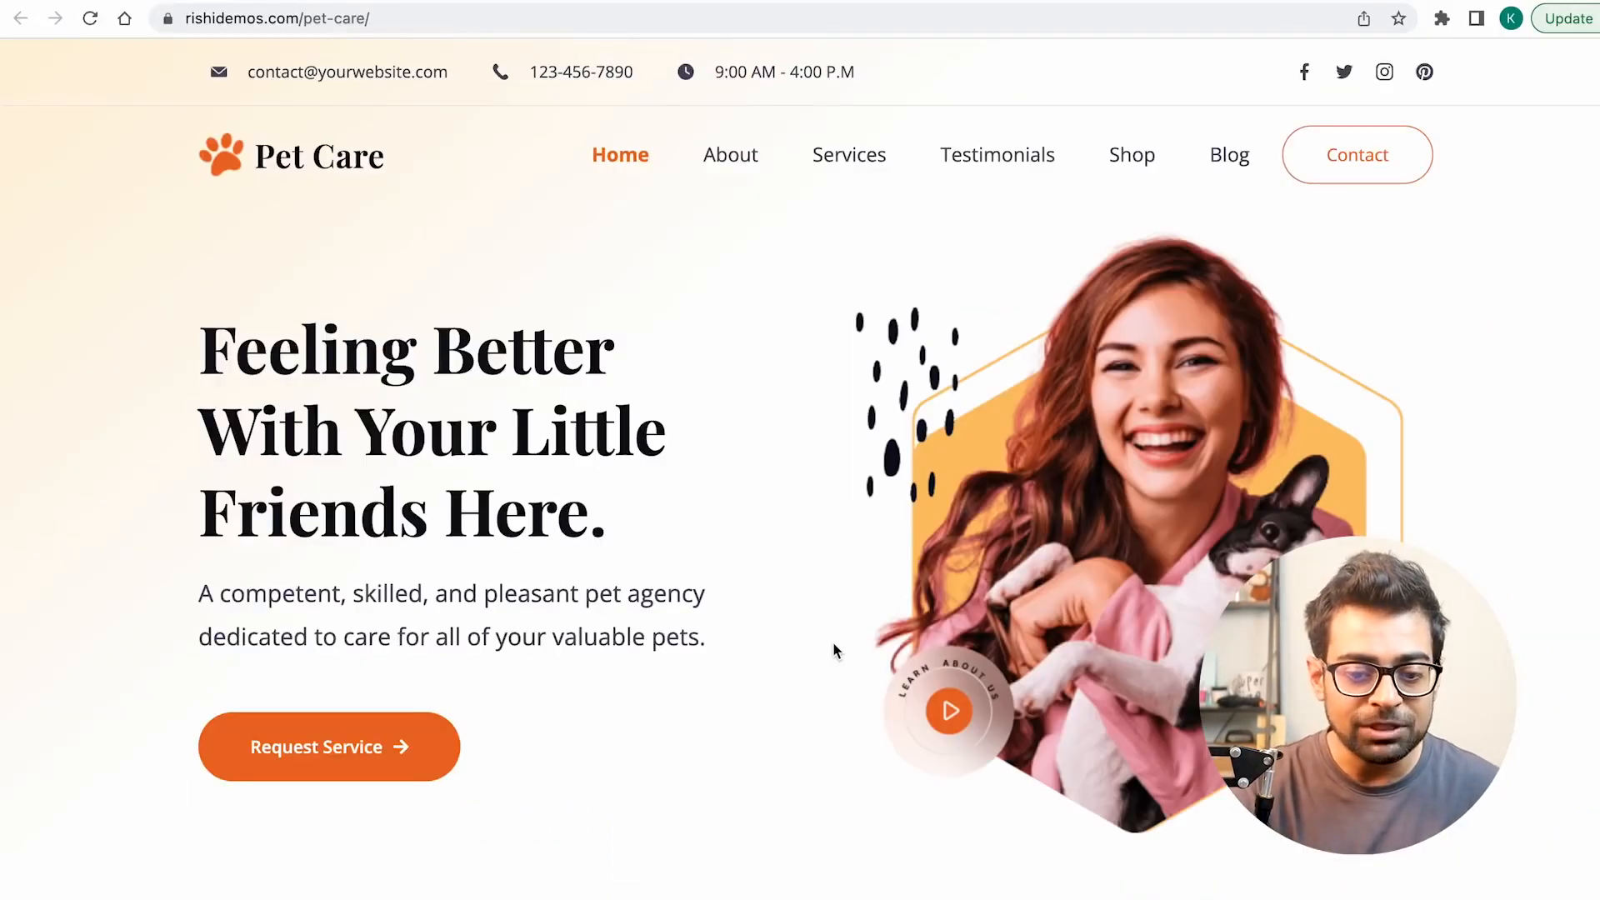
Step: Compare the current furryghor.com homepage with the Pet Care demo and look through the demo's sections
click(635, 13)
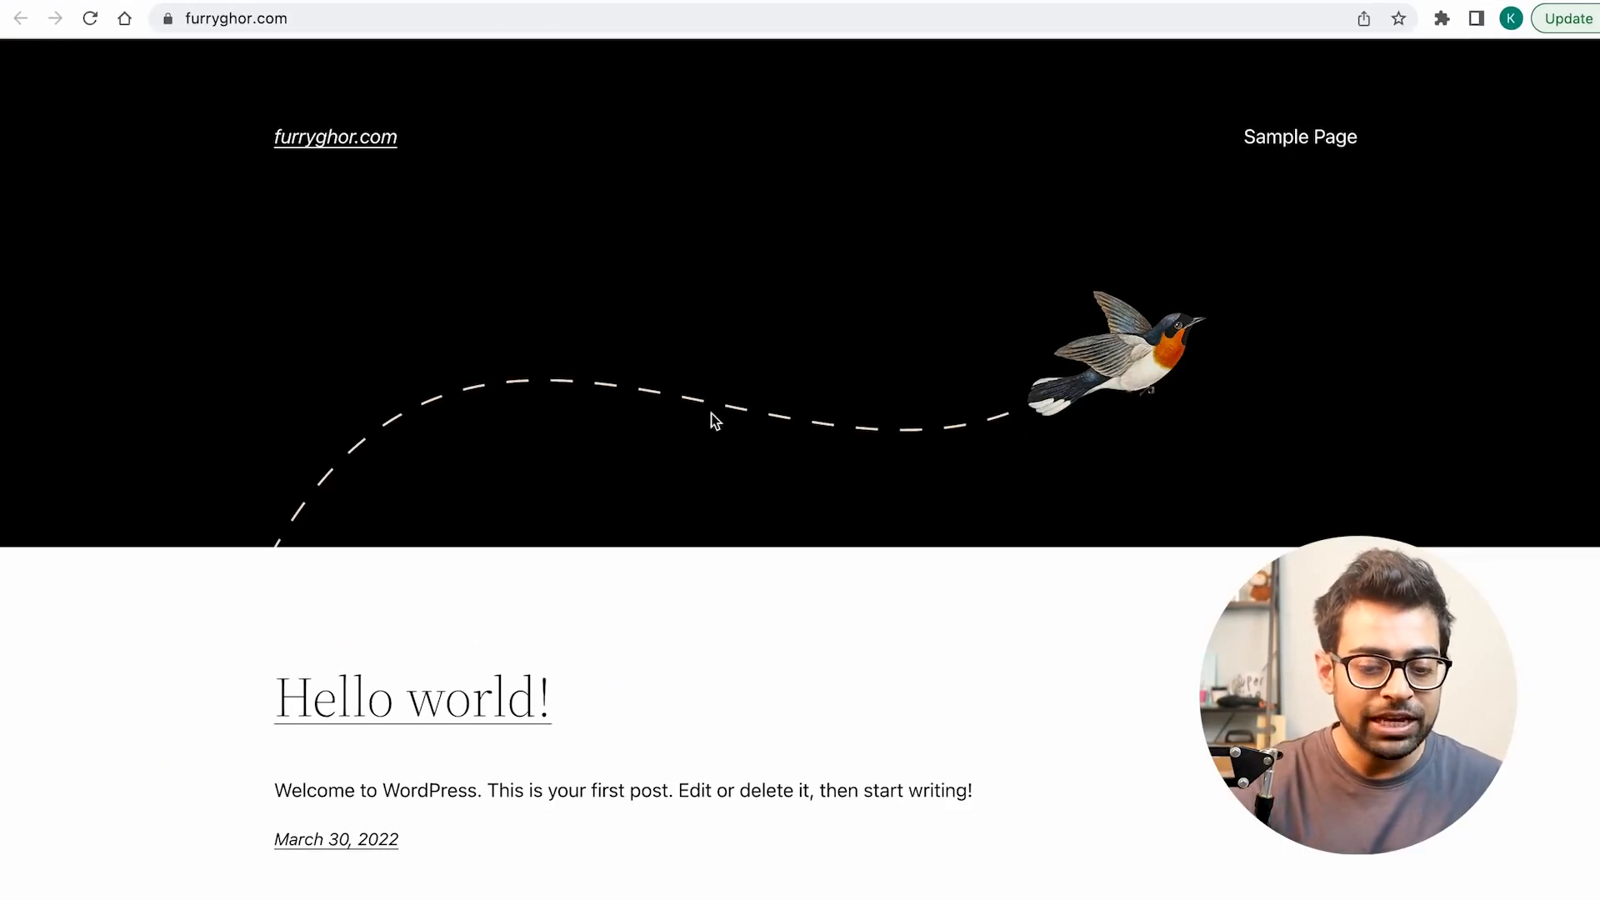
click(1213, 12)
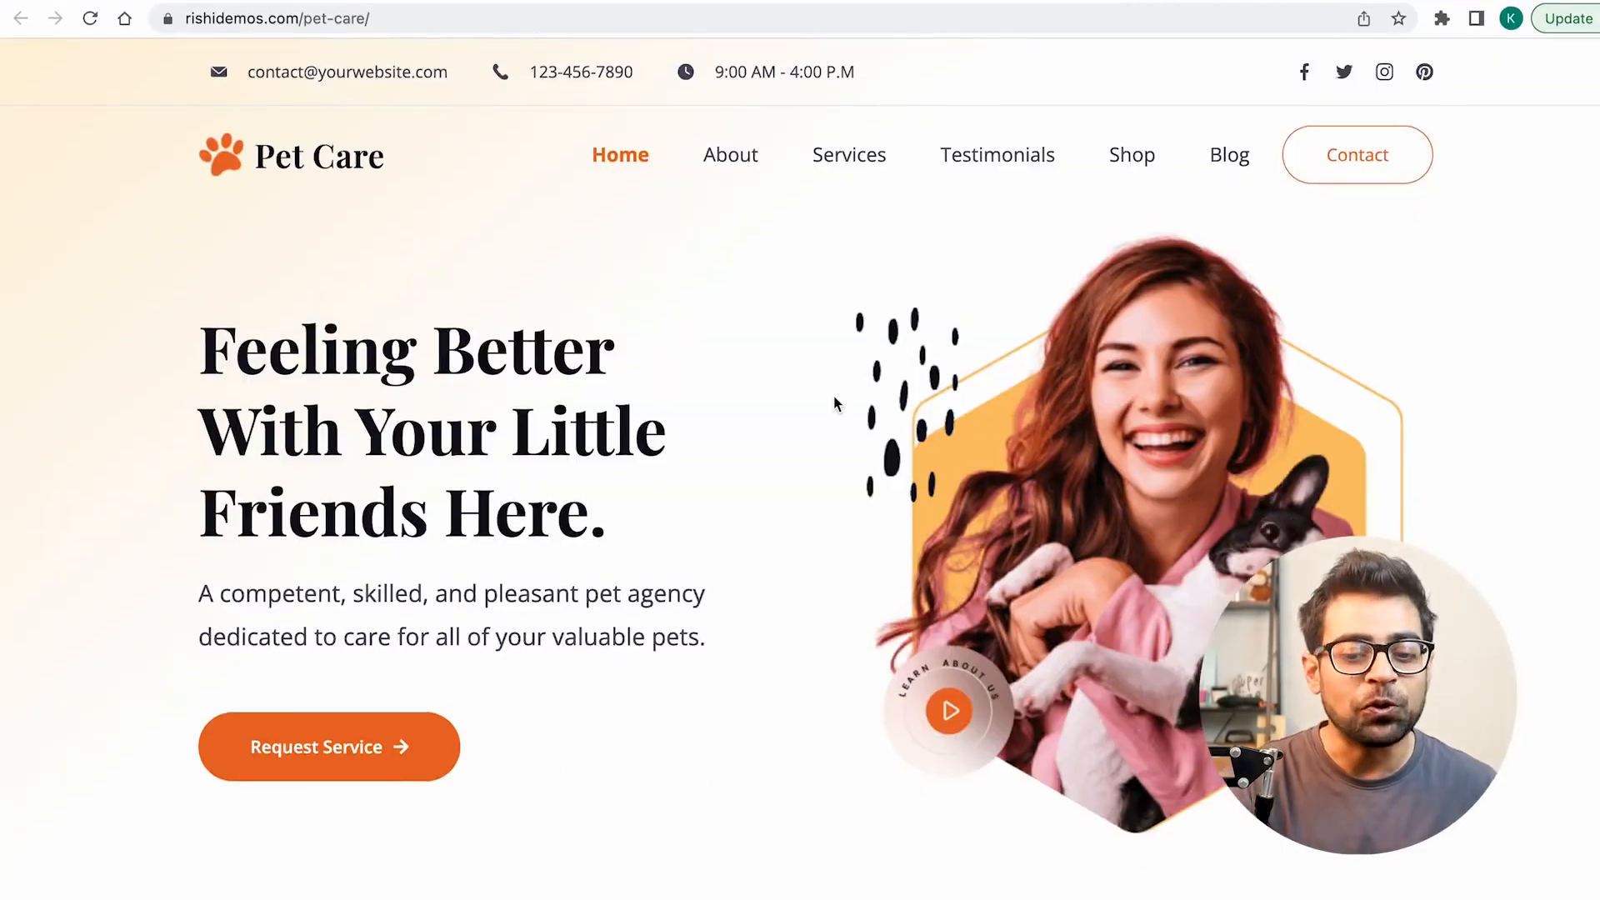
scroll(833, 395, down, 20)
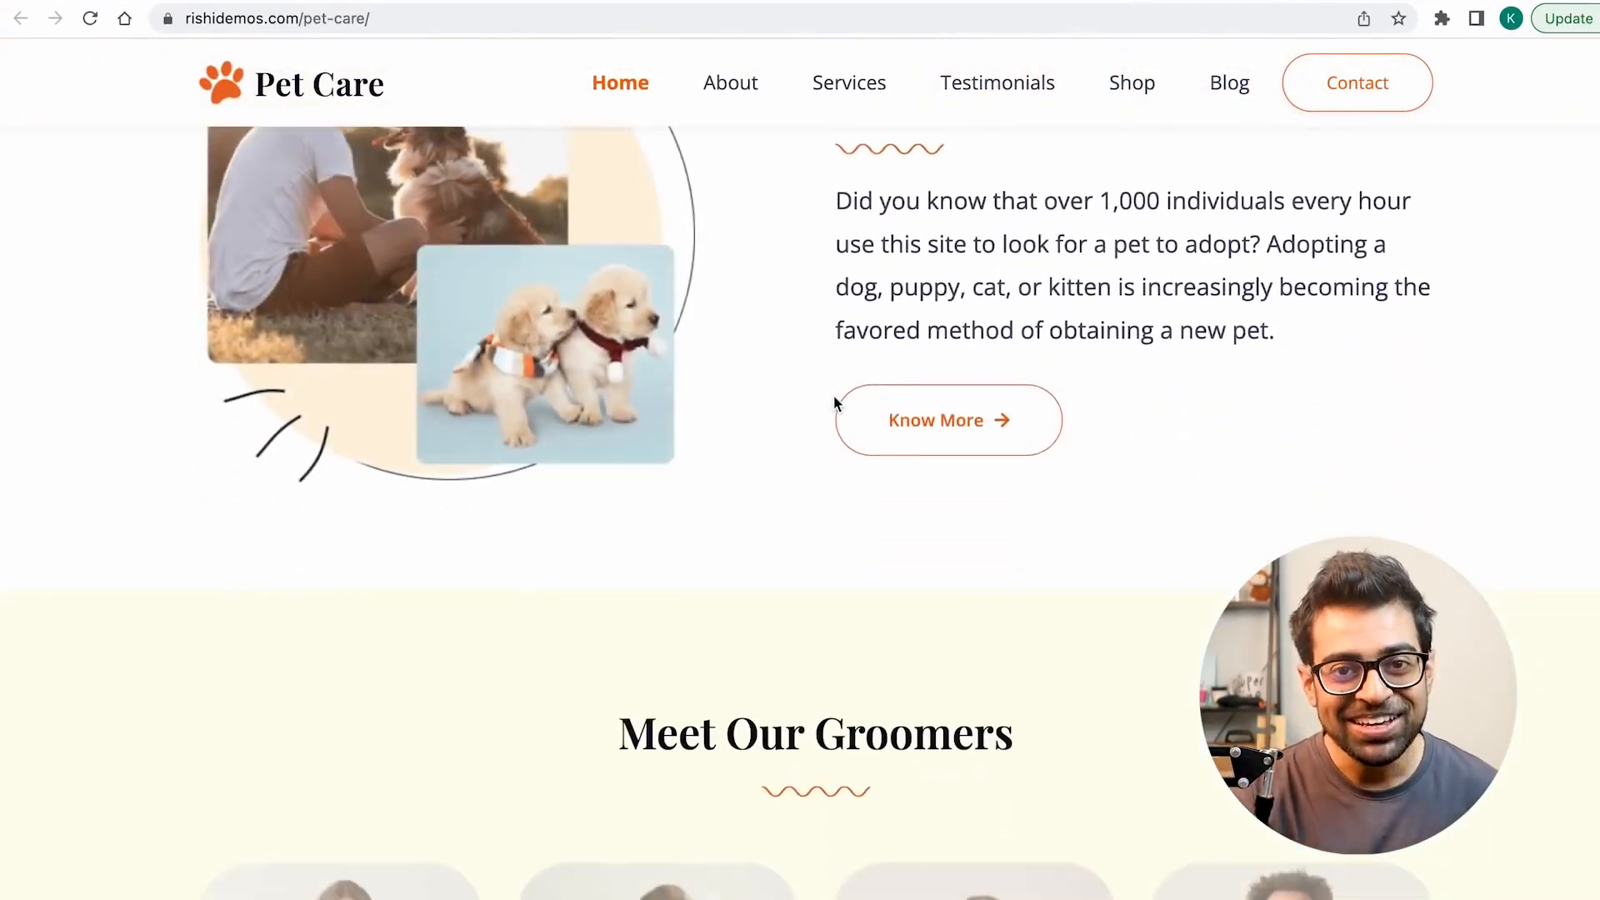
Step: Go to furryghor.com/wp-admin and select the matching chimney images in the login CAPTCHA
click(655, 1)
click(512, 22)
click(511, 21)
text(/w)
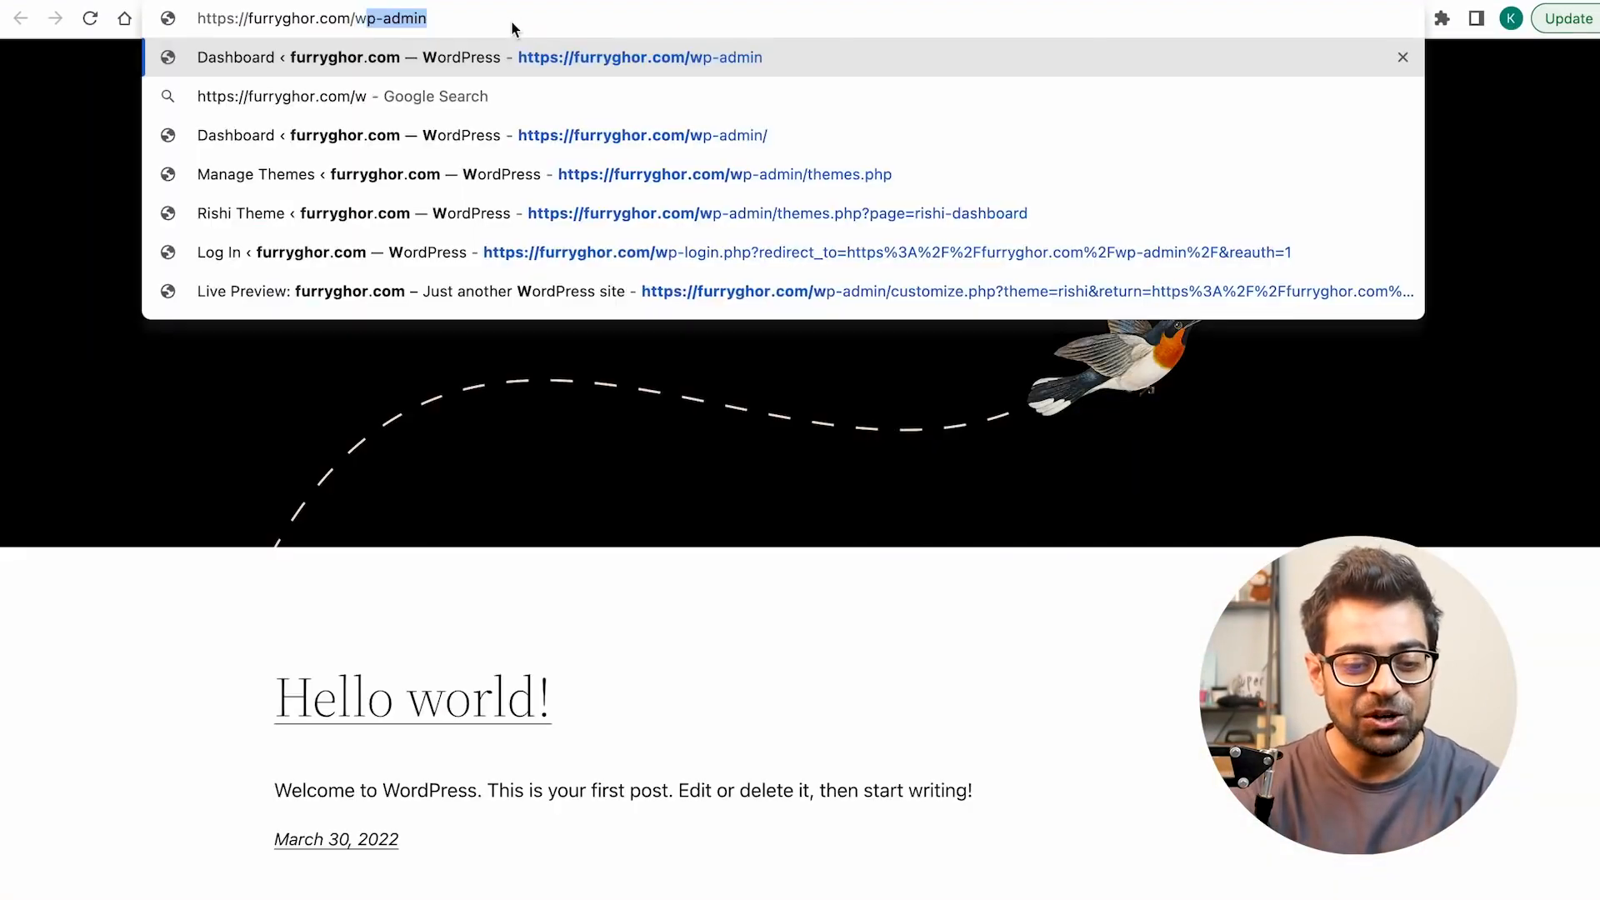
key(Return)
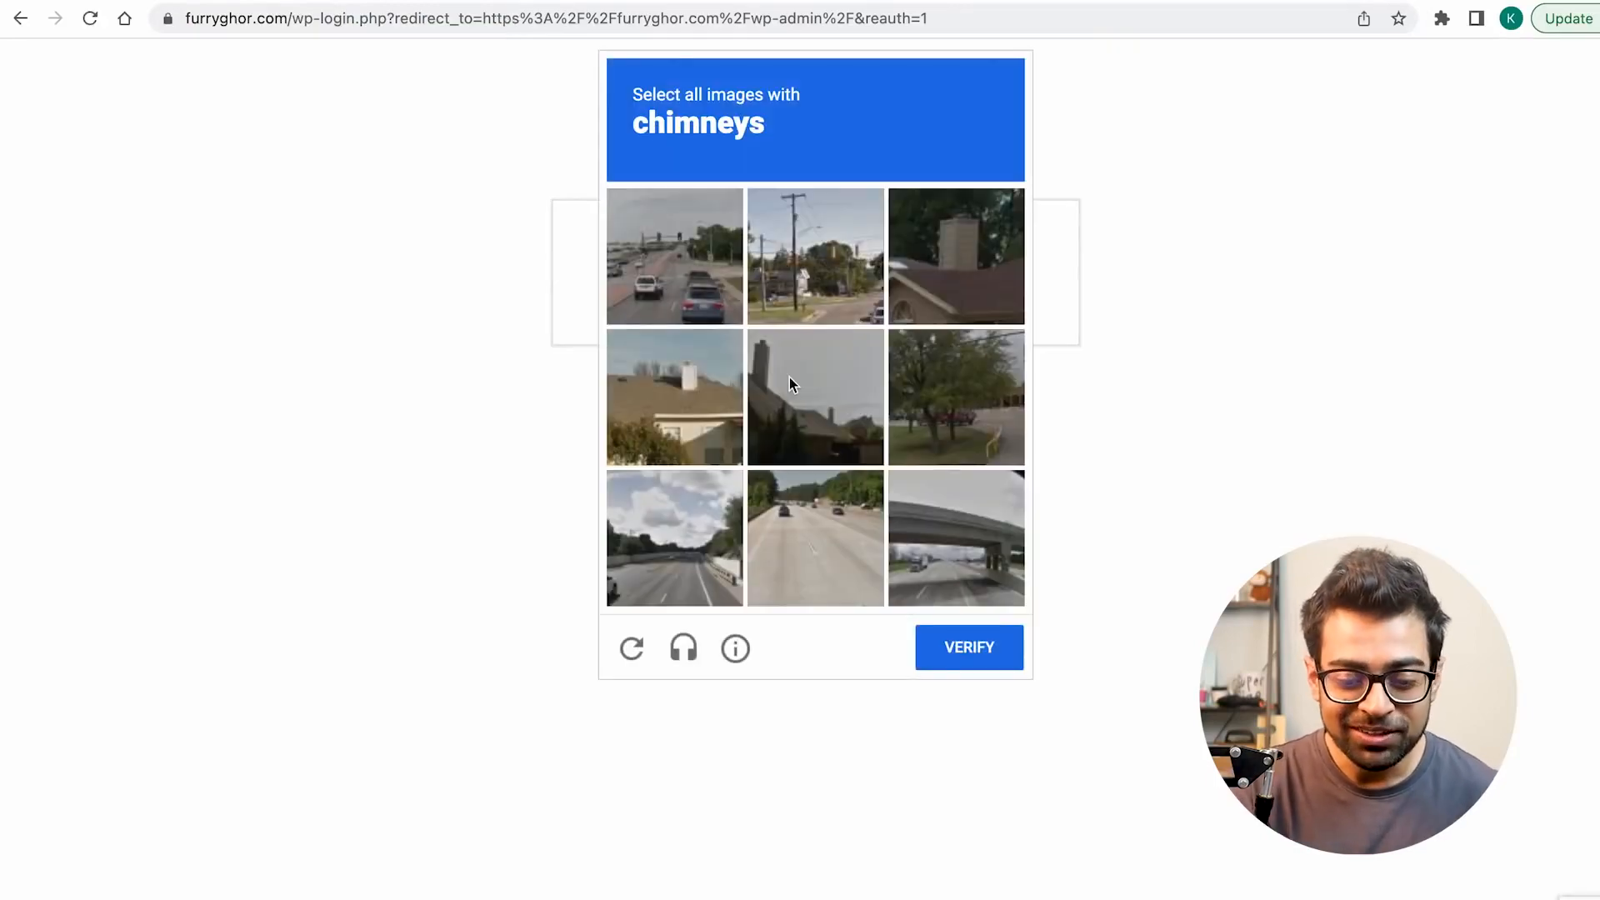
click(788, 377)
click(921, 463)
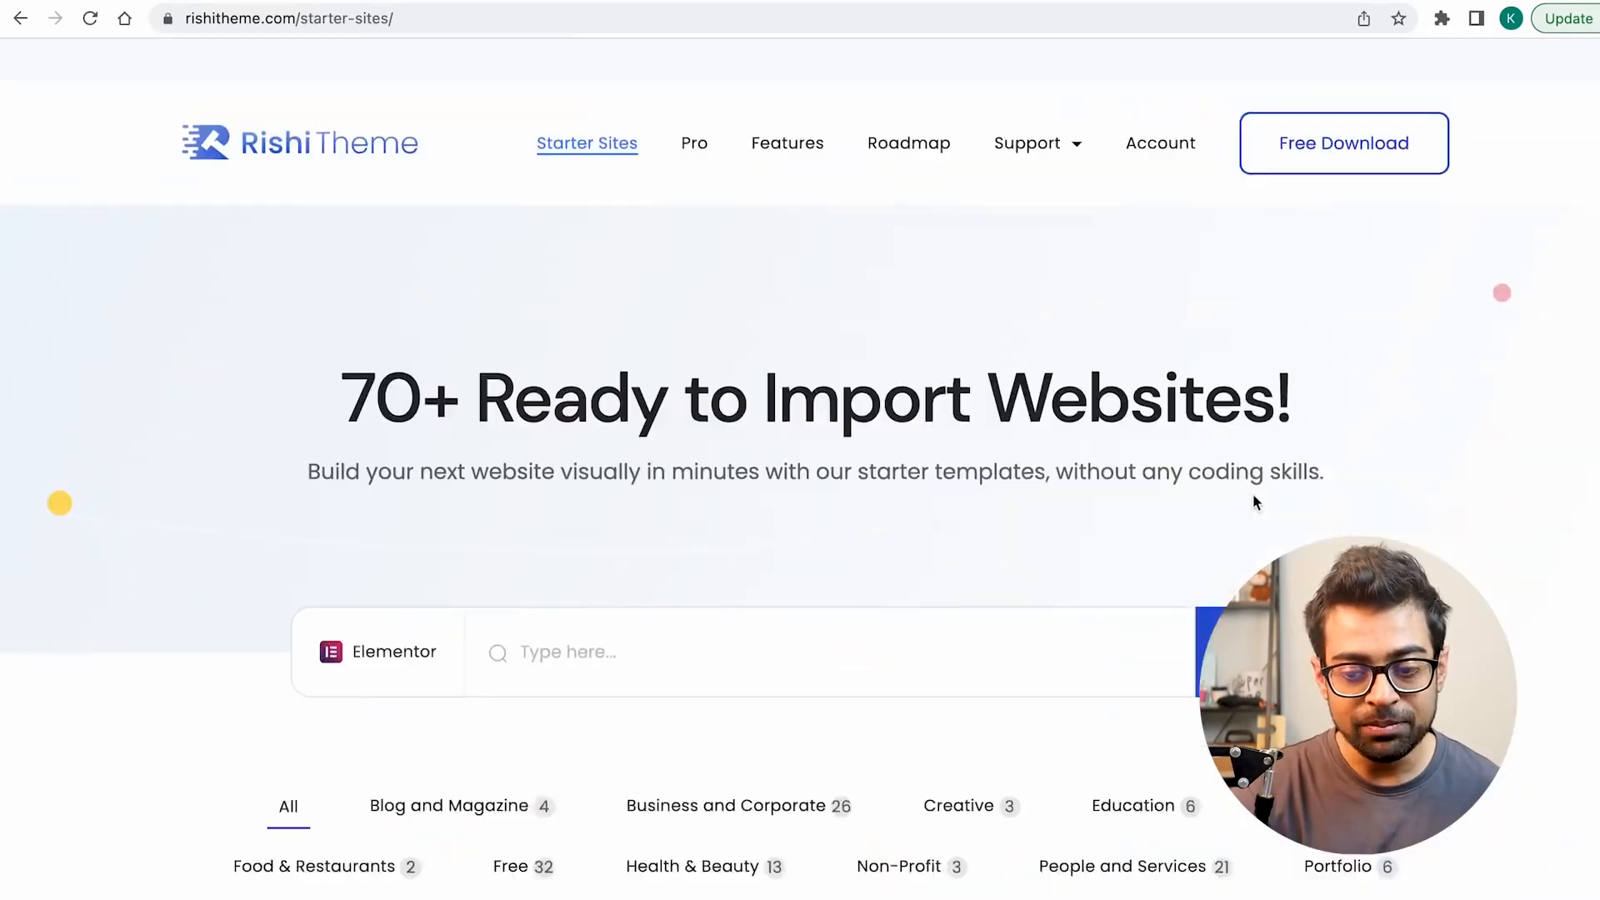
Step: Request the free Rishi theme download with the filled-in e-mail and name, and bring the product's download link into view
scroll(1254, 500, down, 1)
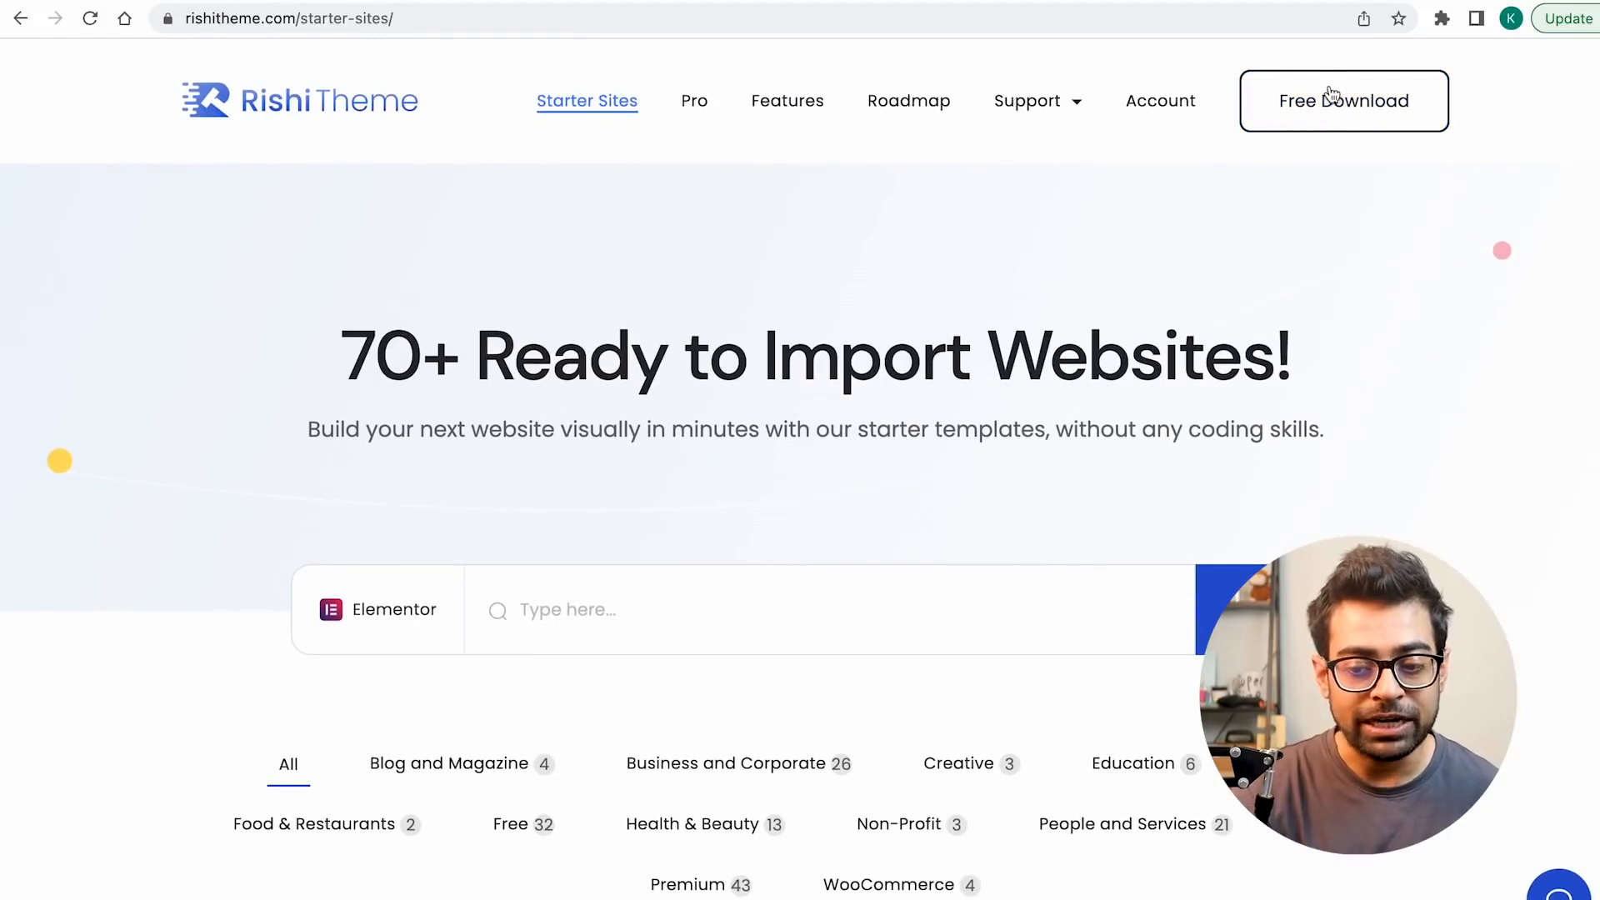
click(1332, 93)
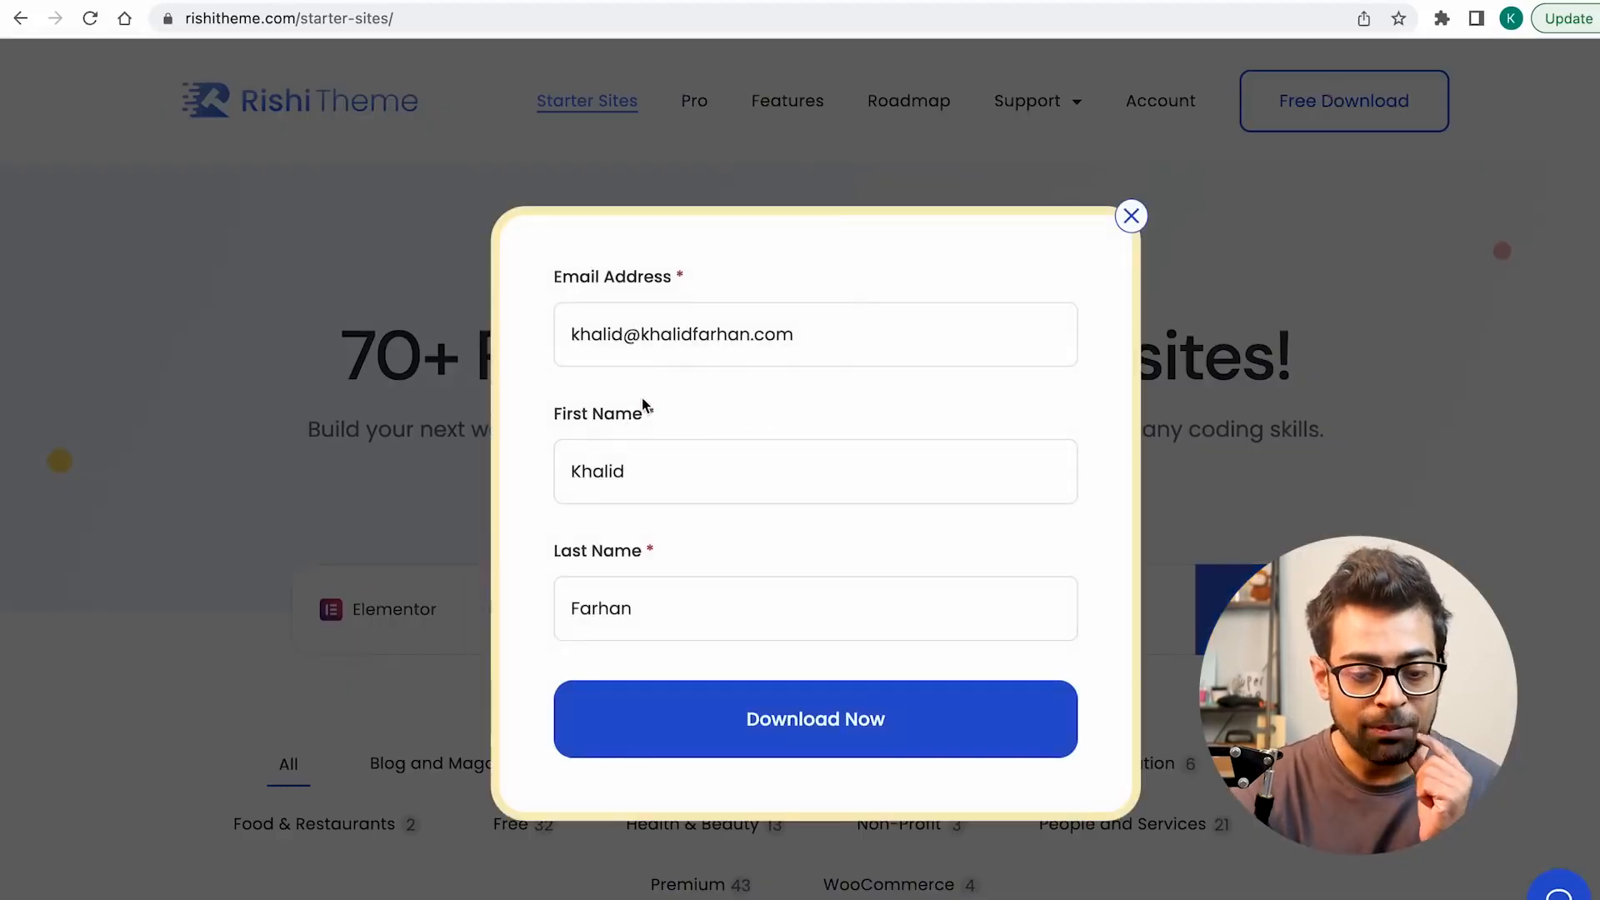
click(684, 715)
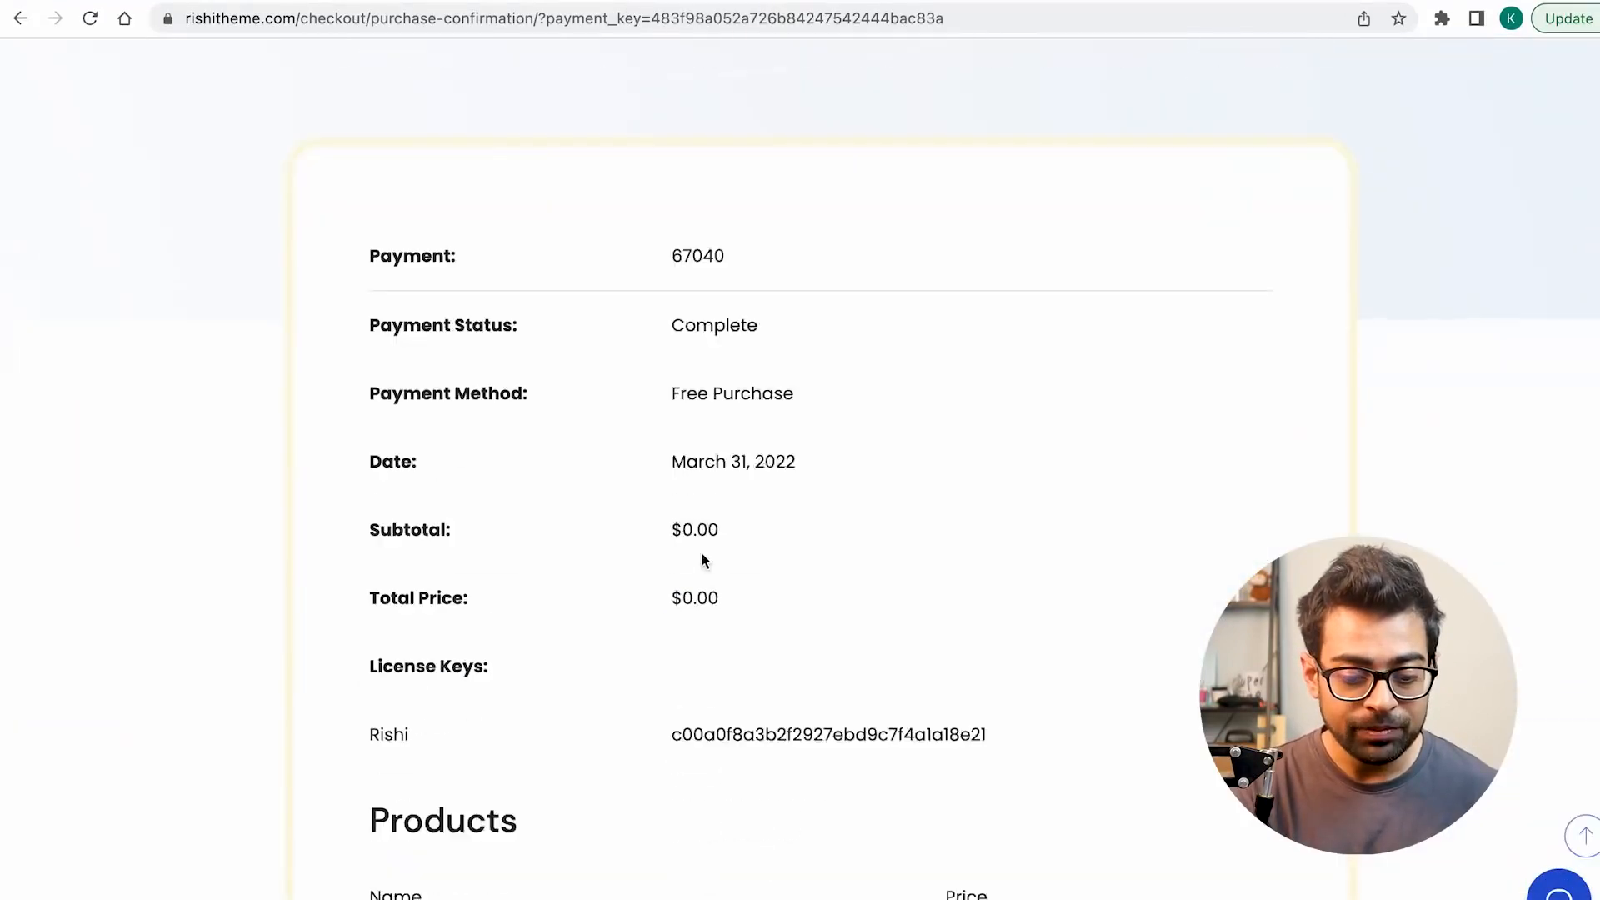
scroll(701, 552, down, 8)
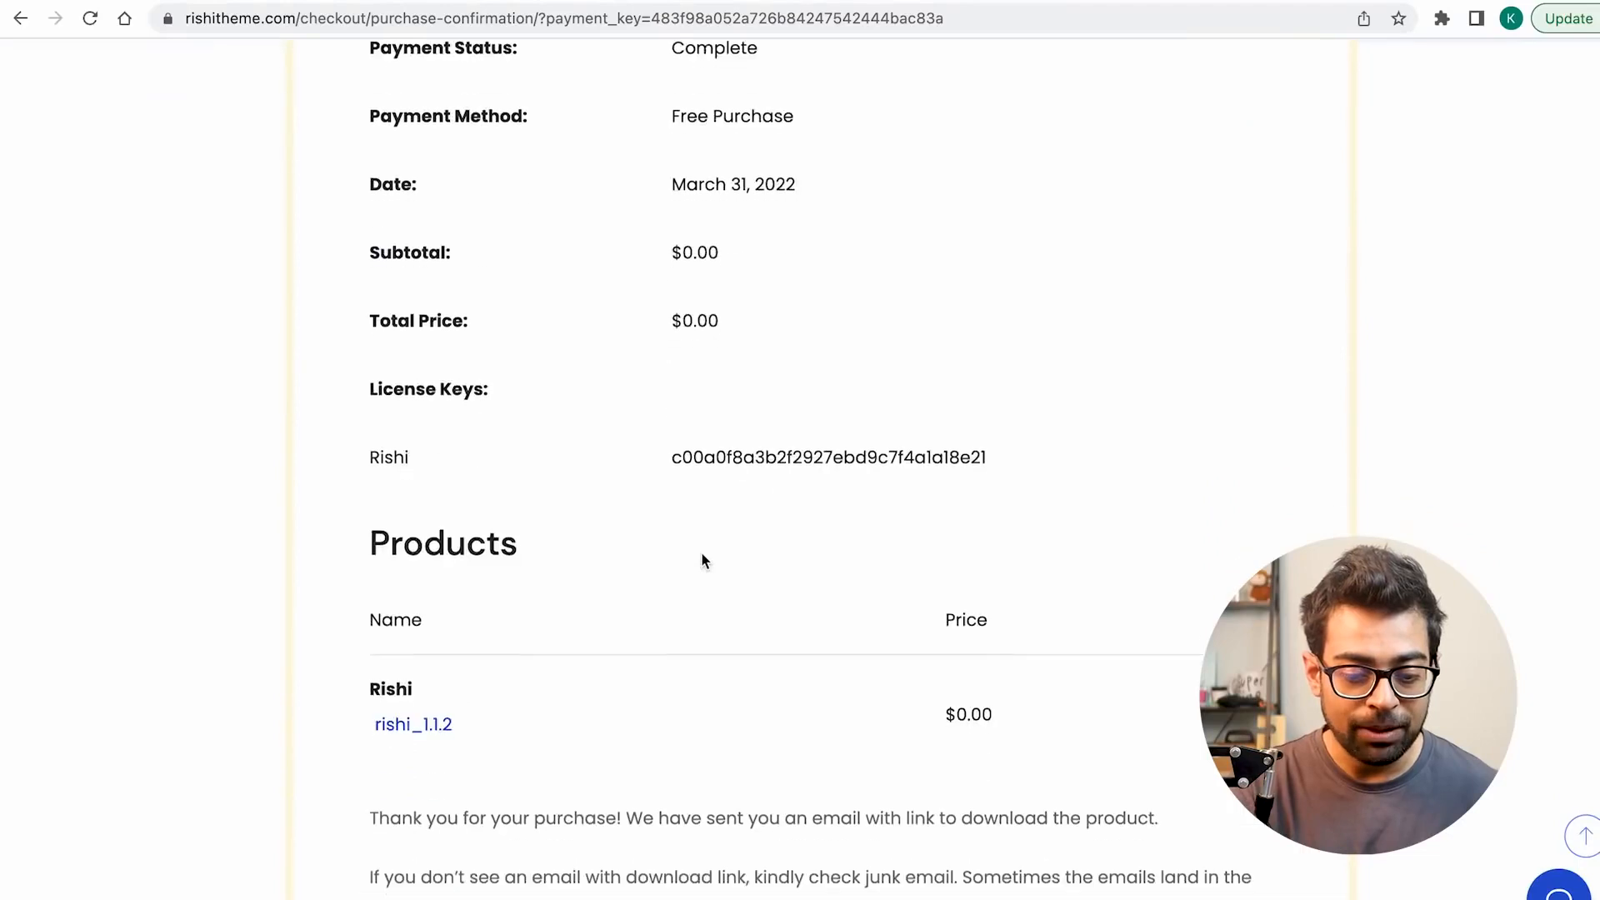
Step: Switch to the furryghor.com WordPress dashboard and open the form for uploading a new theme
click(651, 1)
mouse_move(120, 404)
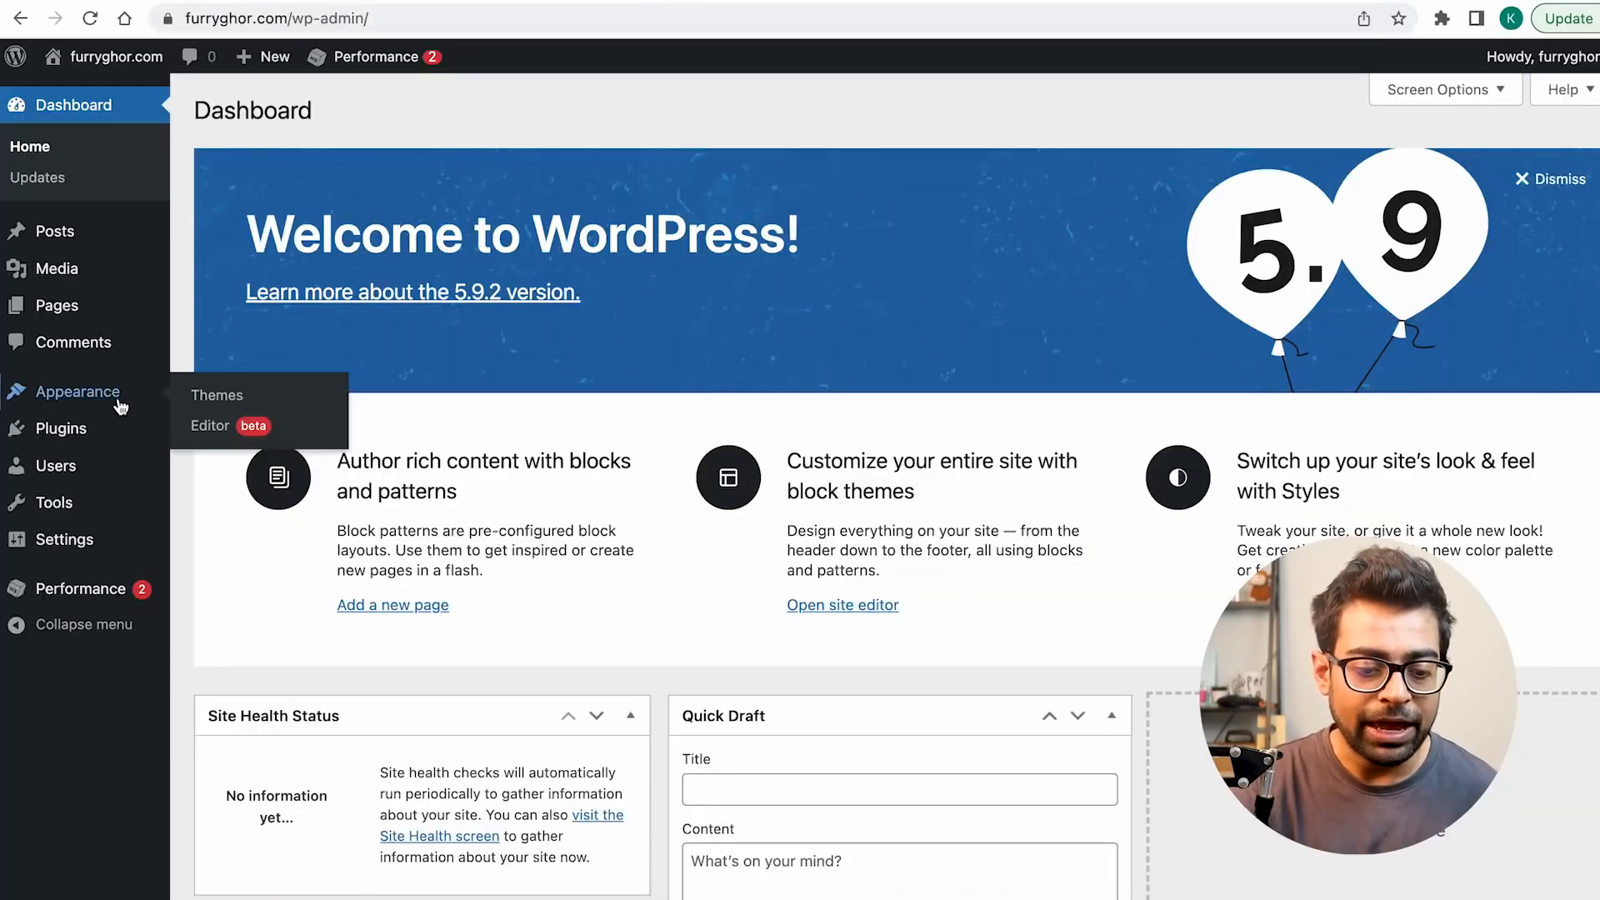
click(211, 399)
click(379, 116)
click(440, 111)
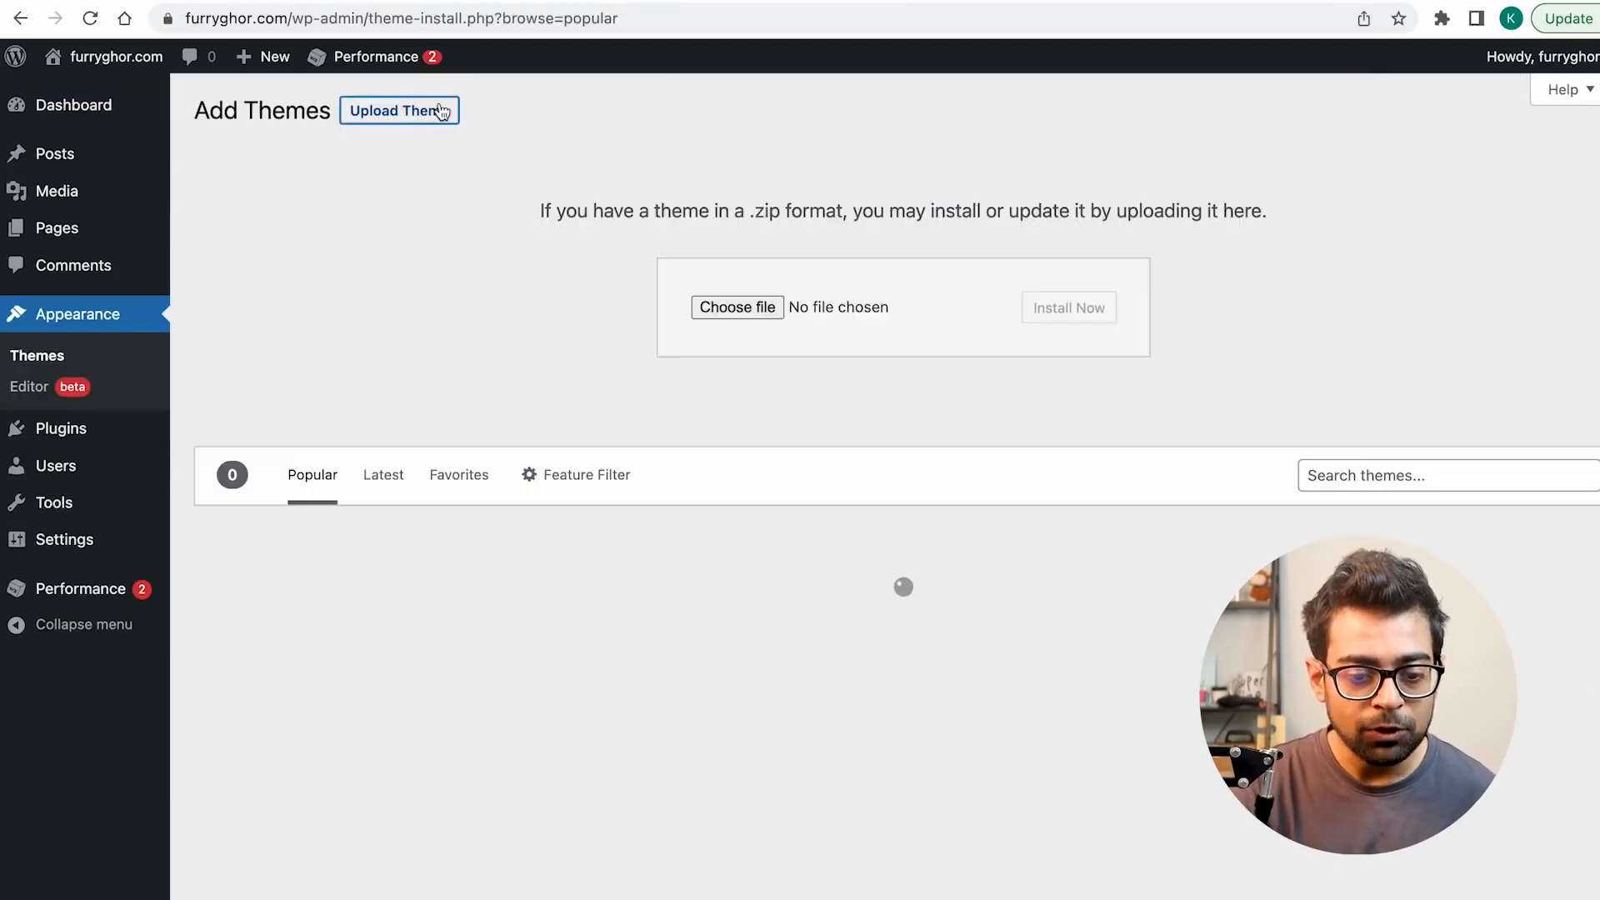
Step: Upload rishi_1.1.2.zip from Downloads, install it and activate the theme
click(733, 307)
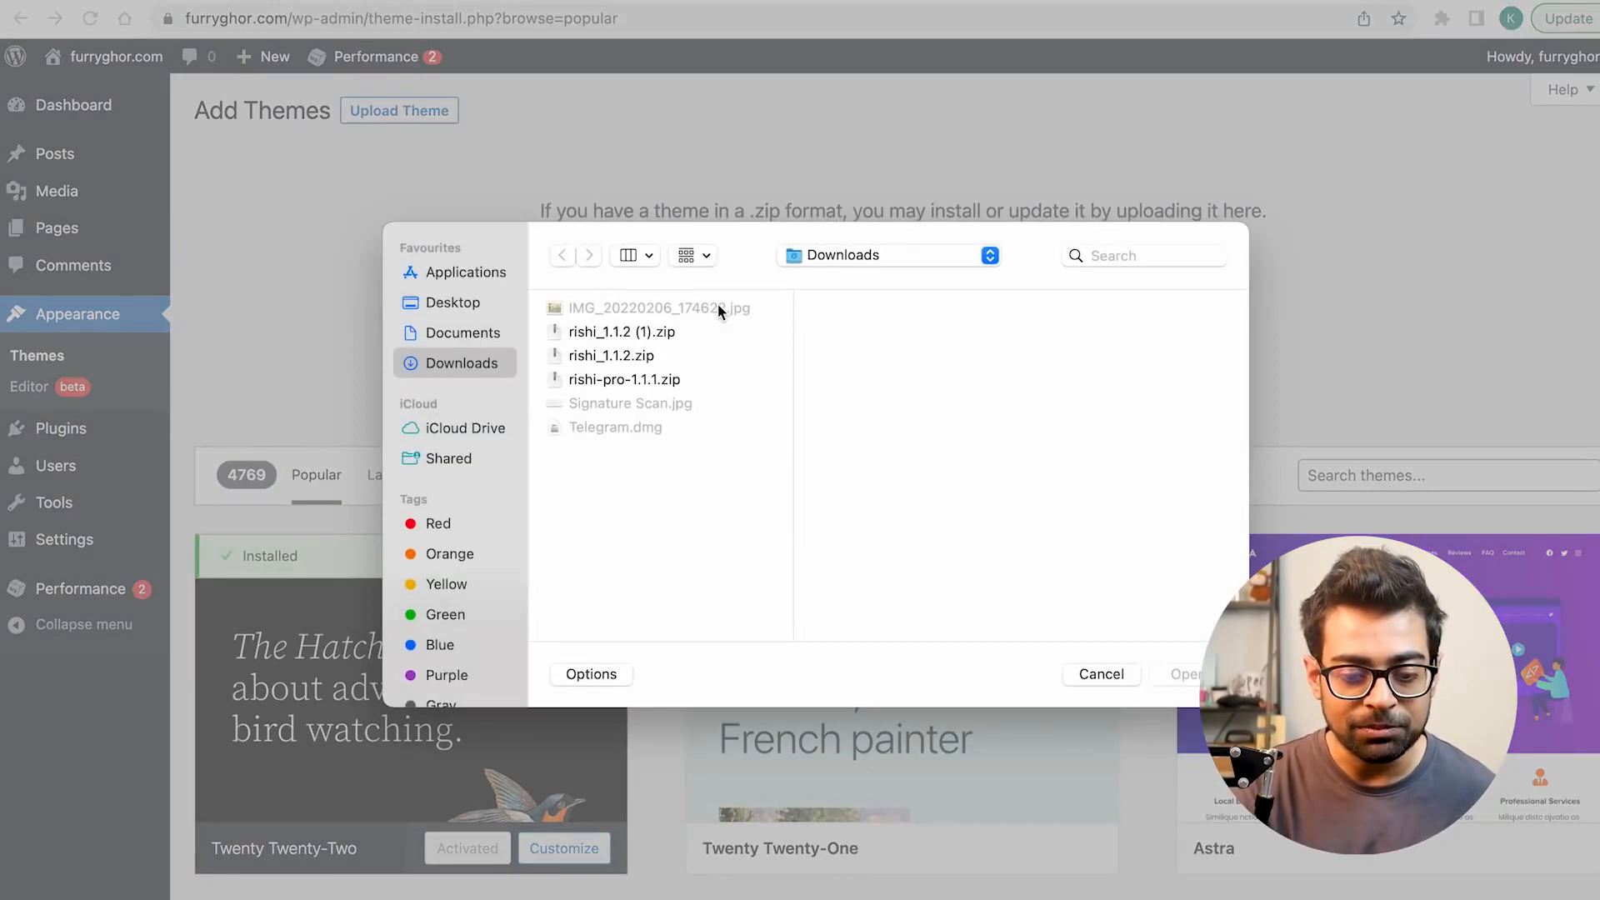
click(628, 341)
key(Down)
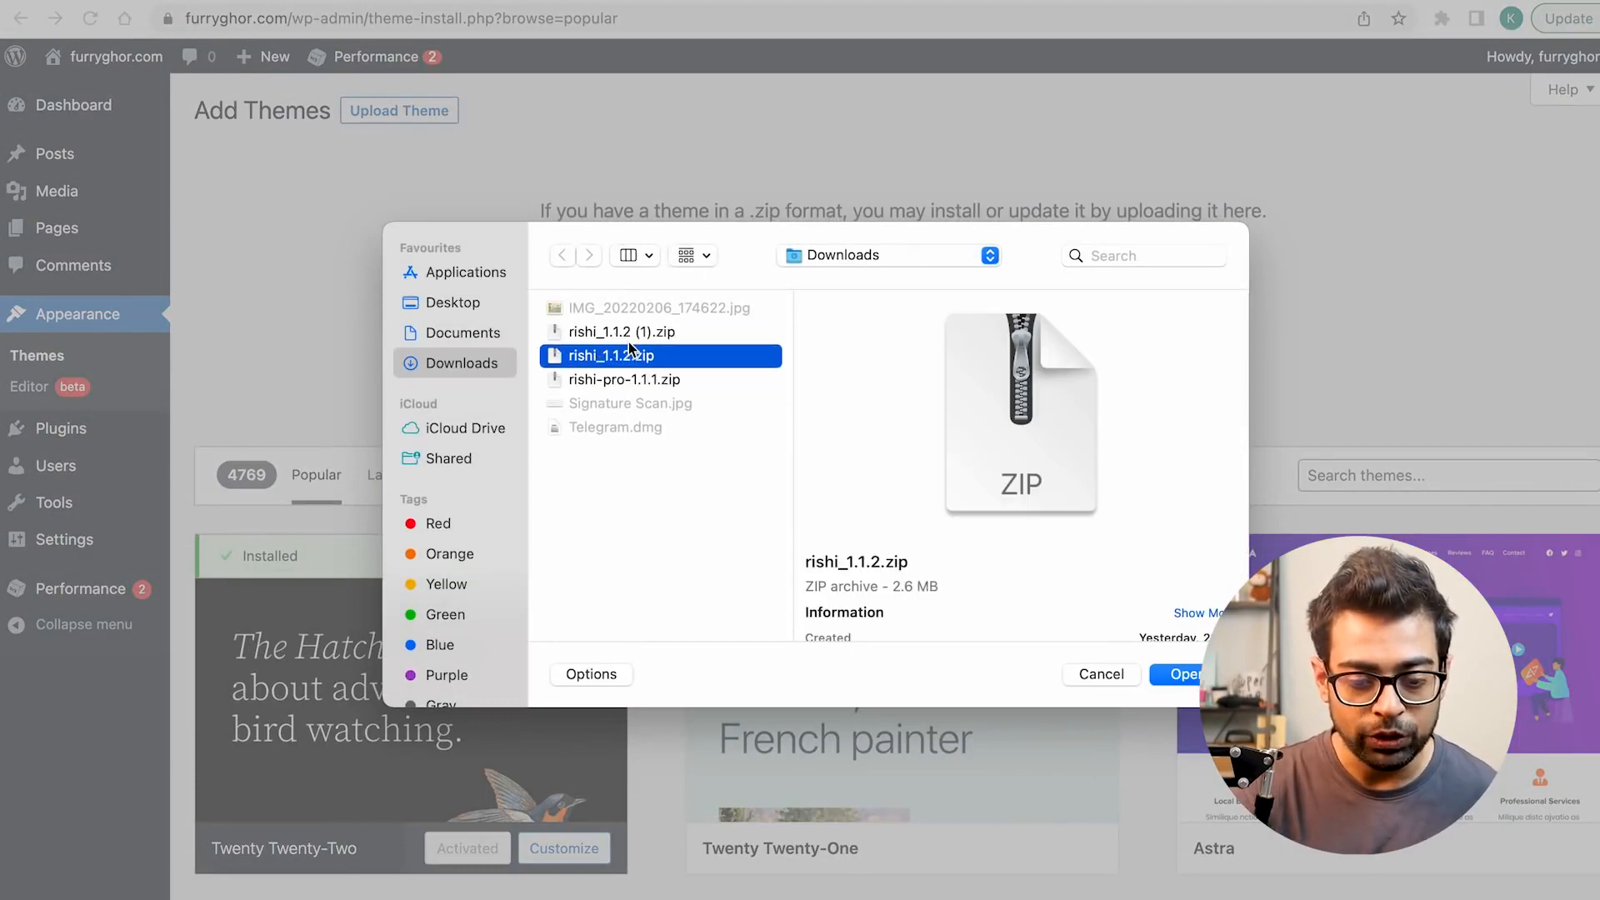
key(Return)
click(1041, 310)
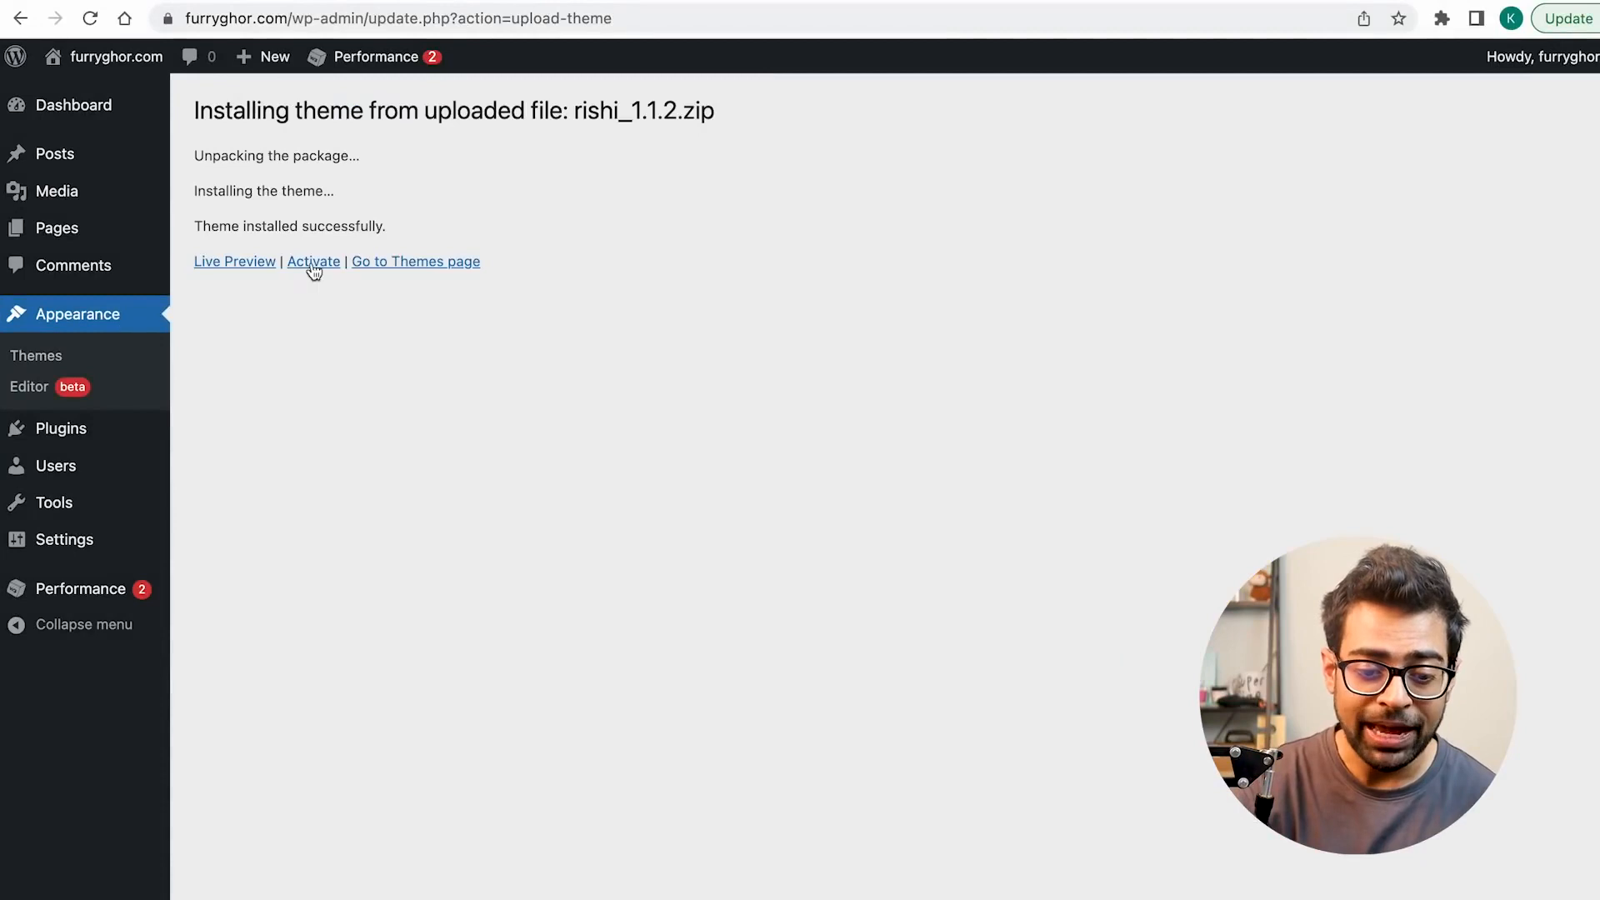
click(315, 265)
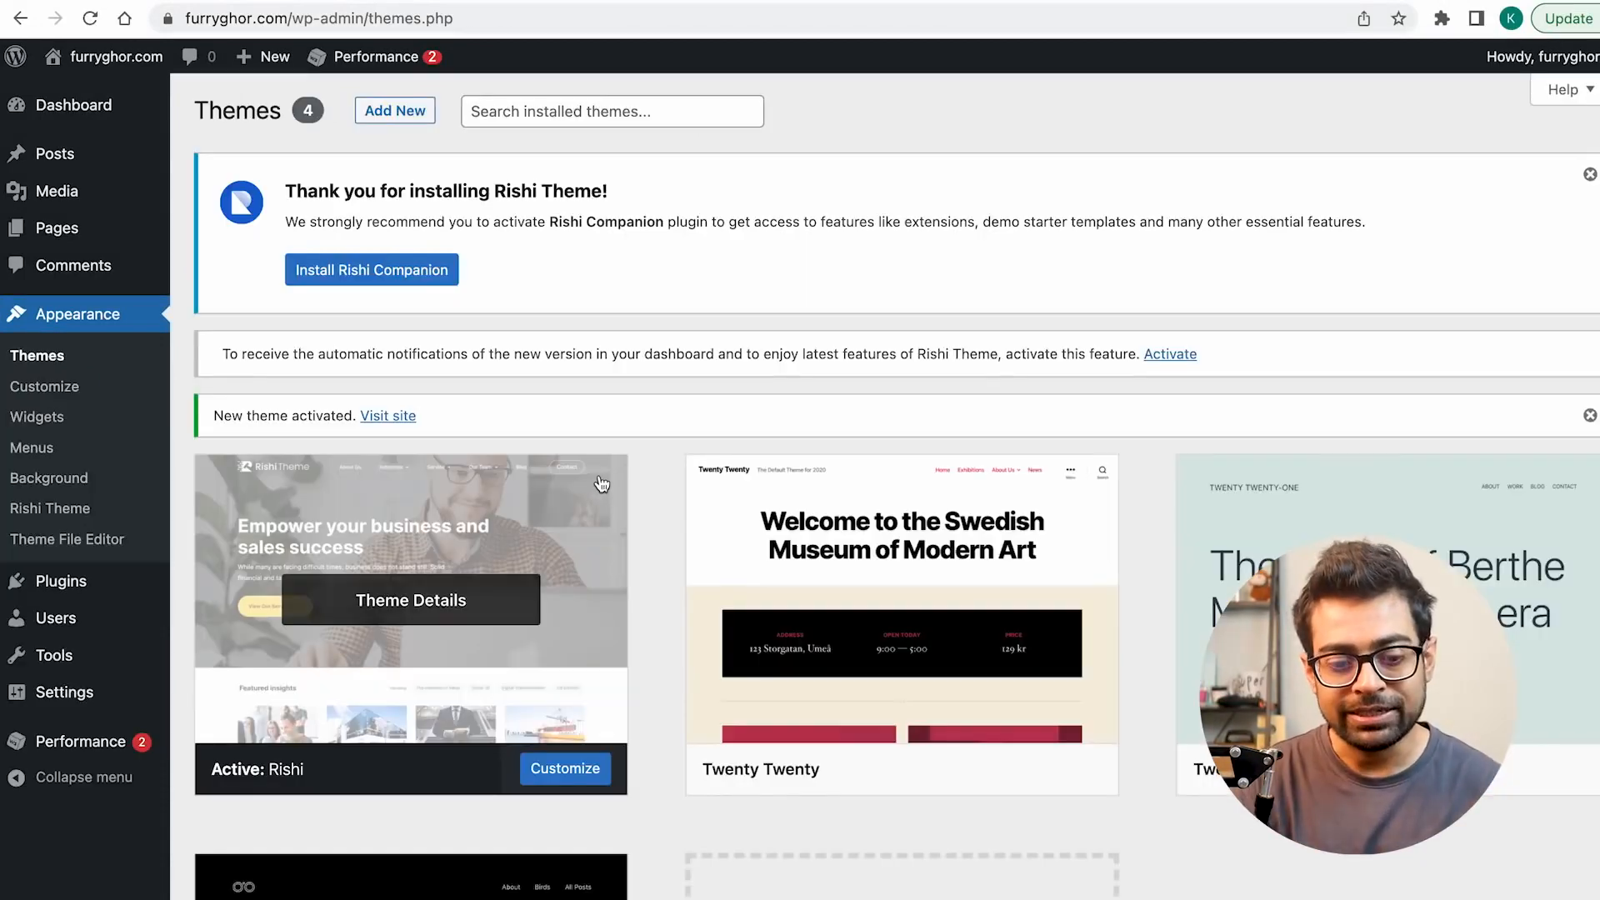
Step: Check the front page of furryghor.com and install the recommended Rishi Companion plugin from the themes page
mouse_move(119, 68)
click(83, 94)
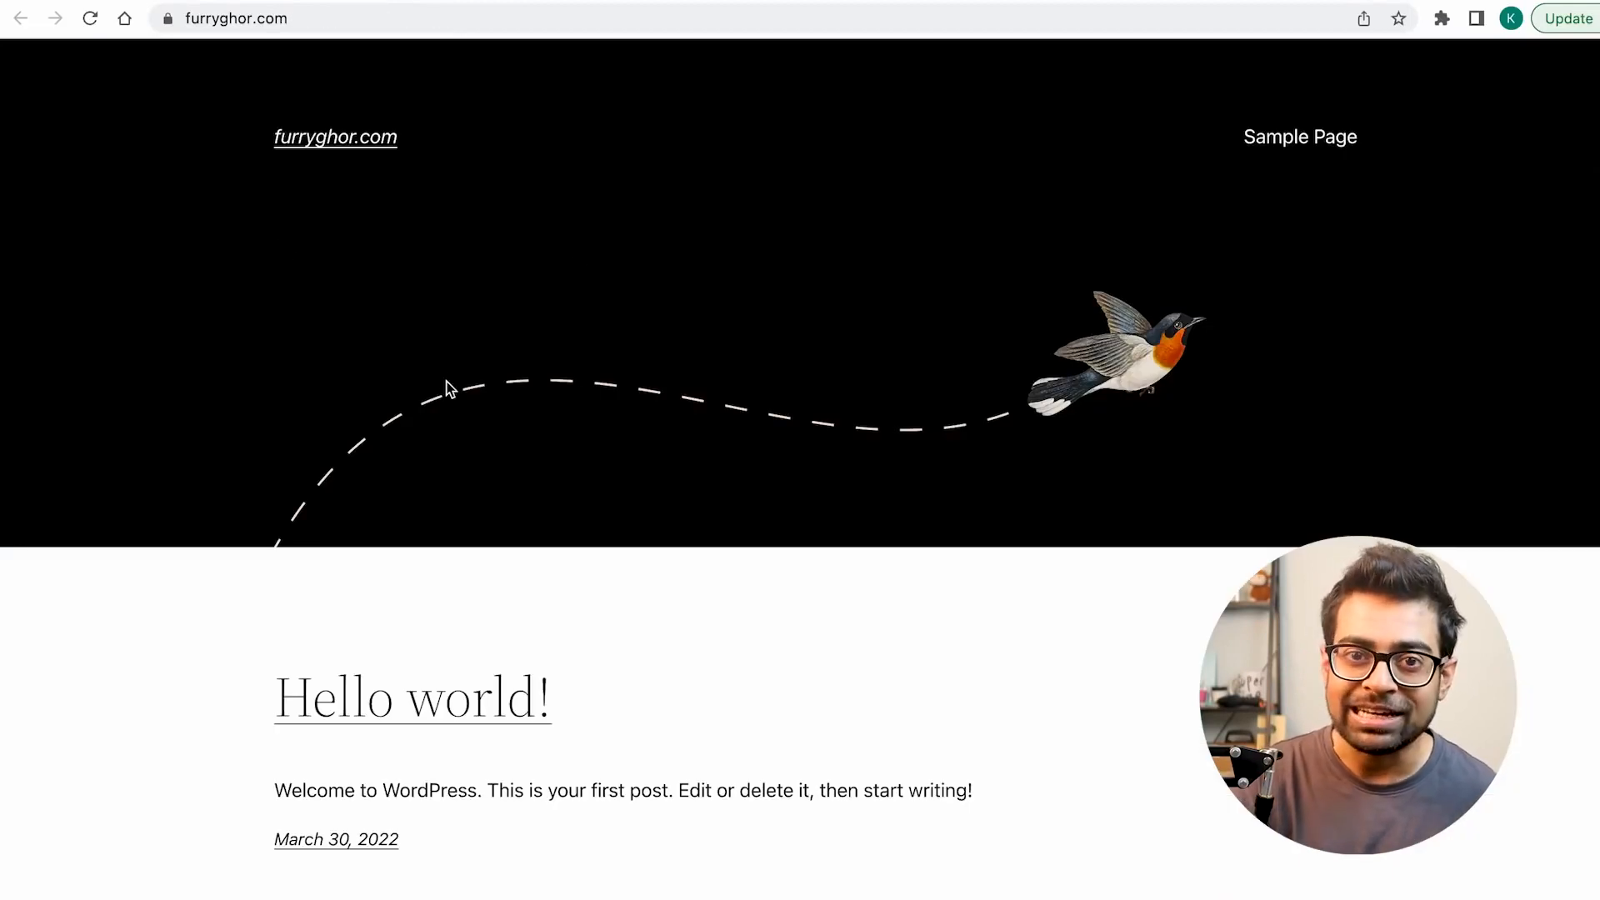
click(540, 0)
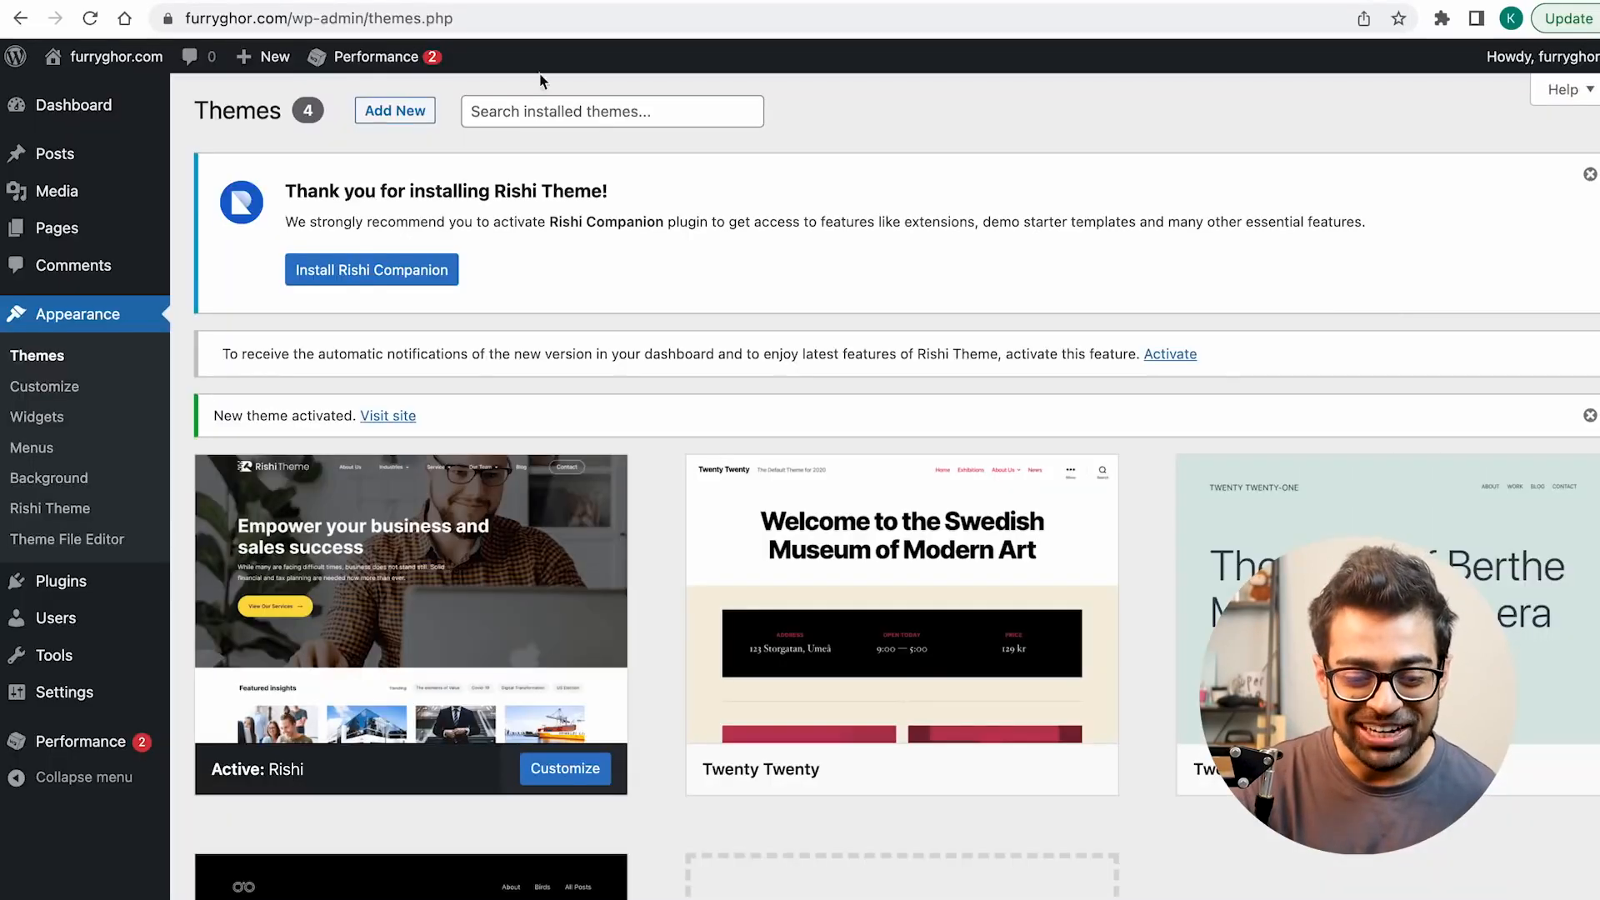
click(393, 271)
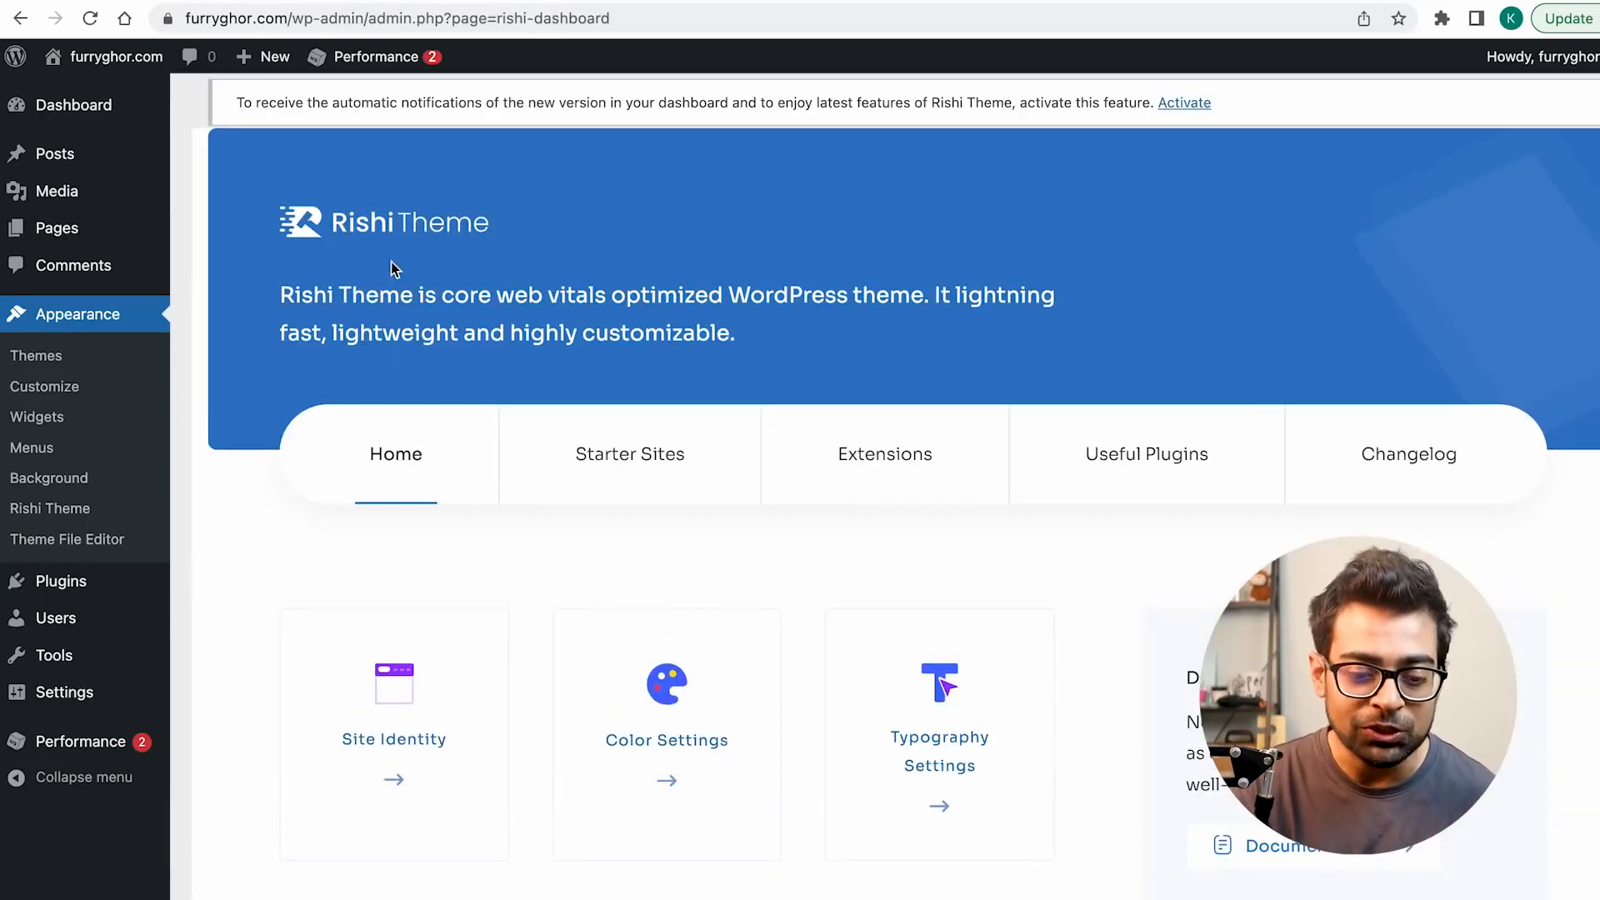
Step: Look over the Starter Sites page and the Home settings cards of the Rishi Theme dashboard
scroll(777, 374, down, 3)
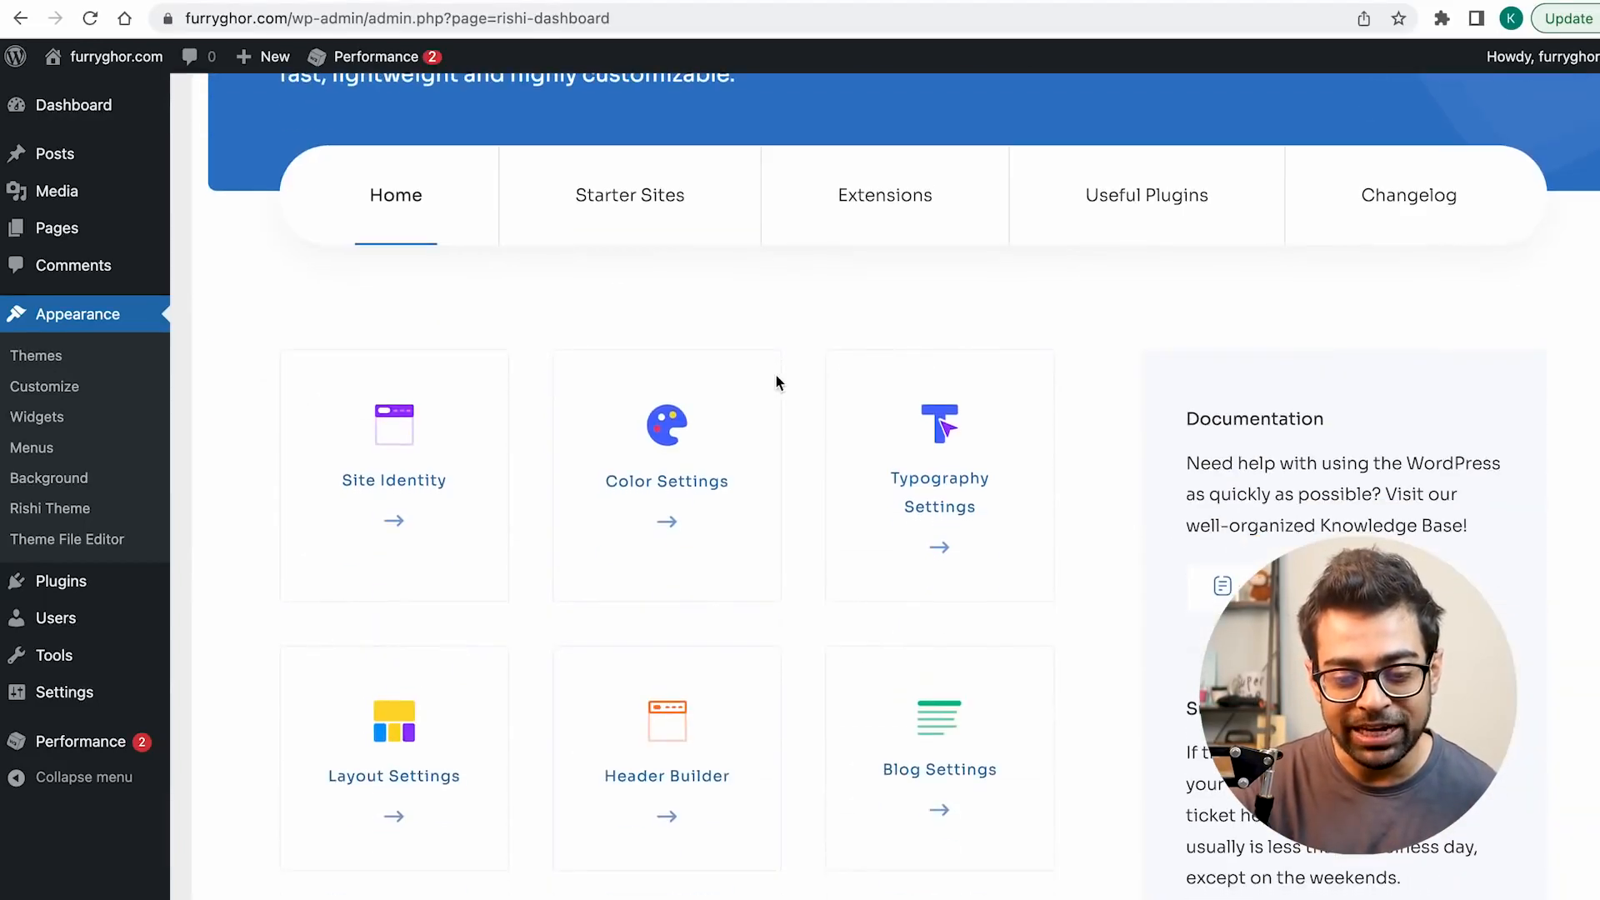
click(614, 195)
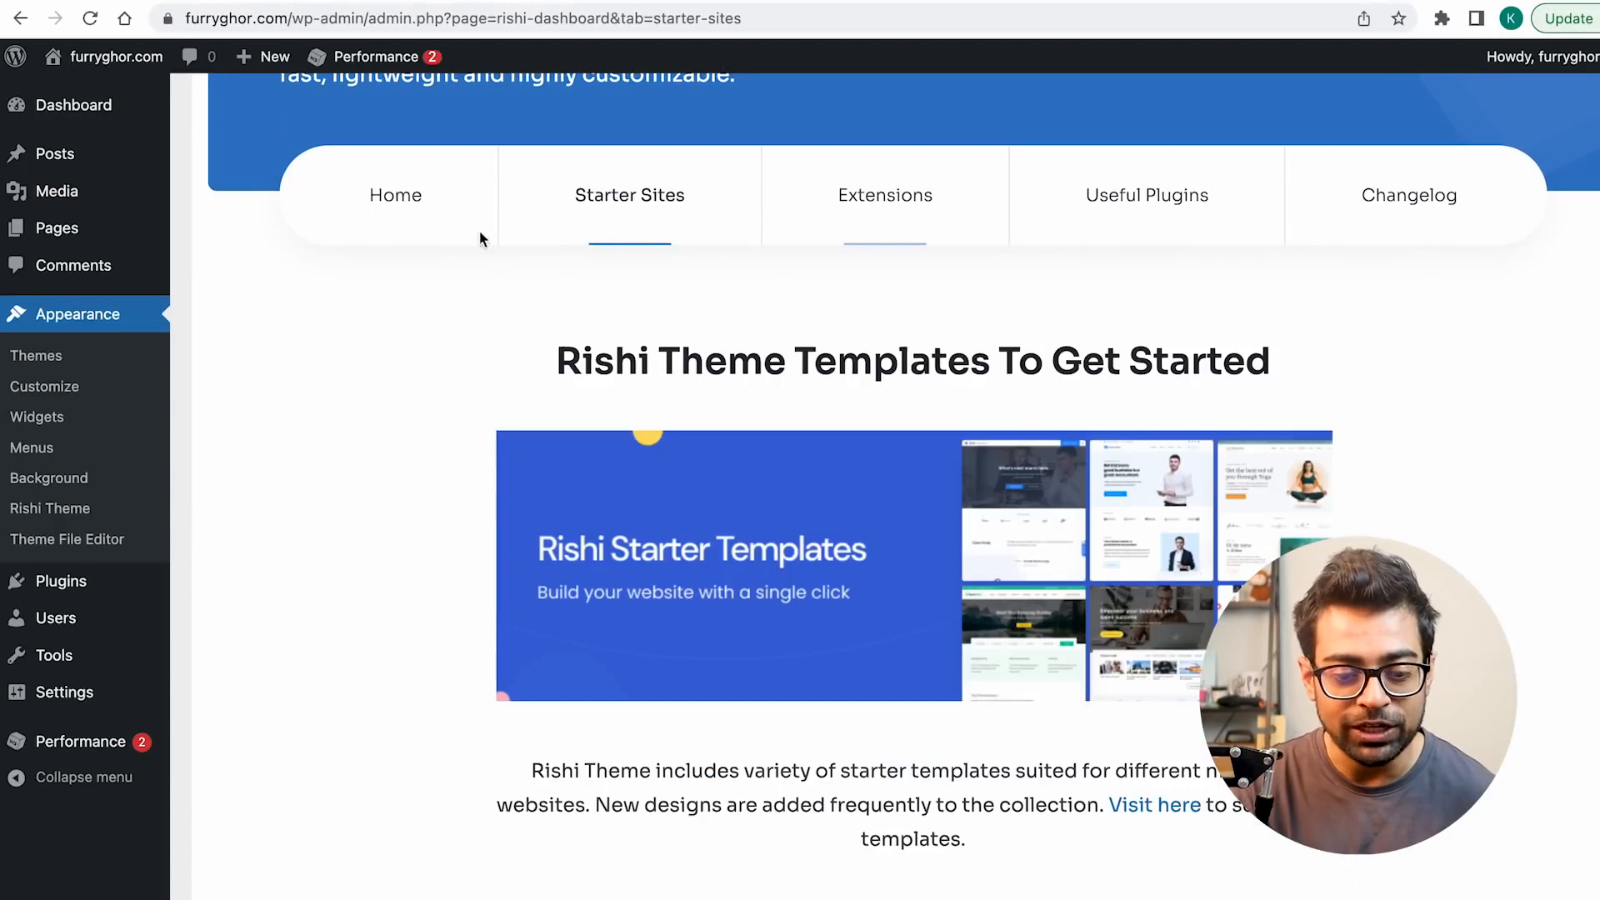
click(408, 210)
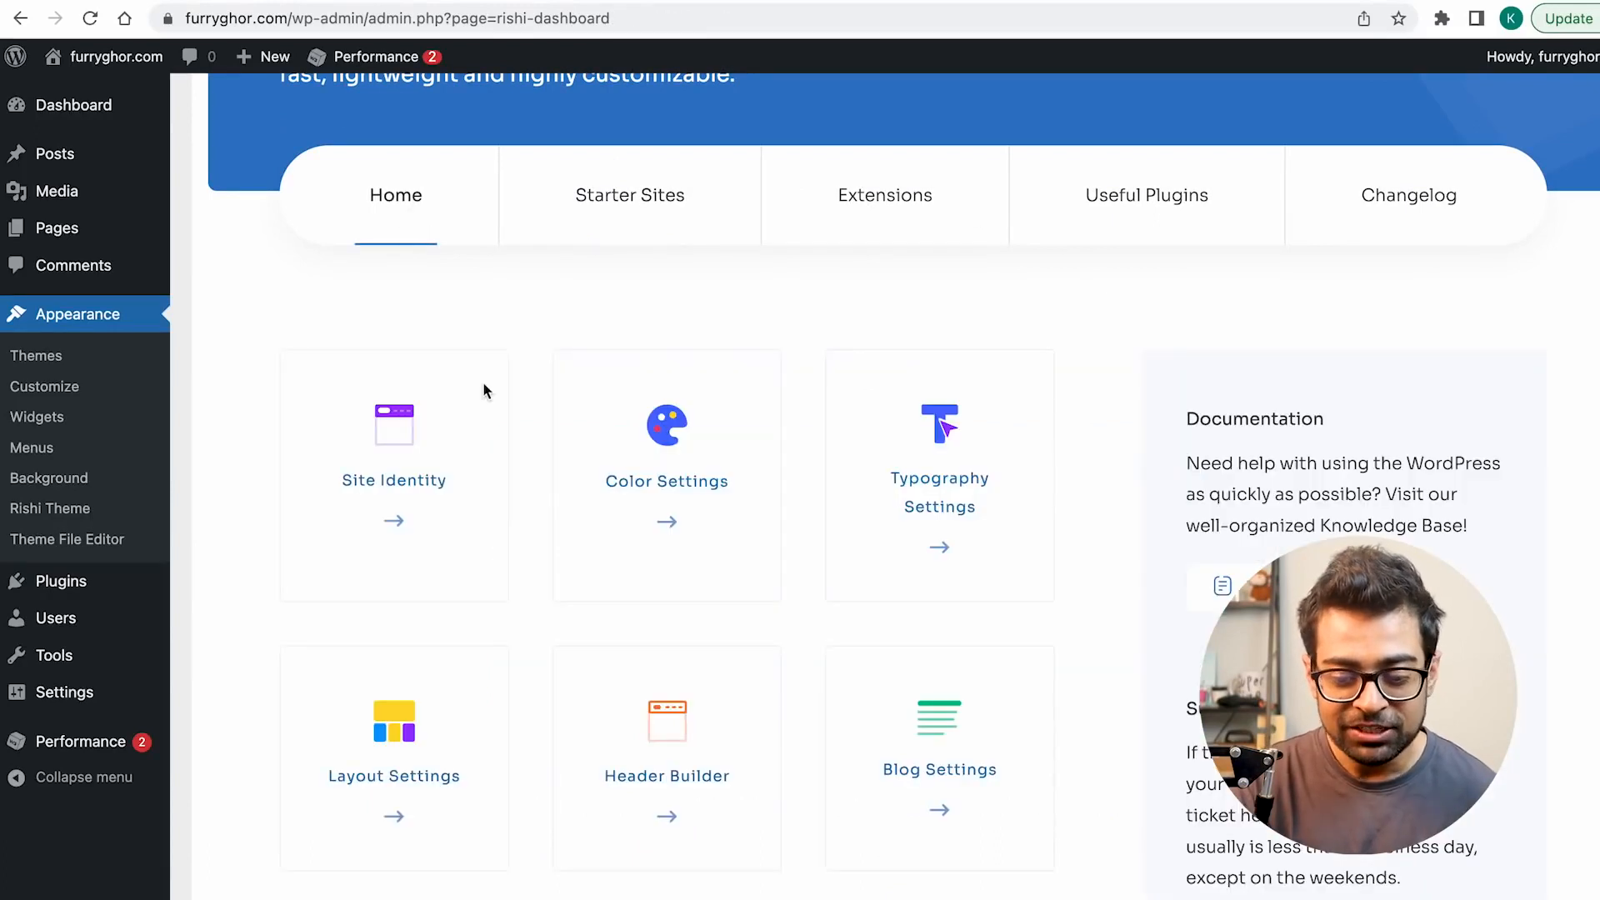
scroll(482, 382, down, 10)
scroll(482, 382, down, 3)
scroll(1049, 492, up, 15)
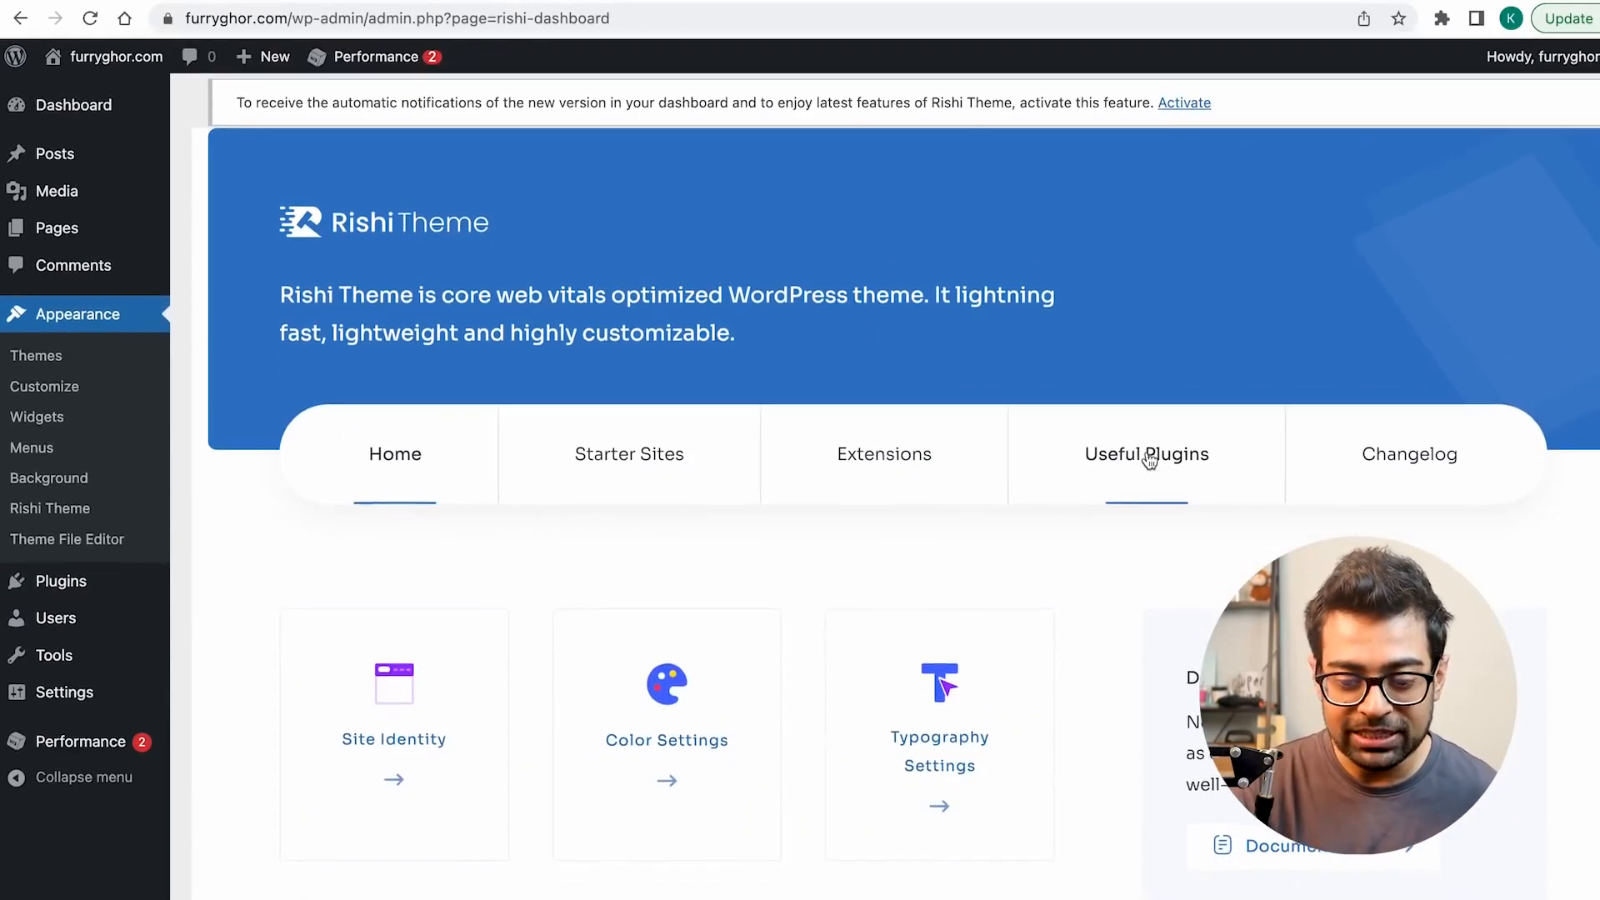
Step: Review the Useful Plugins, Extensions and Changelog pages of the Rishi Theme dashboard and return to Starter Sites
click(1150, 455)
click(892, 464)
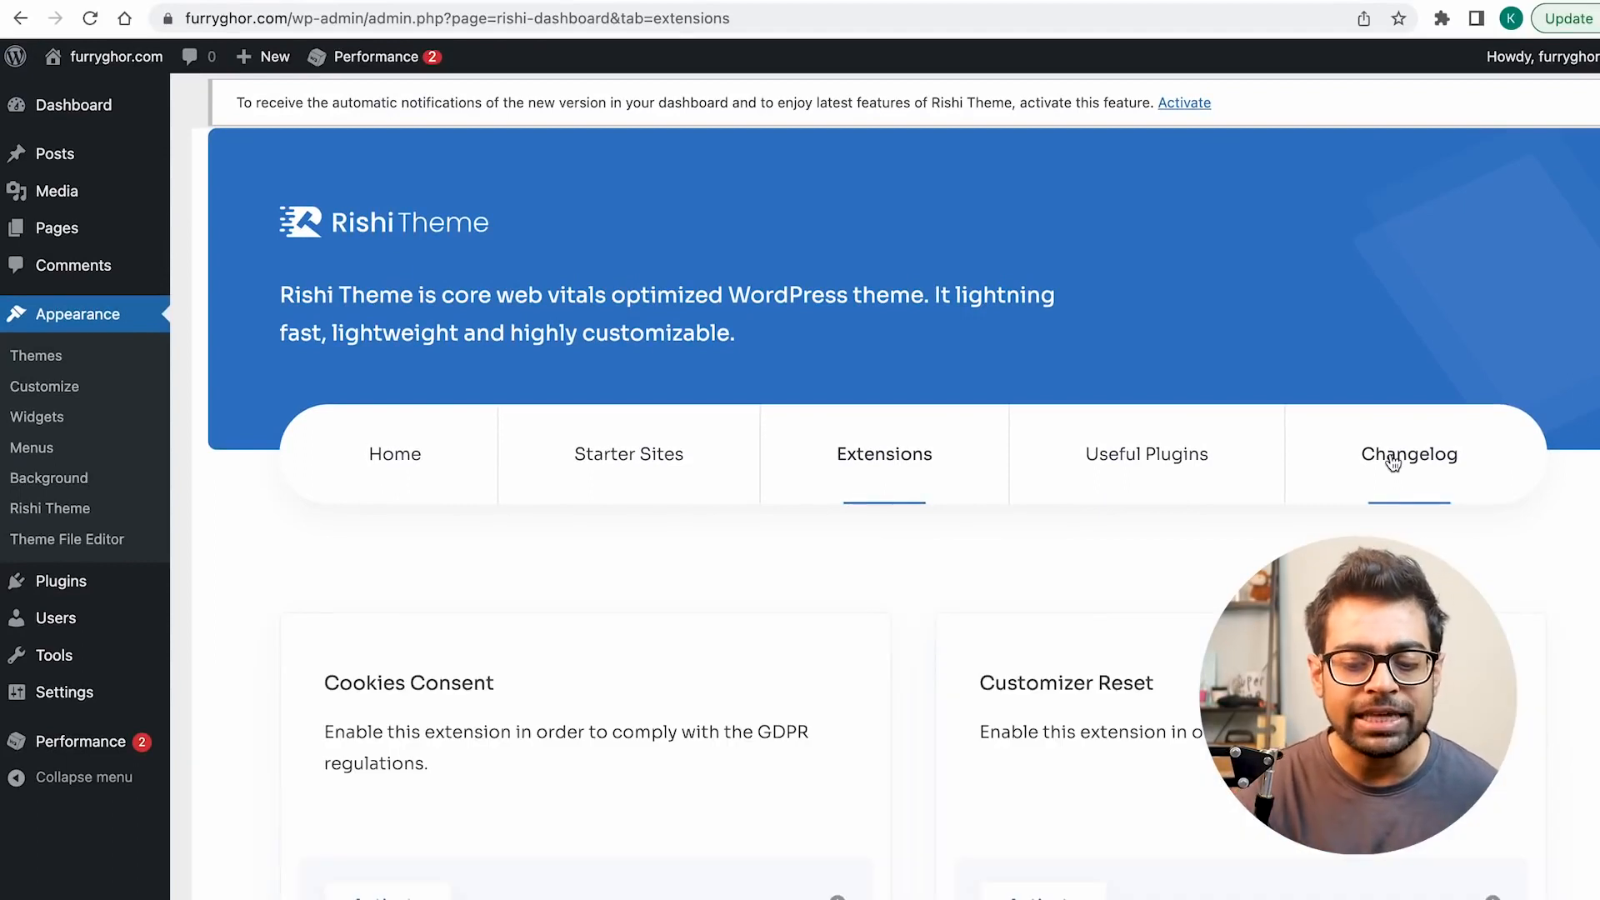
click(1393, 462)
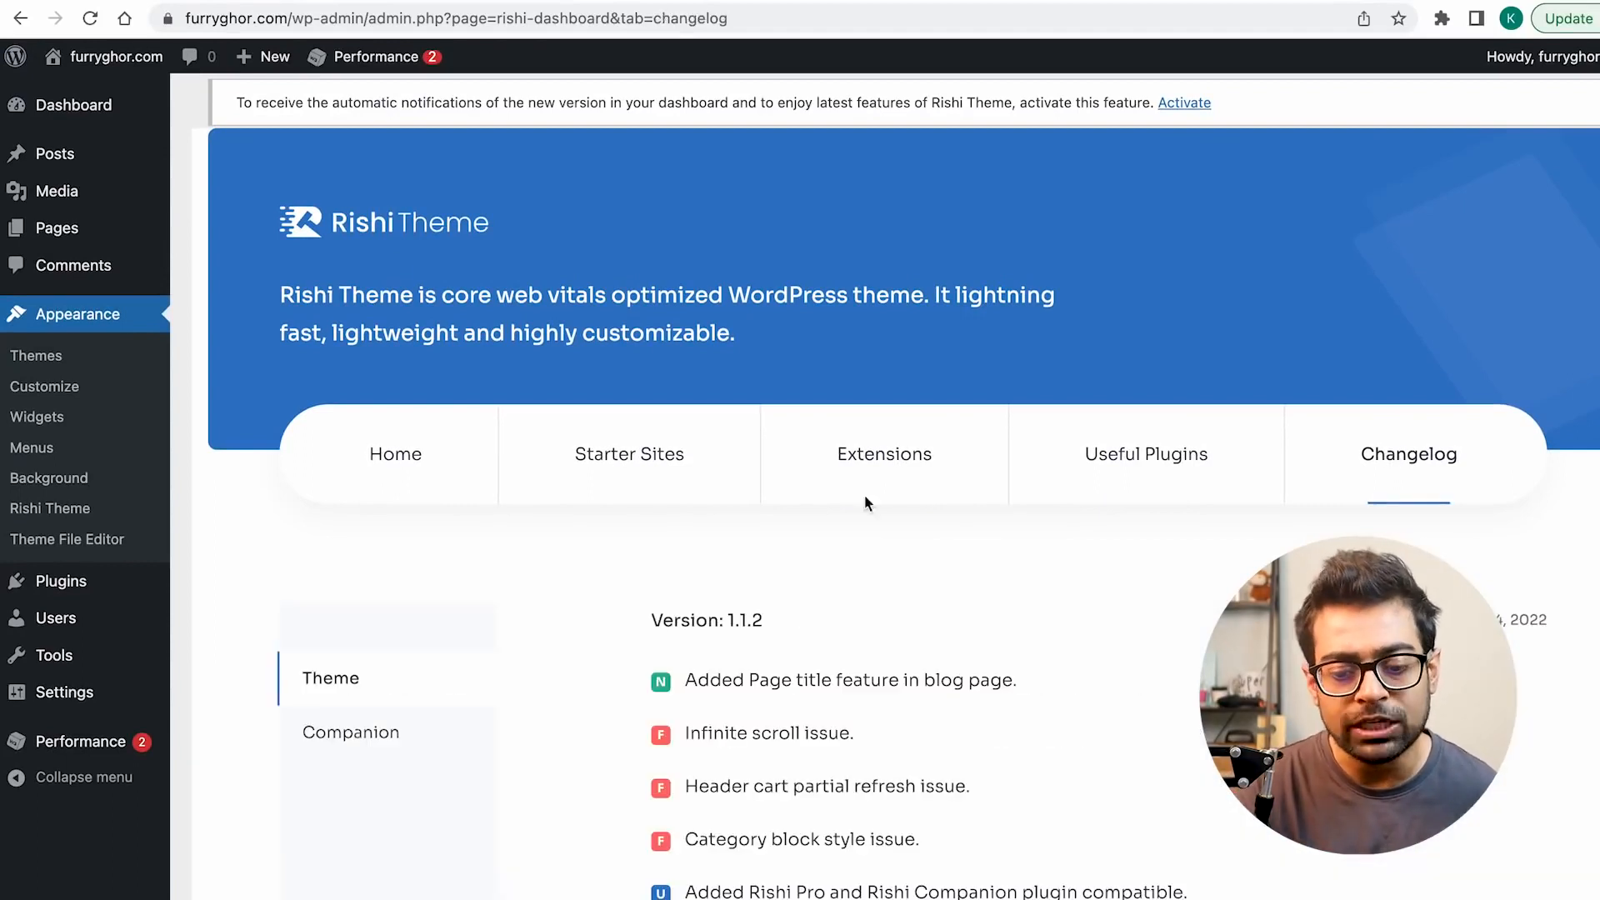
click(679, 464)
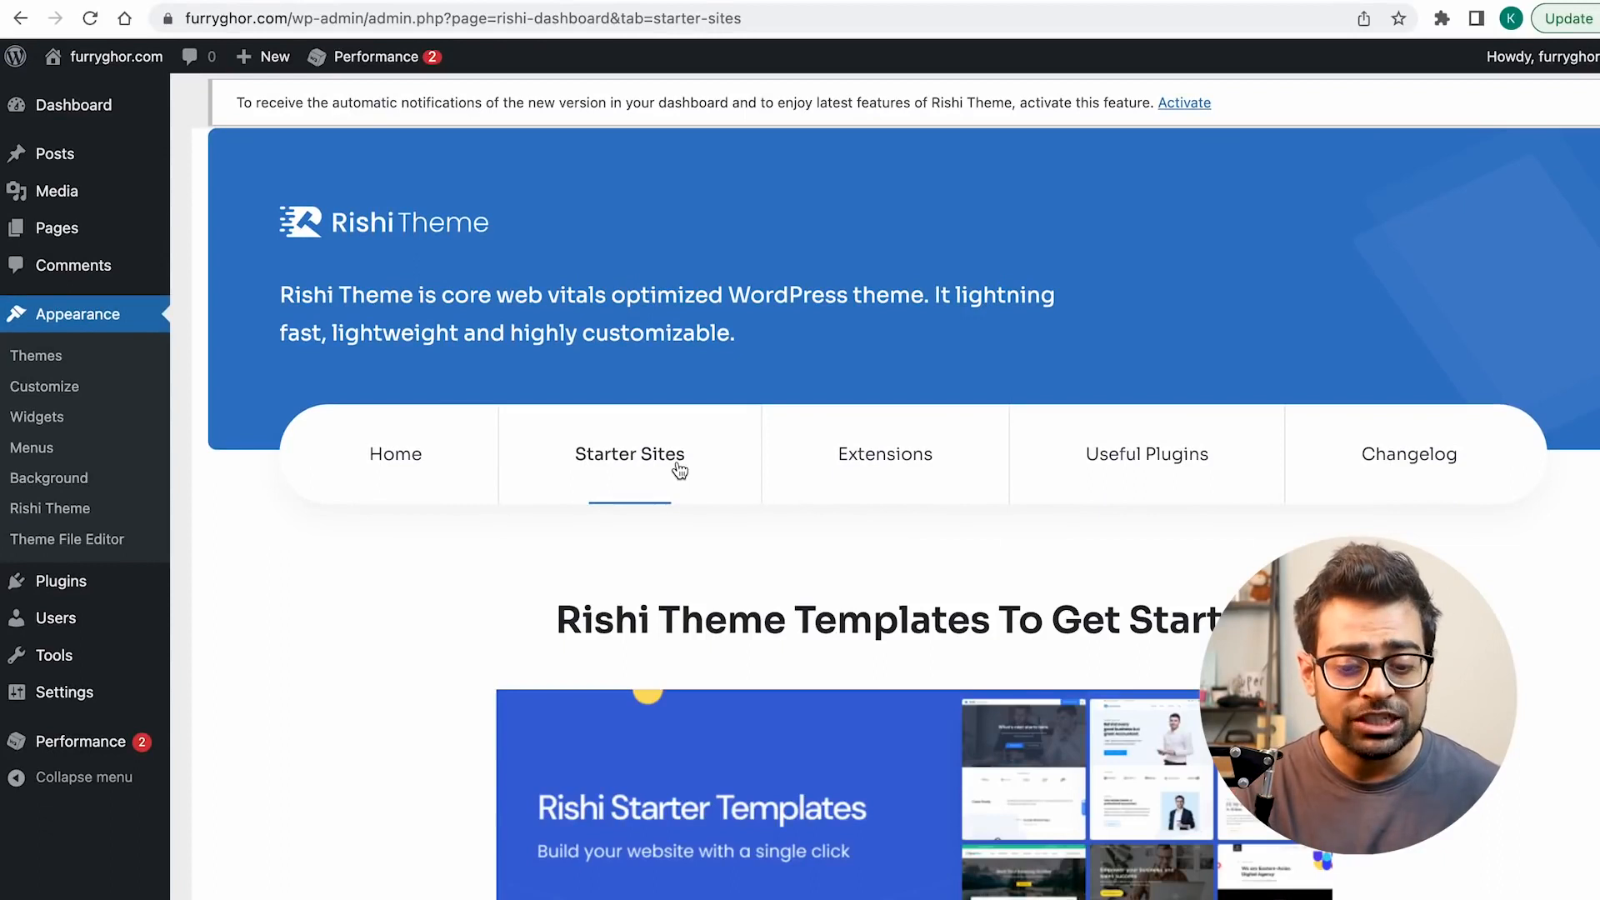
click(890, 467)
click(1092, 457)
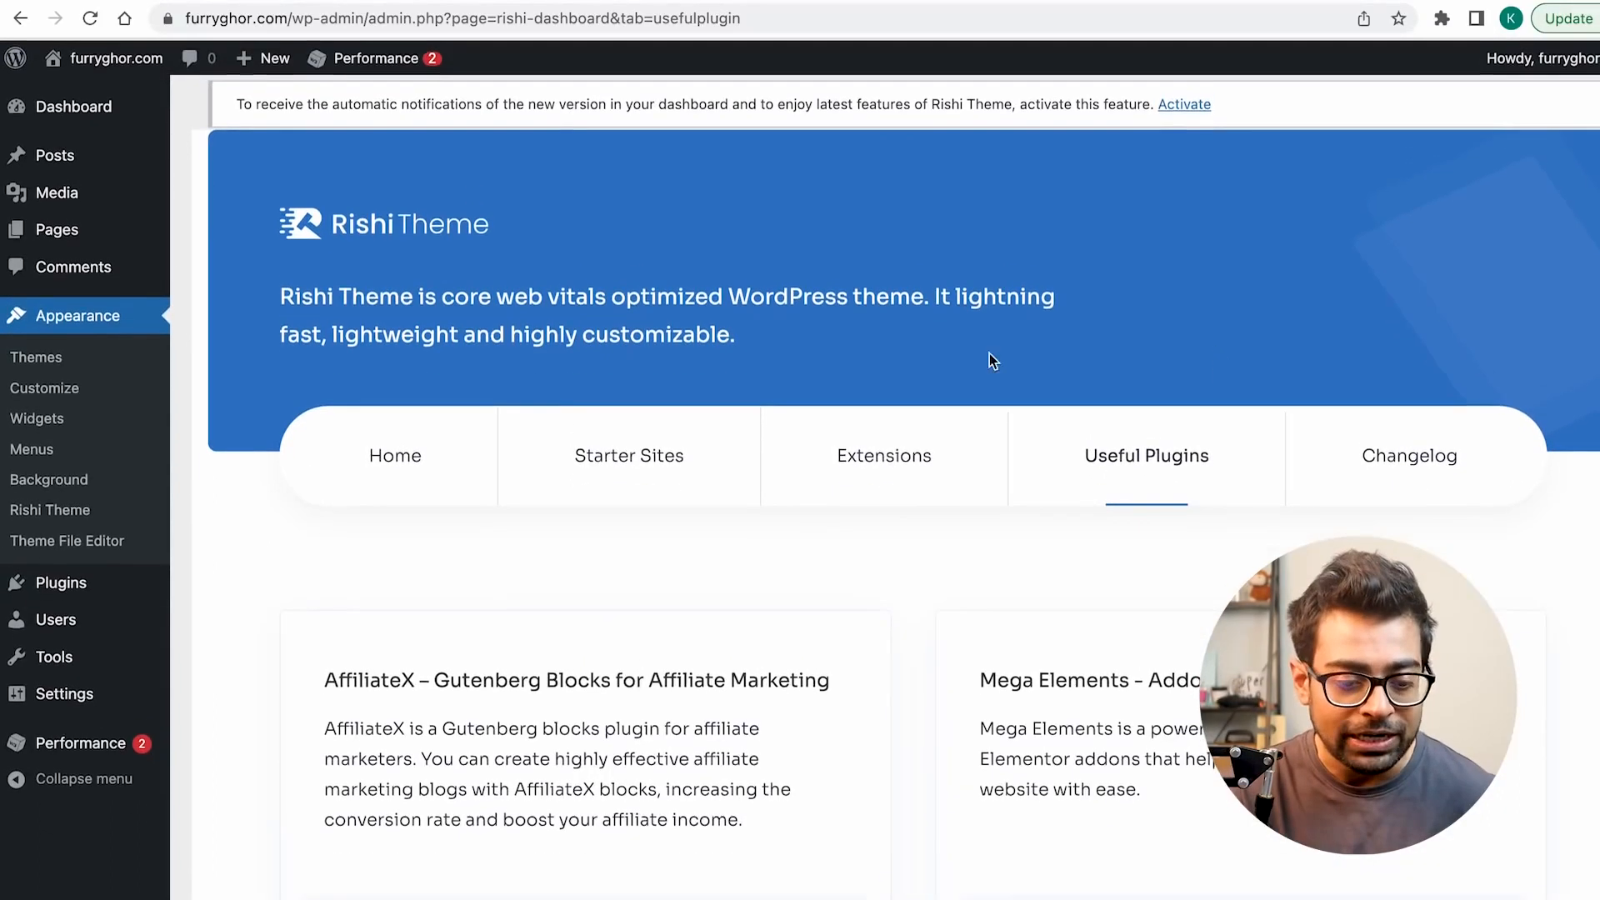
mouse_move(93, 575)
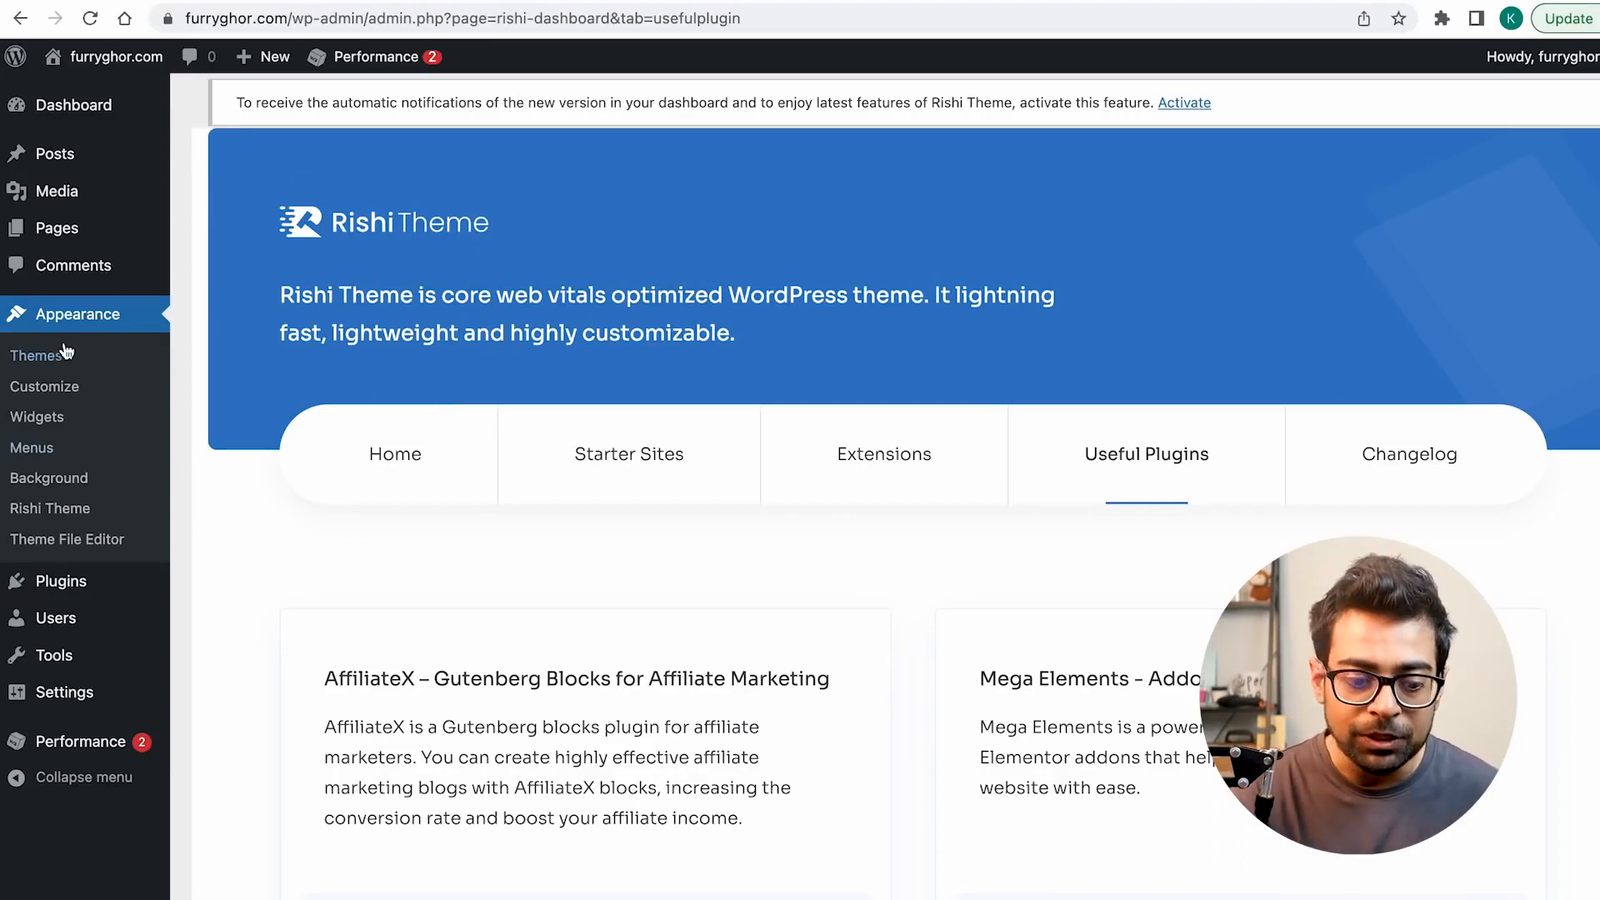
click(632, 468)
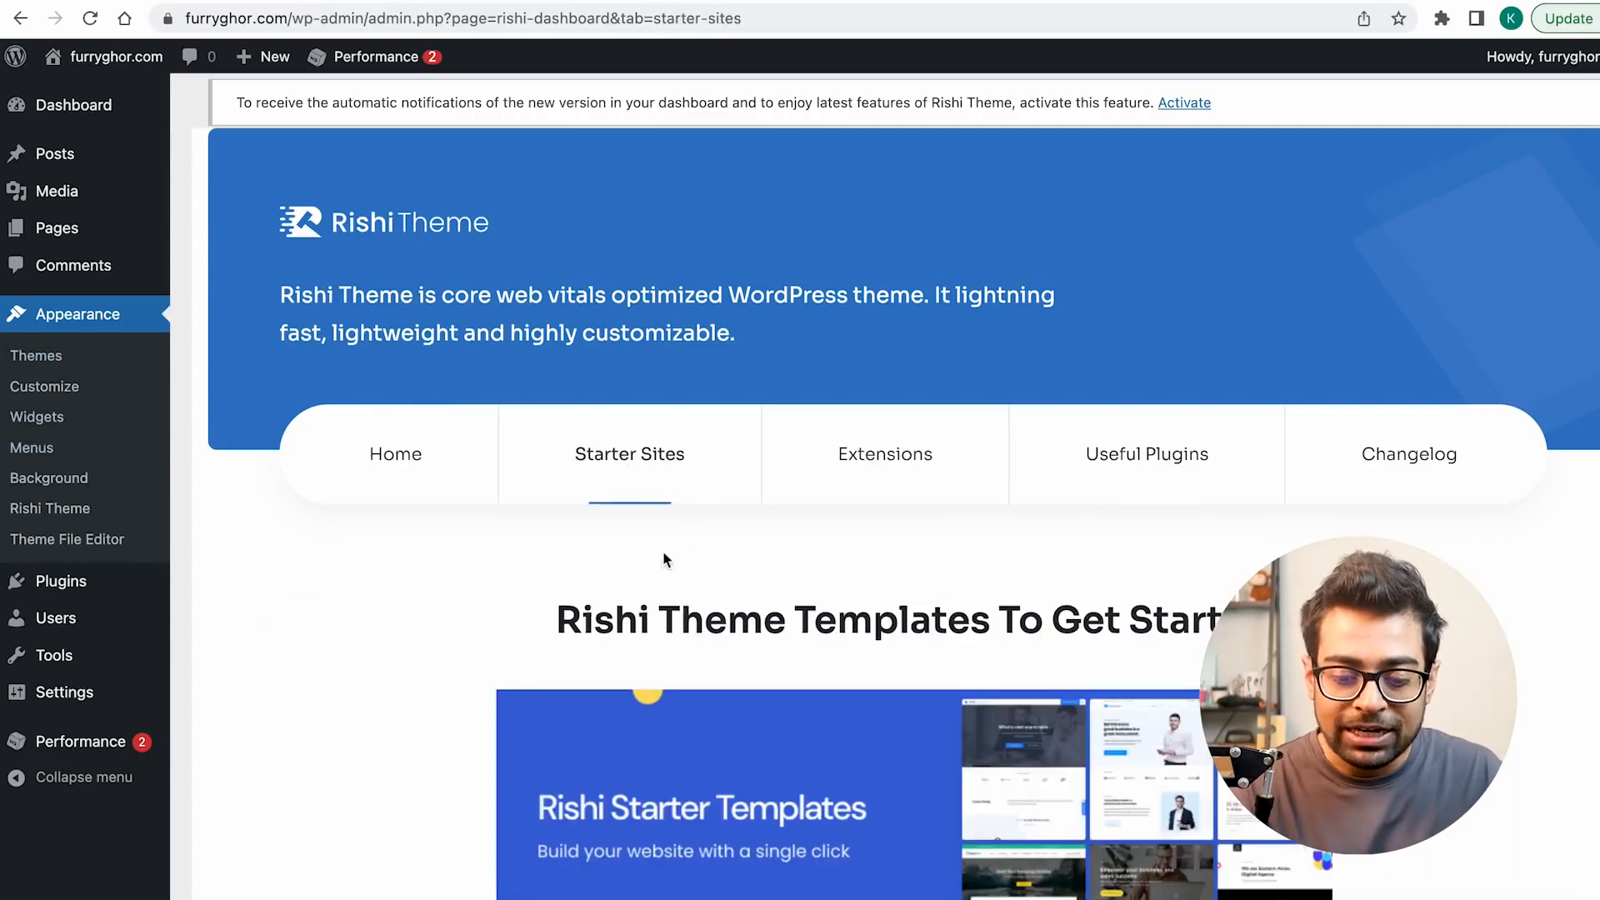
scroll(678, 614, down, 5)
scroll(679, 621, up, 6)
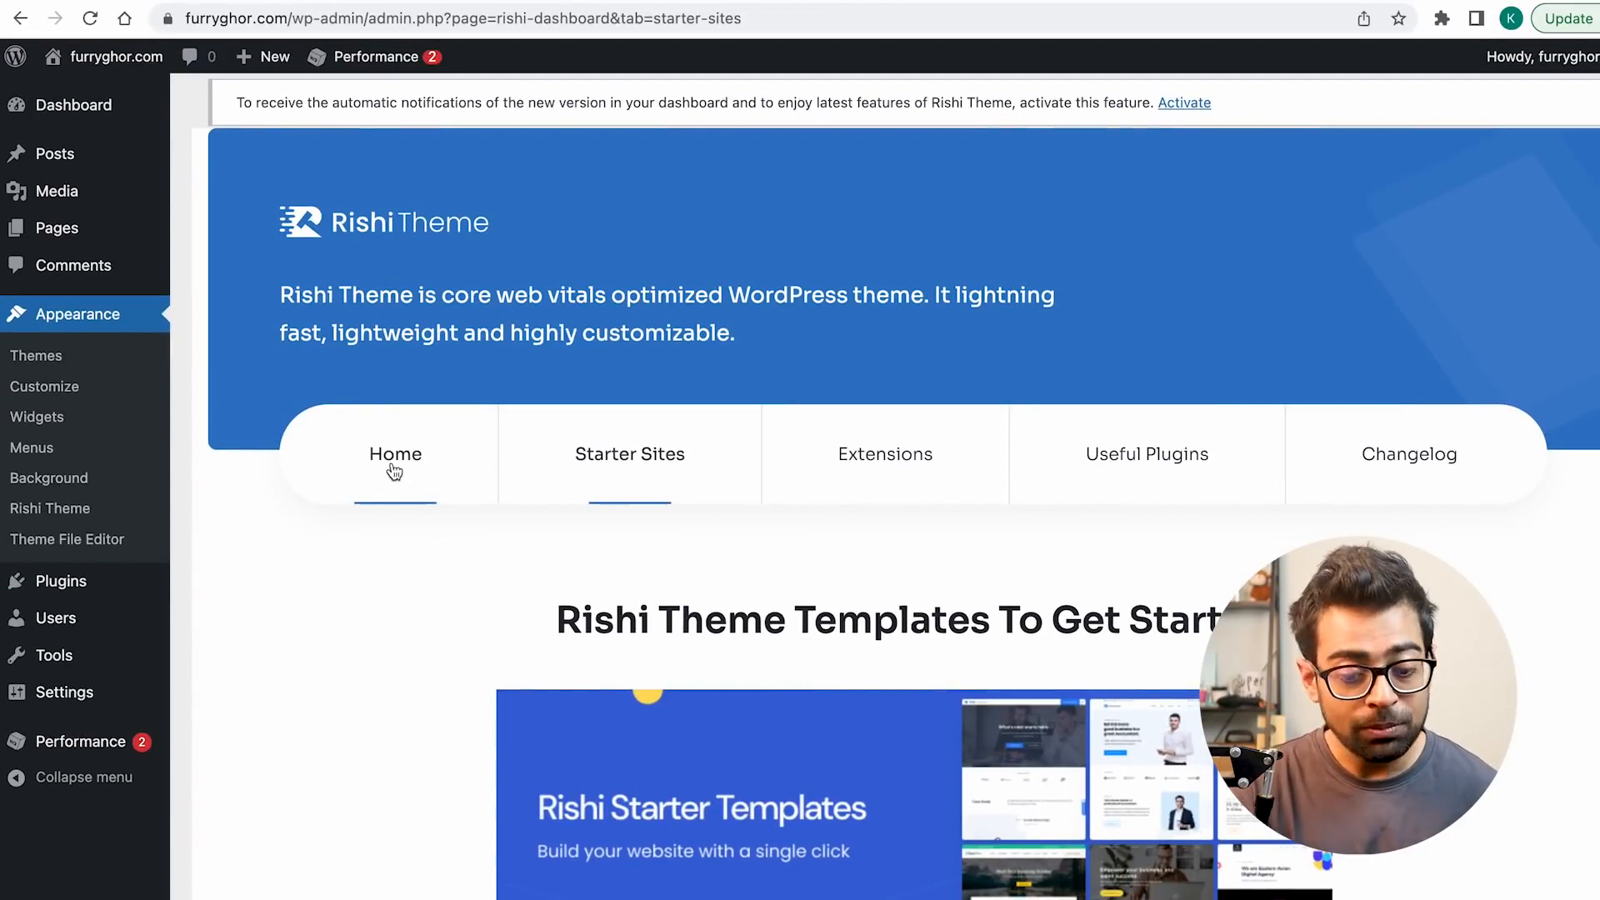
scroll(394, 425, down, 5)
scroll(750, 188, up, 2)
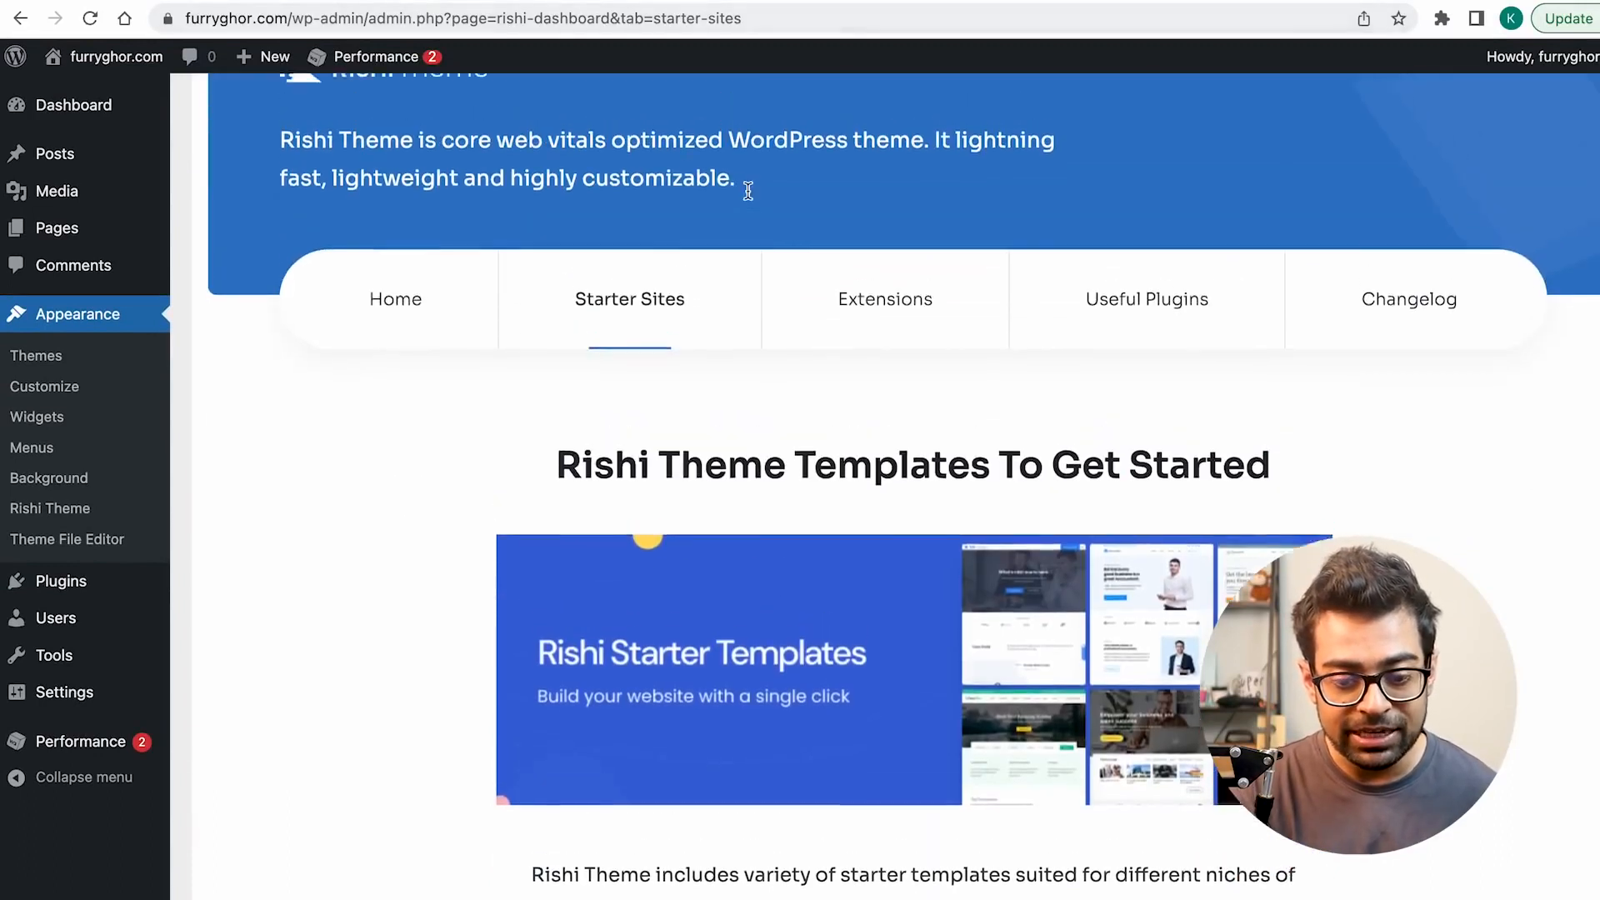
scroll(771, 345, down, 3)
Step: Open the page for adding new plugins, and check the details and downloads of the second purchase in the Rishi Theme account
mouse_move(46, 250)
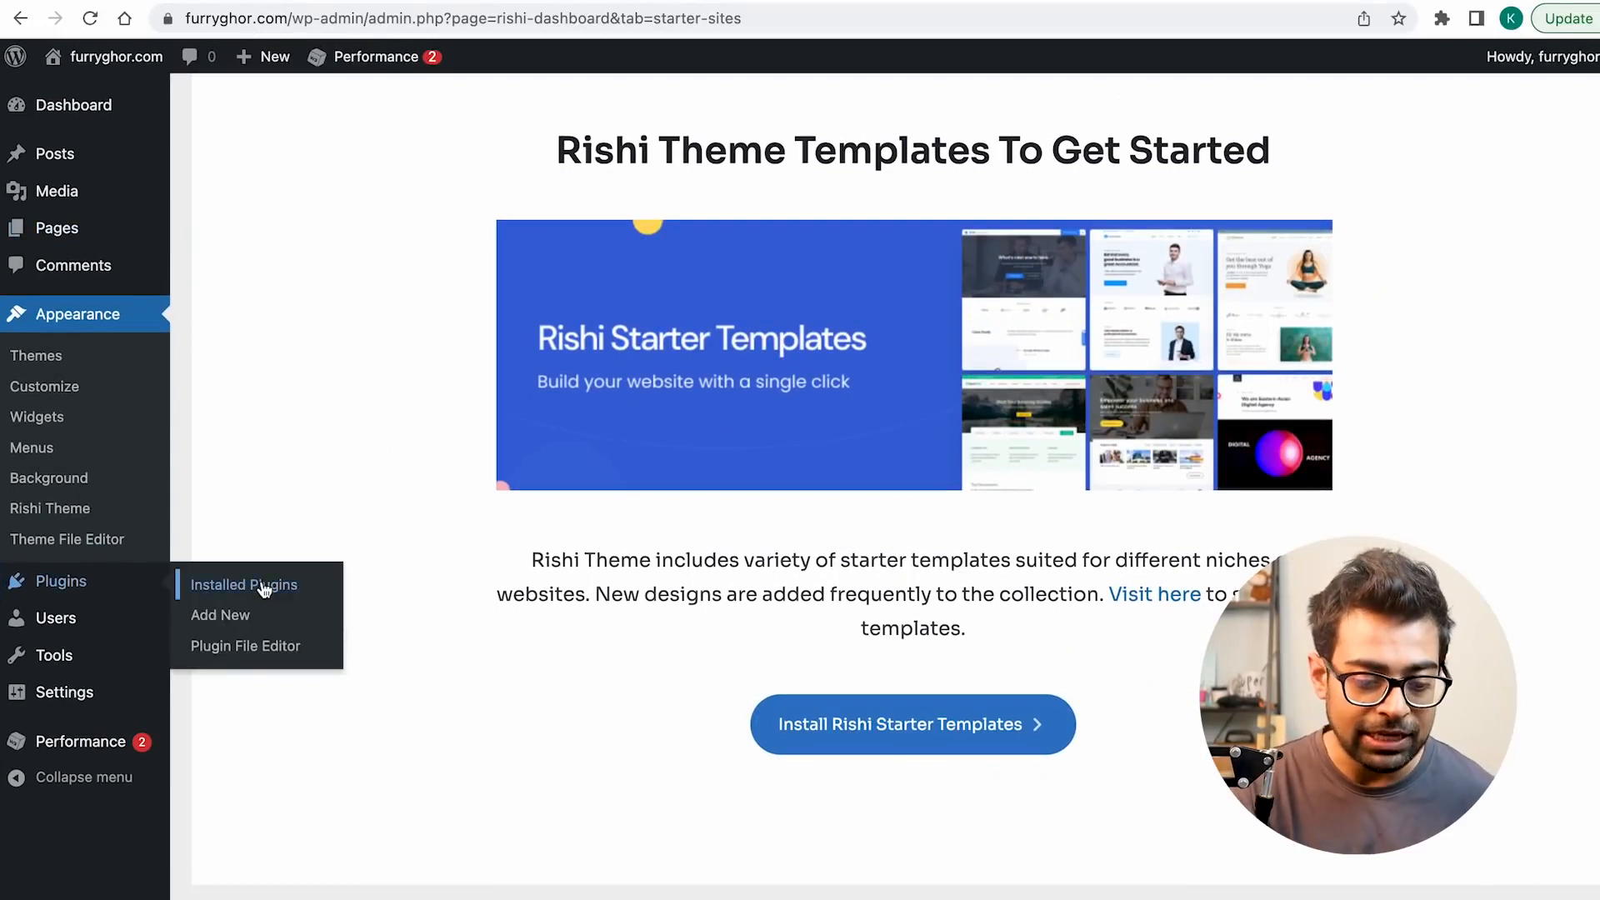
click(230, 621)
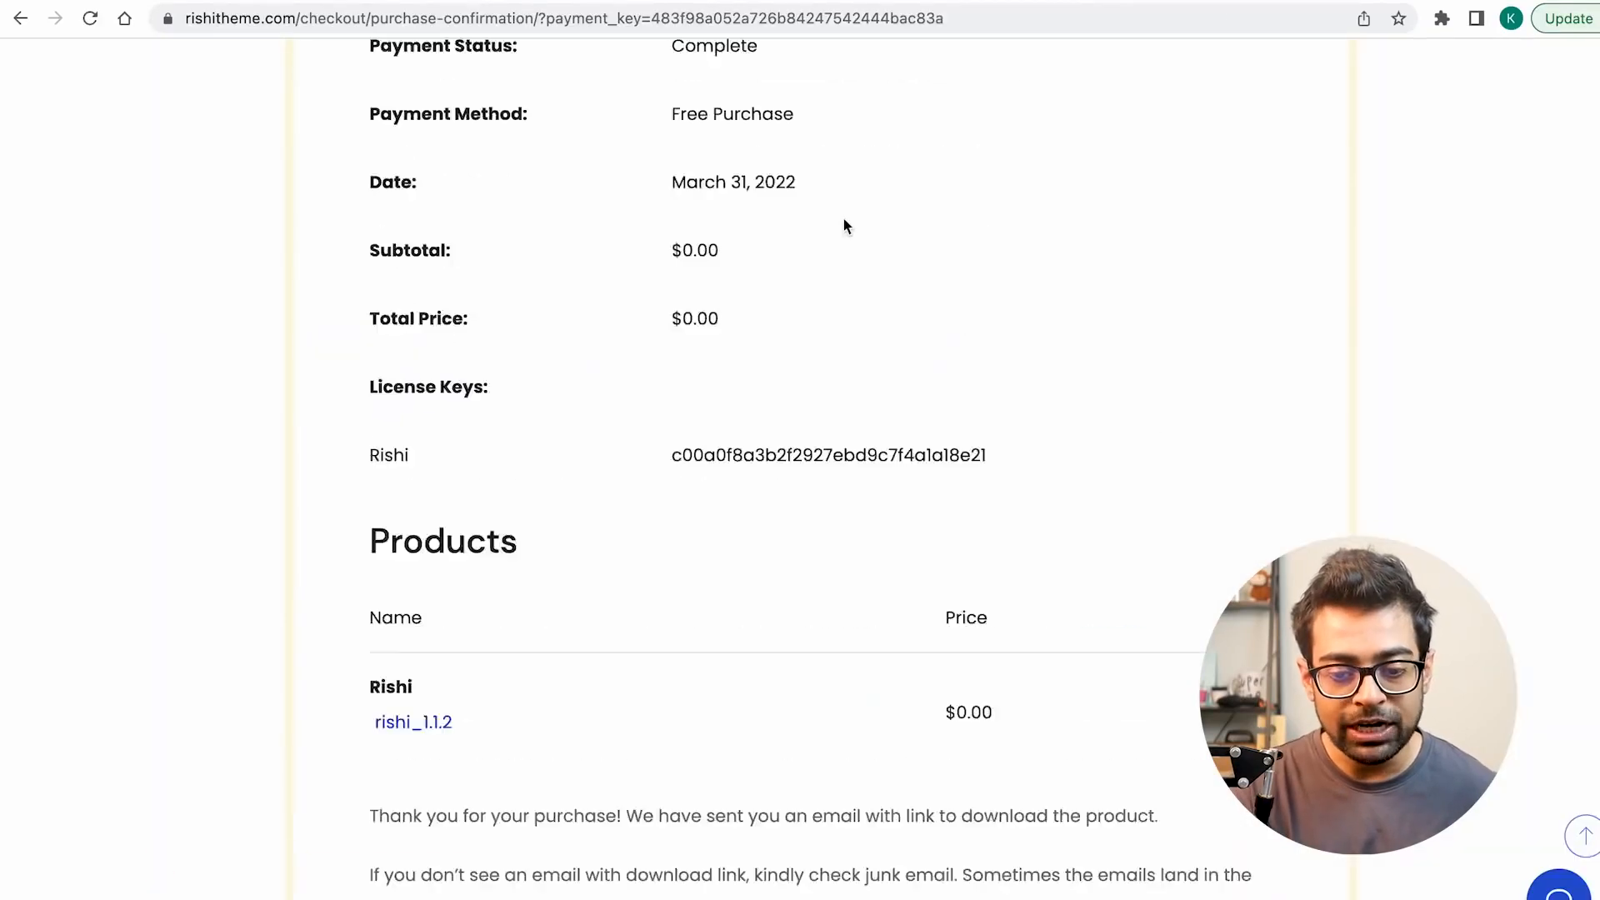
scroll(843, 218, up, 8)
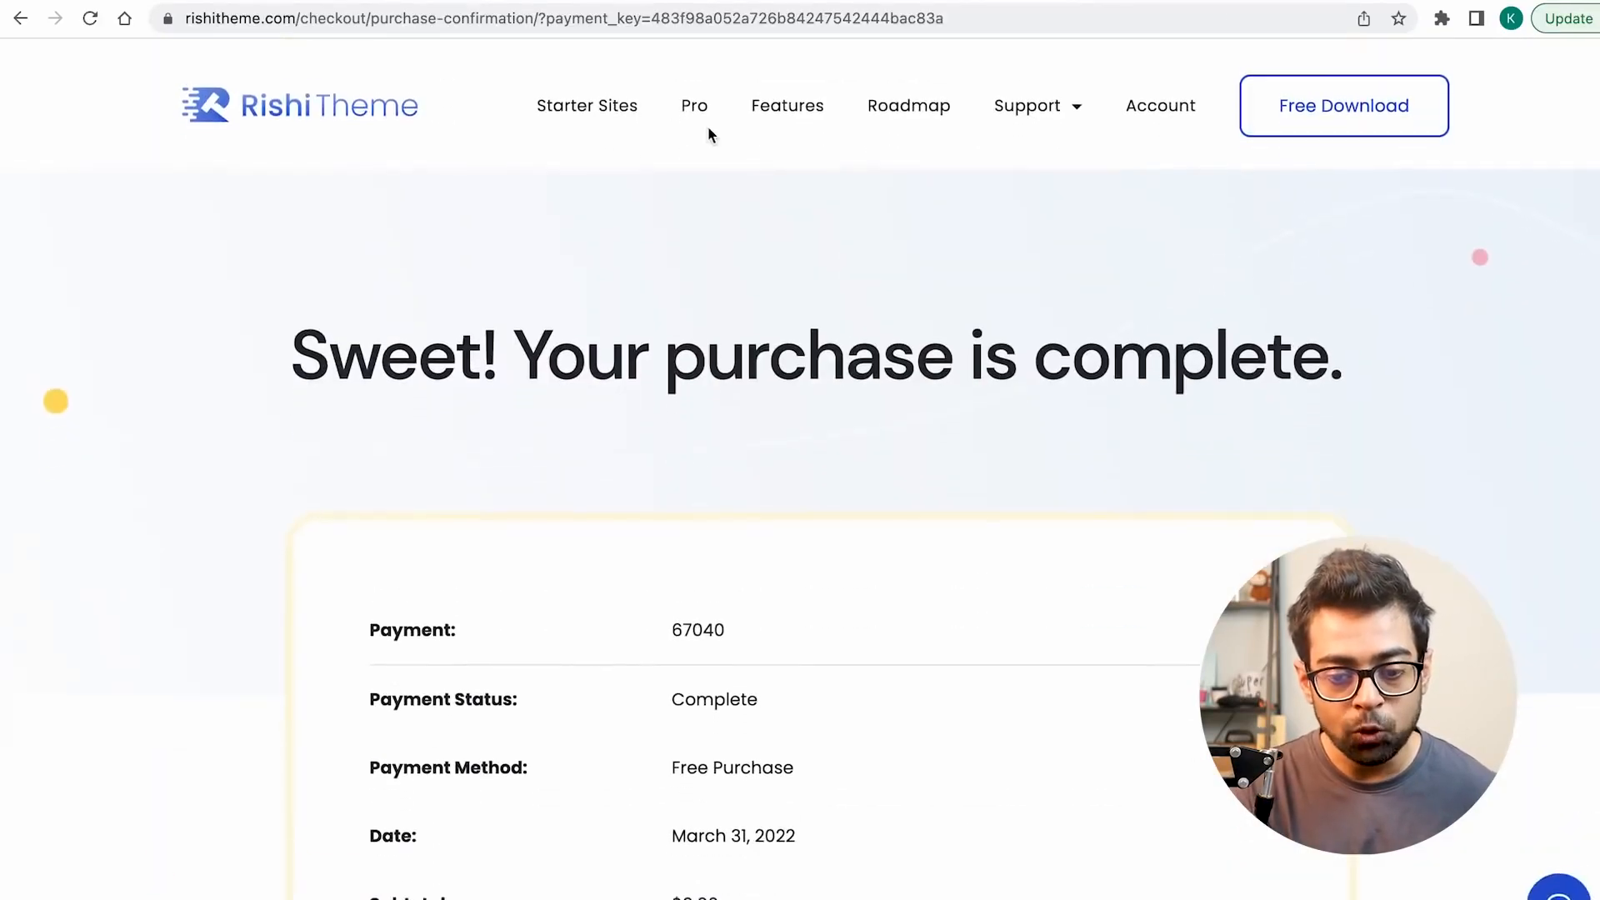
click(1152, 107)
scroll(833, 467, down, 3)
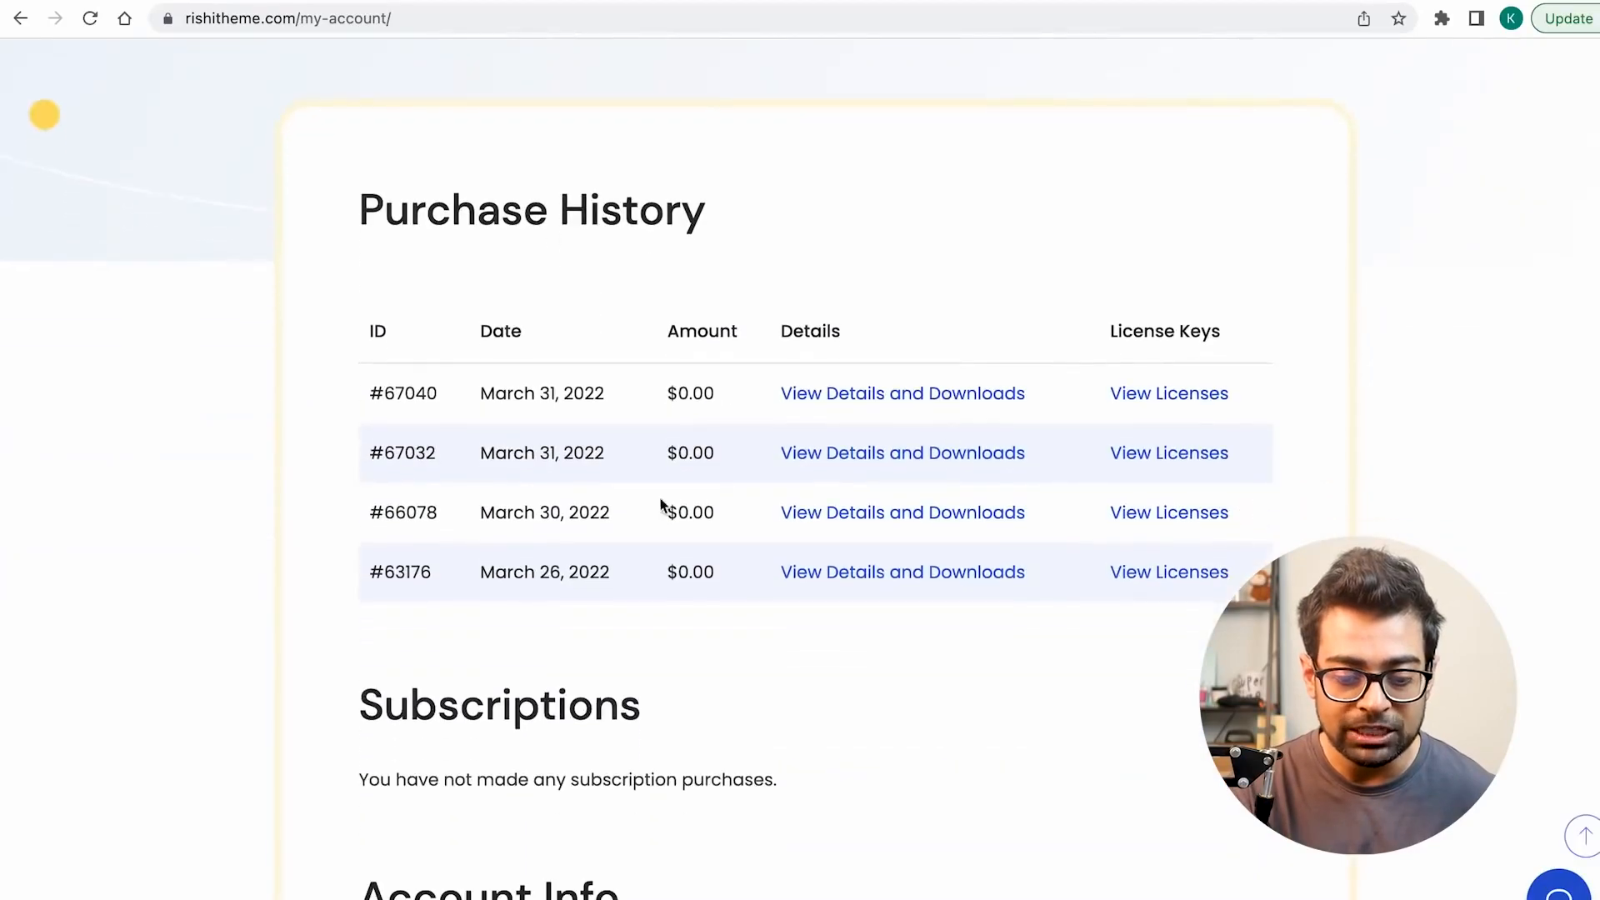
click(850, 453)
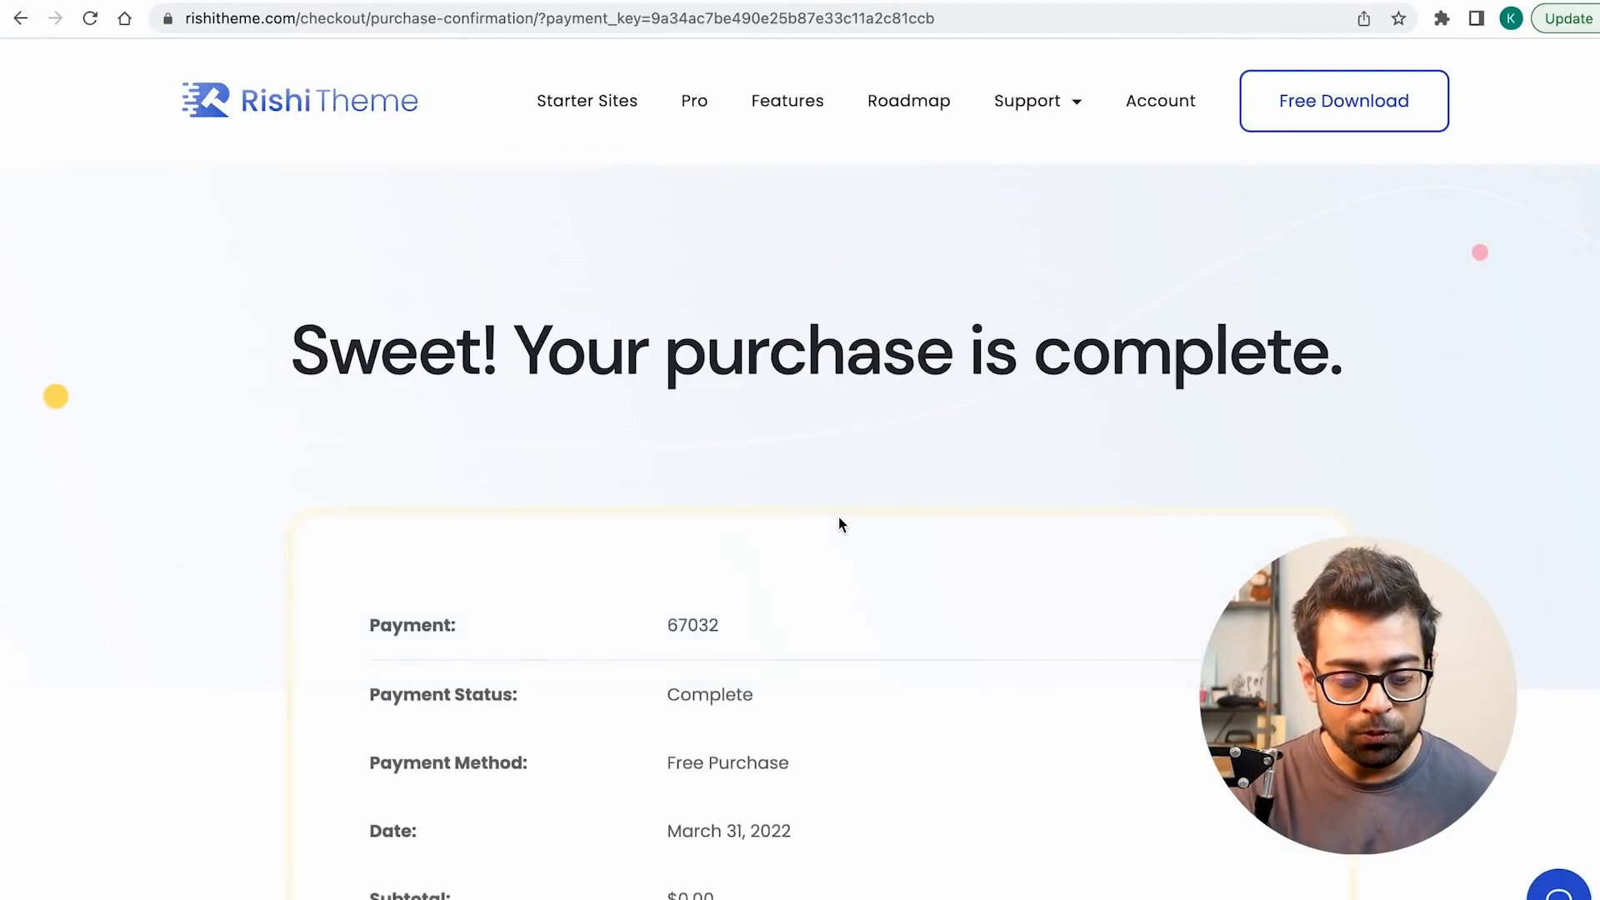
scroll(838, 516, down, 7)
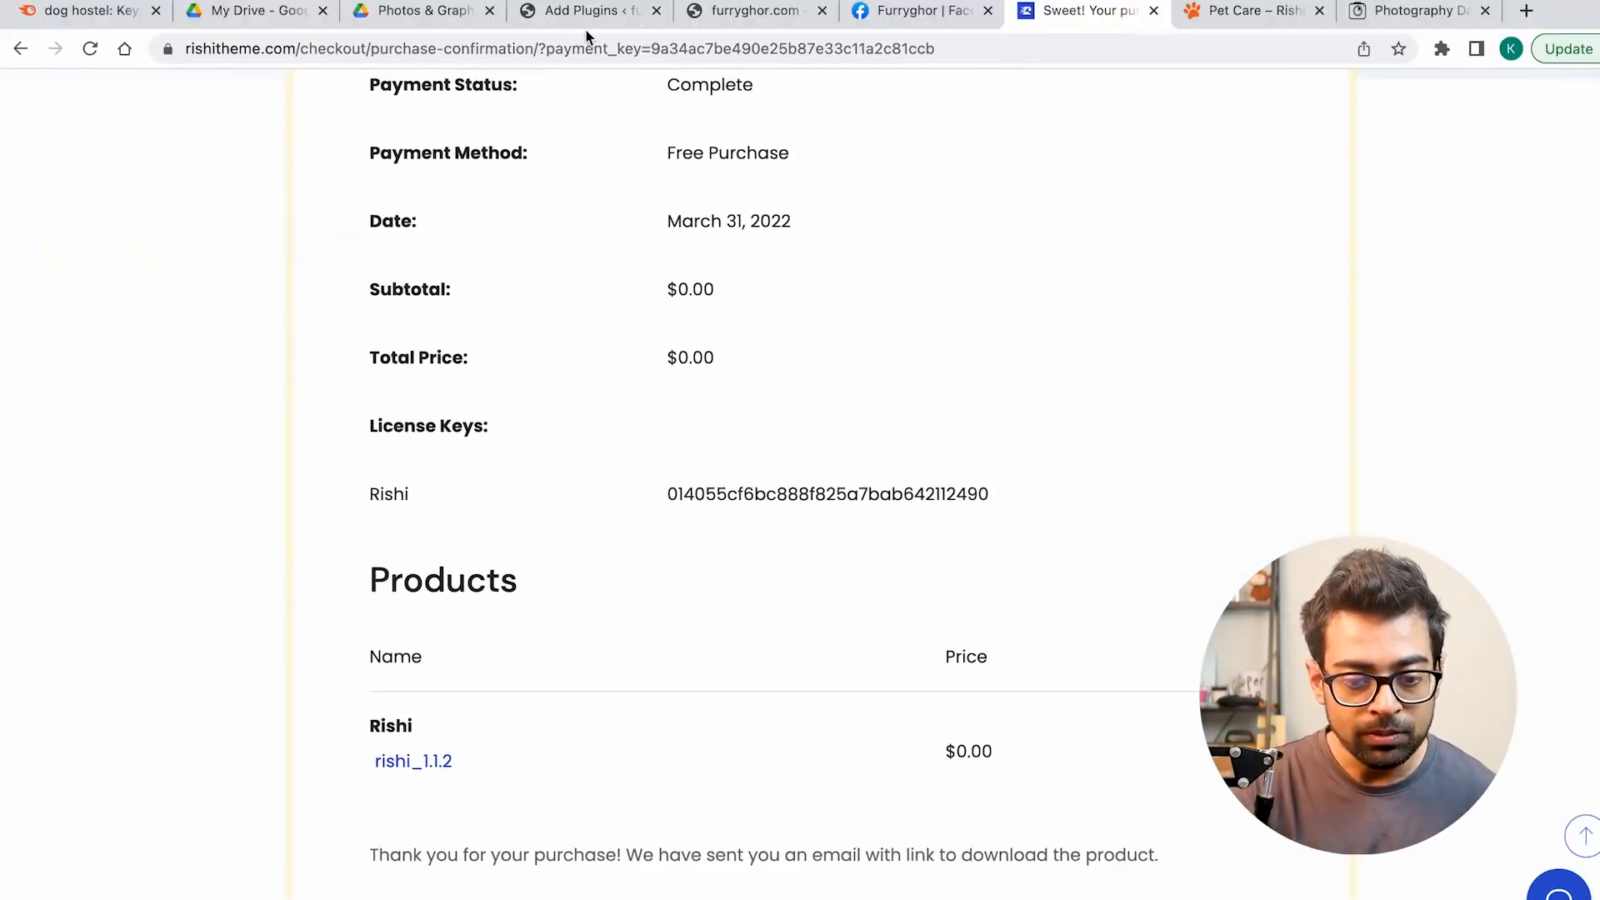
Step: Upload rishi-pro-1.1.1.zip from Downloads on the Add Plugins page, install it and activate the plugin
click(562, 17)
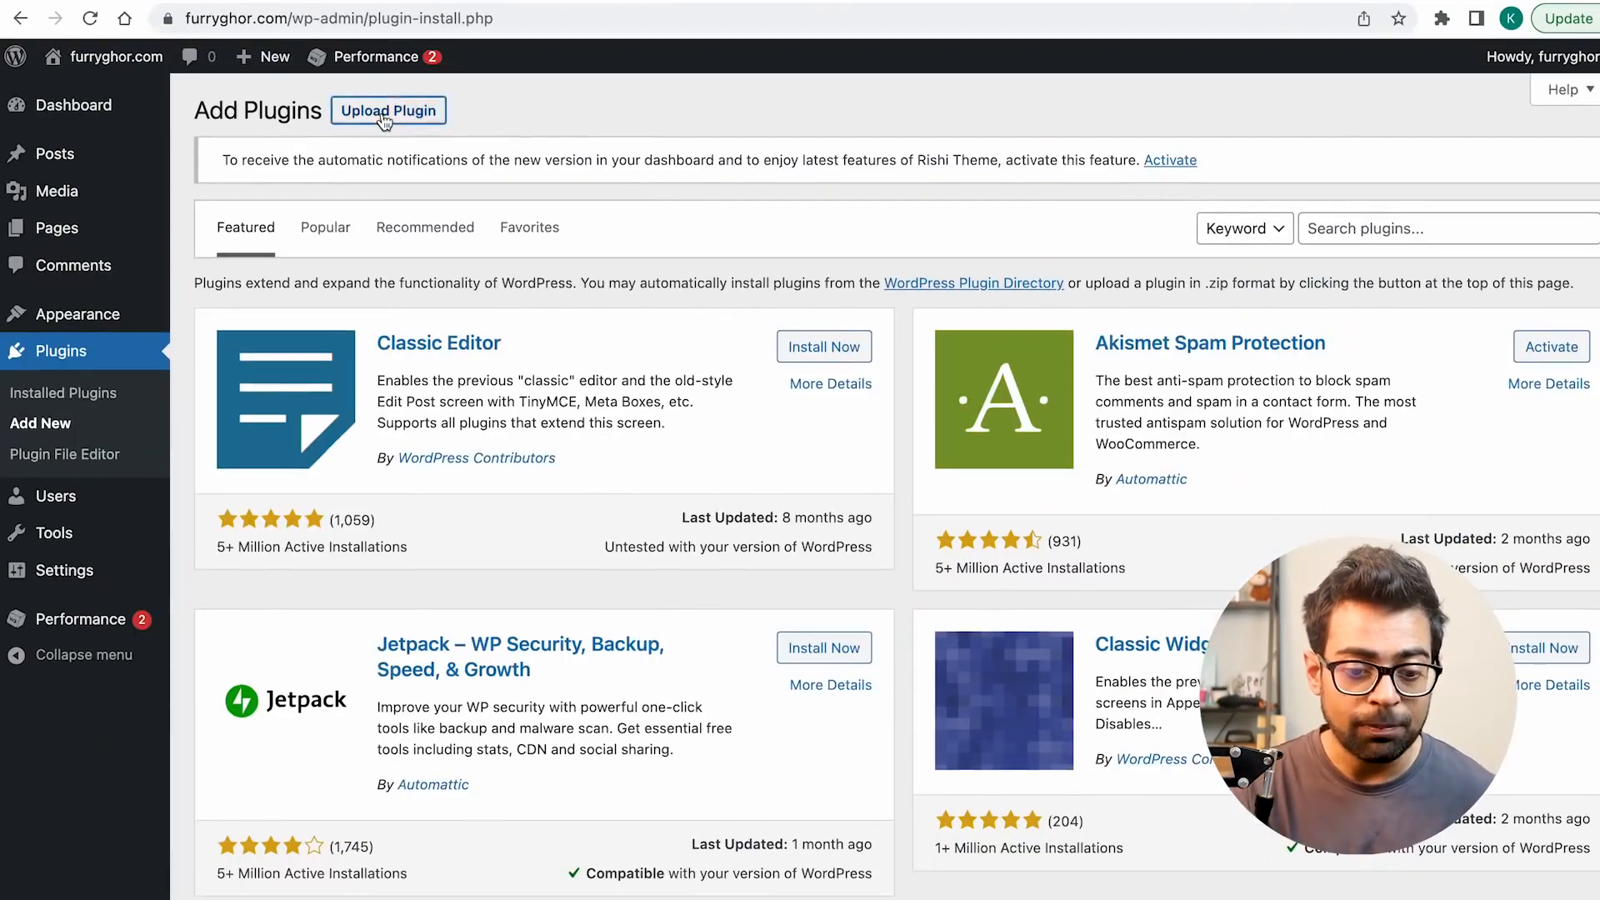
click(384, 121)
click(756, 379)
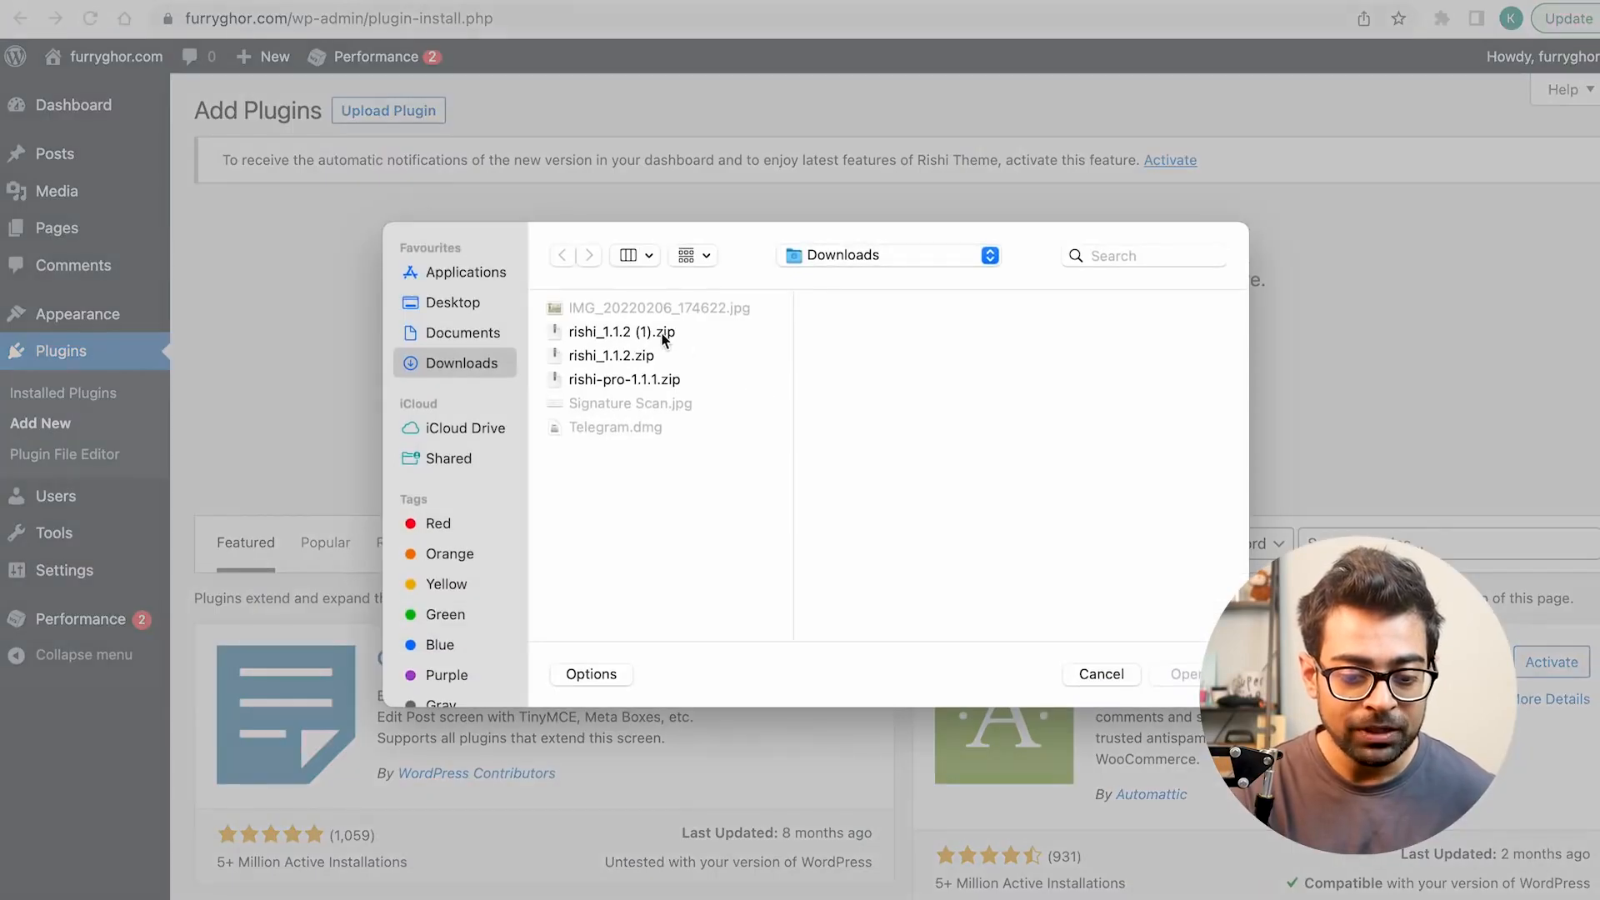
double_click(597, 380)
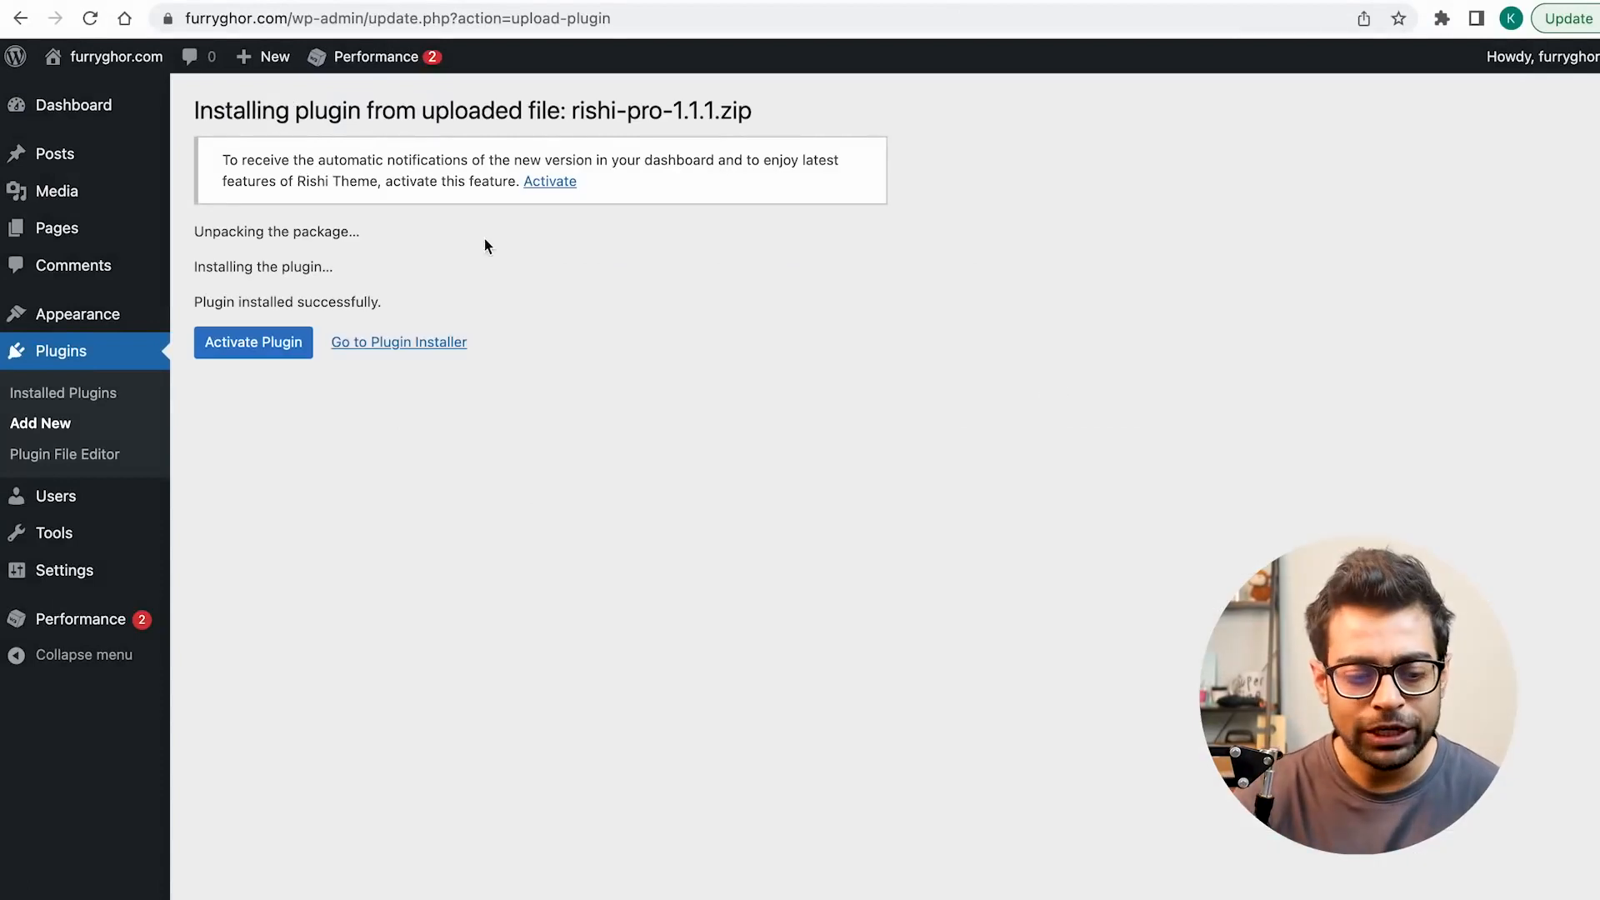
click(236, 345)
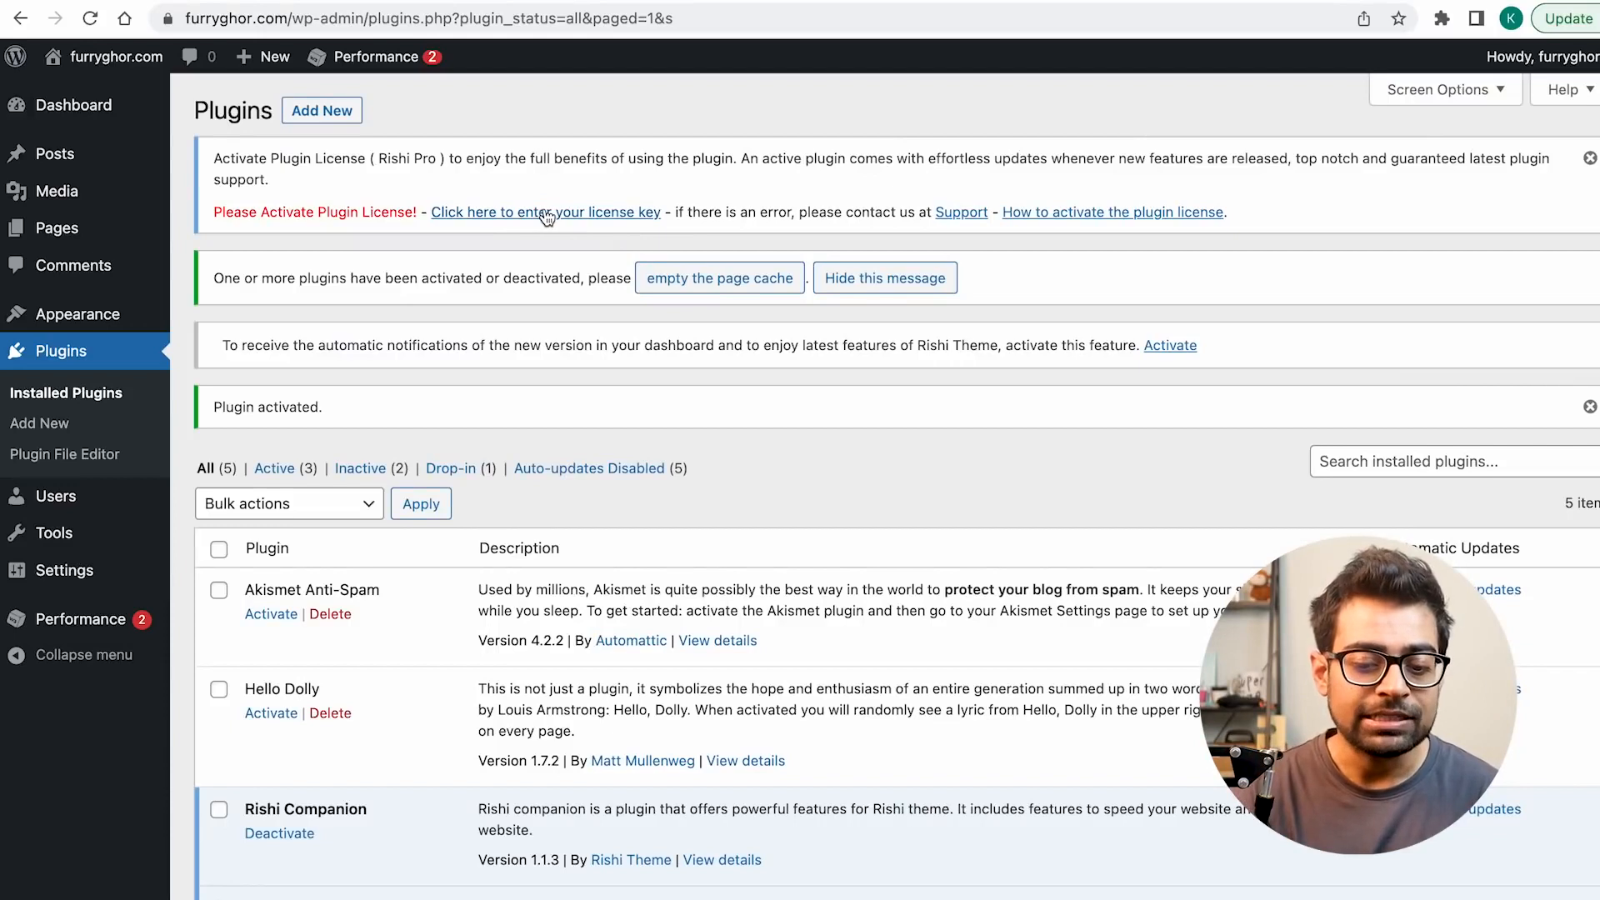
Step: Open the Rishi Pro license key entry in the WordPress dashboard and return the Rishi Theme account page to its purchase history
click(546, 213)
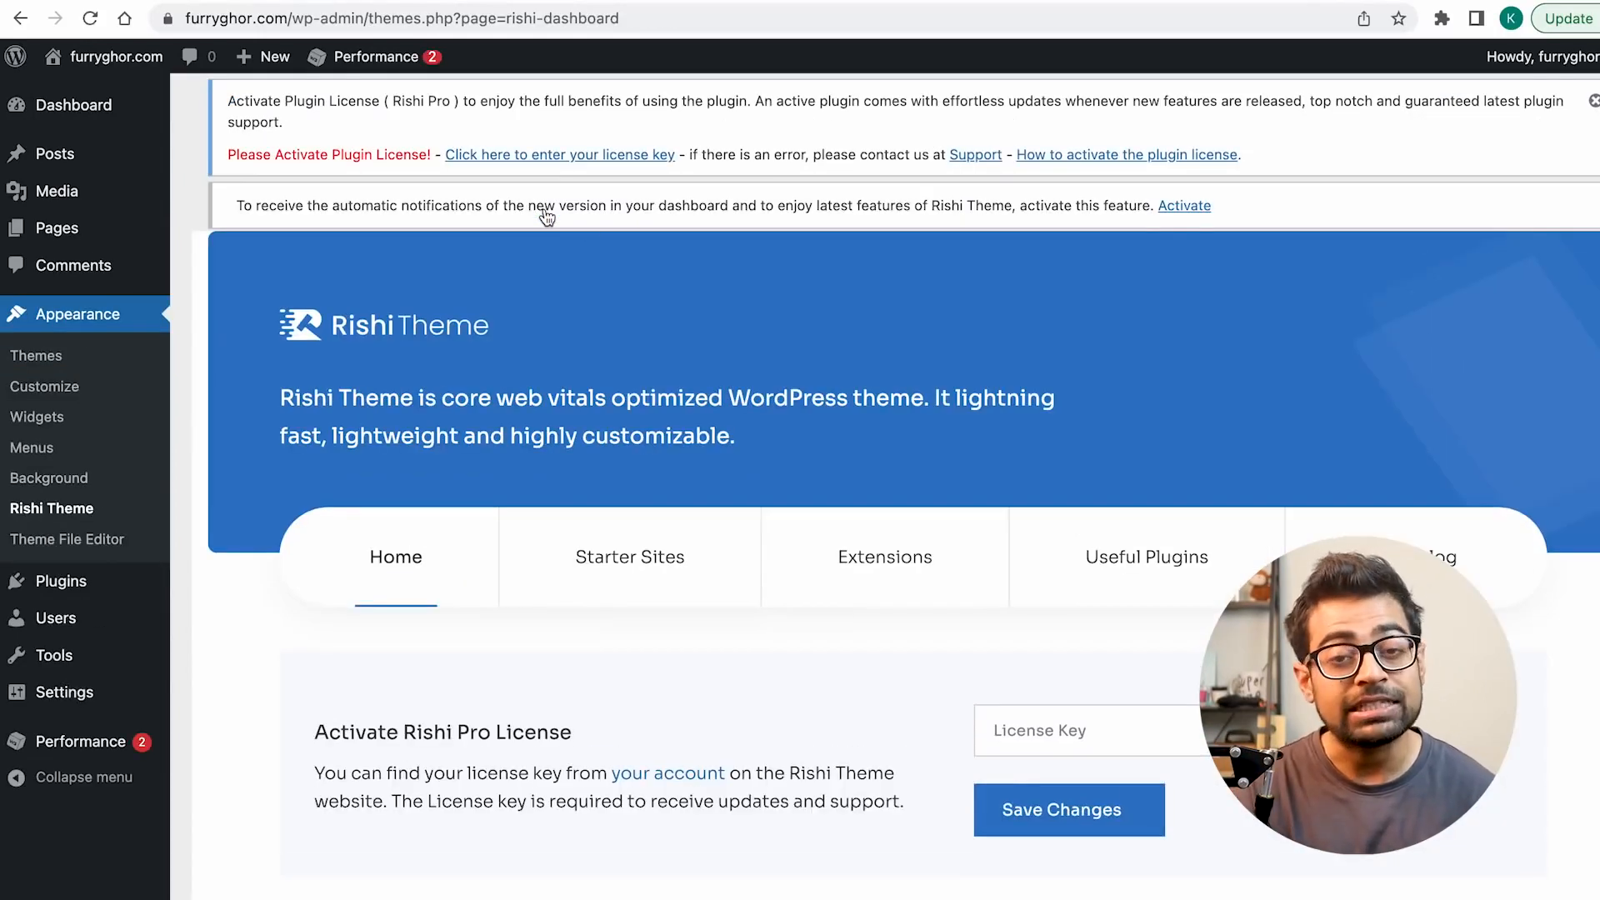
scroll(800, 338, down, 1)
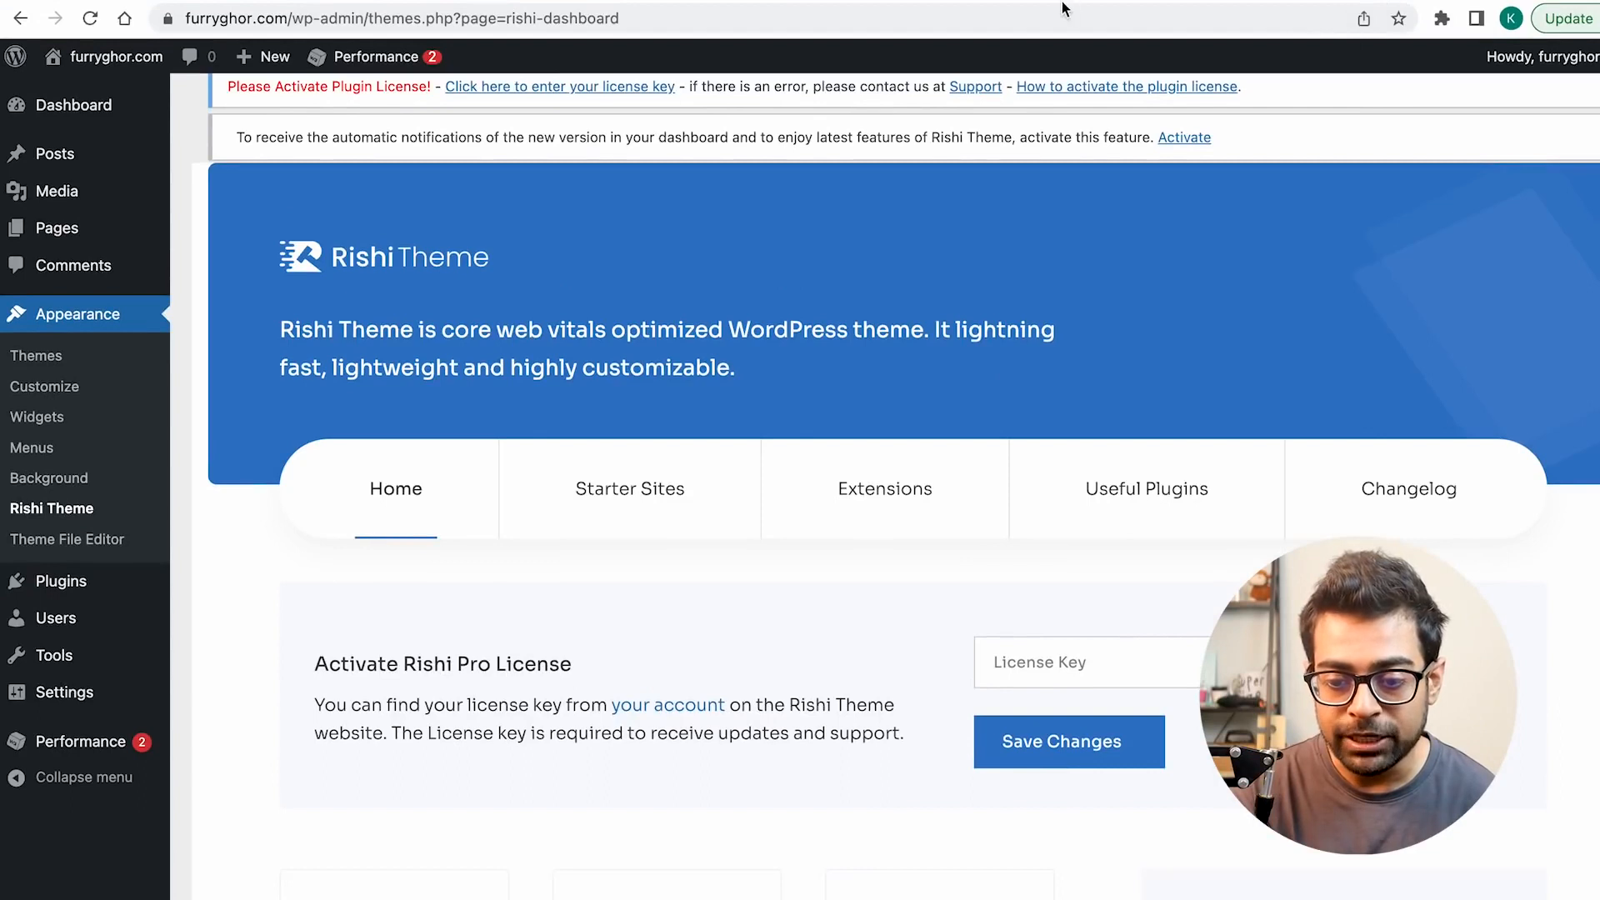
click(1062, 0)
scroll(771, 344, up, 10)
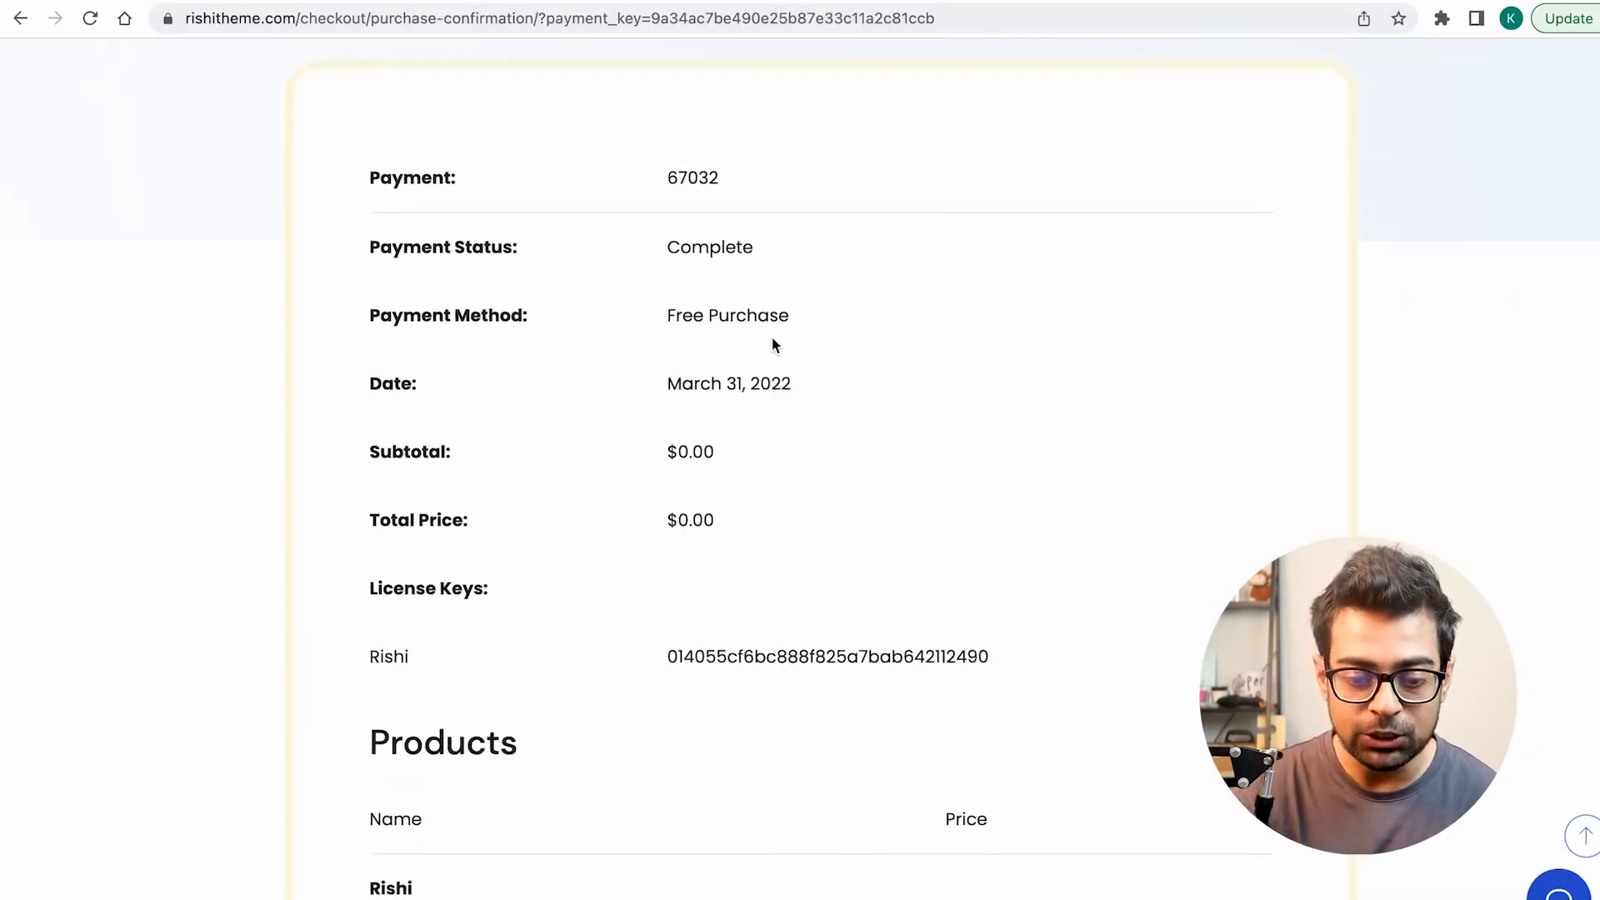
click(20, 48)
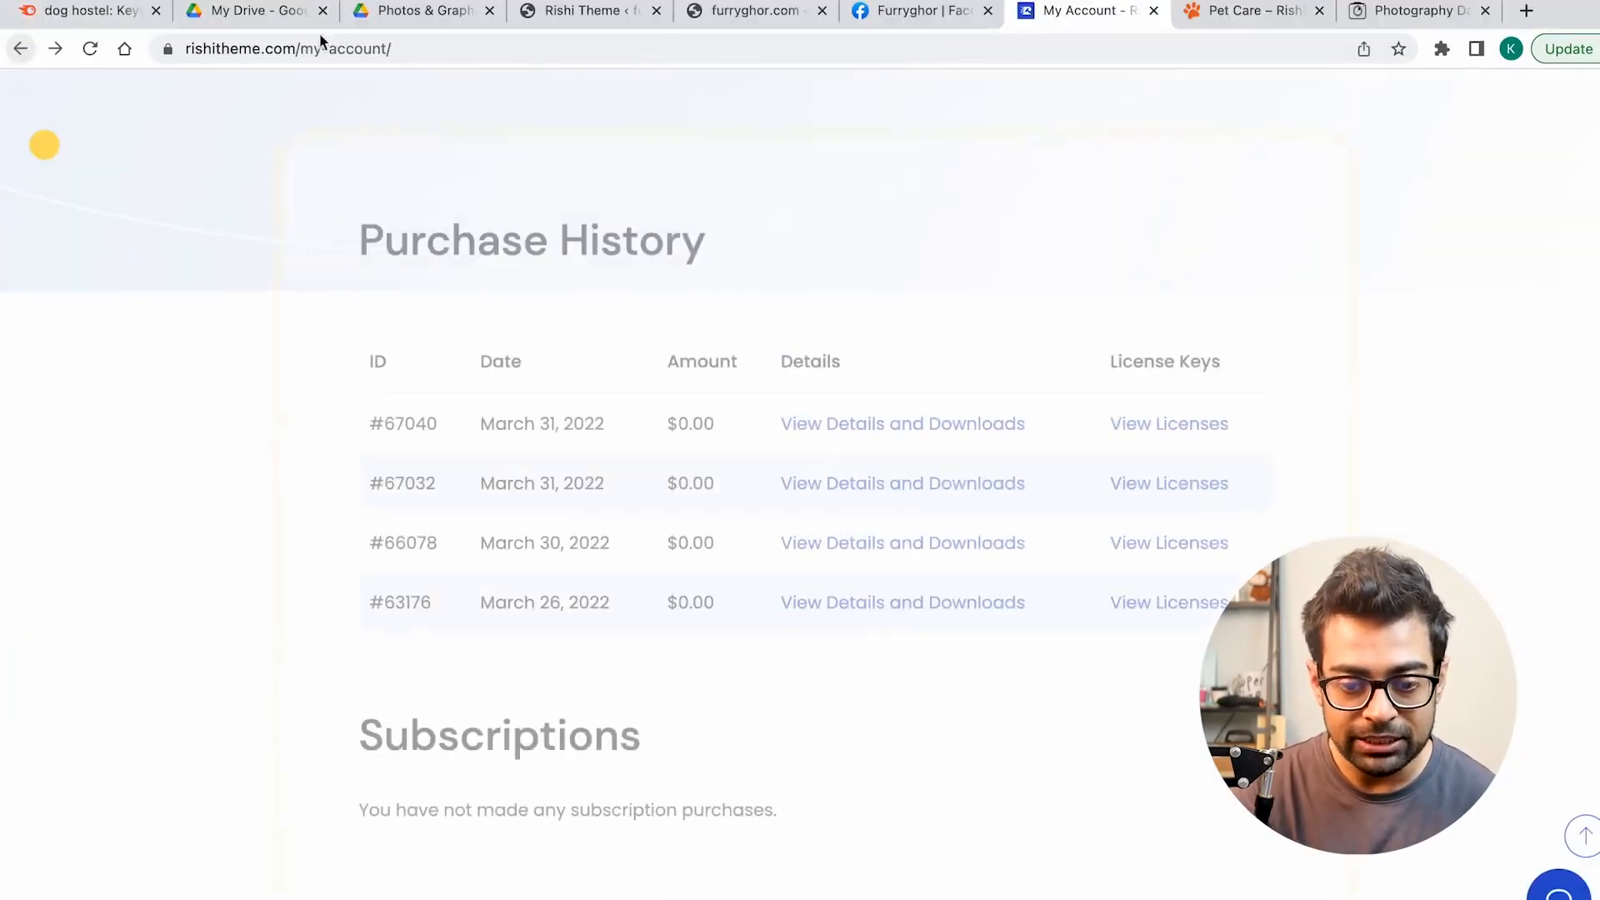
click(573, 12)
click(1029, 655)
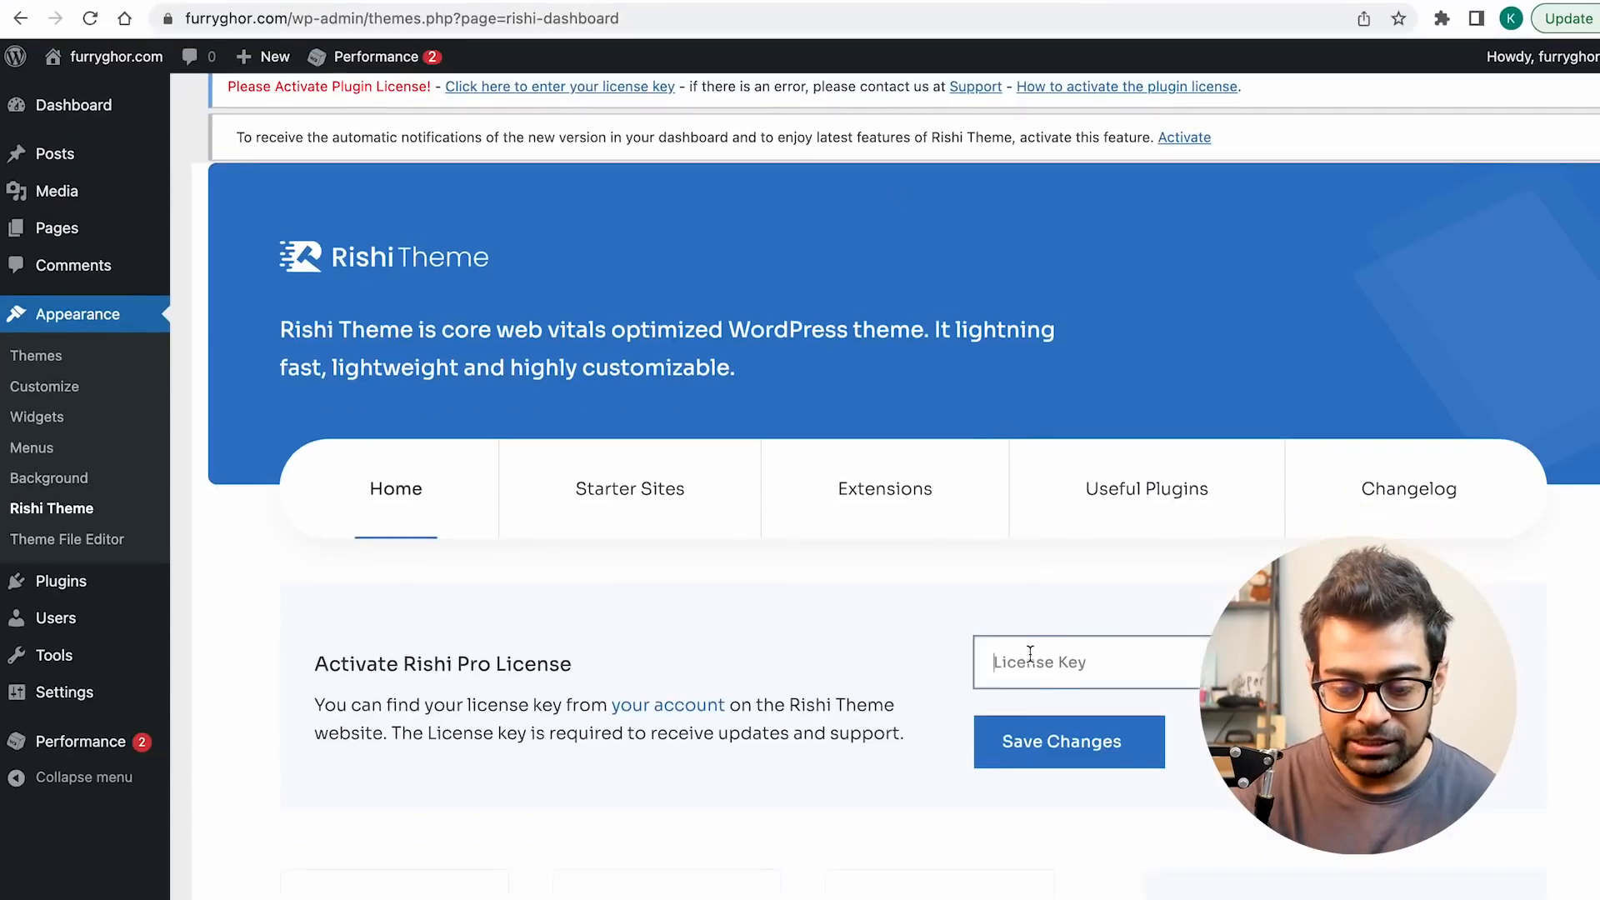
Step: Open the March 26, 2022 purchase in the Rishi Theme account and copy its Rishi Pro – Personal license key
drag(1092, 15, 796, 25)
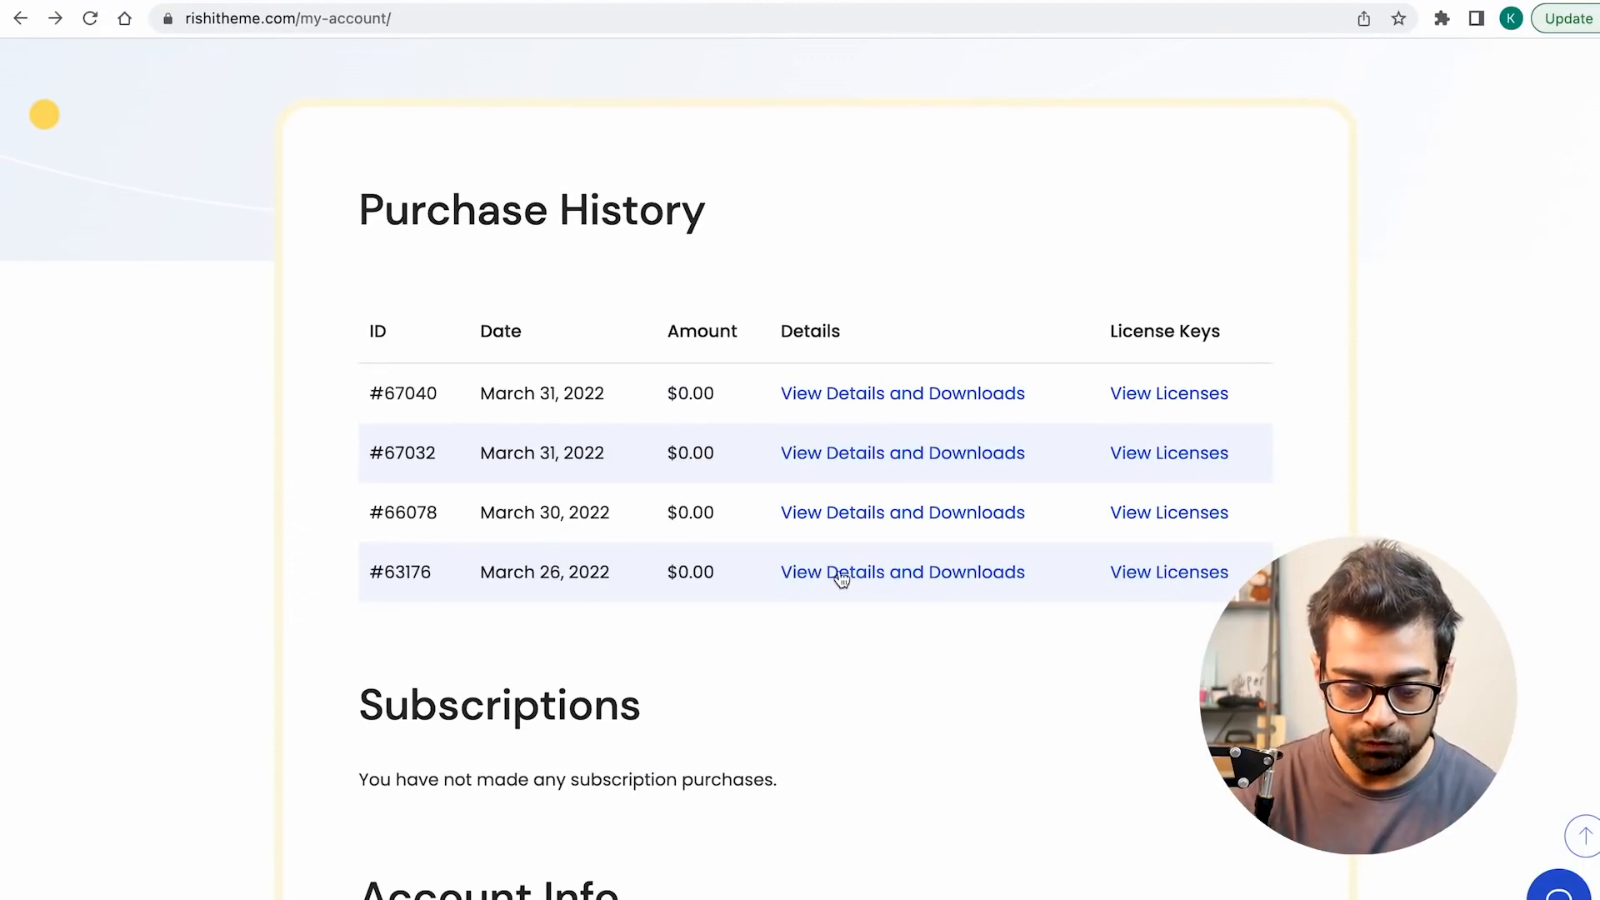
click(860, 510)
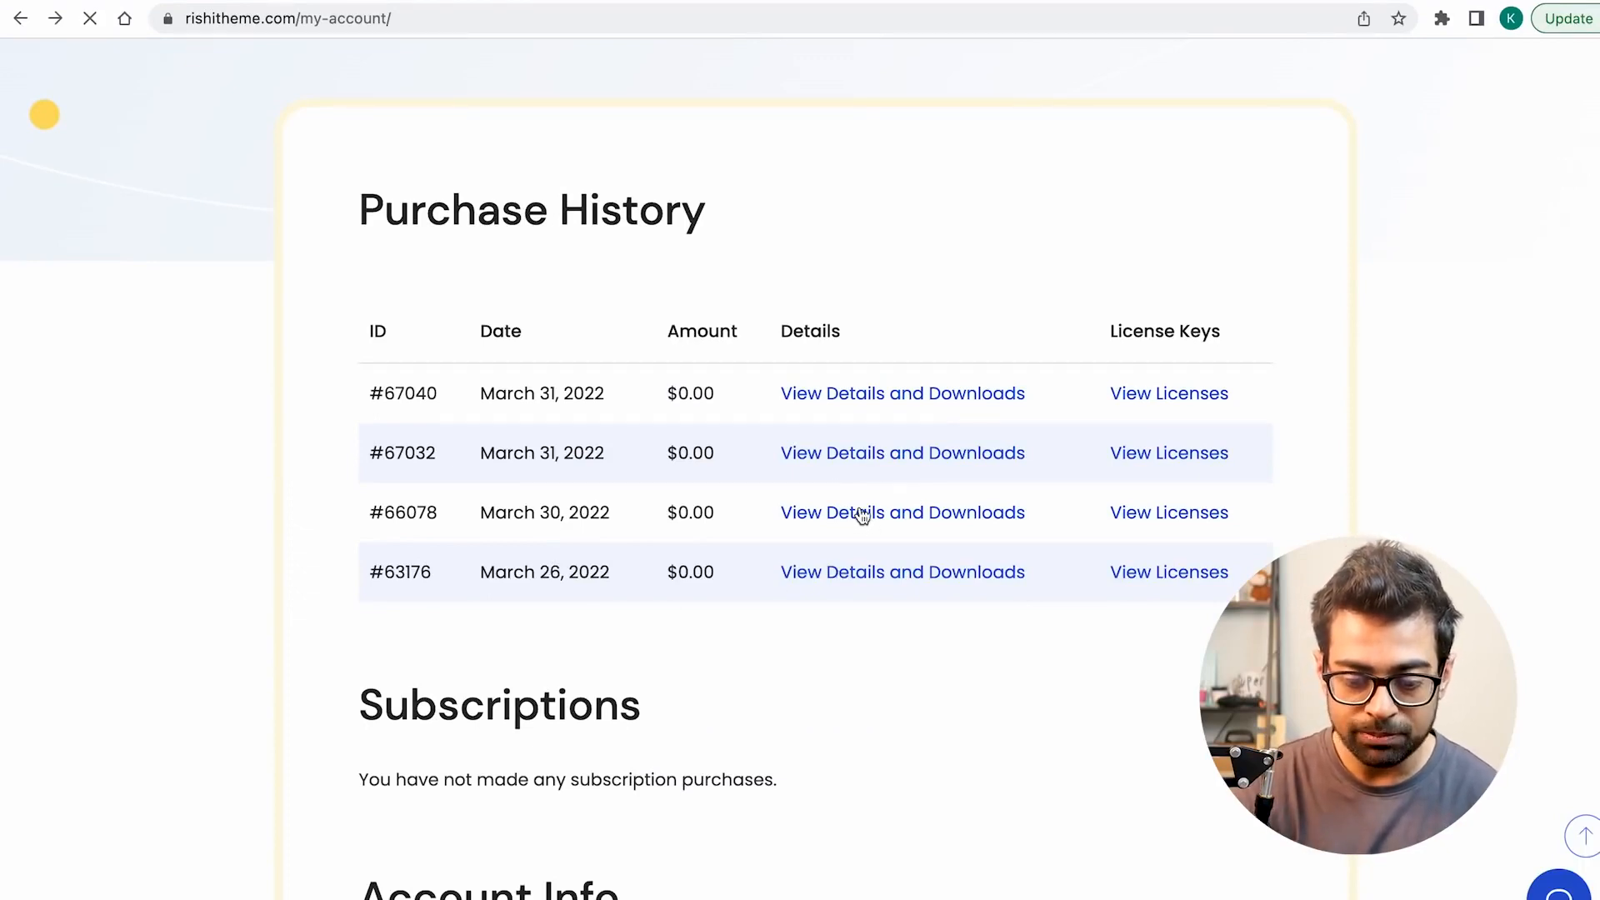
double_click(747, 492)
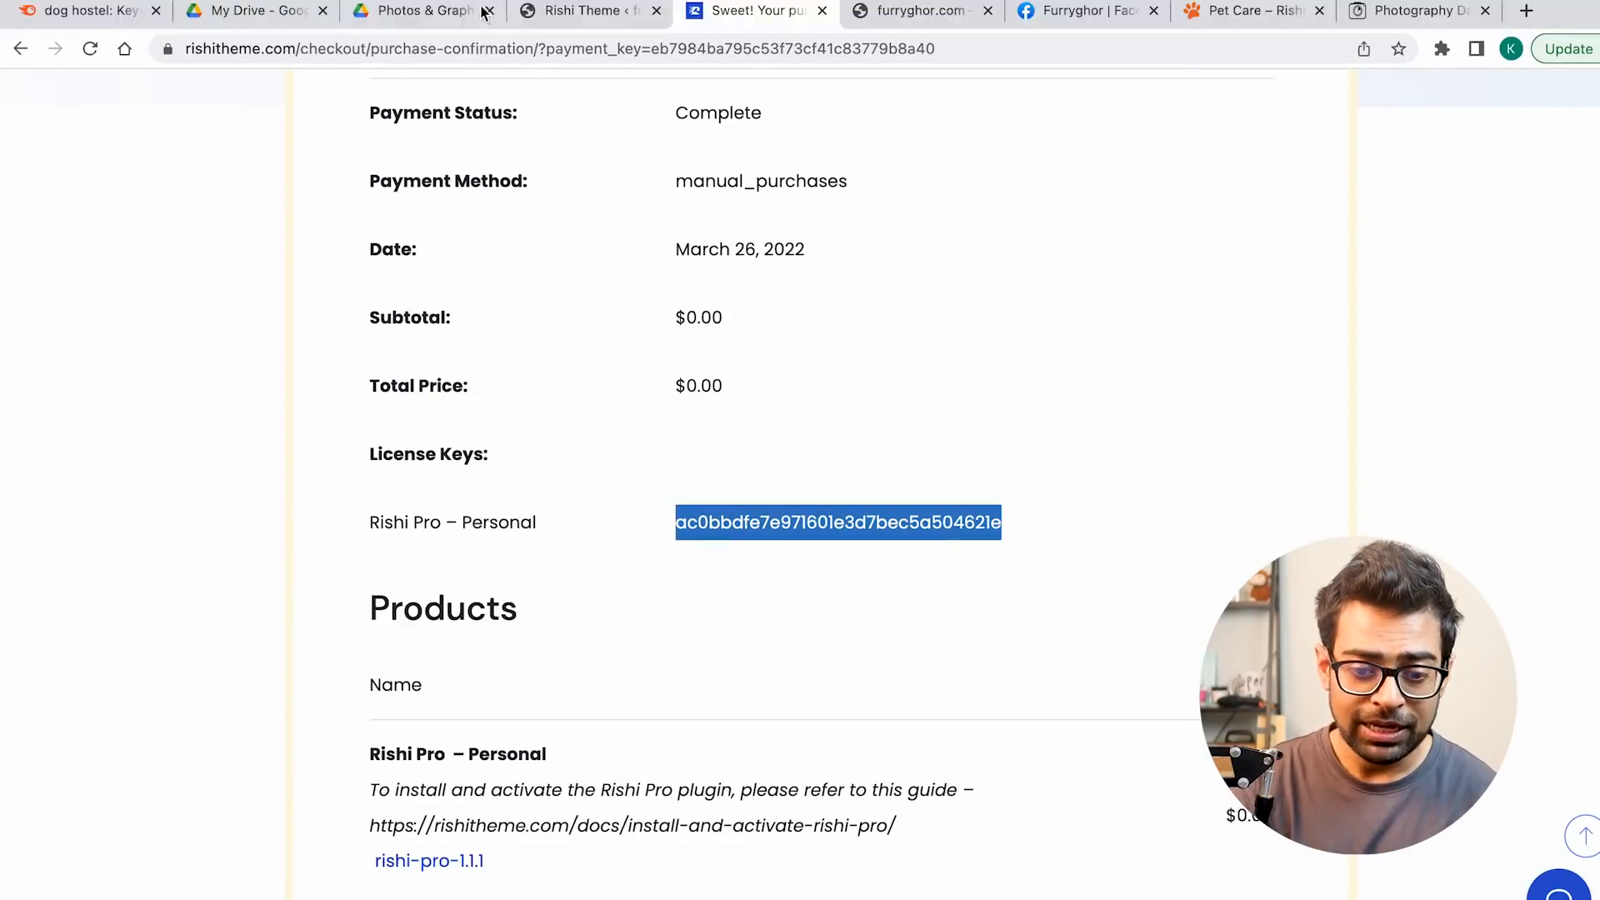
Step: Paste the Rishi Pro license key into the License Key field of the Rishi Theme dashboard, save the changes and activate the license
click(567, 15)
click(1054, 649)
key(super+a)
key(super+v)
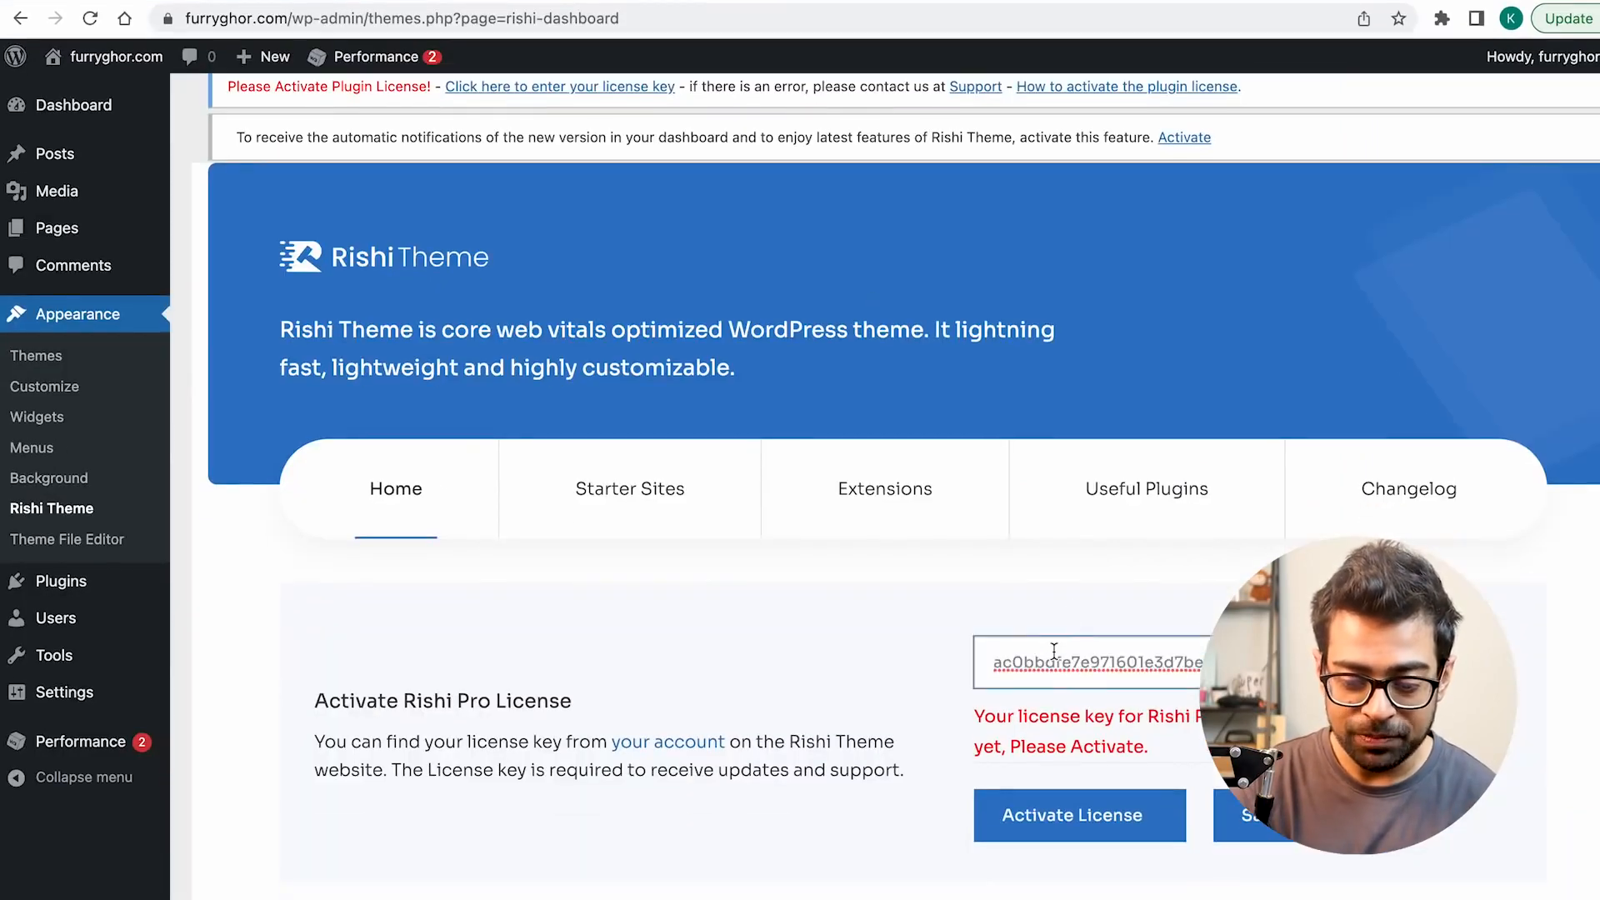
click(1308, 825)
click(1155, 831)
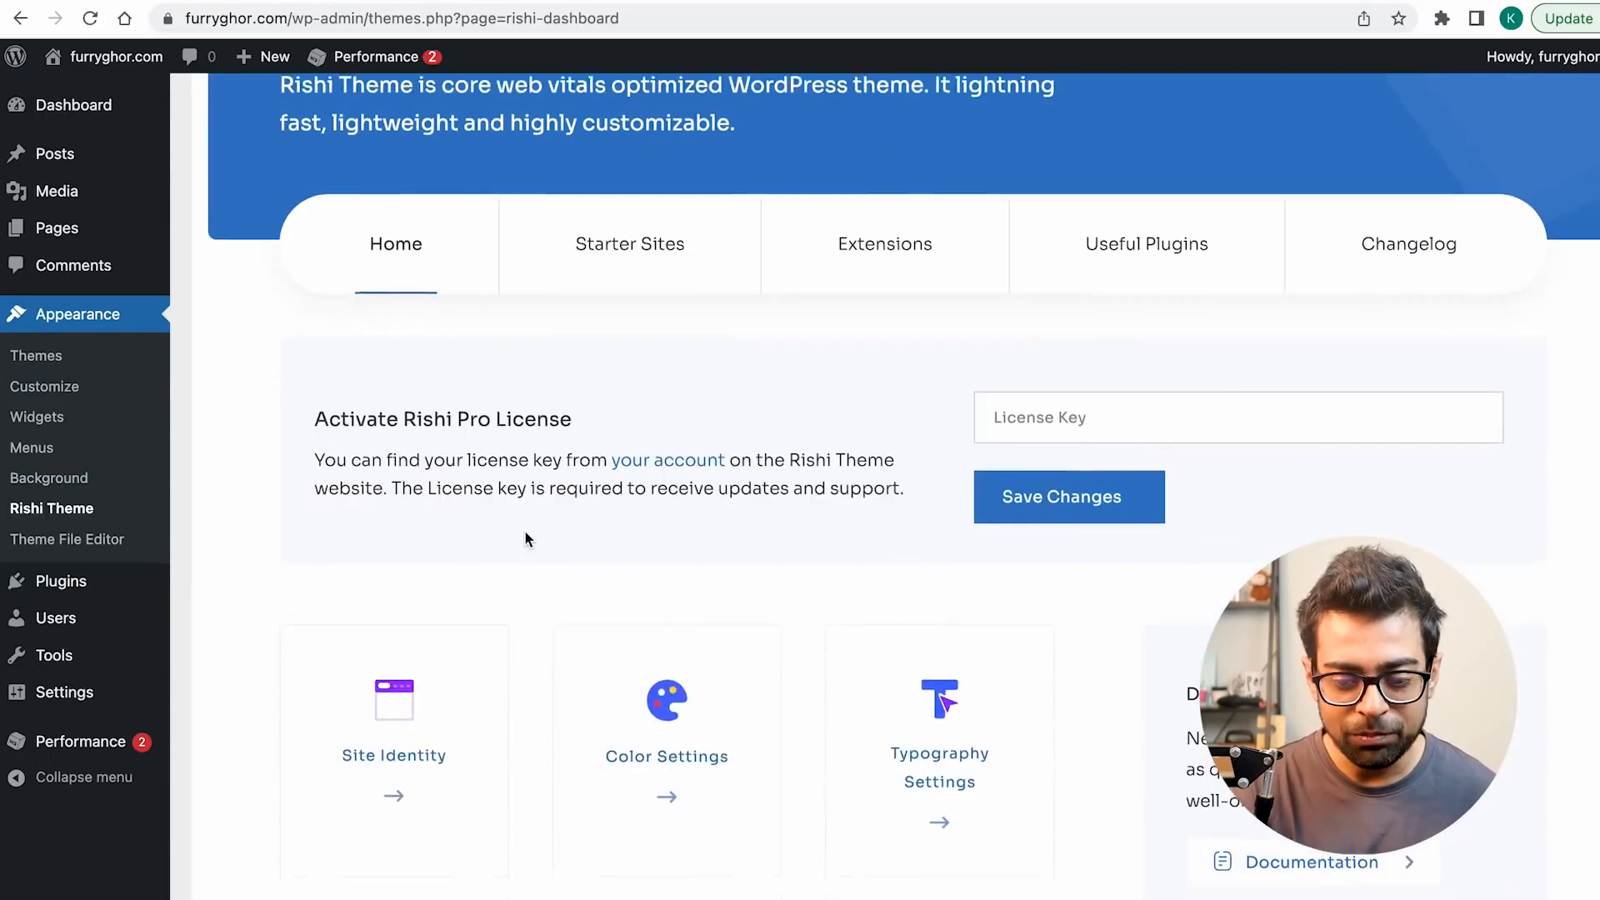
Step: Install the Rishi Starter Templates from the Starter Sites page of the Rishi Theme dashboard
click(627, 238)
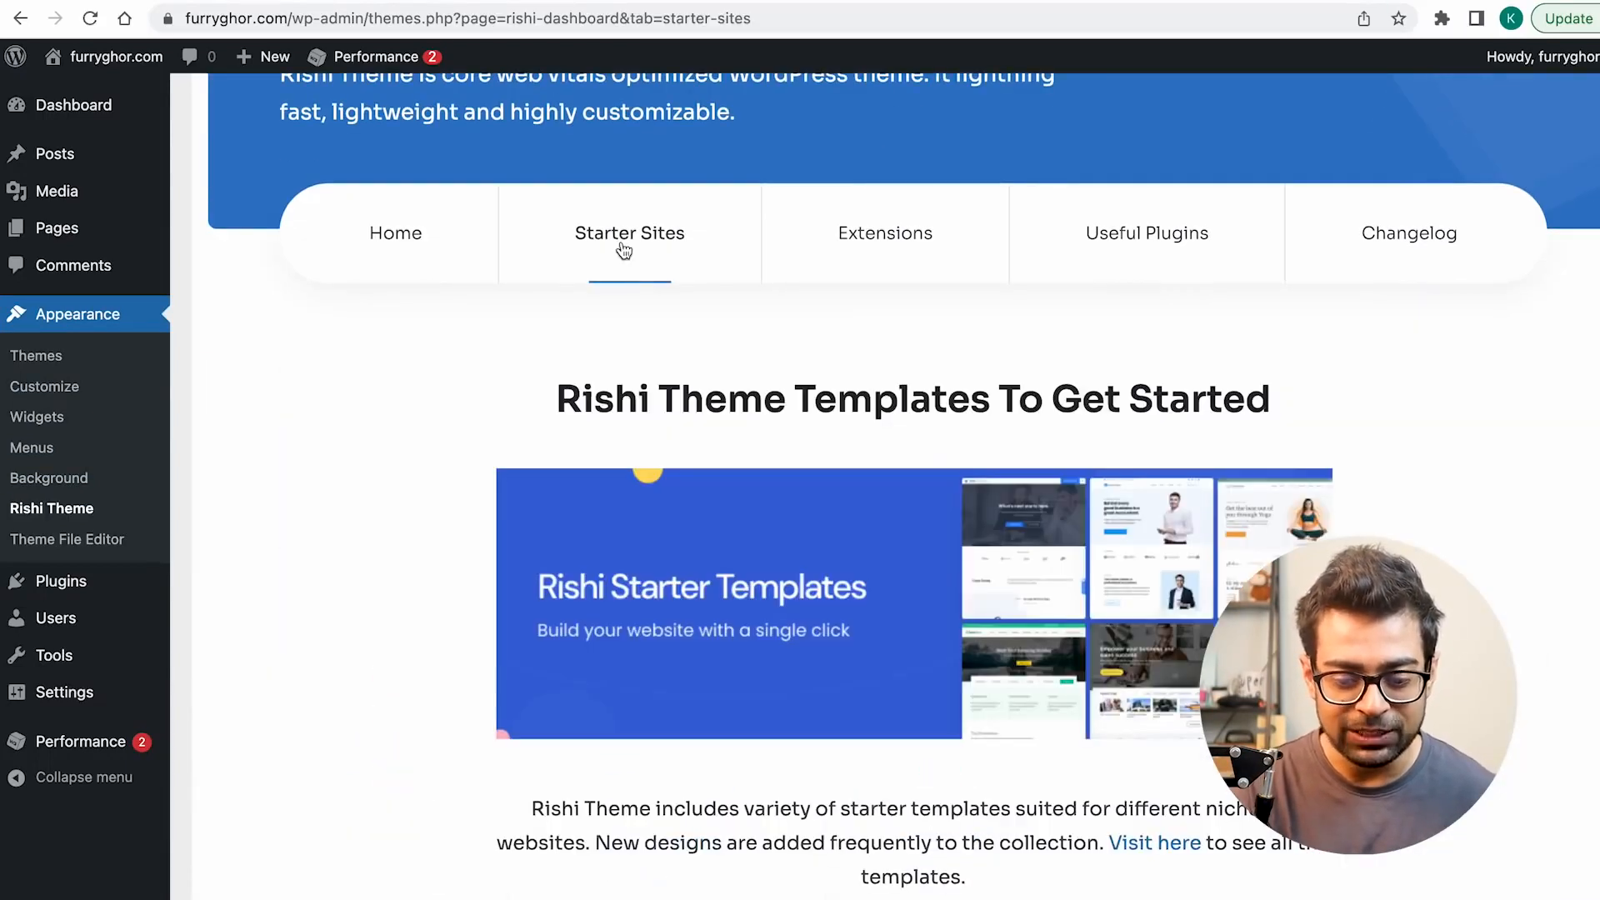
scroll(625, 250, down, 3)
click(908, 742)
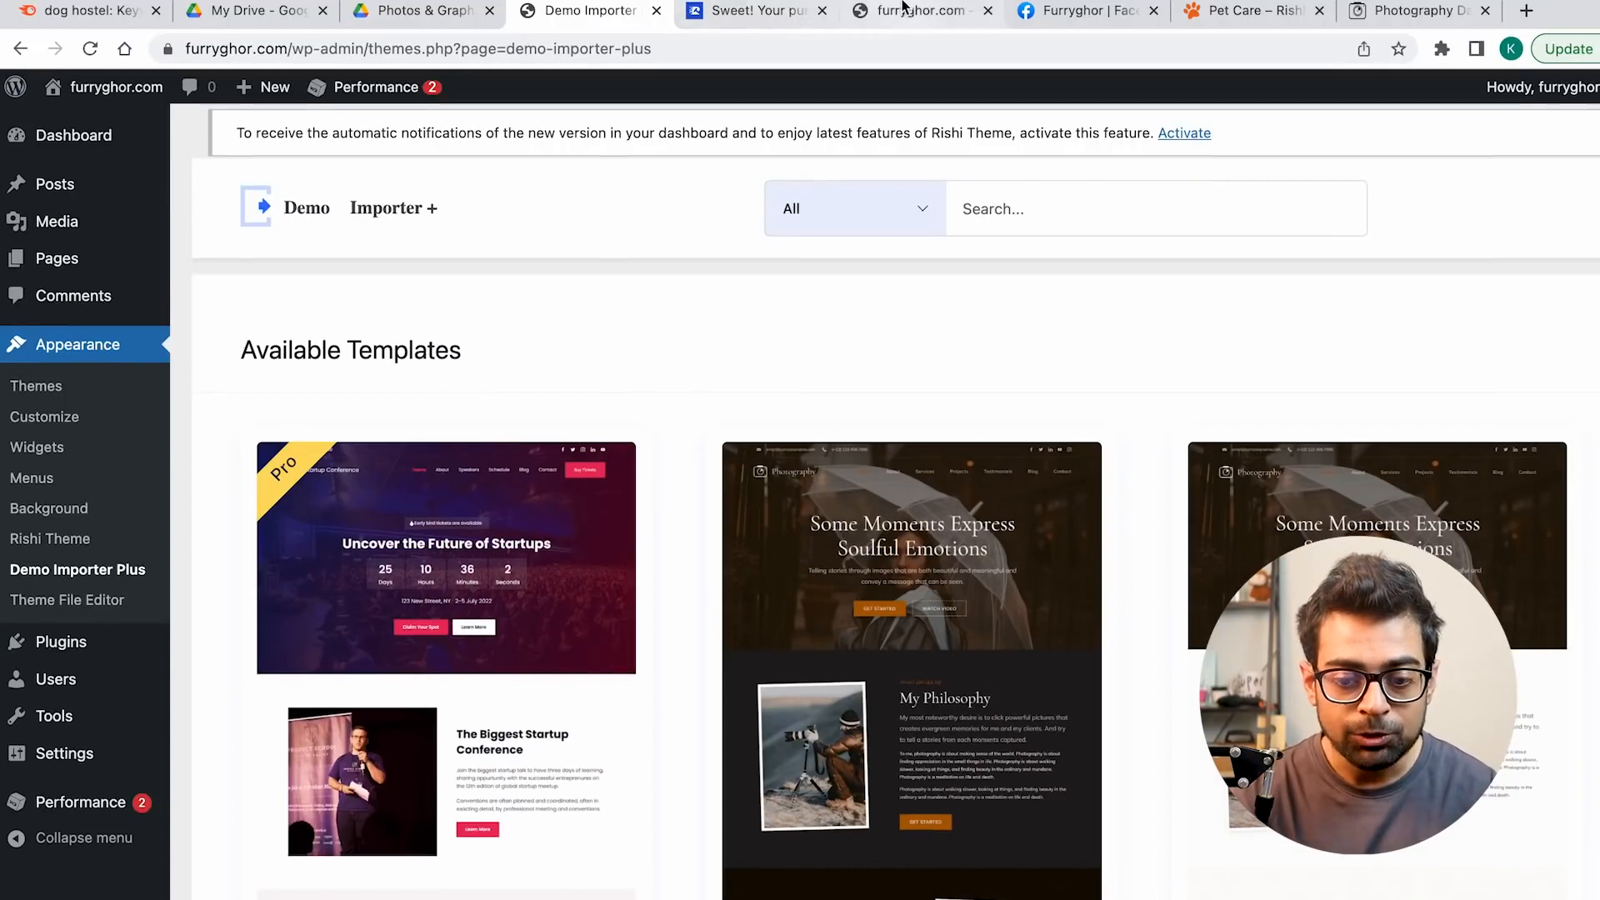
Step: Reload the furryghor.com front page beside the dashboard and look over its current default layout
drag(904, 11, 750, 14)
click(356, 50)
key(Return)
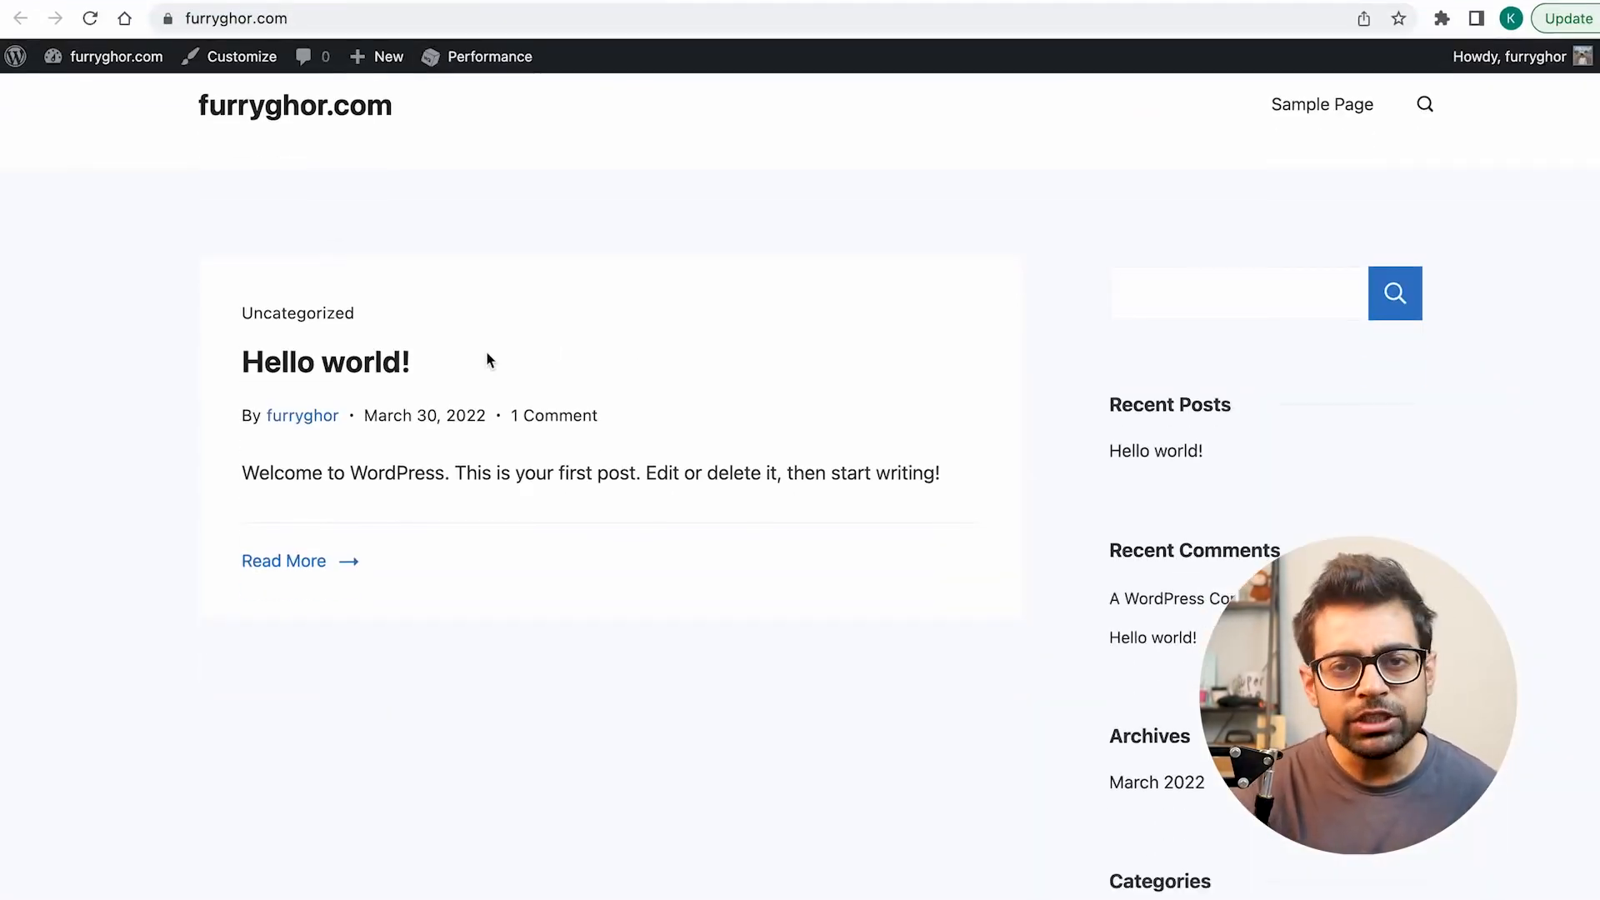
scroll(1186, 494, down, 2)
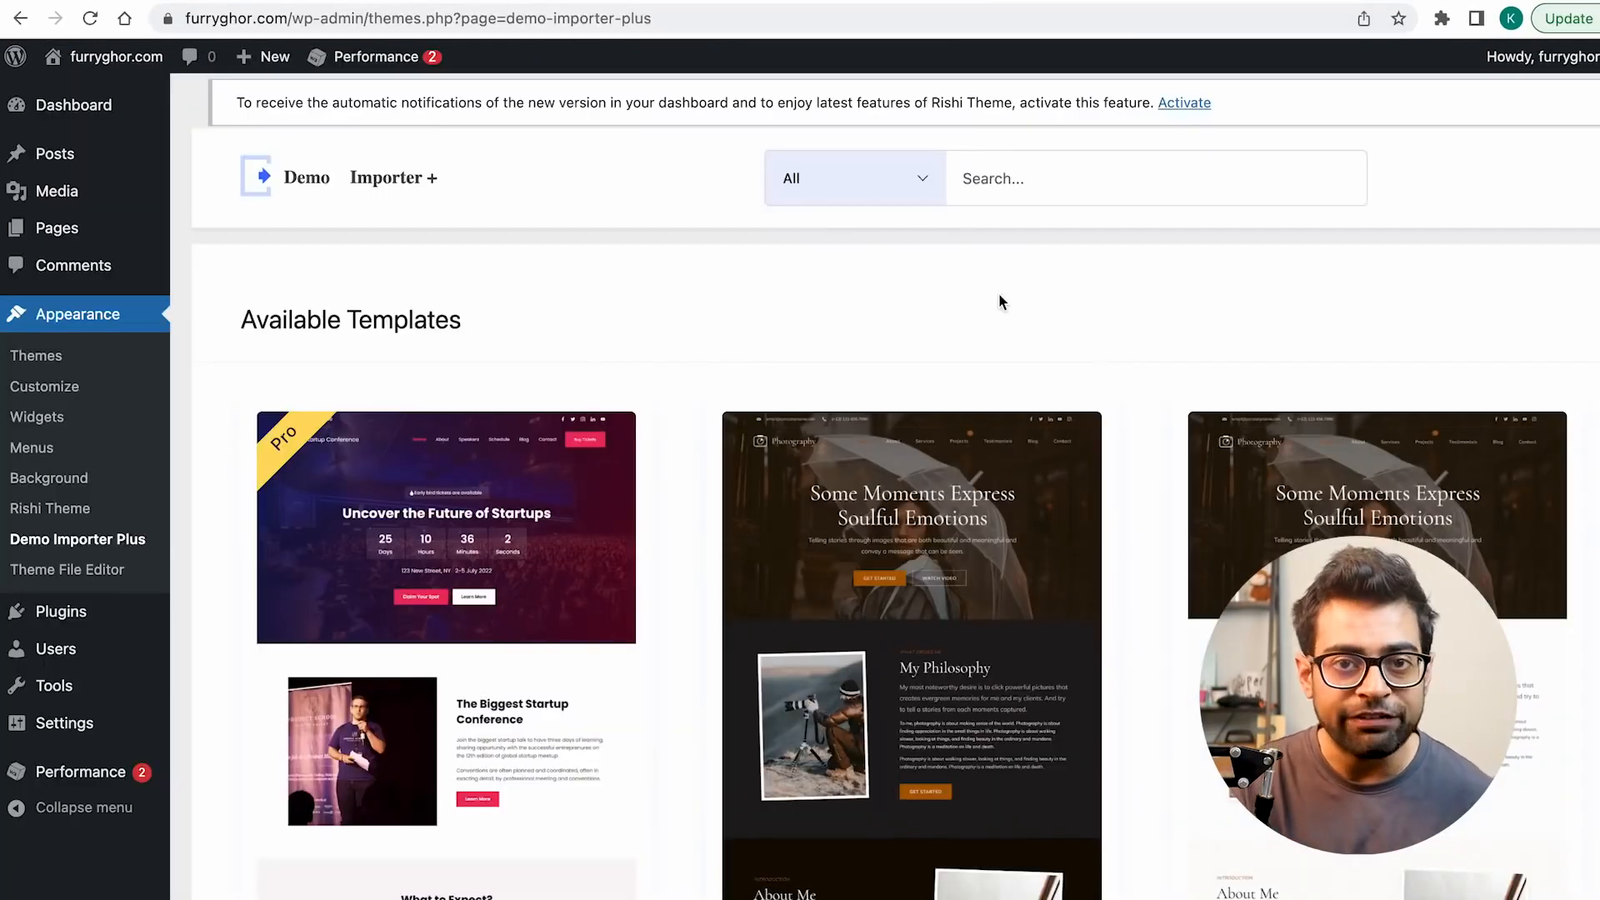
Step: Browse the available templates in Demo Importer Plus and choose the Pet care template for import
scroll(761, 337, down, 2)
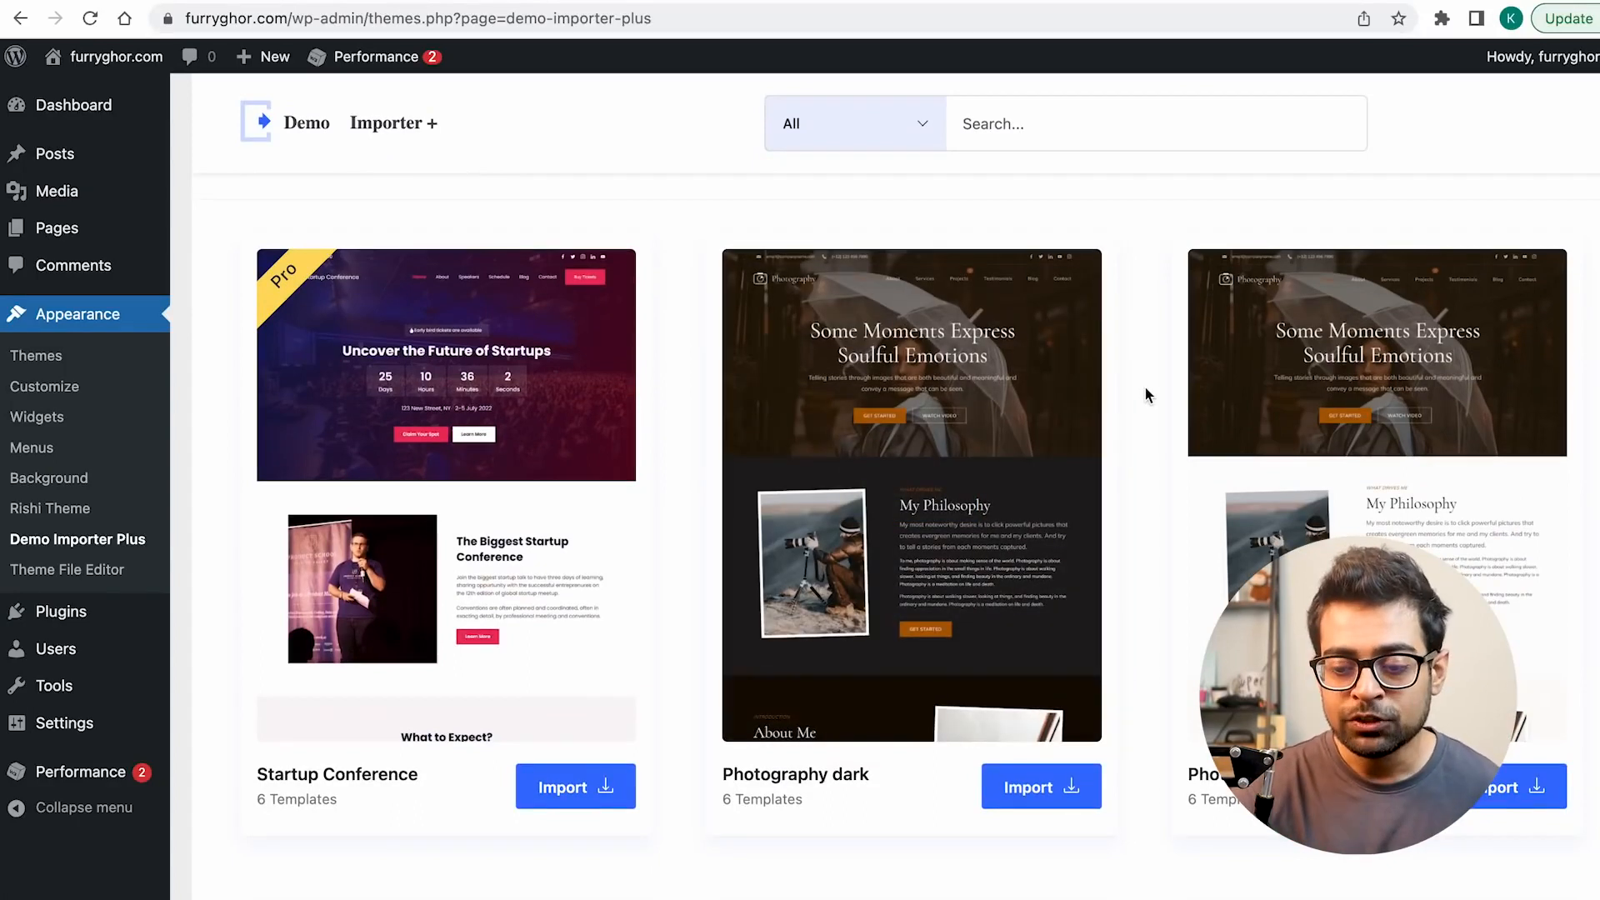
scroll(1145, 387, down, 1)
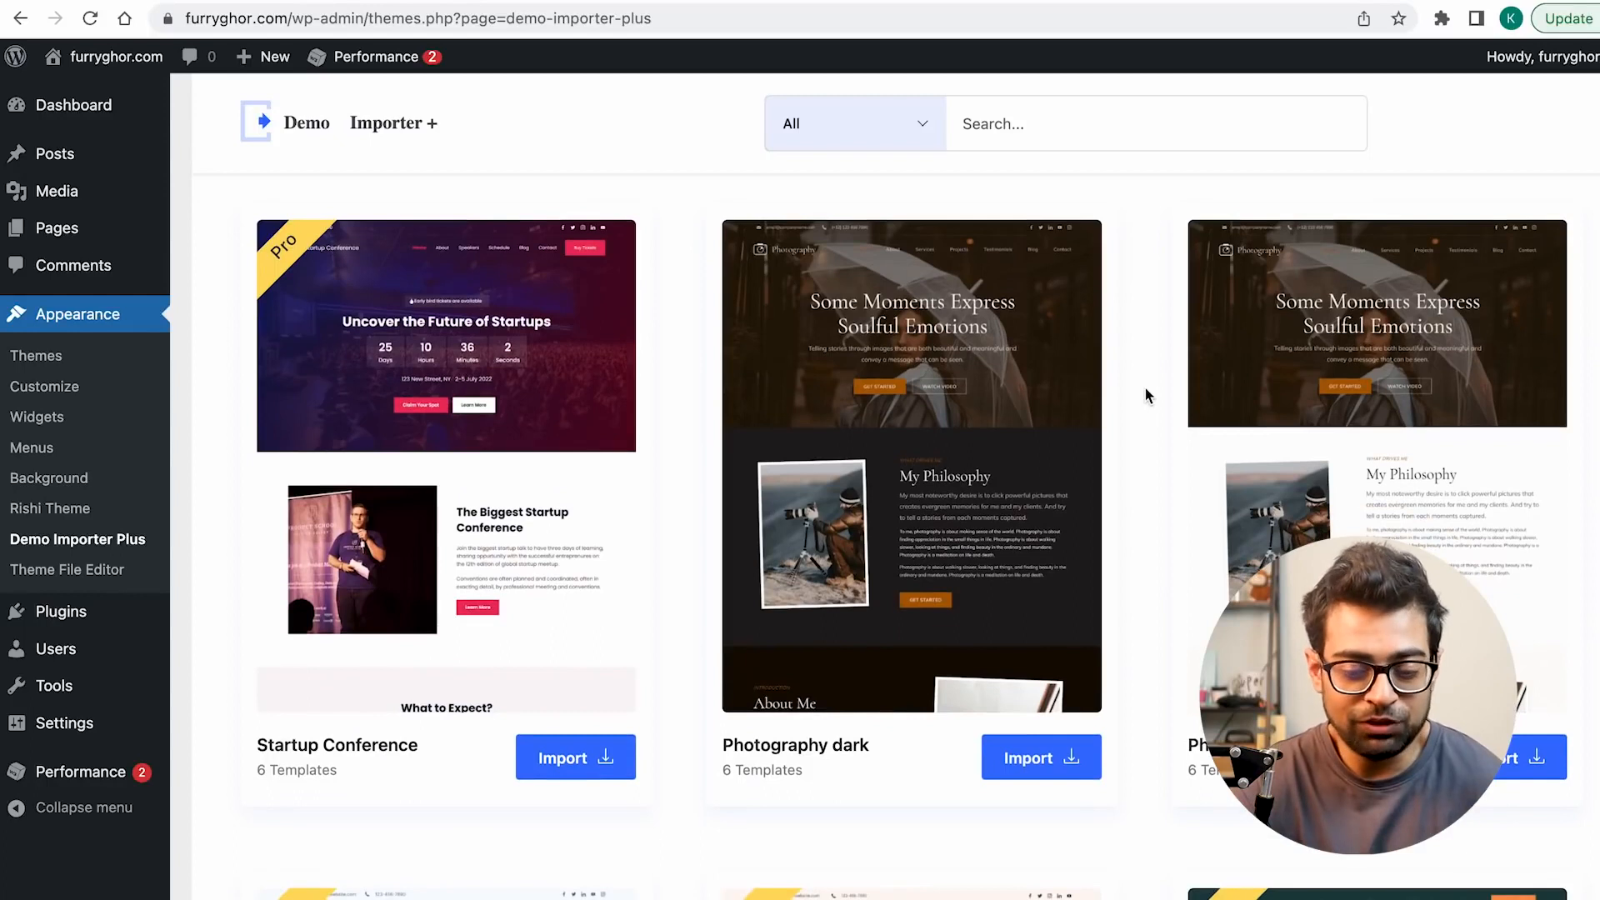
scroll(829, 615, down, 5)
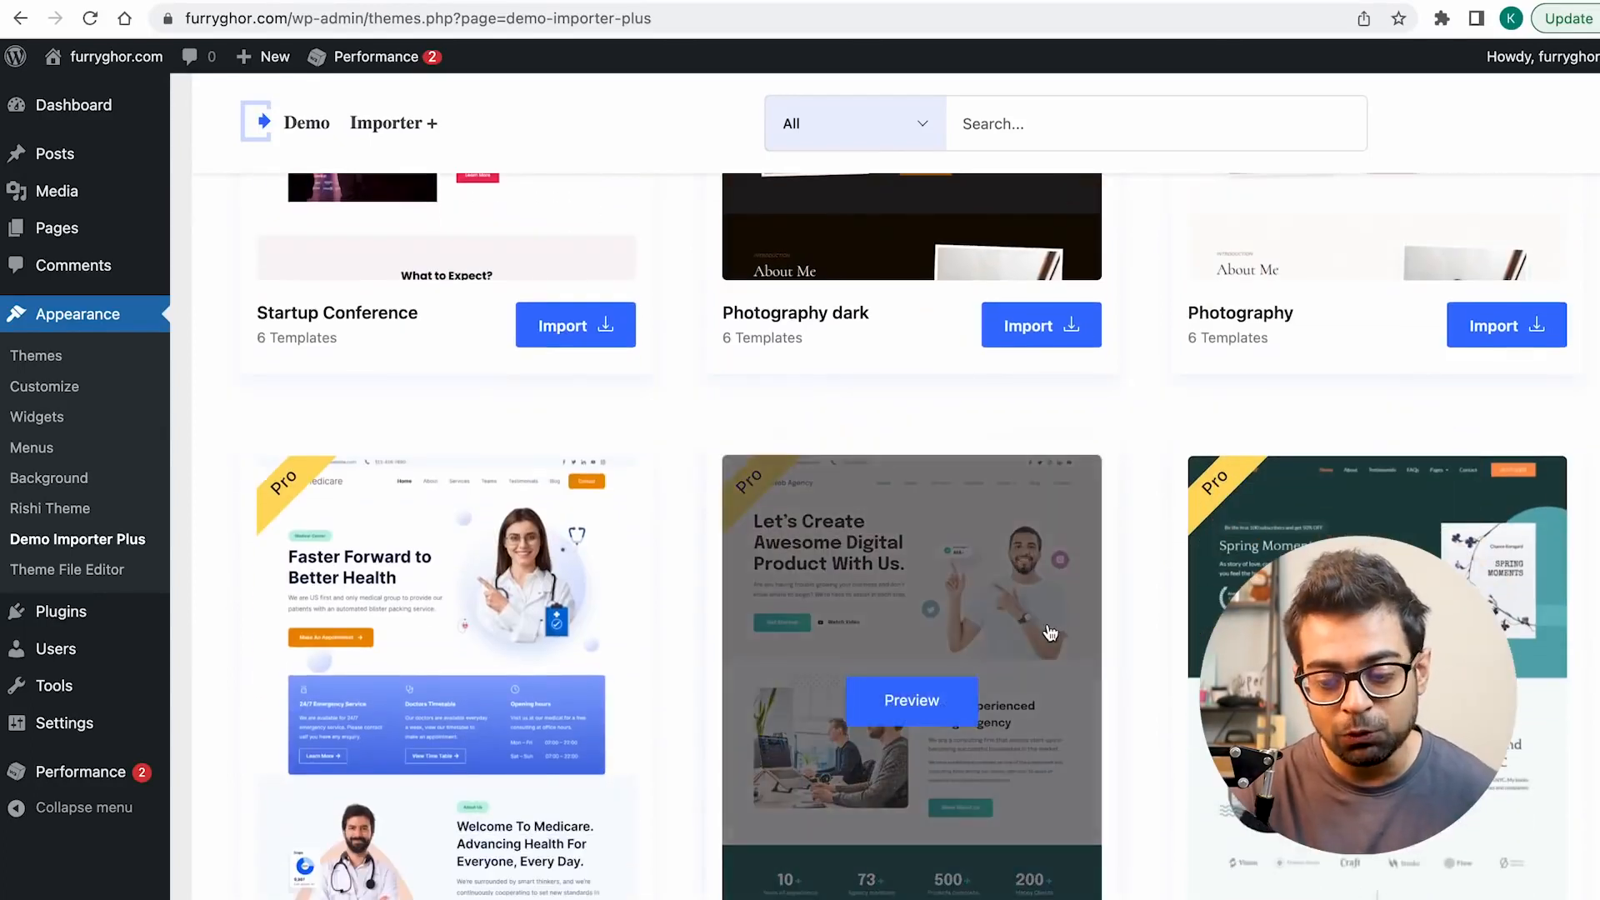
scroll(829, 614, down, 4)
scroll(829, 615, up, 1)
scroll(910, 535, up, 6)
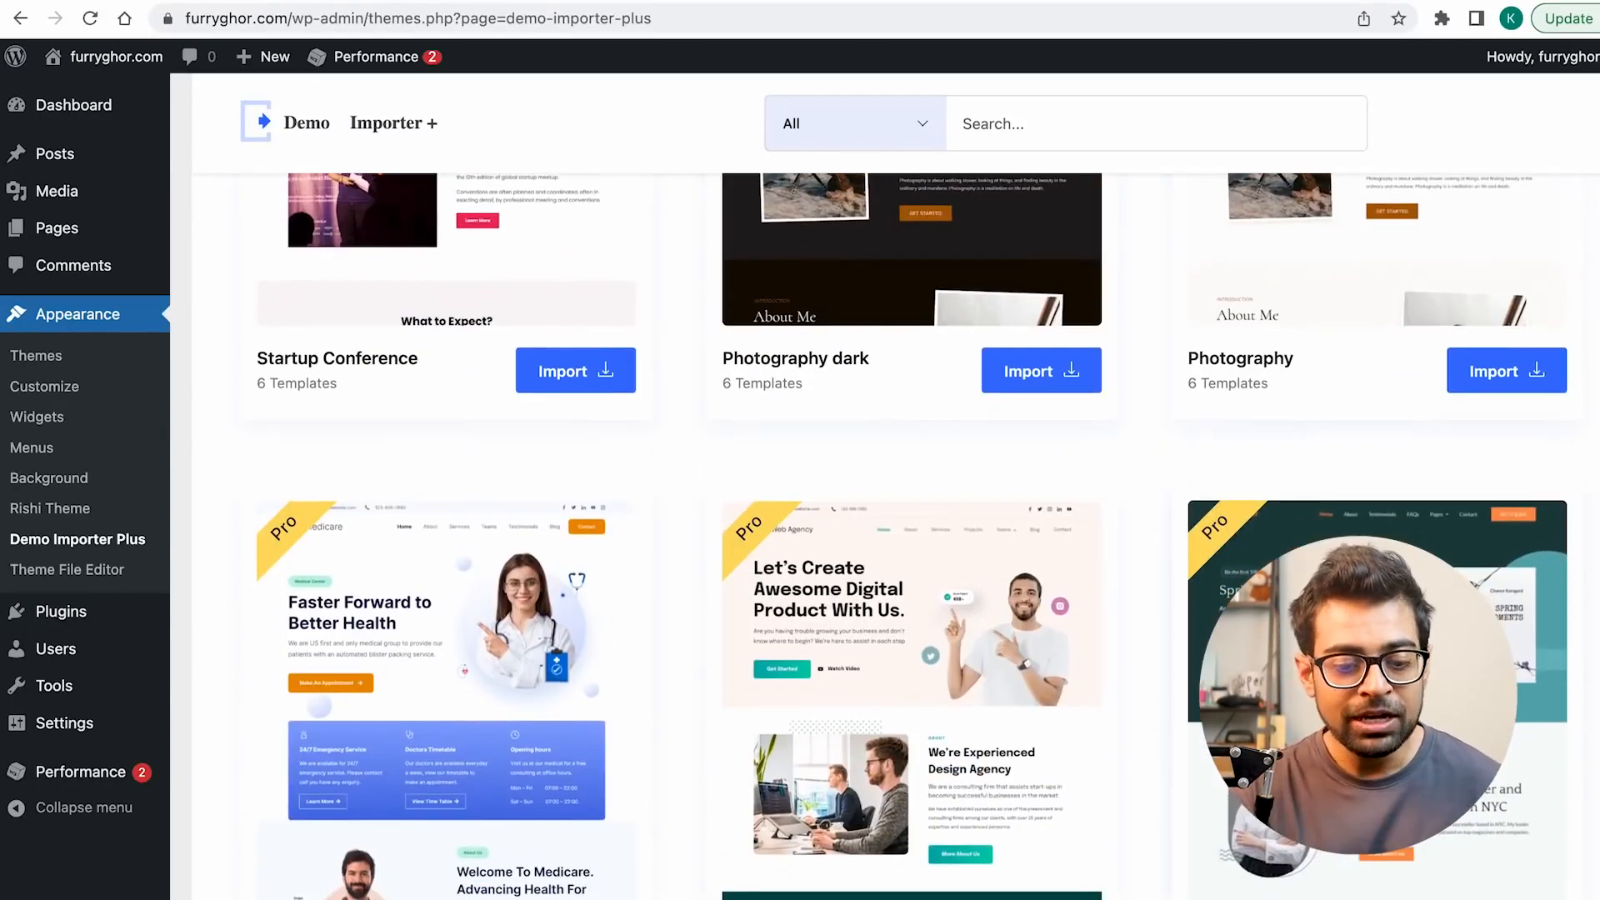
scroll(1375, 583, down, 13)
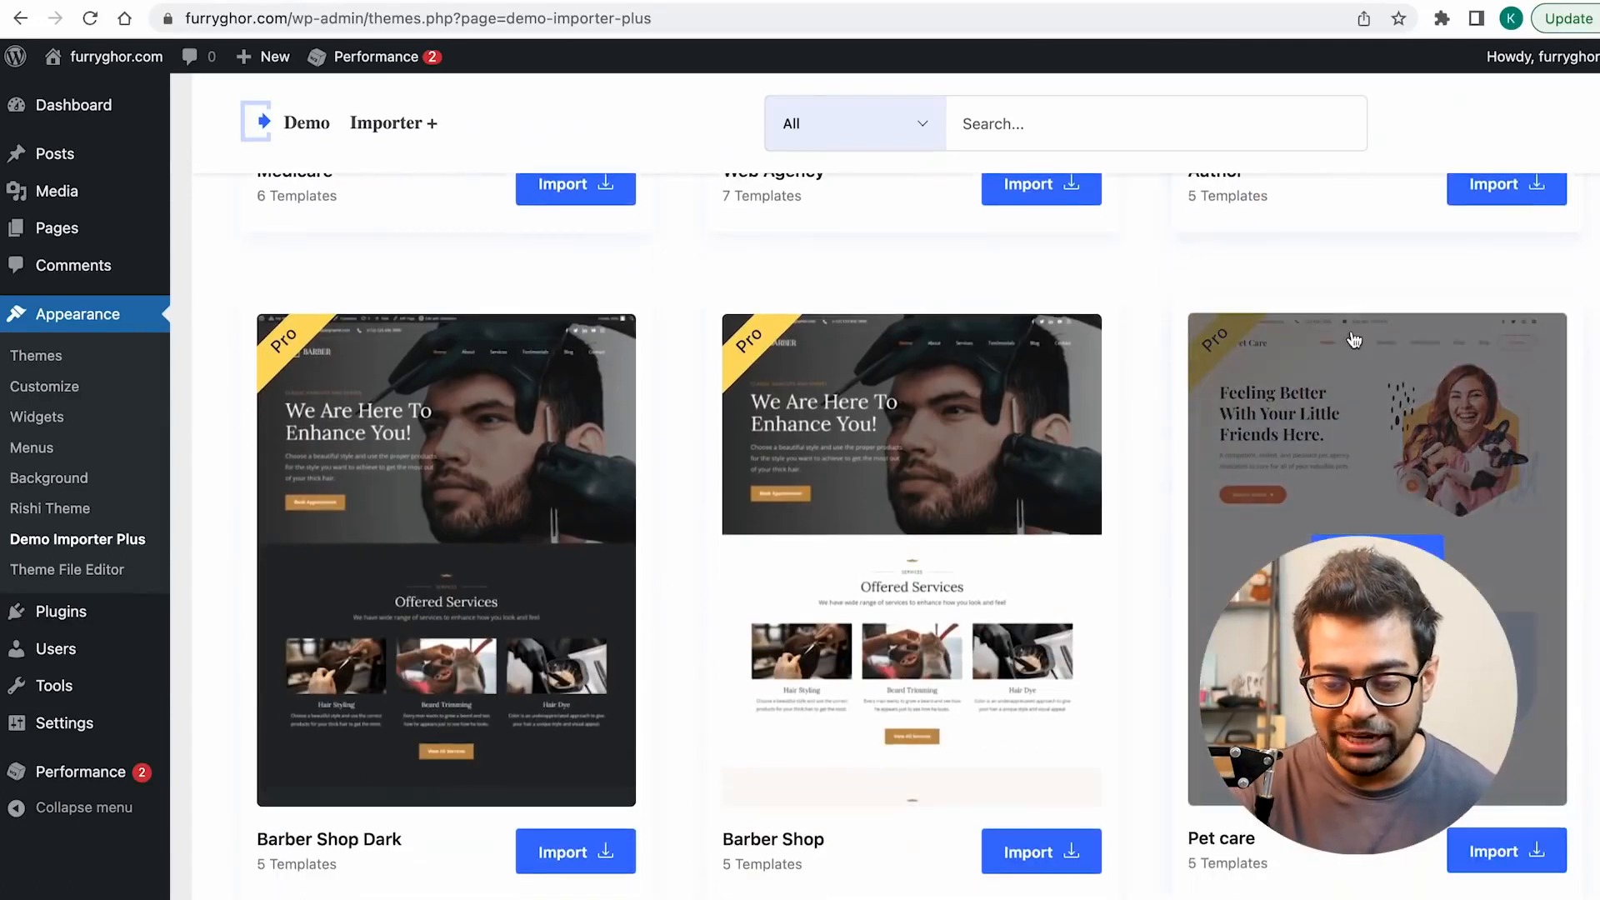
click(1499, 858)
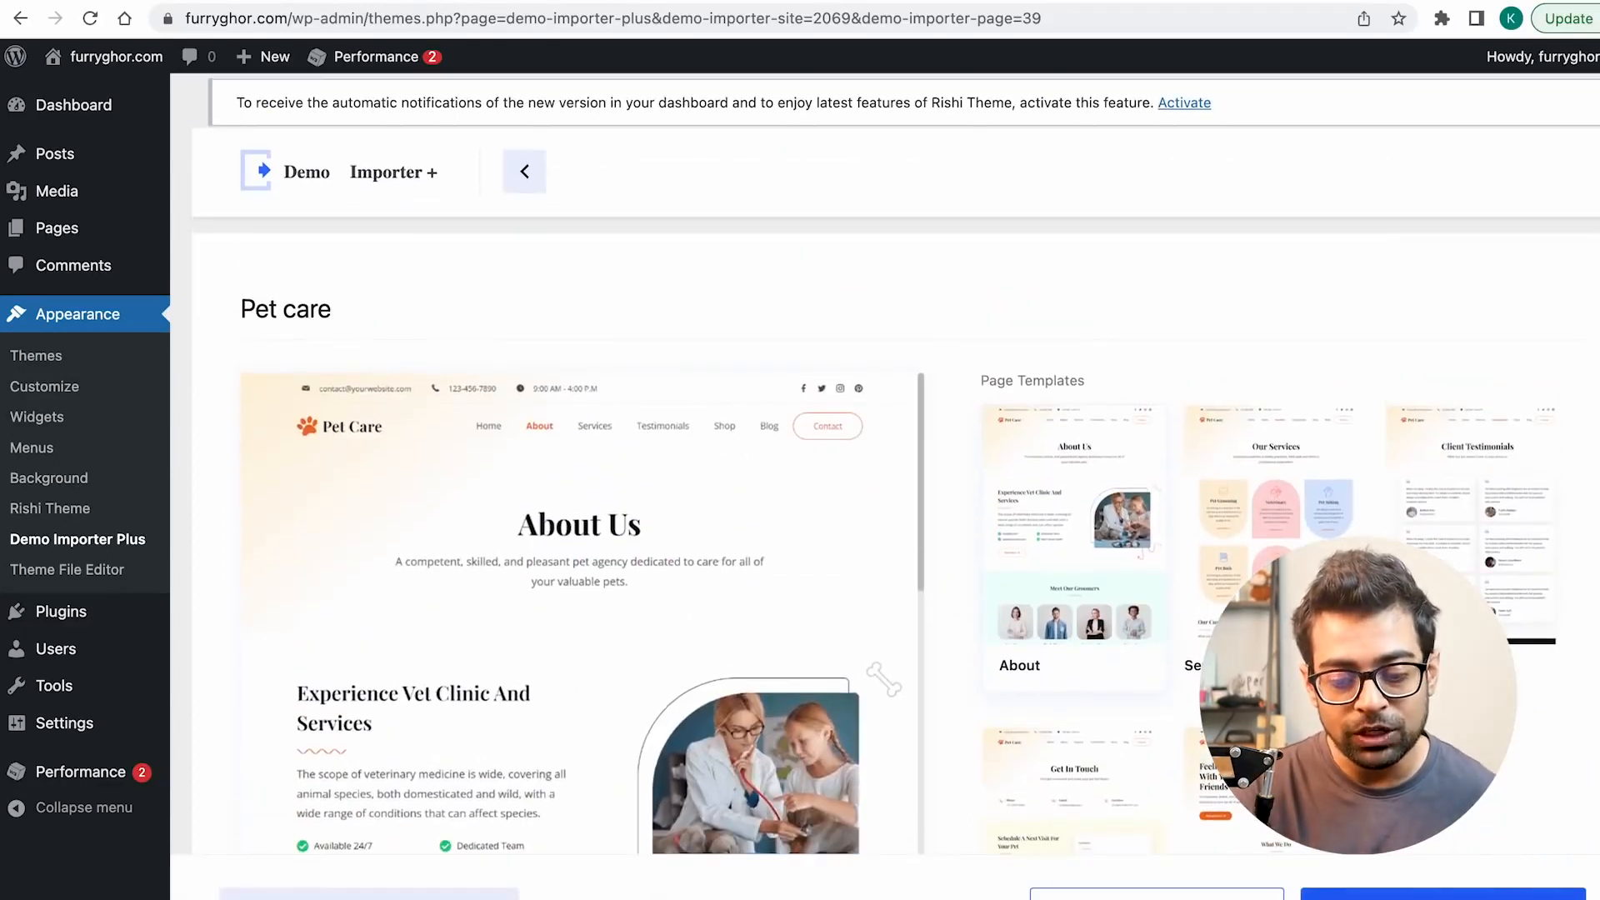
Step: Preview the About, Services and Testimonials page templates of the Pet care starter site
scroll(919, 568, down, 10)
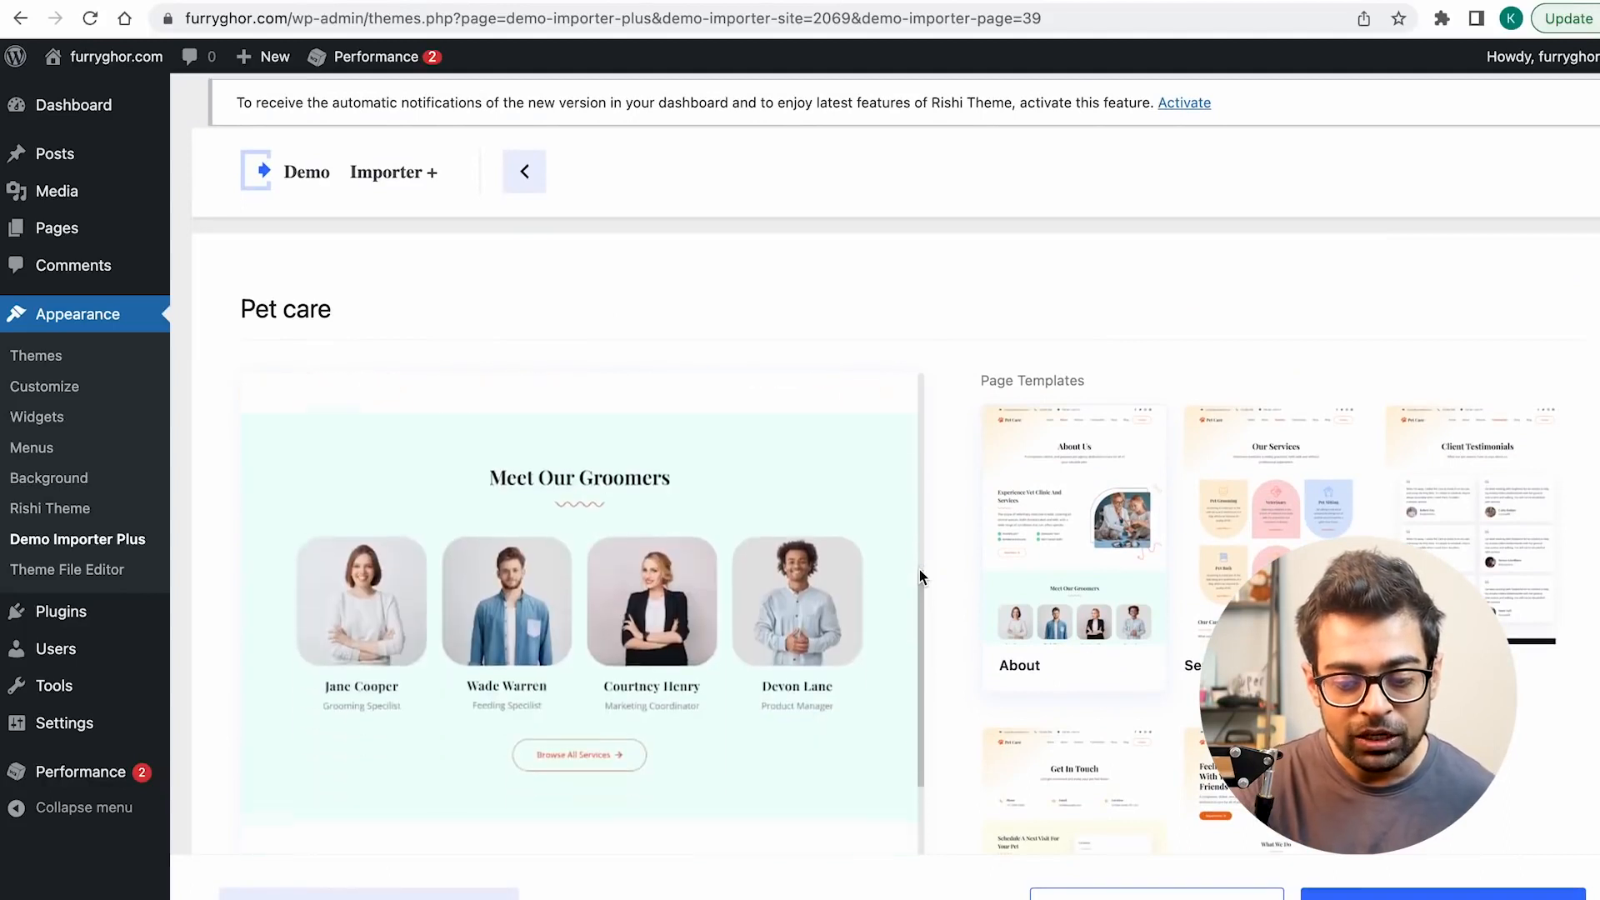
scroll(1148, 547, down, 5)
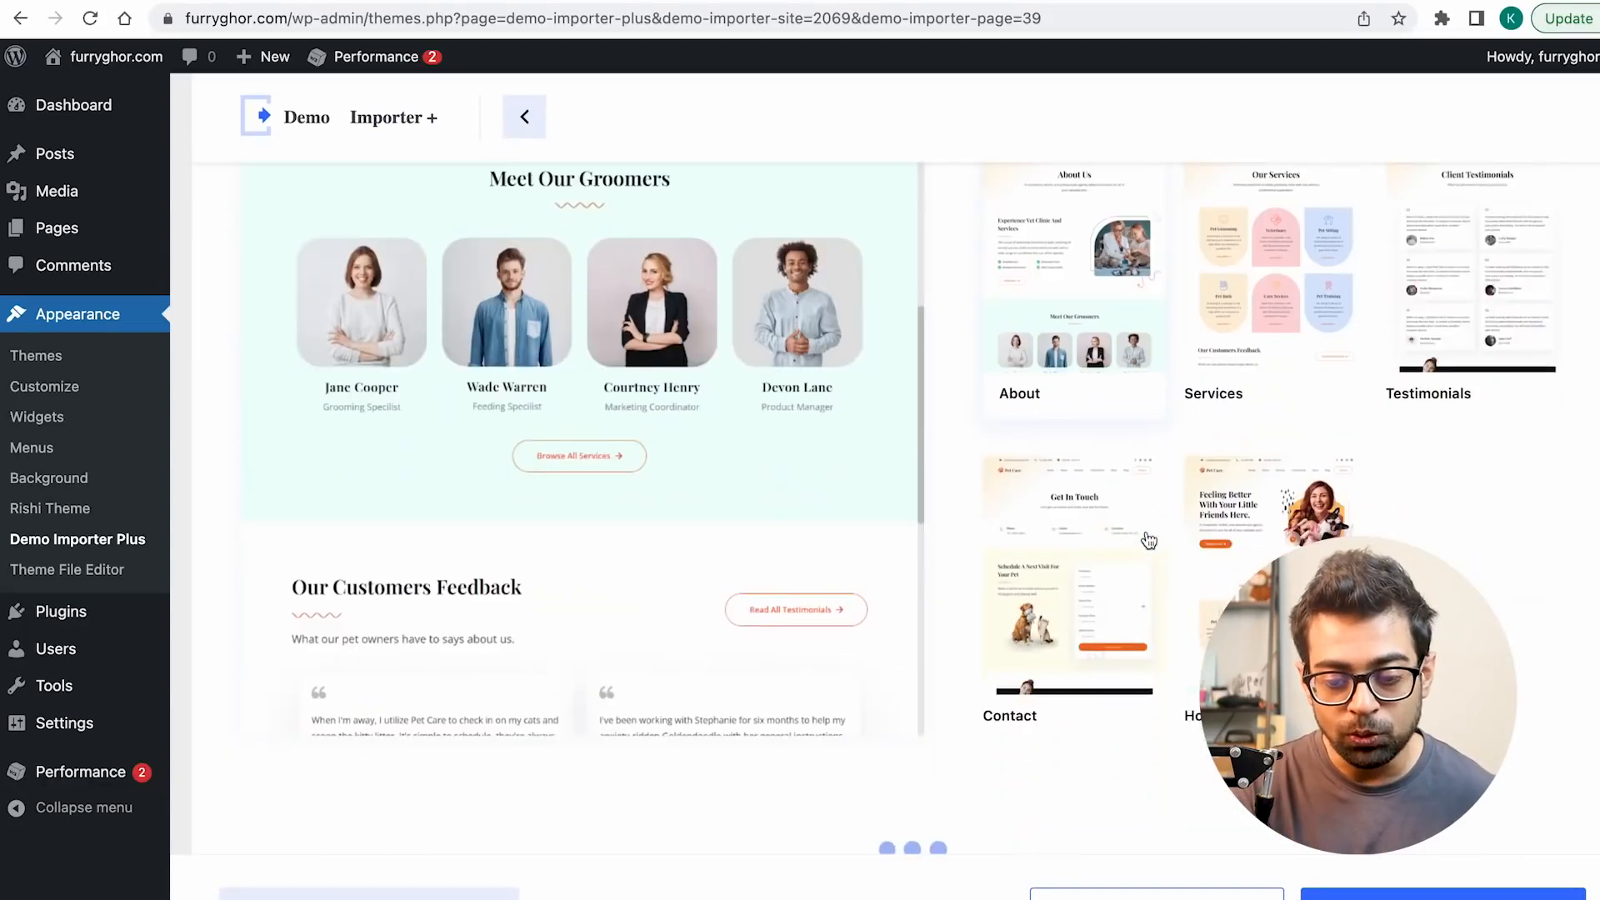
click(1250, 315)
click(1443, 357)
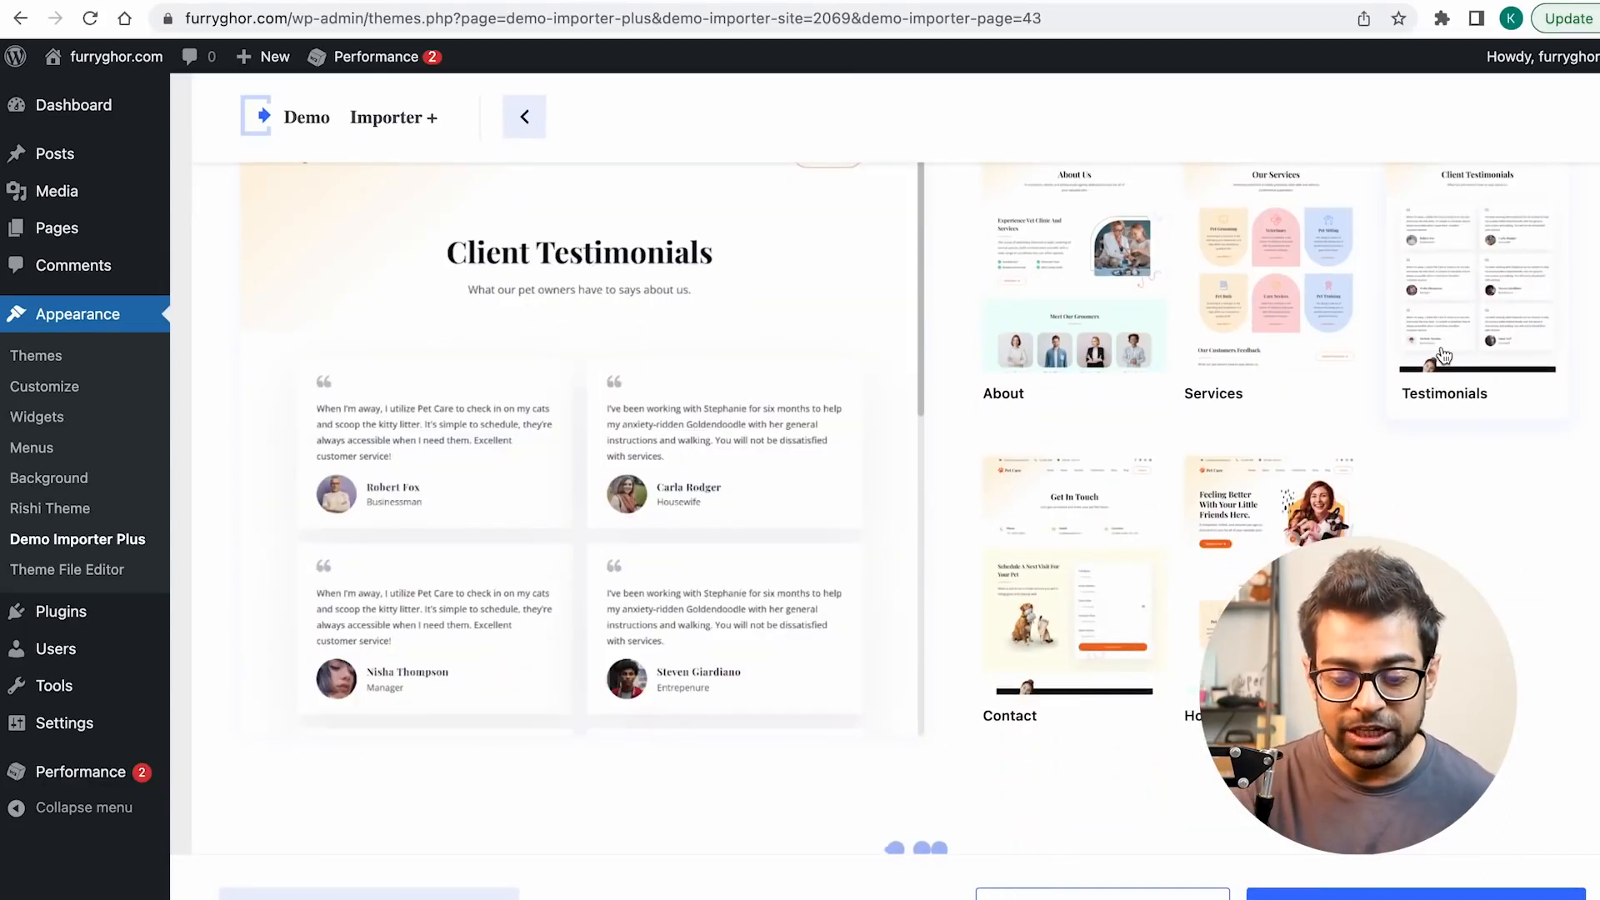
Step: Preview the Contact page template and import the Pet care site with Delete Previously Imported Site also enabled
click(1141, 581)
scroll(1074, 514, up, 1)
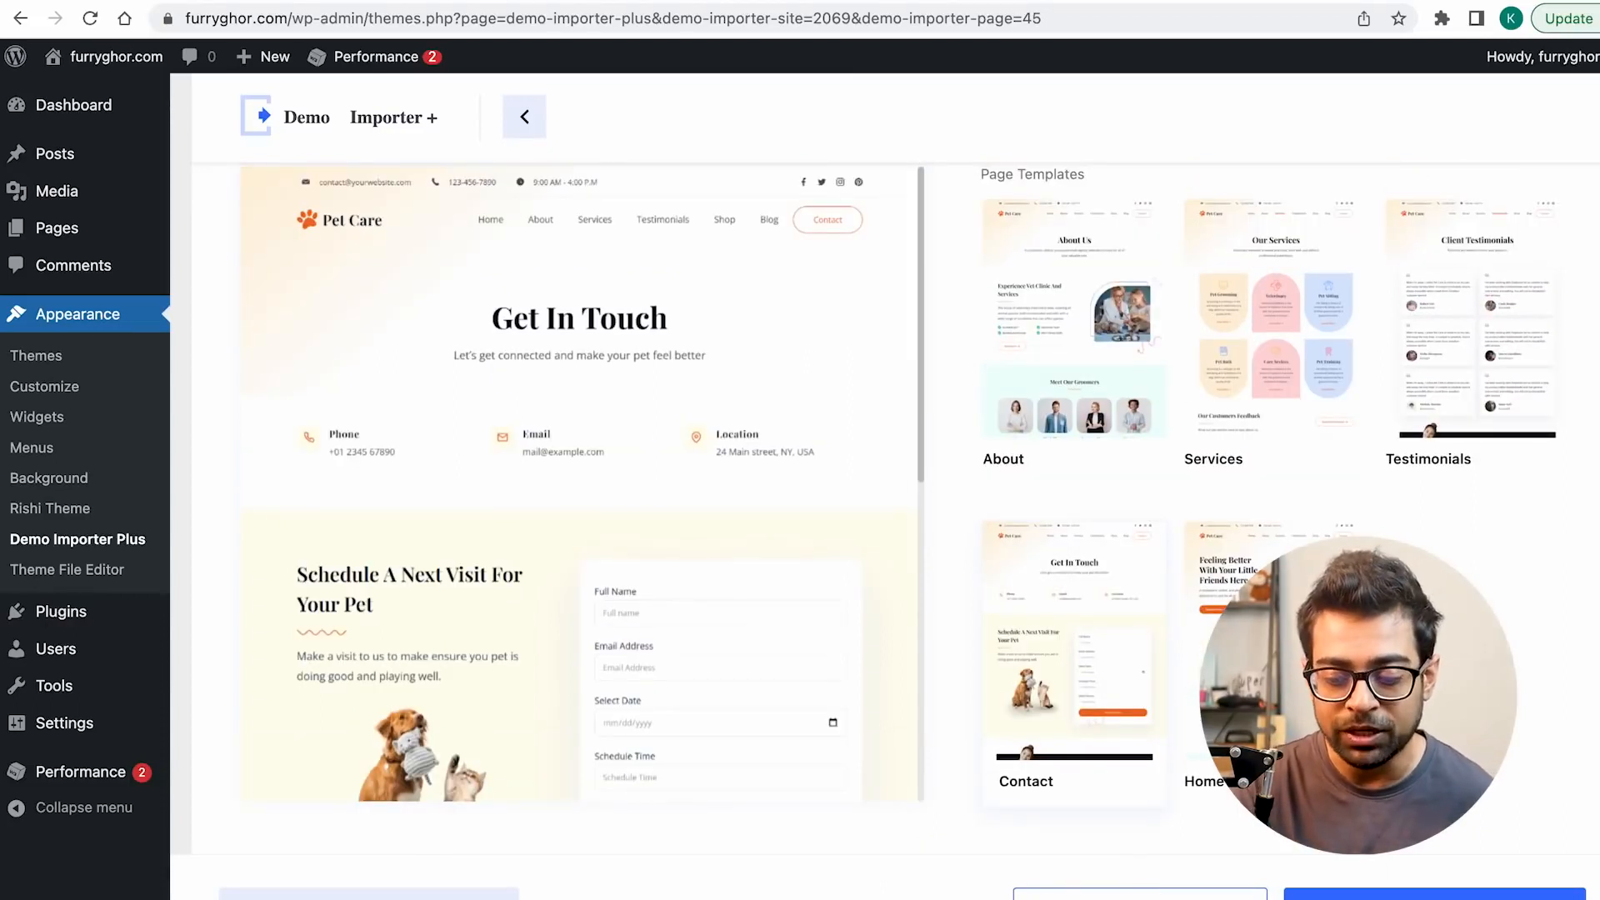
click(1139, 894)
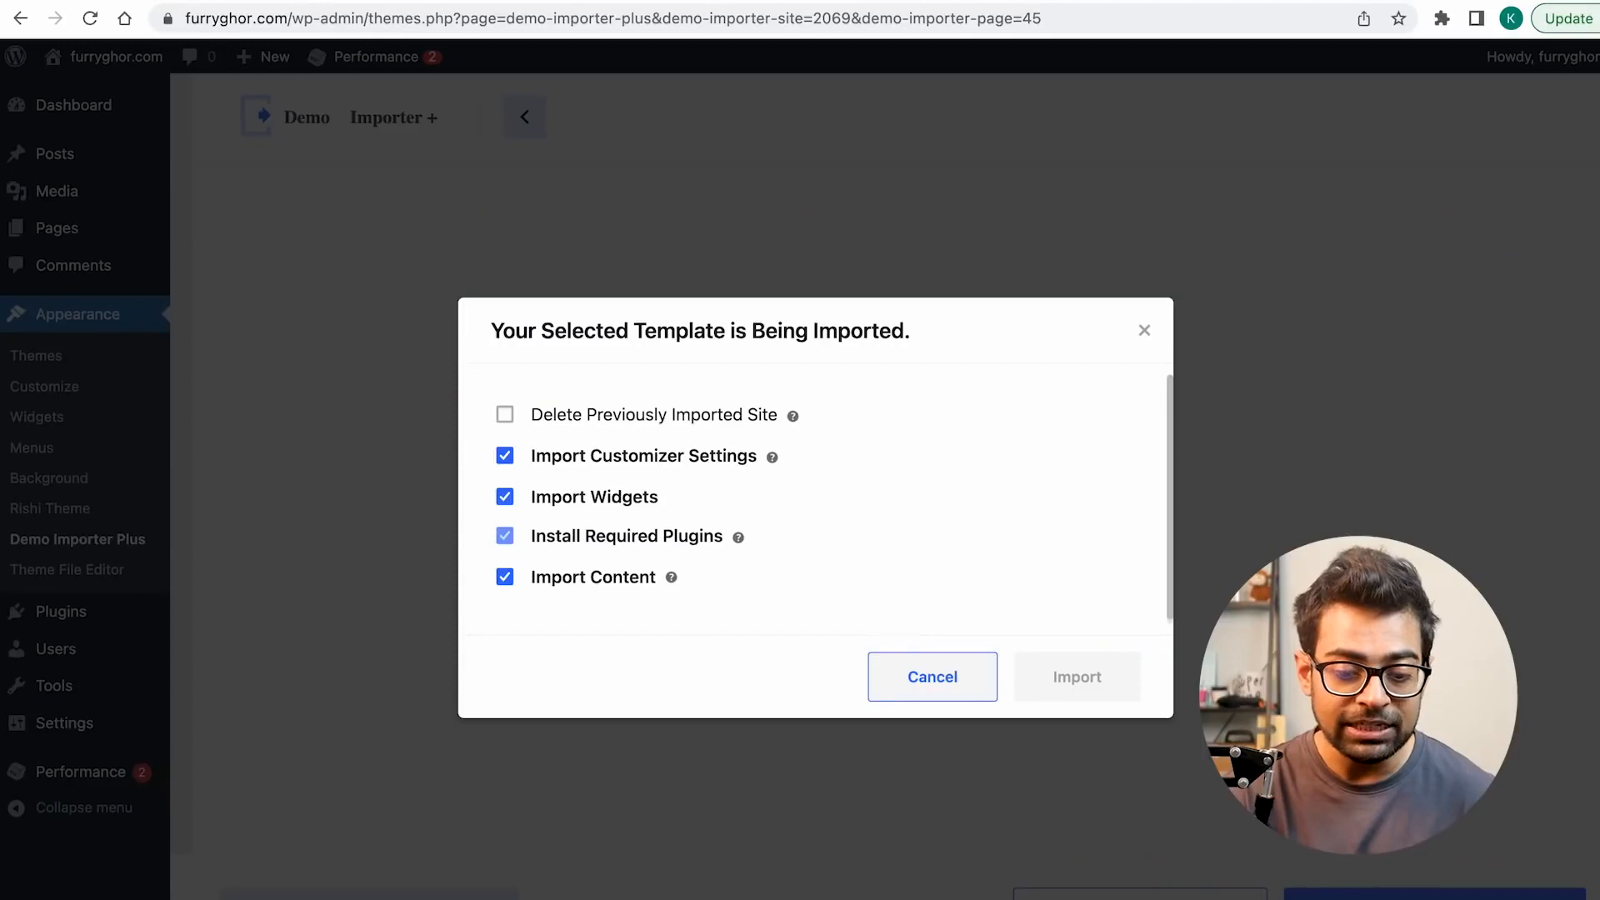
click(560, 424)
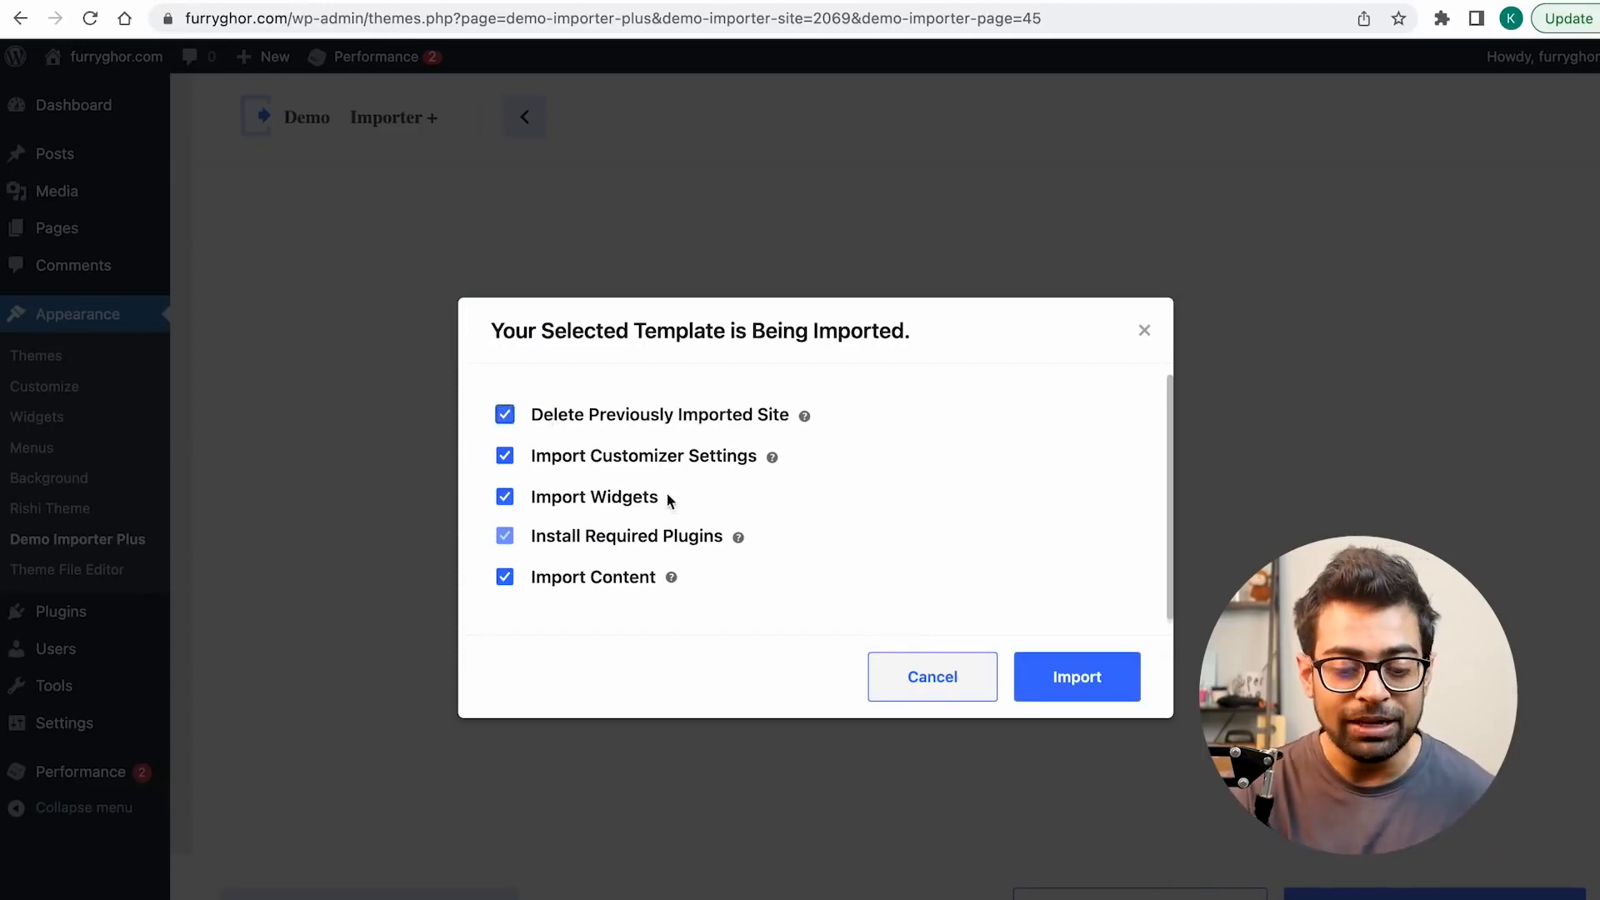
click(1067, 672)
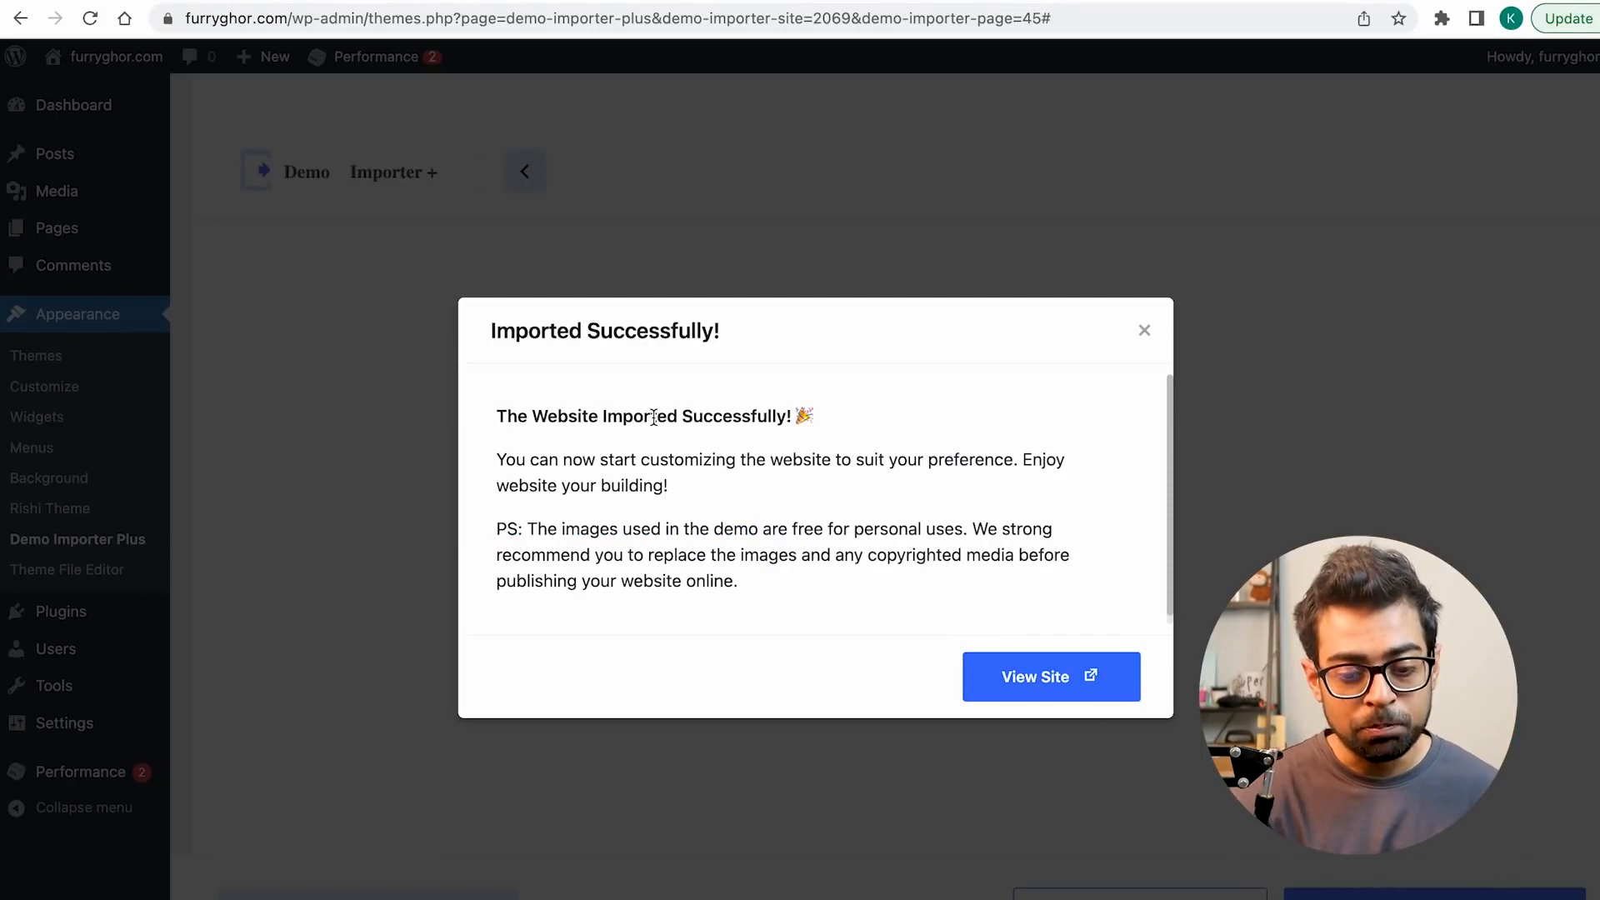
Step: View the imported furryghor.com home page and look over its sections
click(1027, 683)
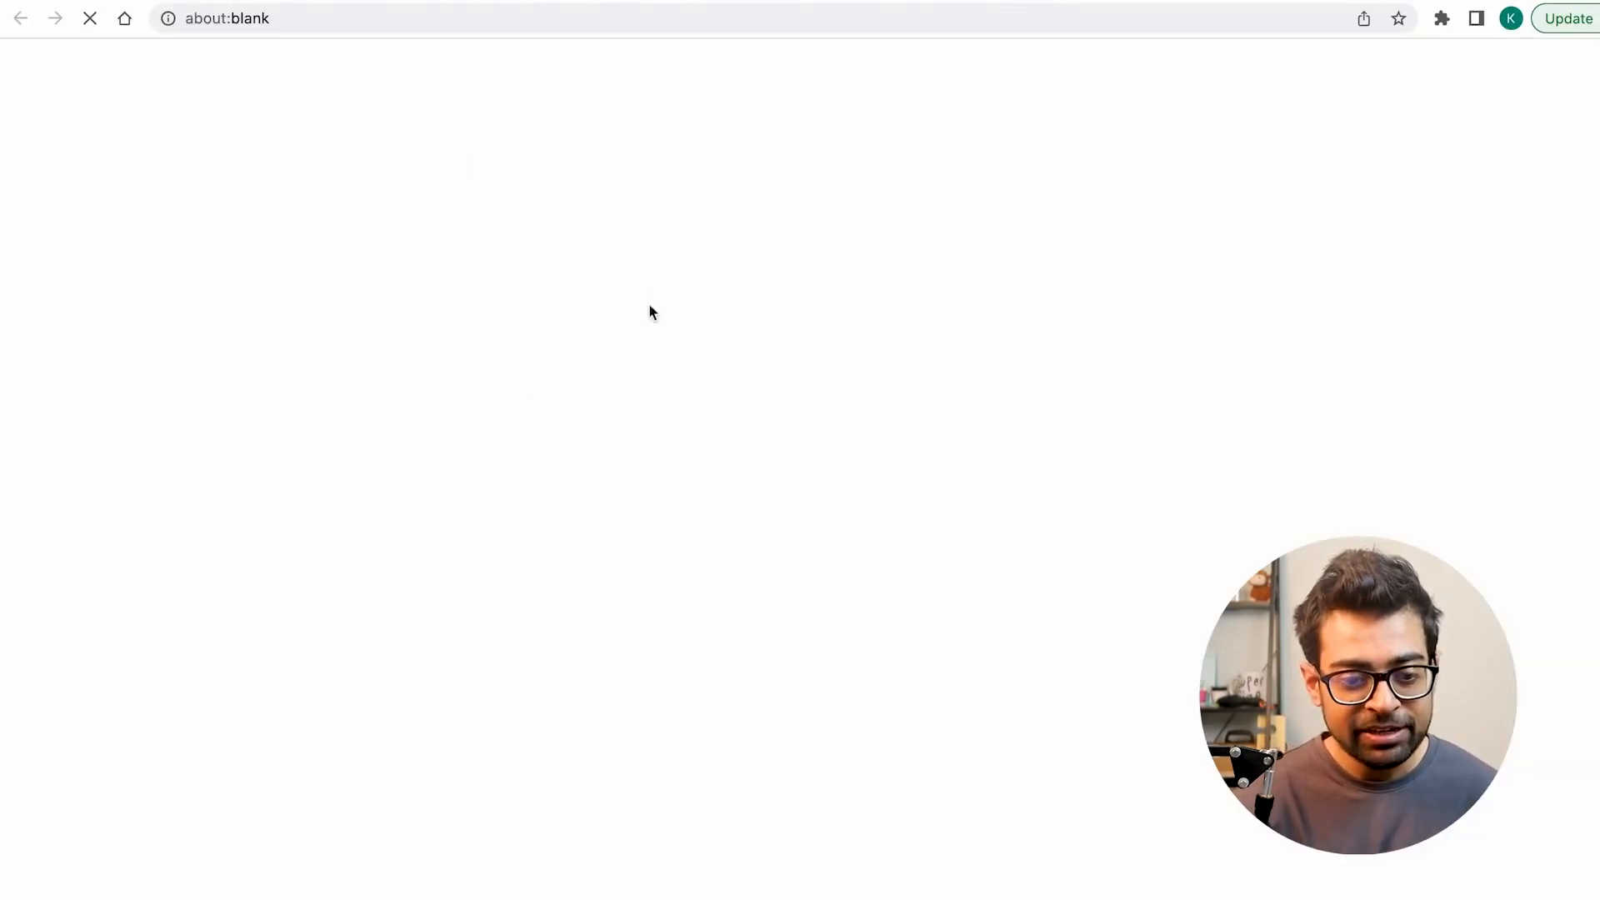
scroll(399, 313, down, 15)
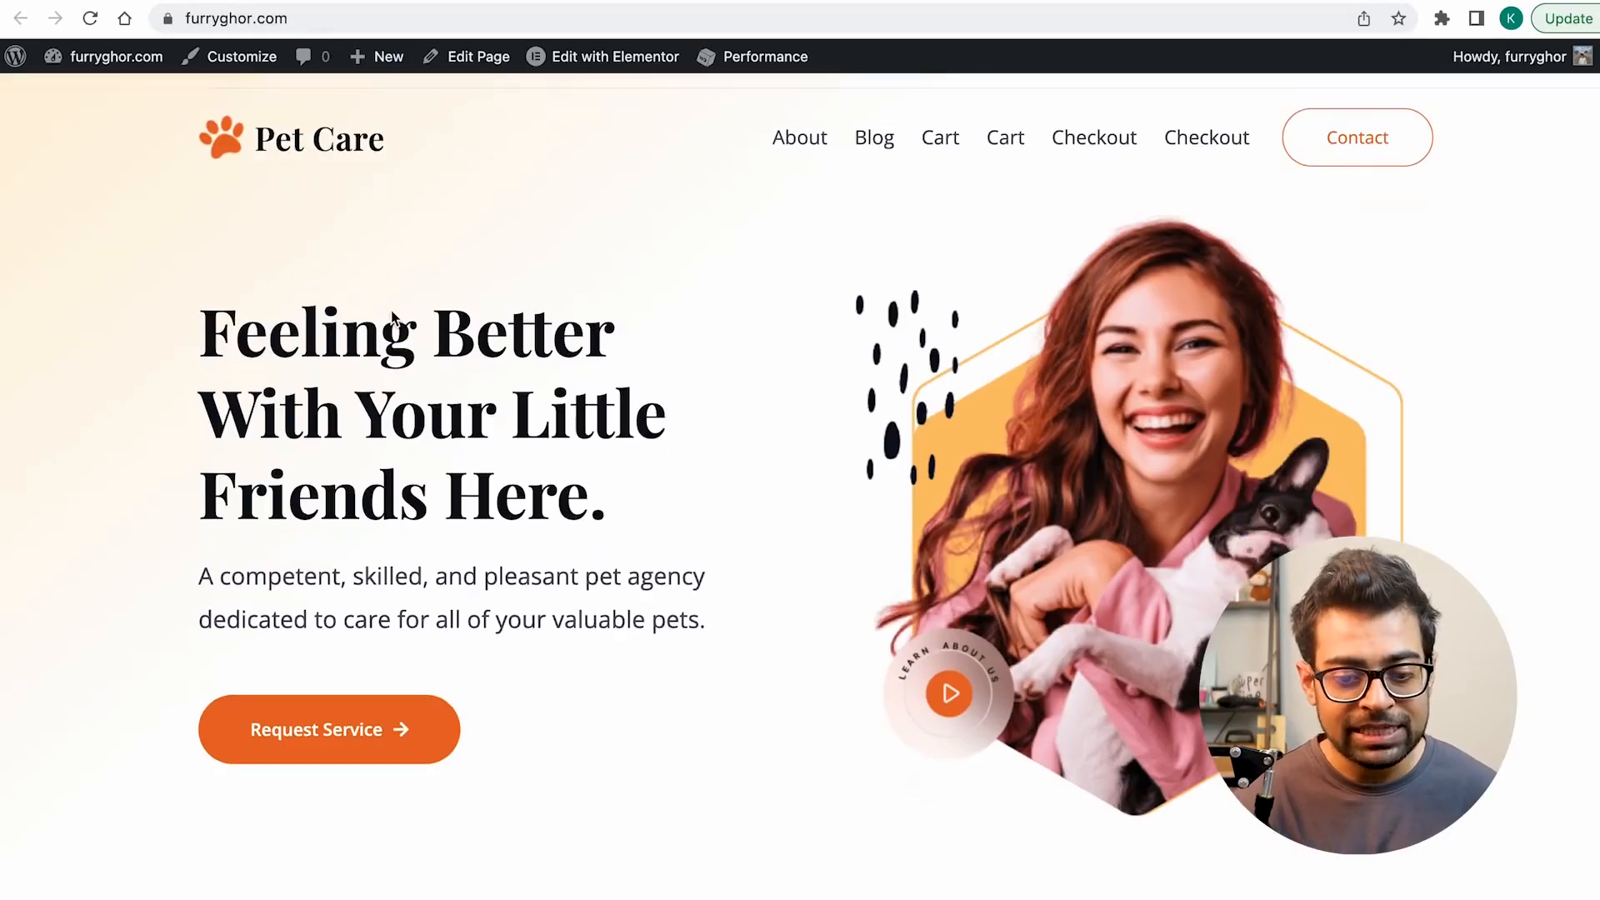
scroll(394, 316, down, 15)
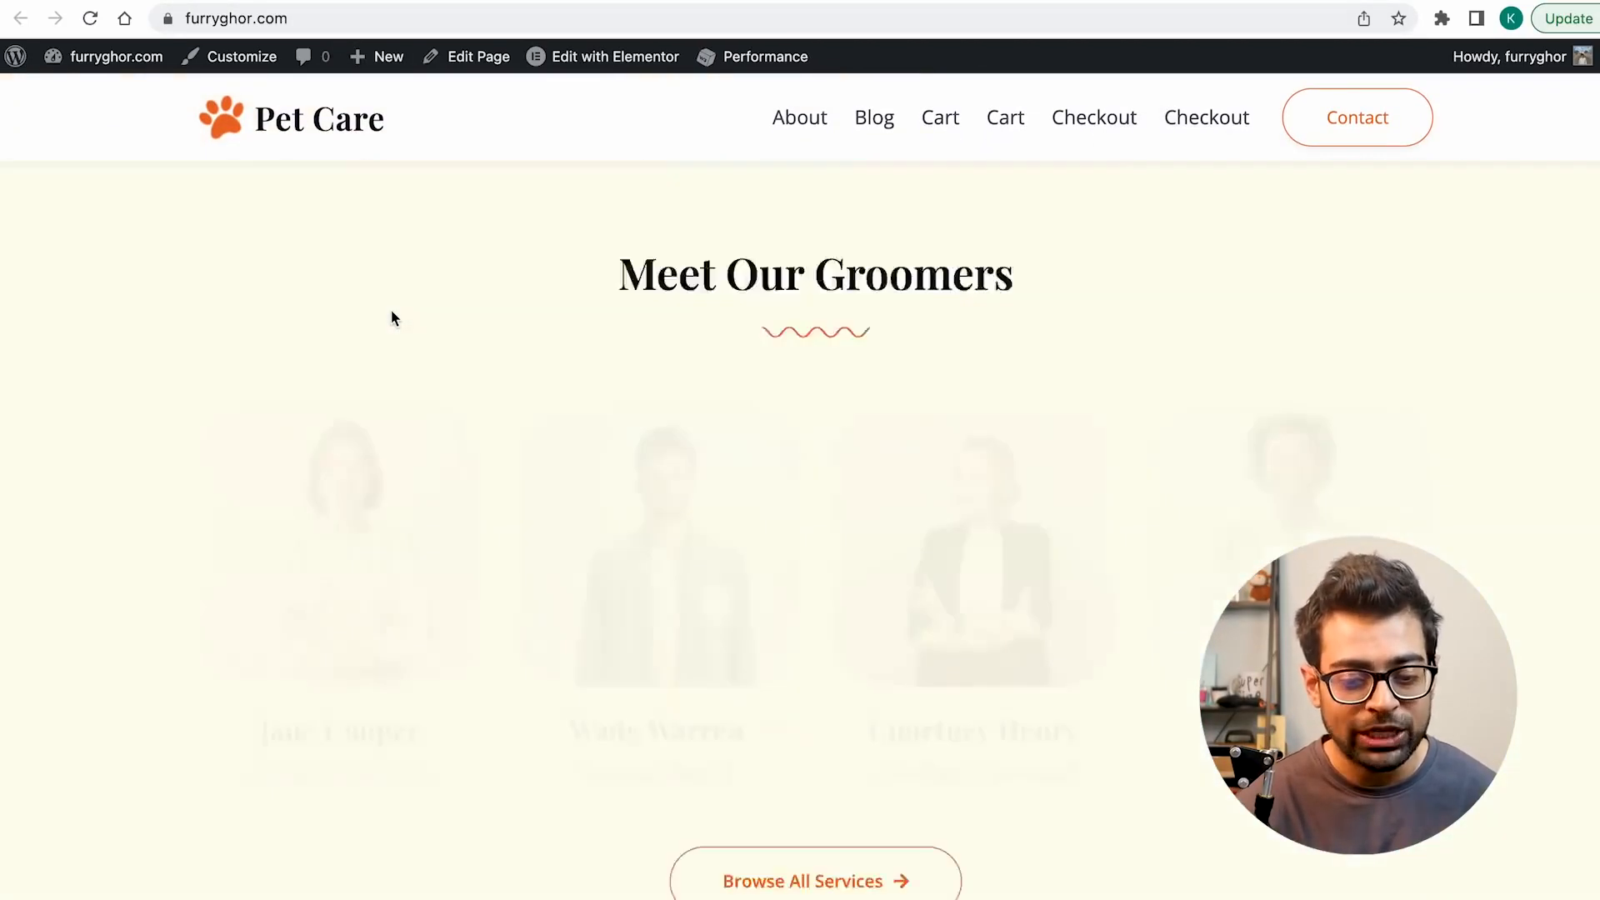
scroll(391, 313, up, 20)
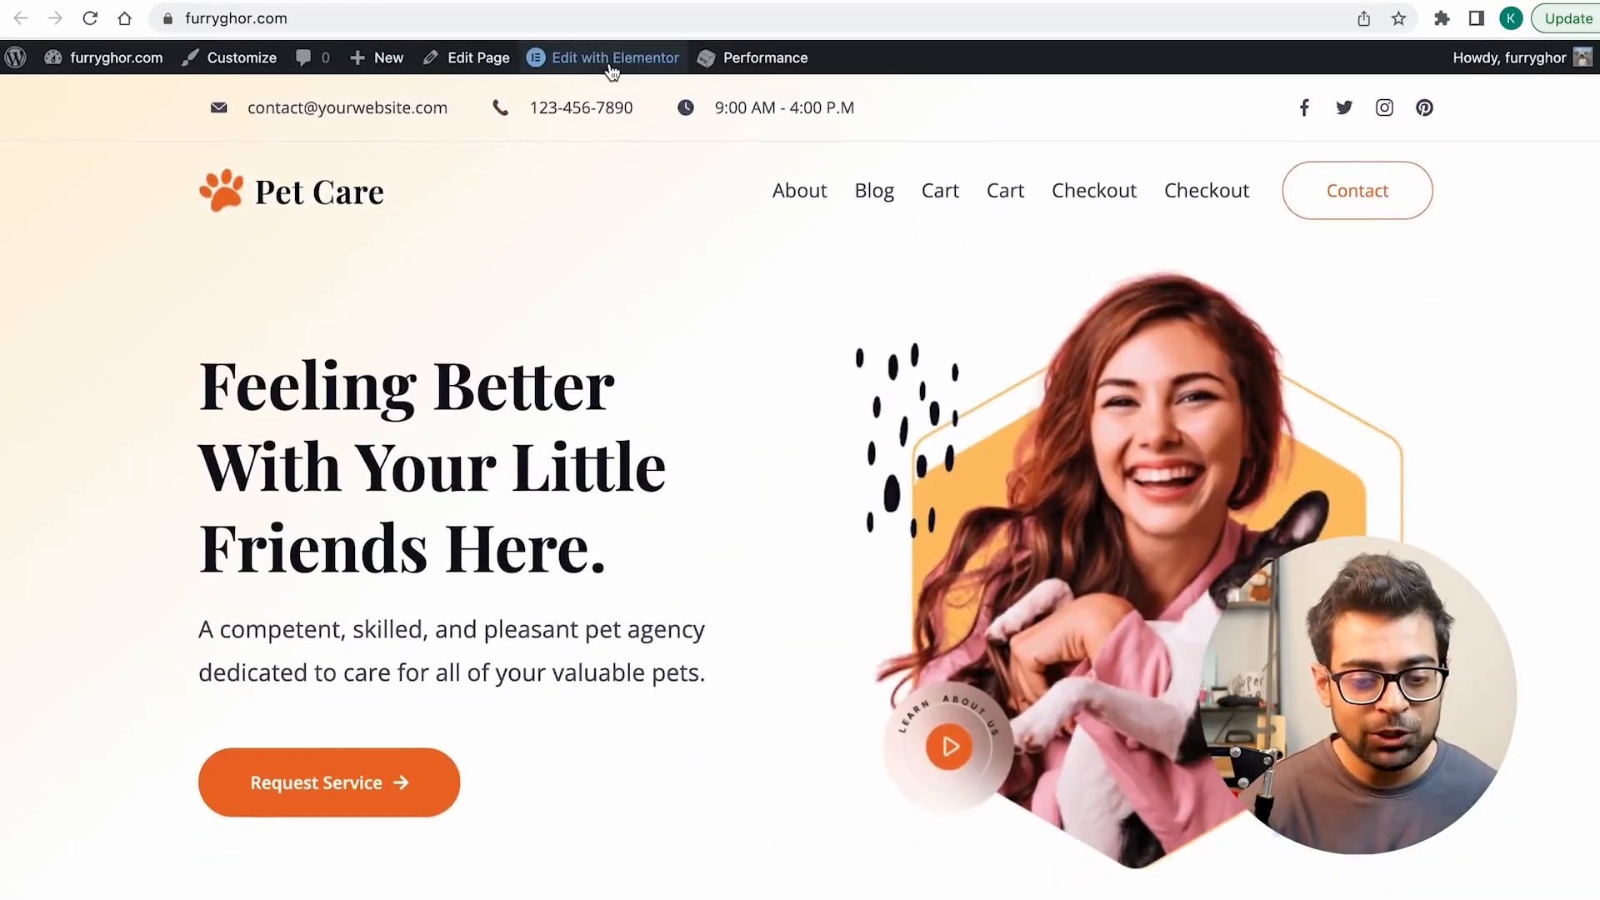
Step: Open the home page in Elementor and change the hero heading to "The 1st (& Best) Pet Hostel in Dhaka"
mouse_move(613, 72)
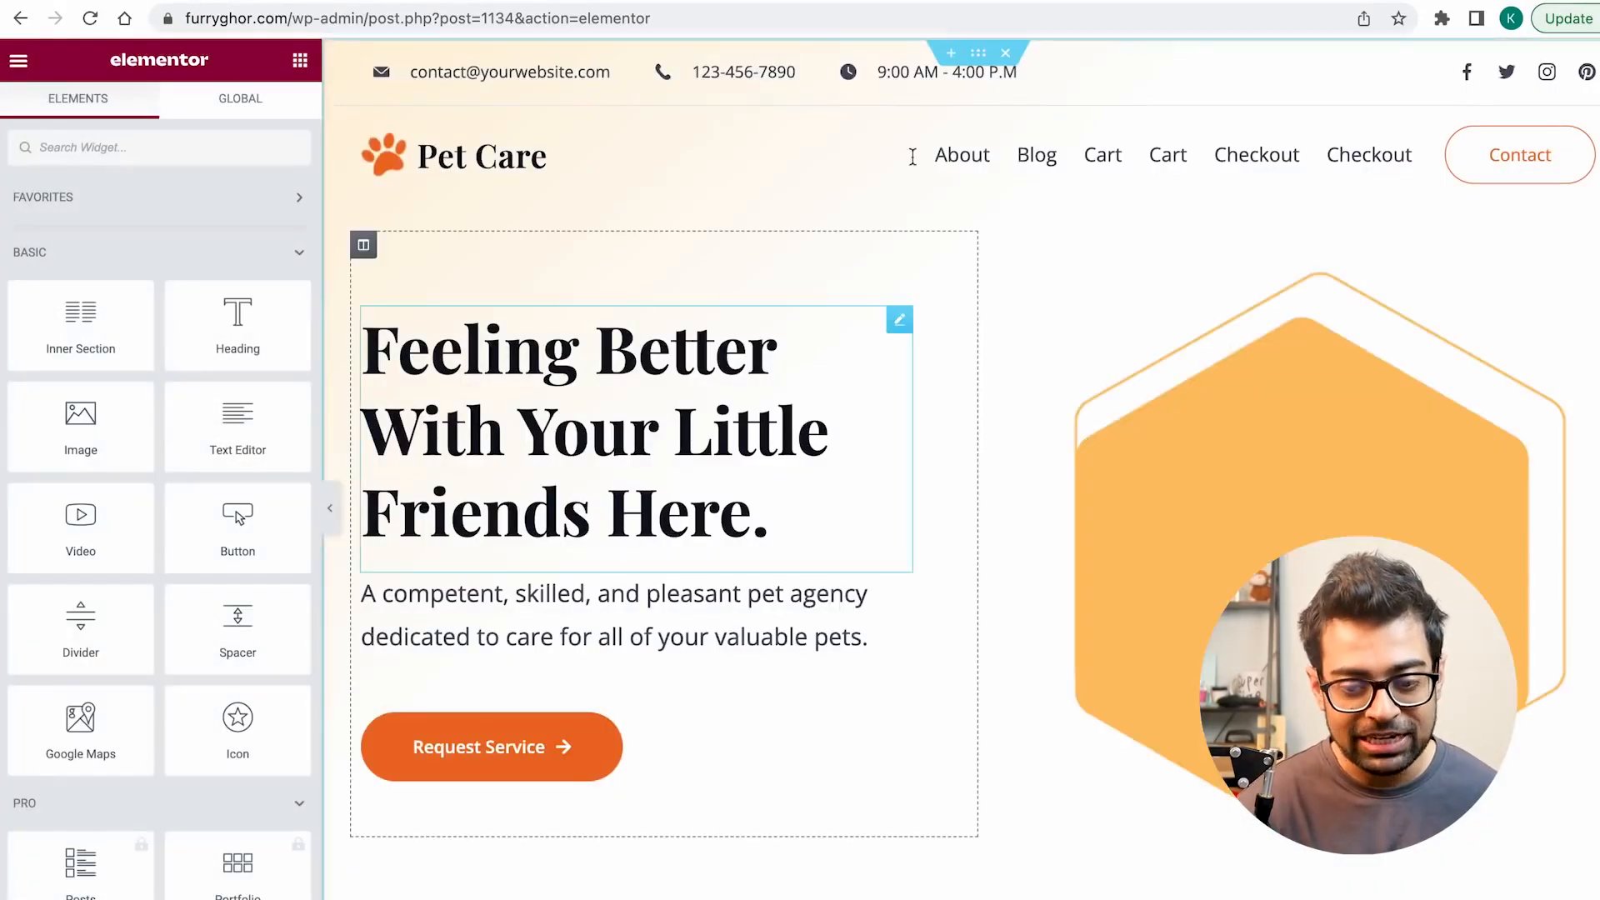
click(591, 396)
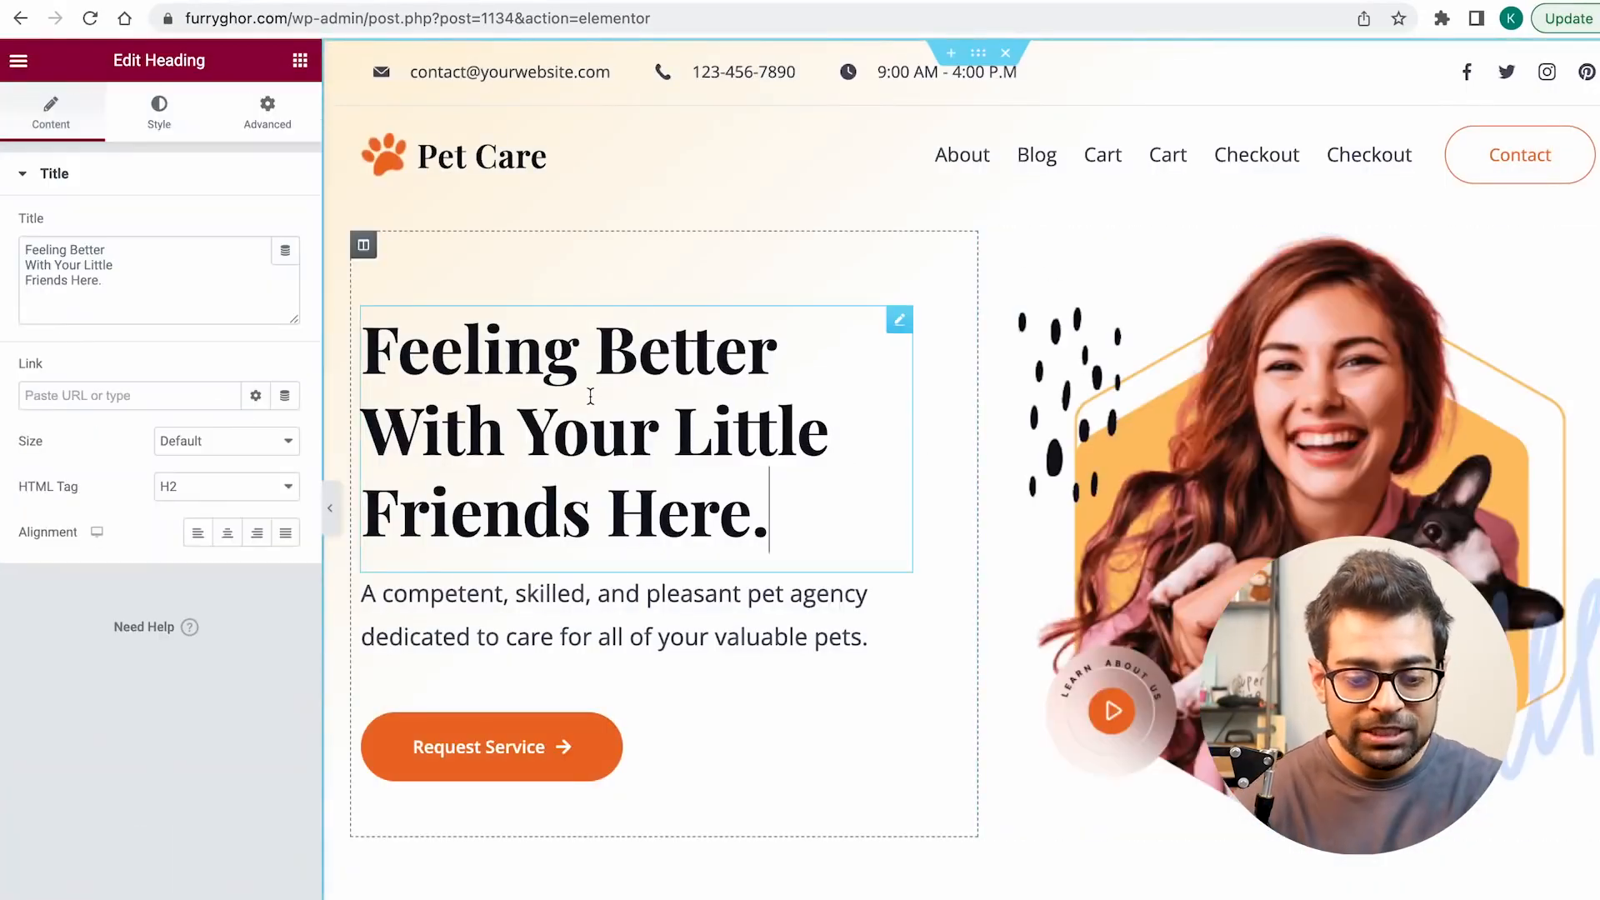
triple_click(591, 397)
text(The )
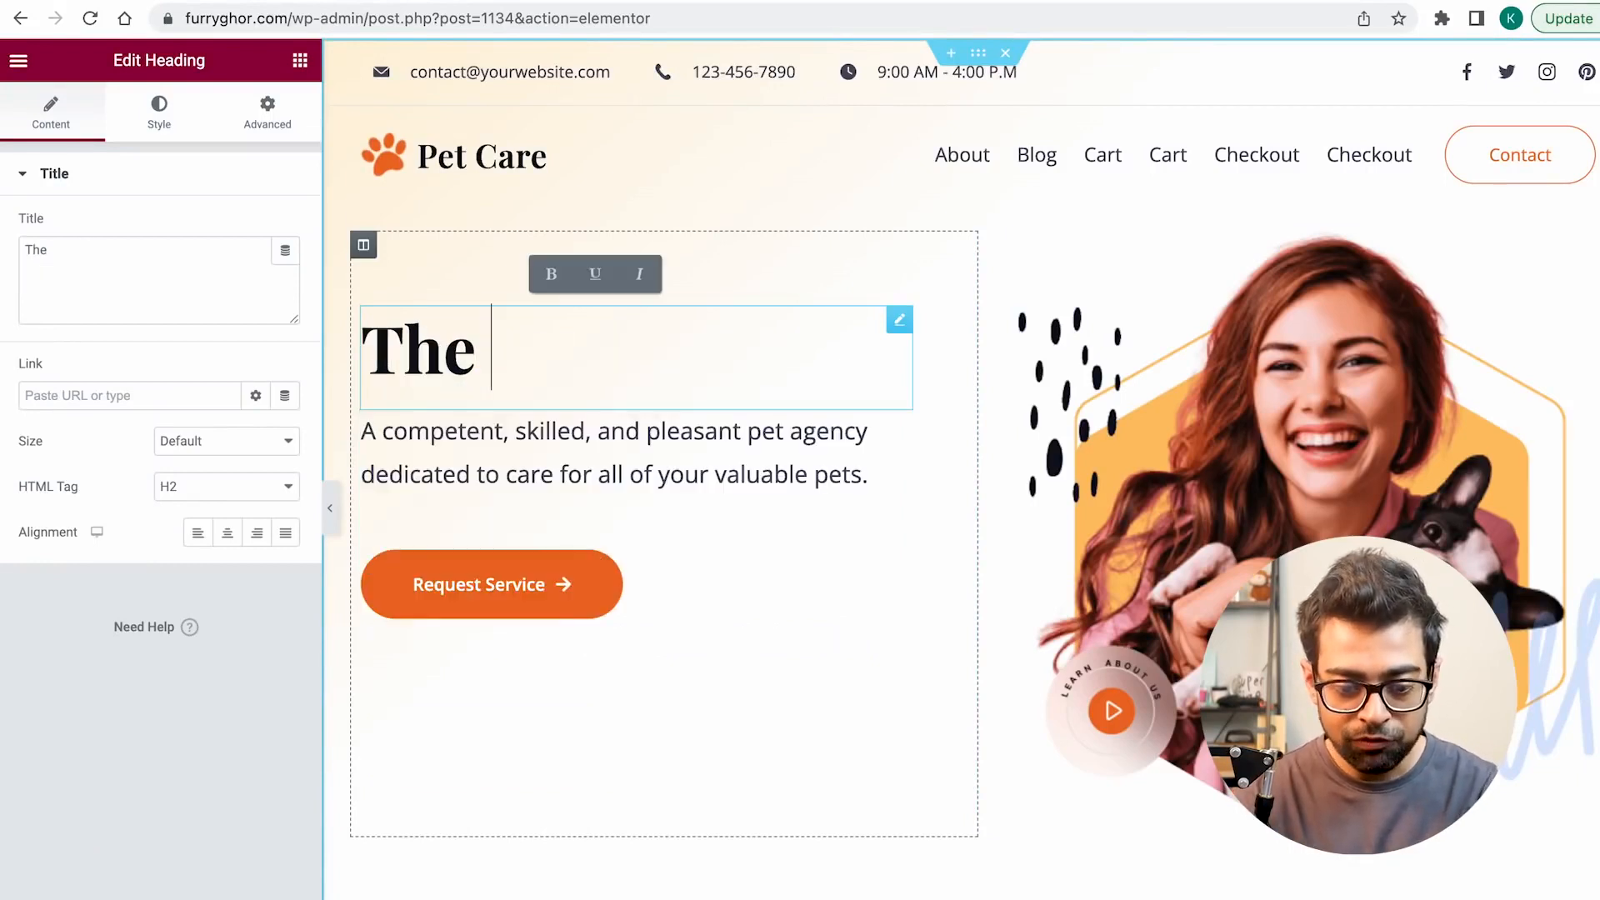
text(1st (& Best) Pe)
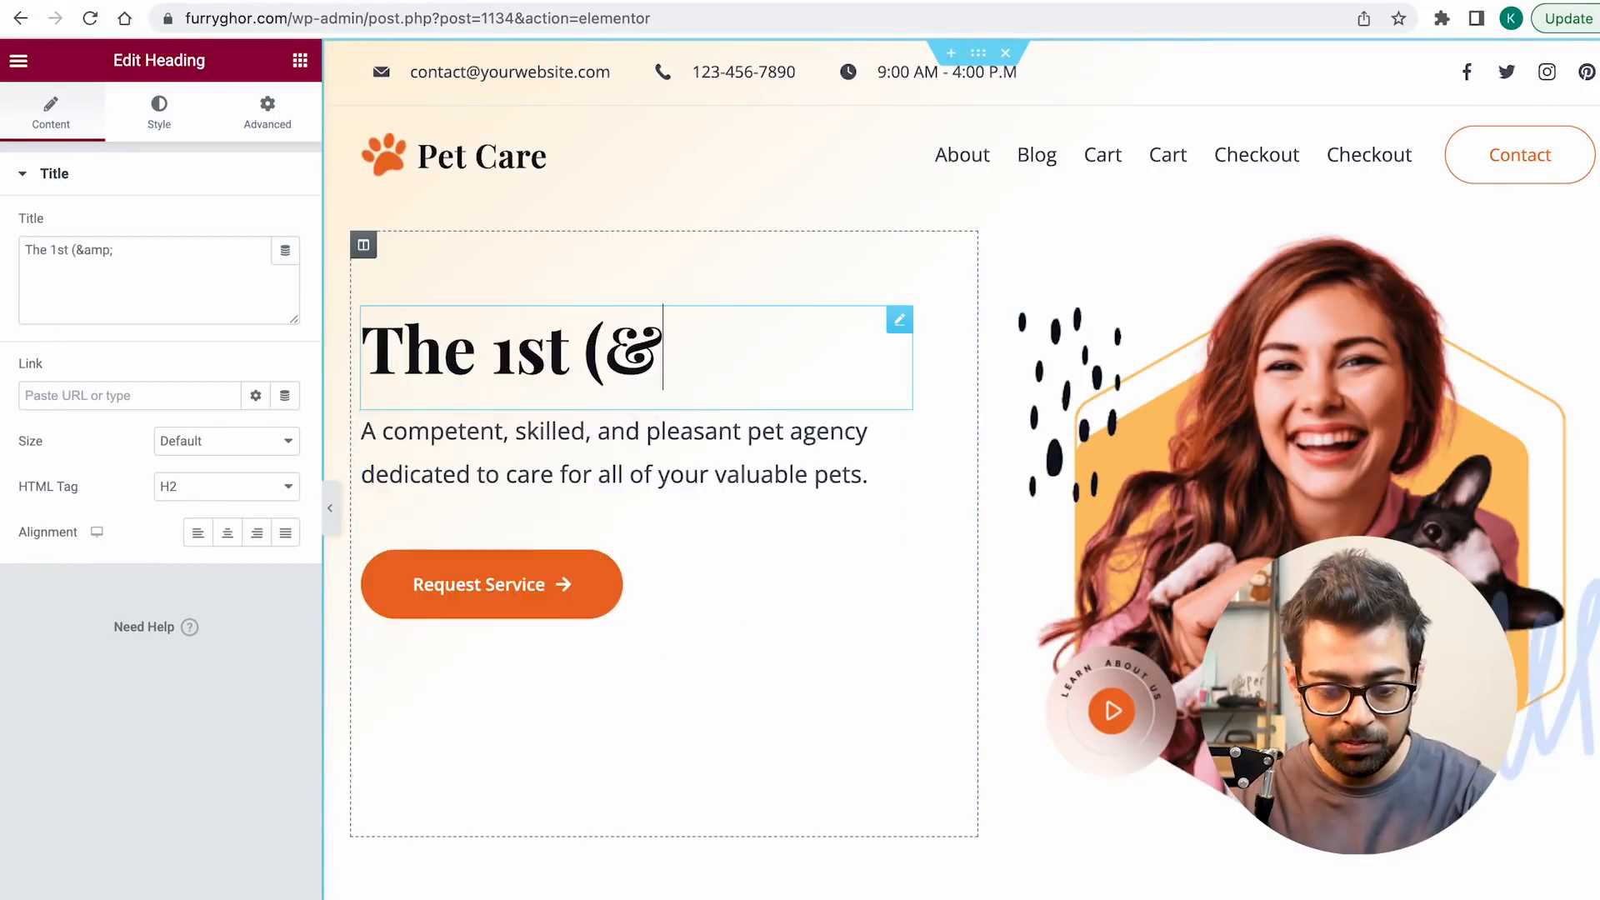
text(t Hostel in Dhaka)
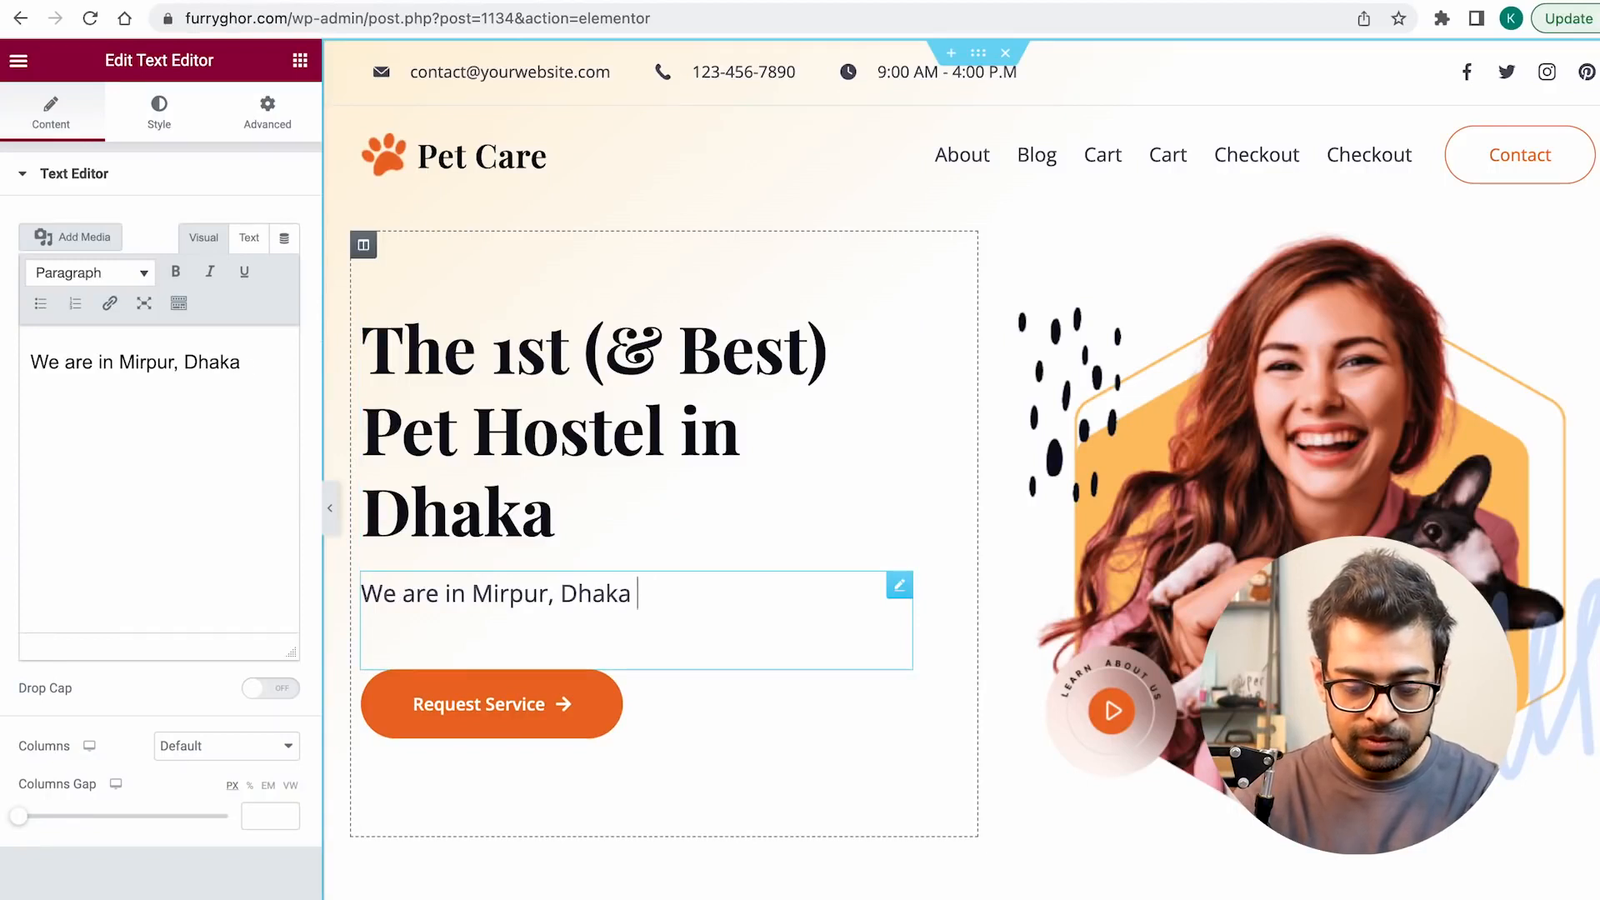
Step: Rewrite the hero description as "Furryghor is in Mirpur, Dhaka - waiting for our furry friends to visit us."
text(ting for)
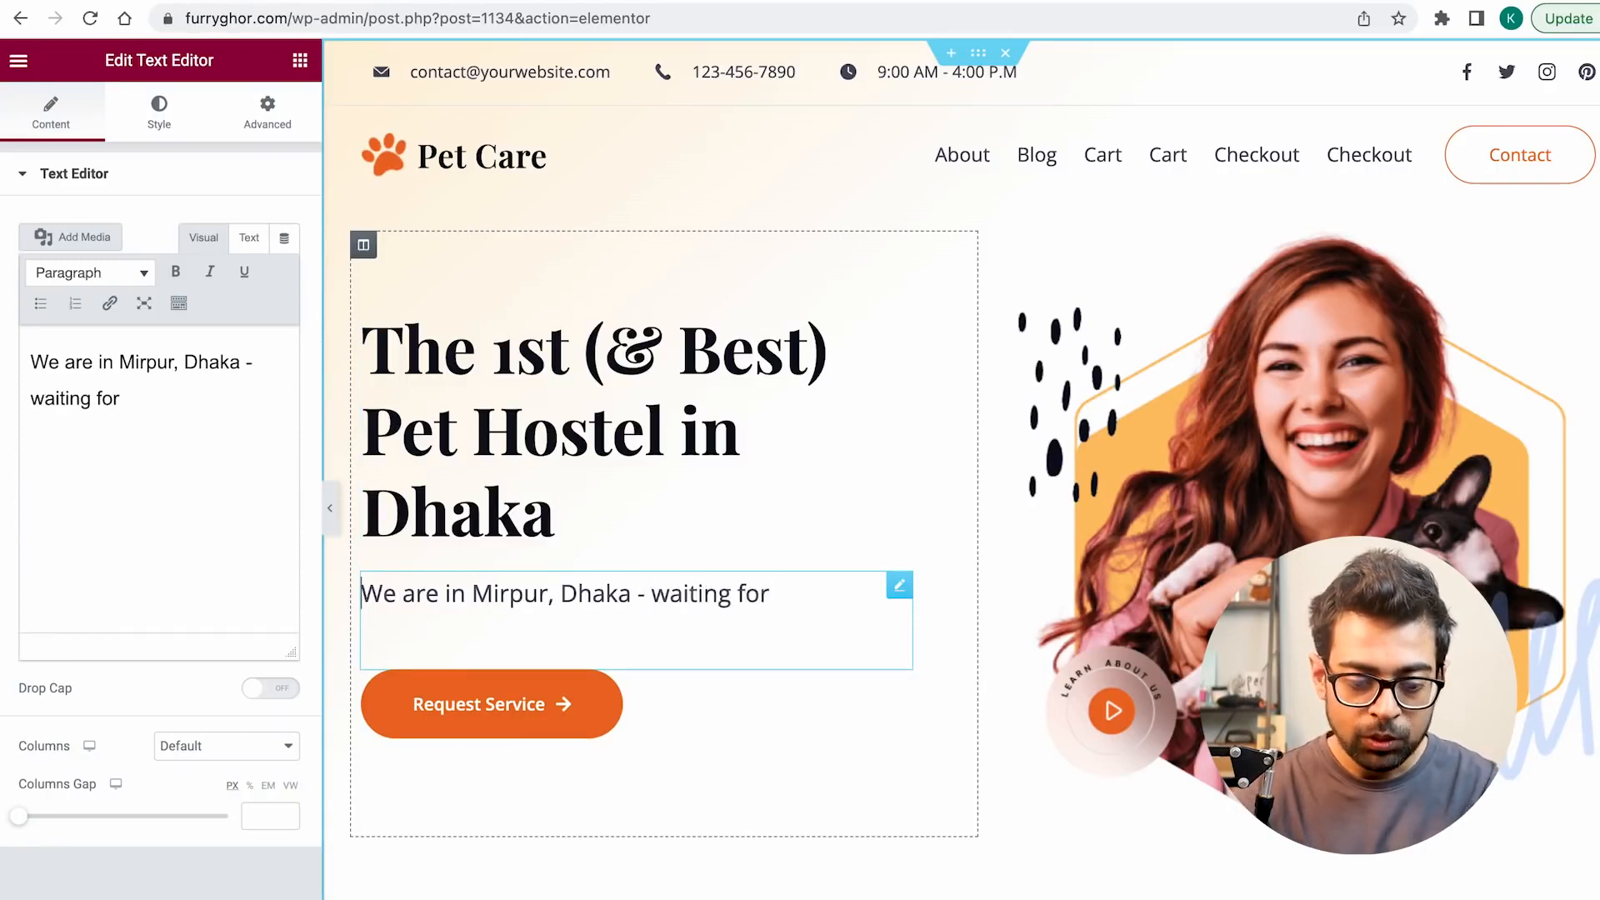
double_click(367, 600)
text(Furryghor )
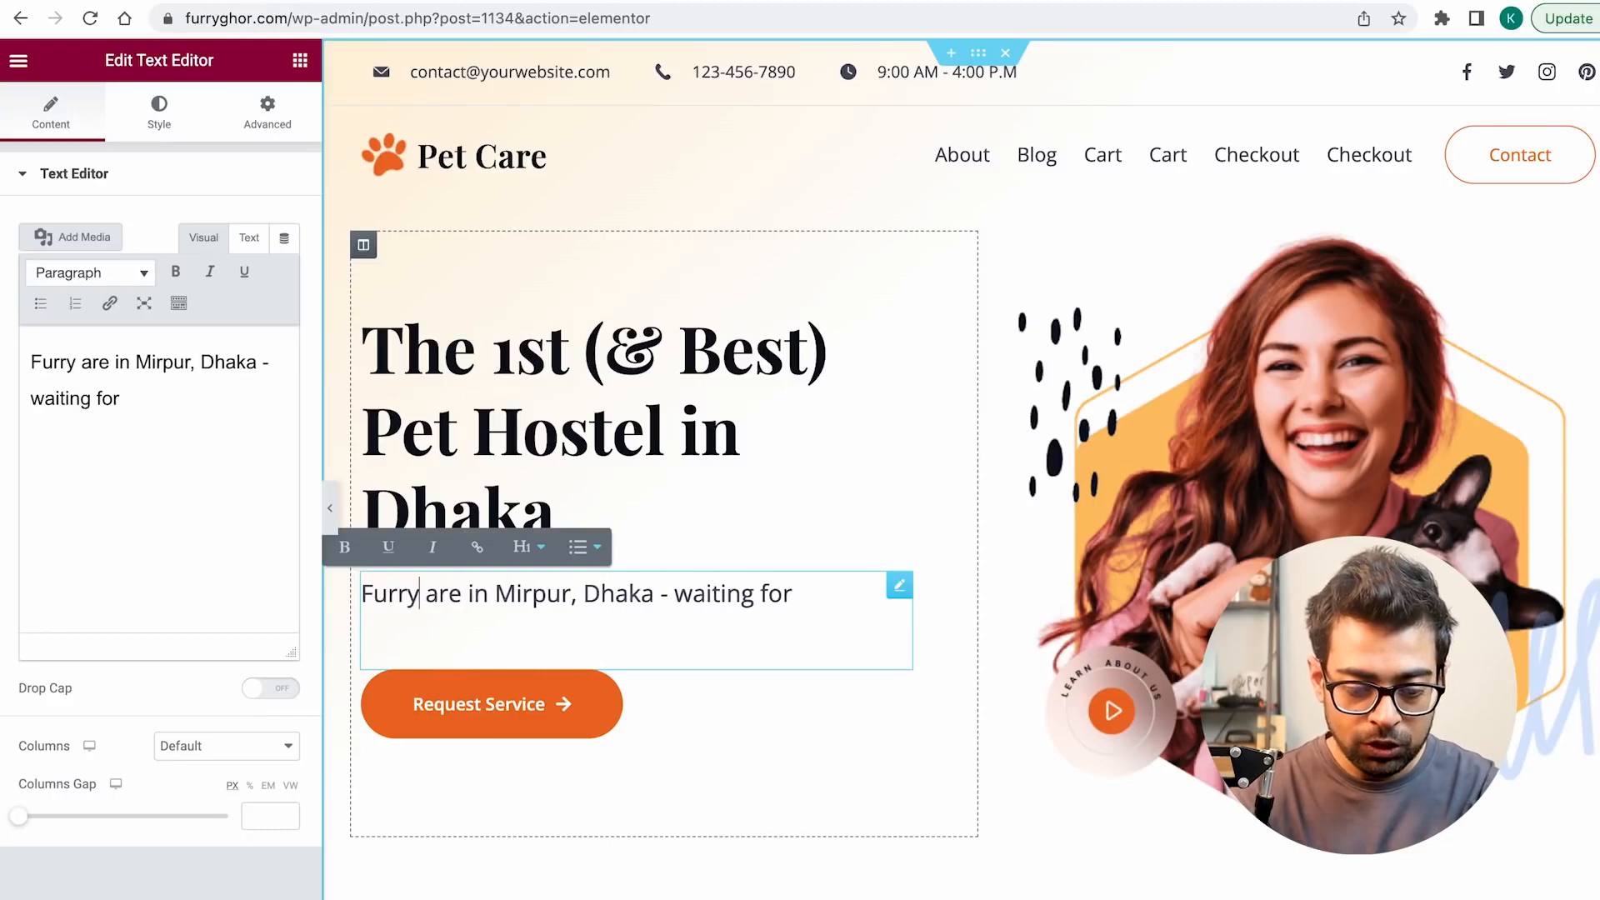
text(is)
double_click(505, 600)
key(BackSpace)
key(super+Right)
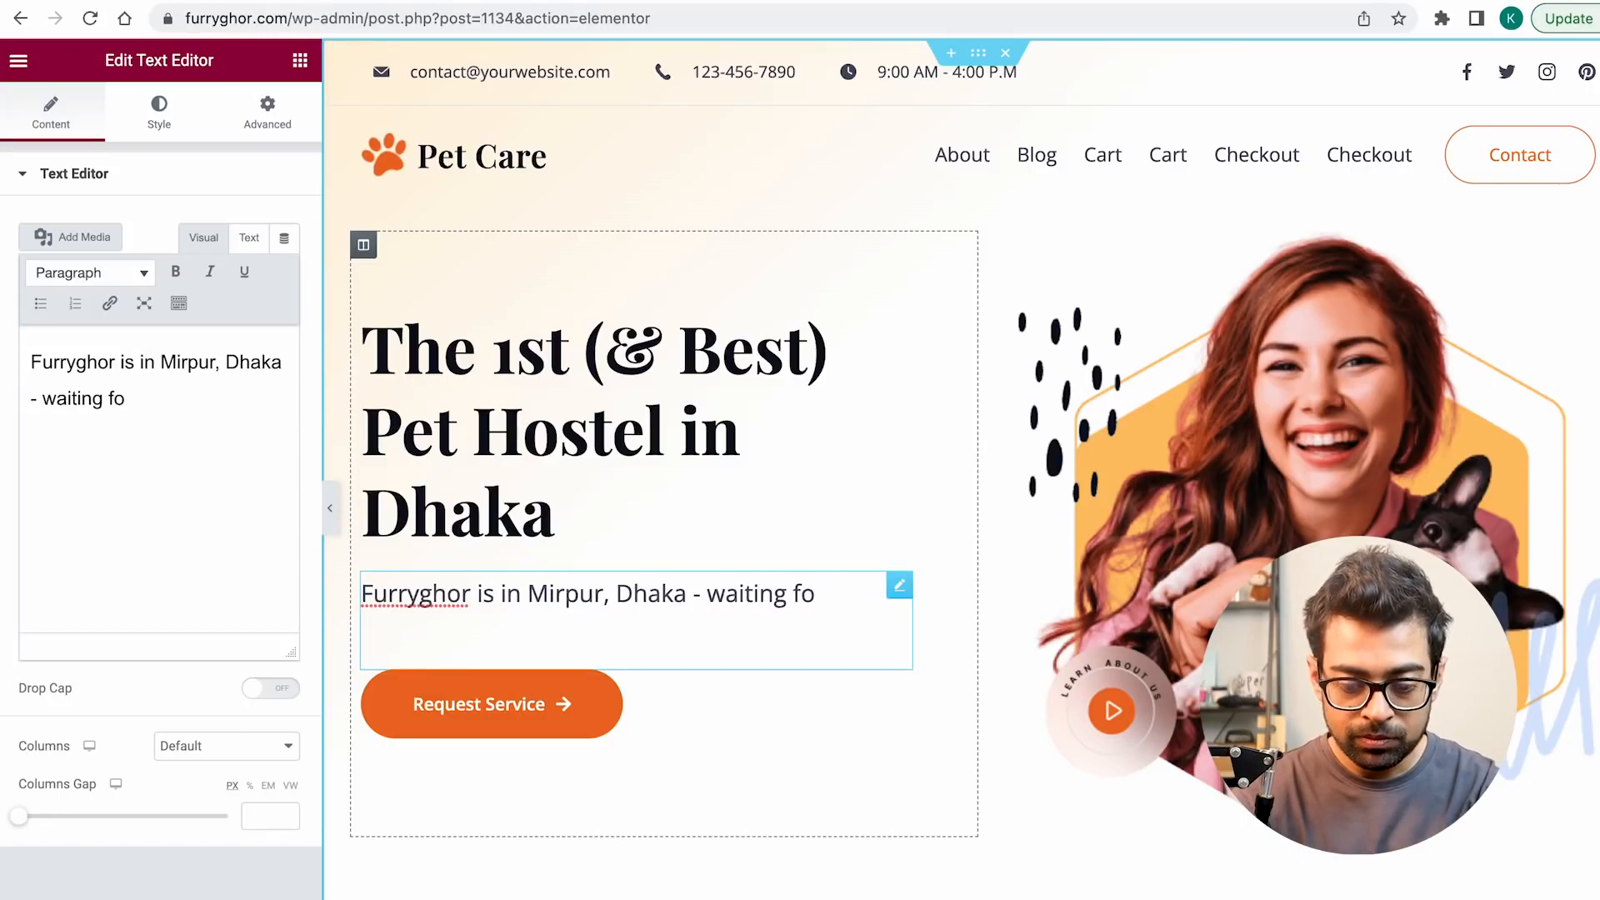
text(our)
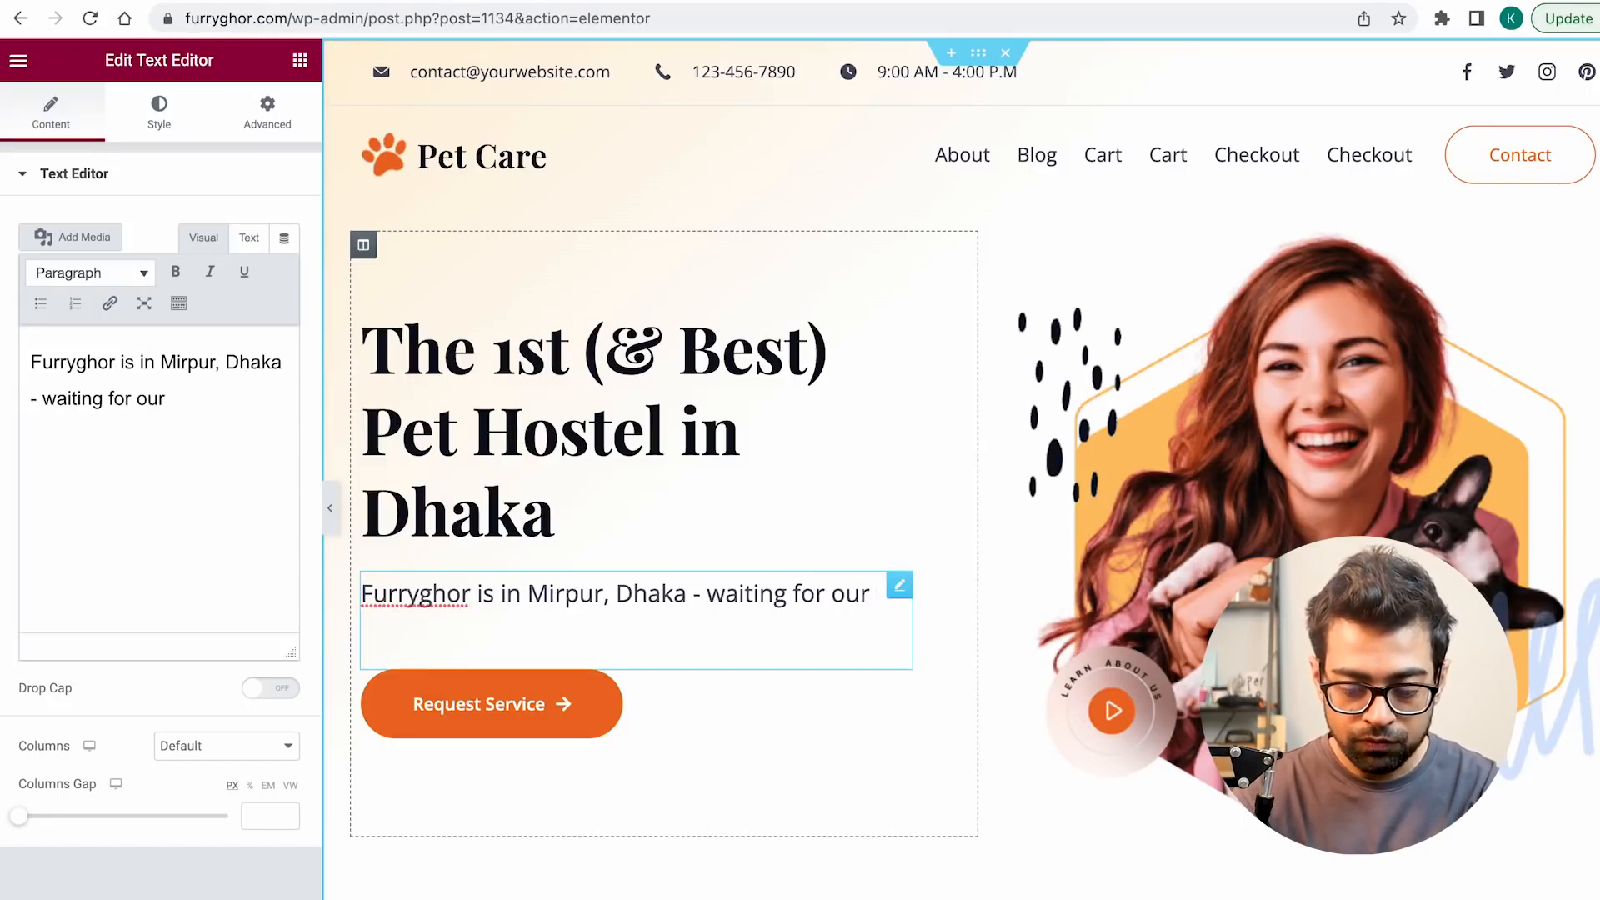
text( furry friends to visit us.)
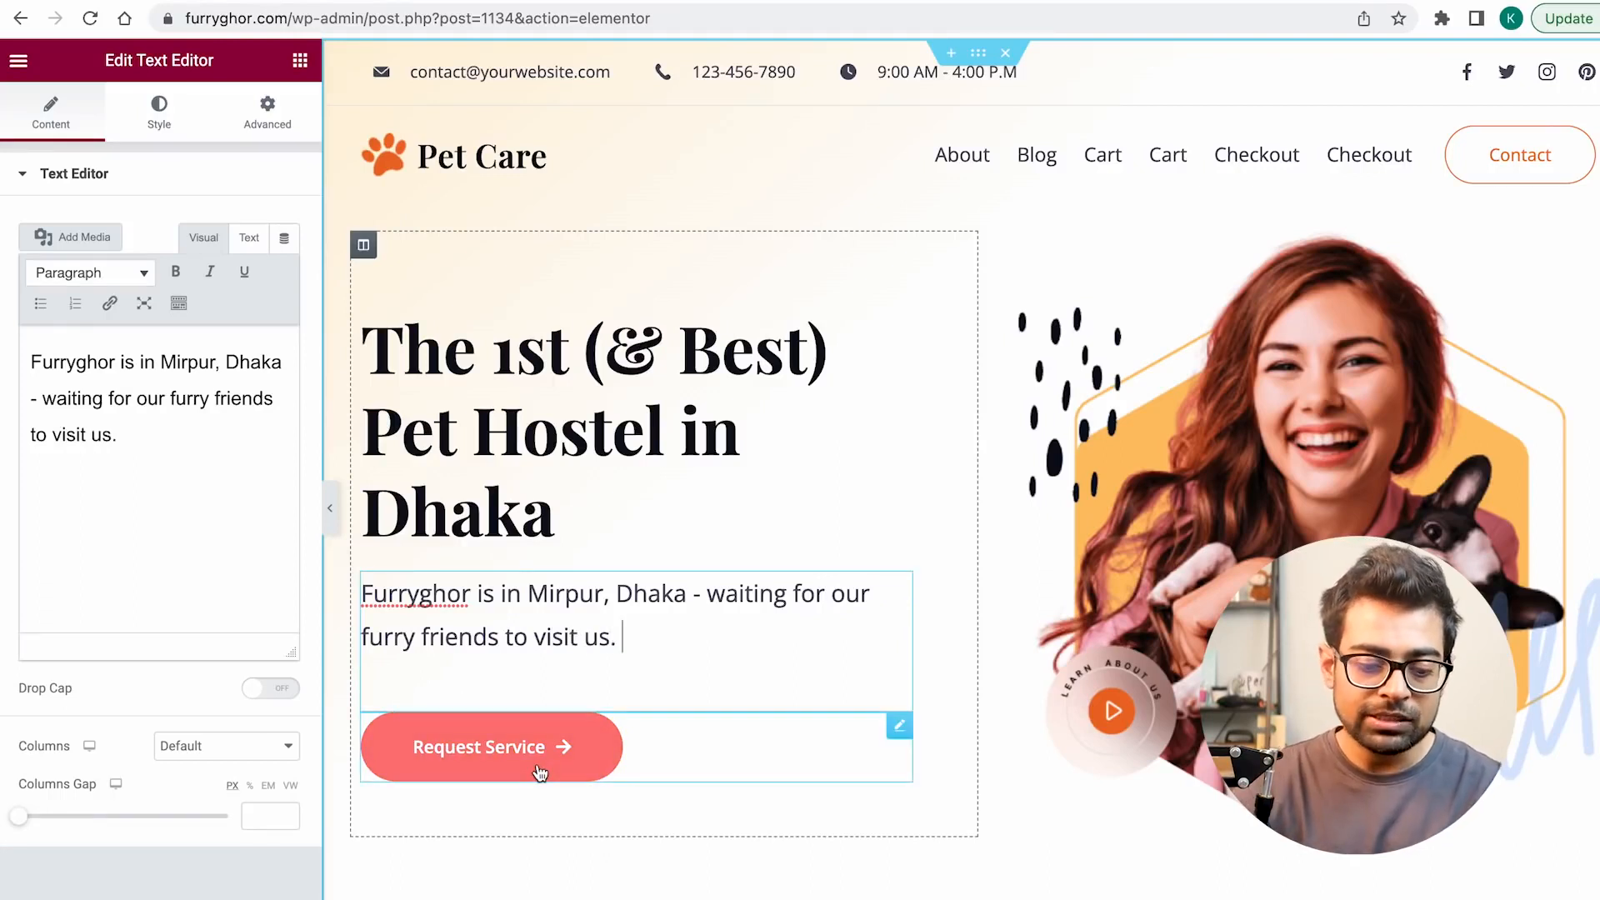
Step: Change the hero button's text to "Talk to Us"
click(479, 746)
triple_click(175, 273)
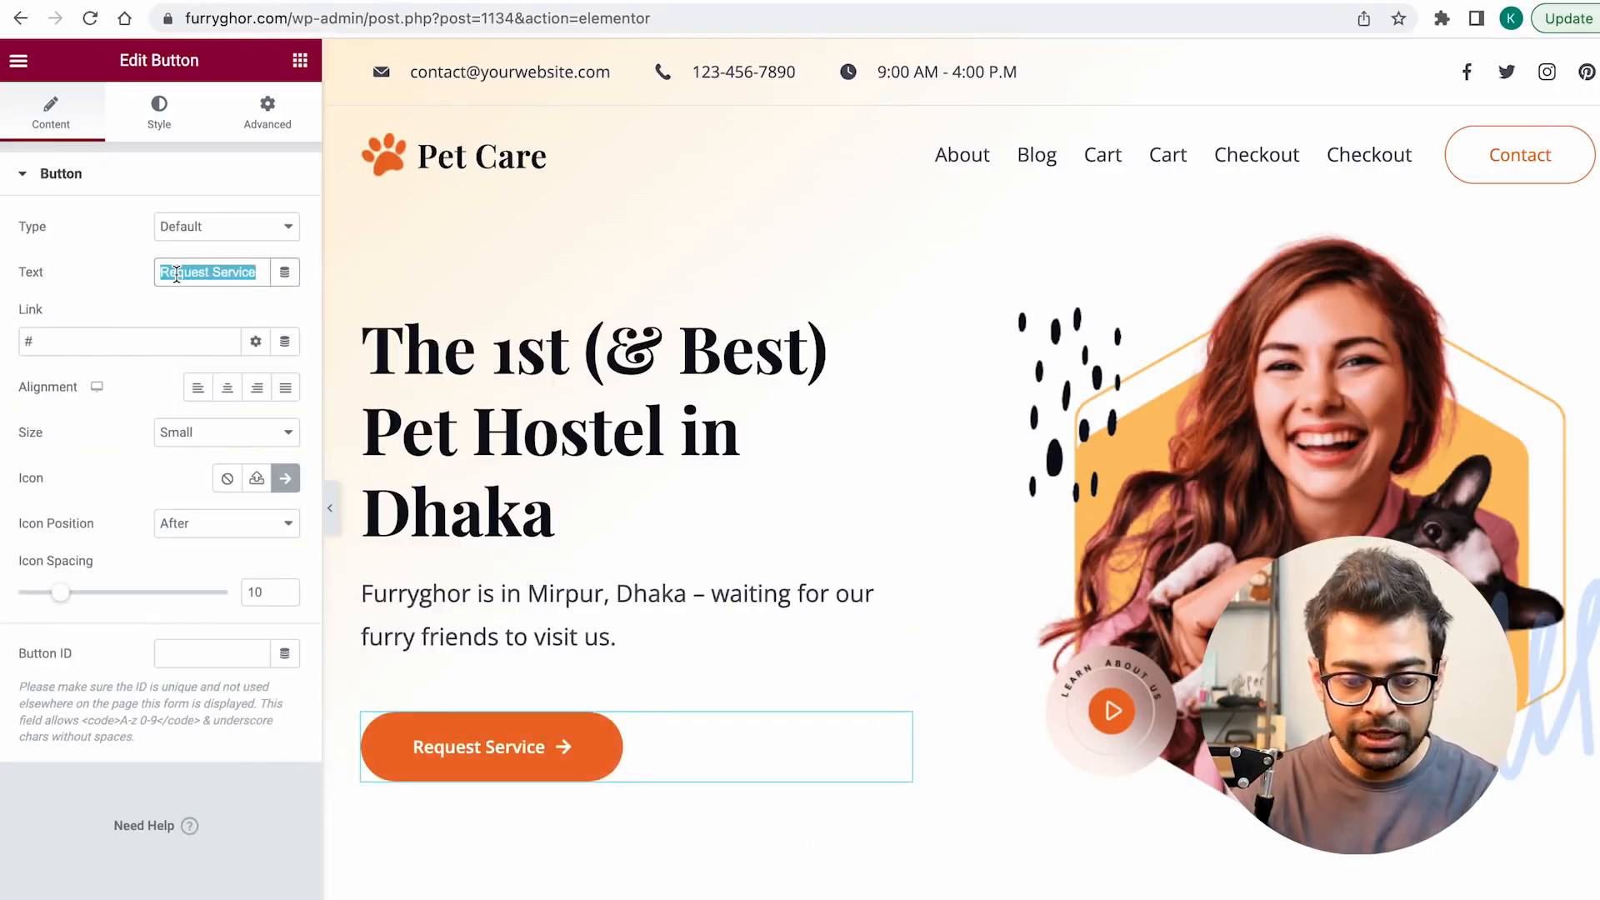
text(Talk to Us)
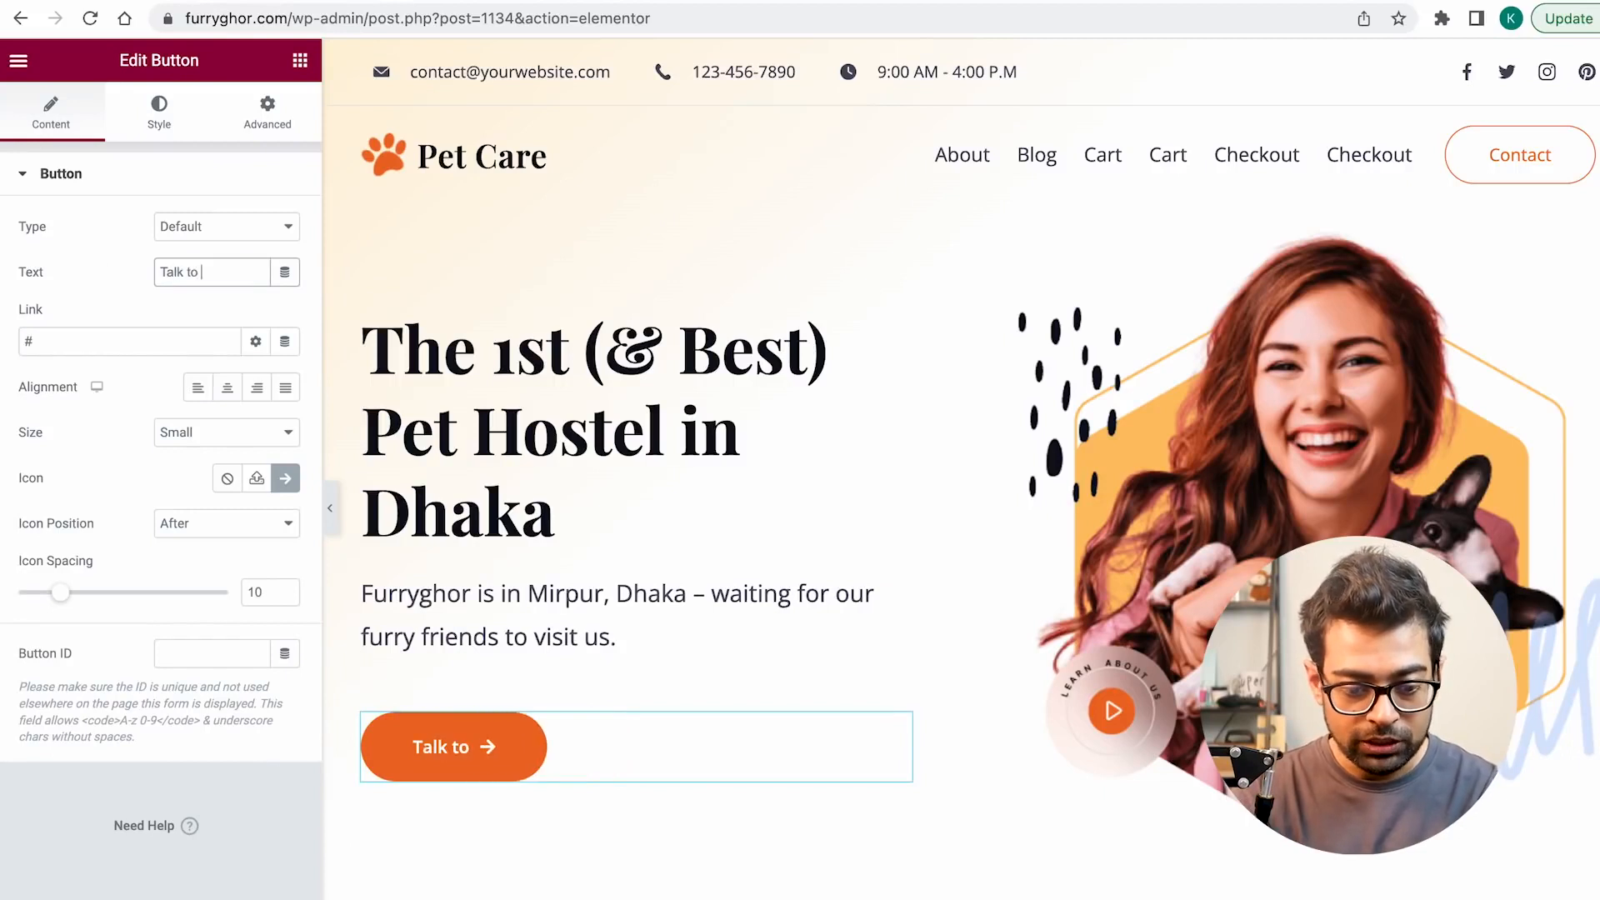
triple_click(119, 331)
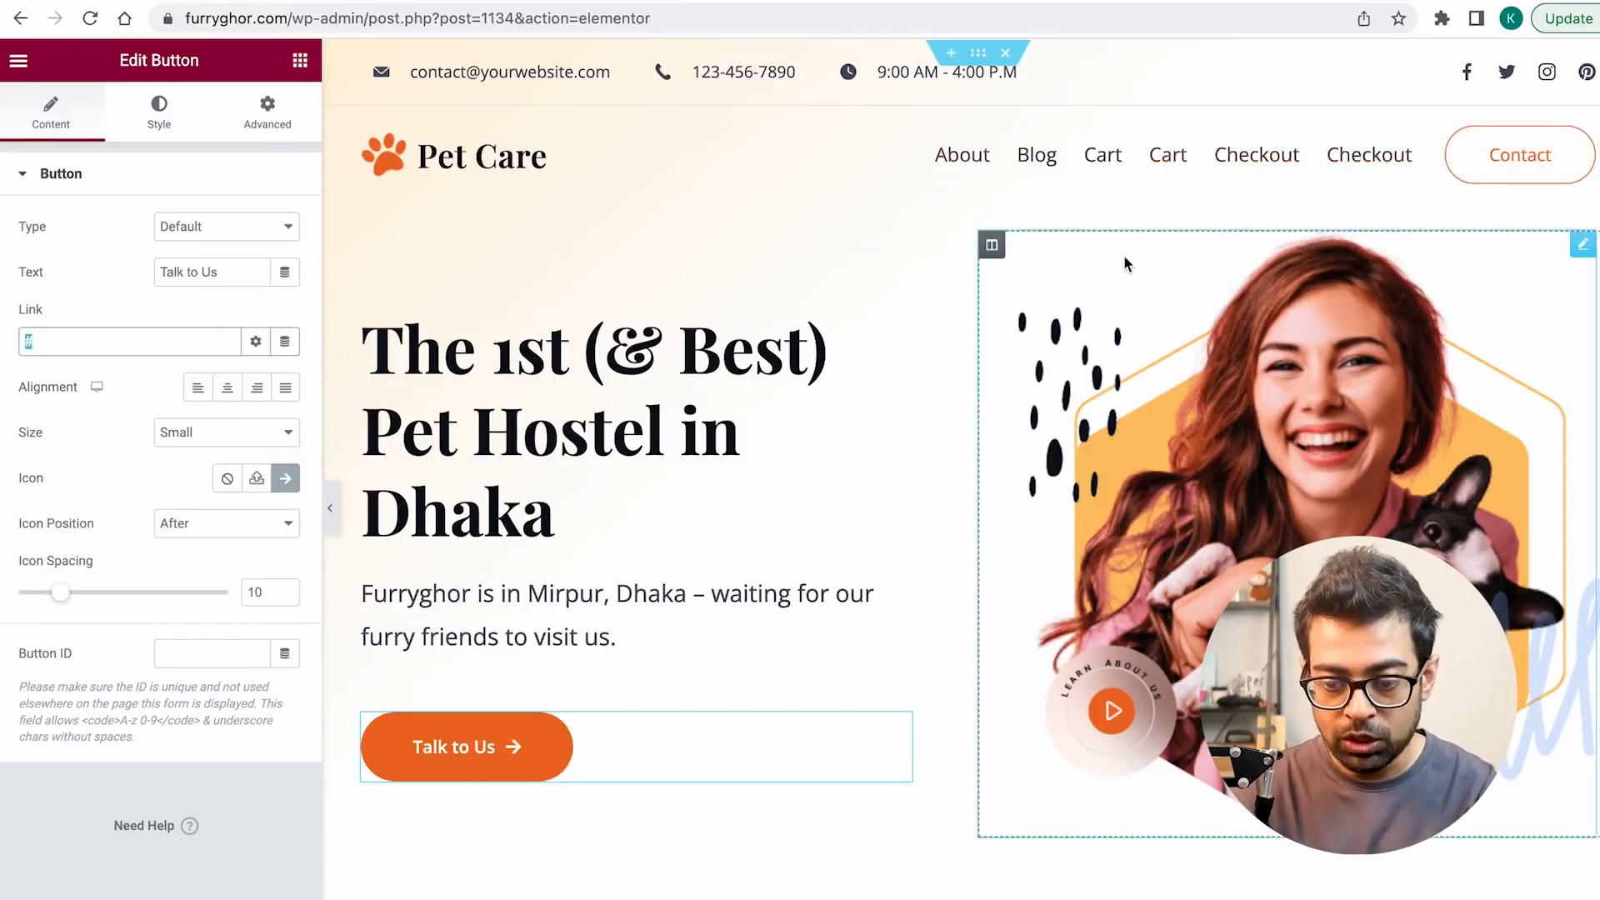
scroll(1264, 200, down, 15)
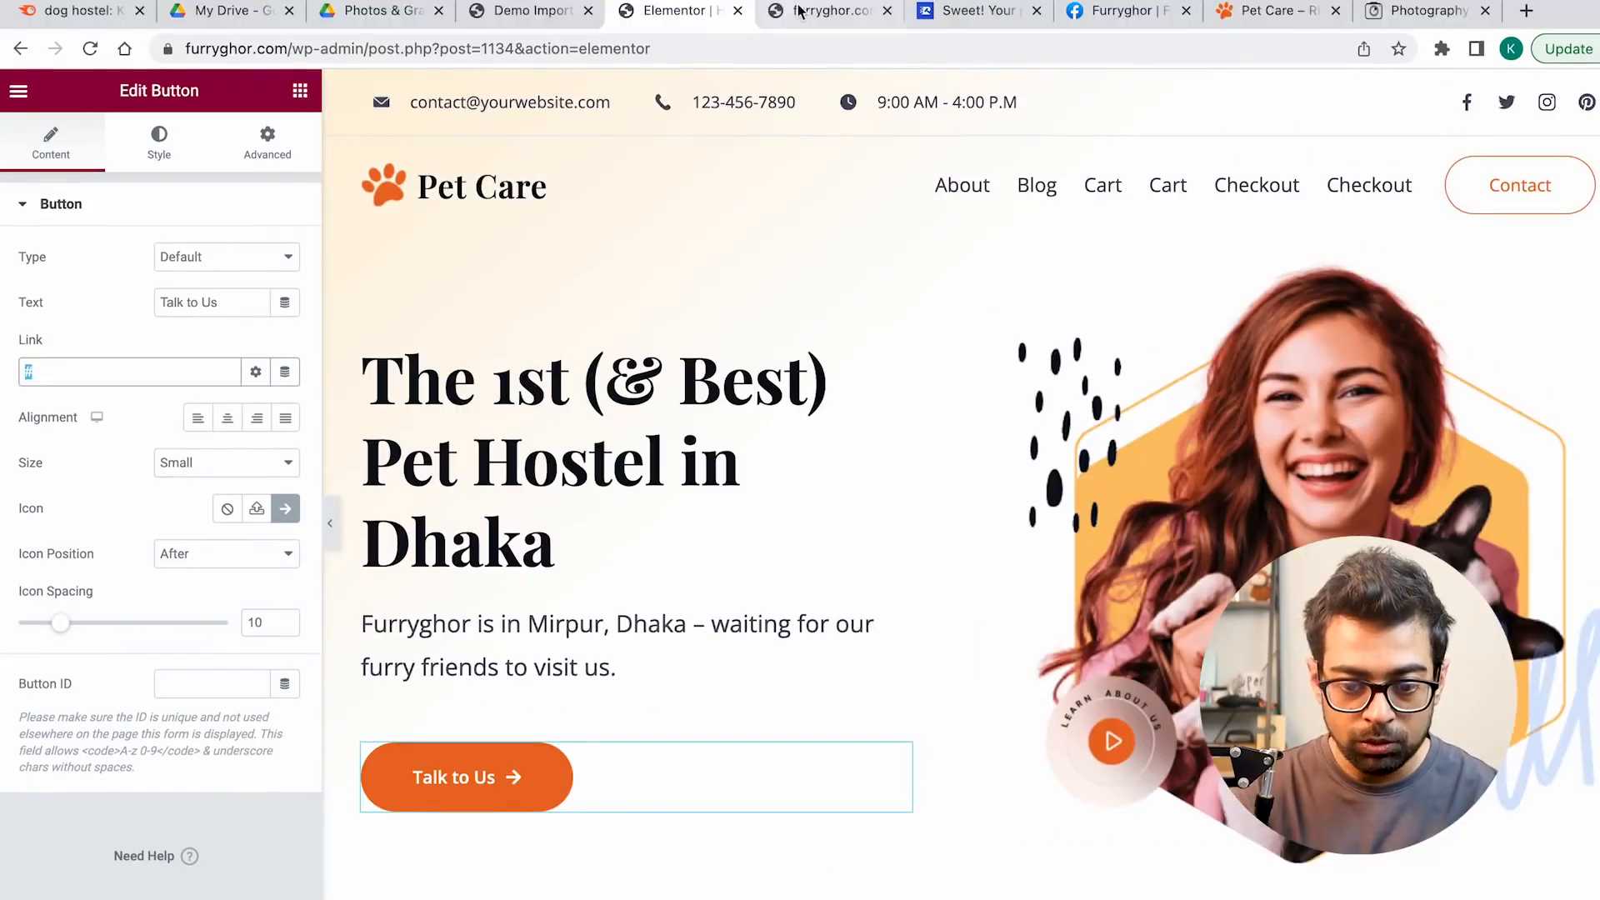
click(821, 10)
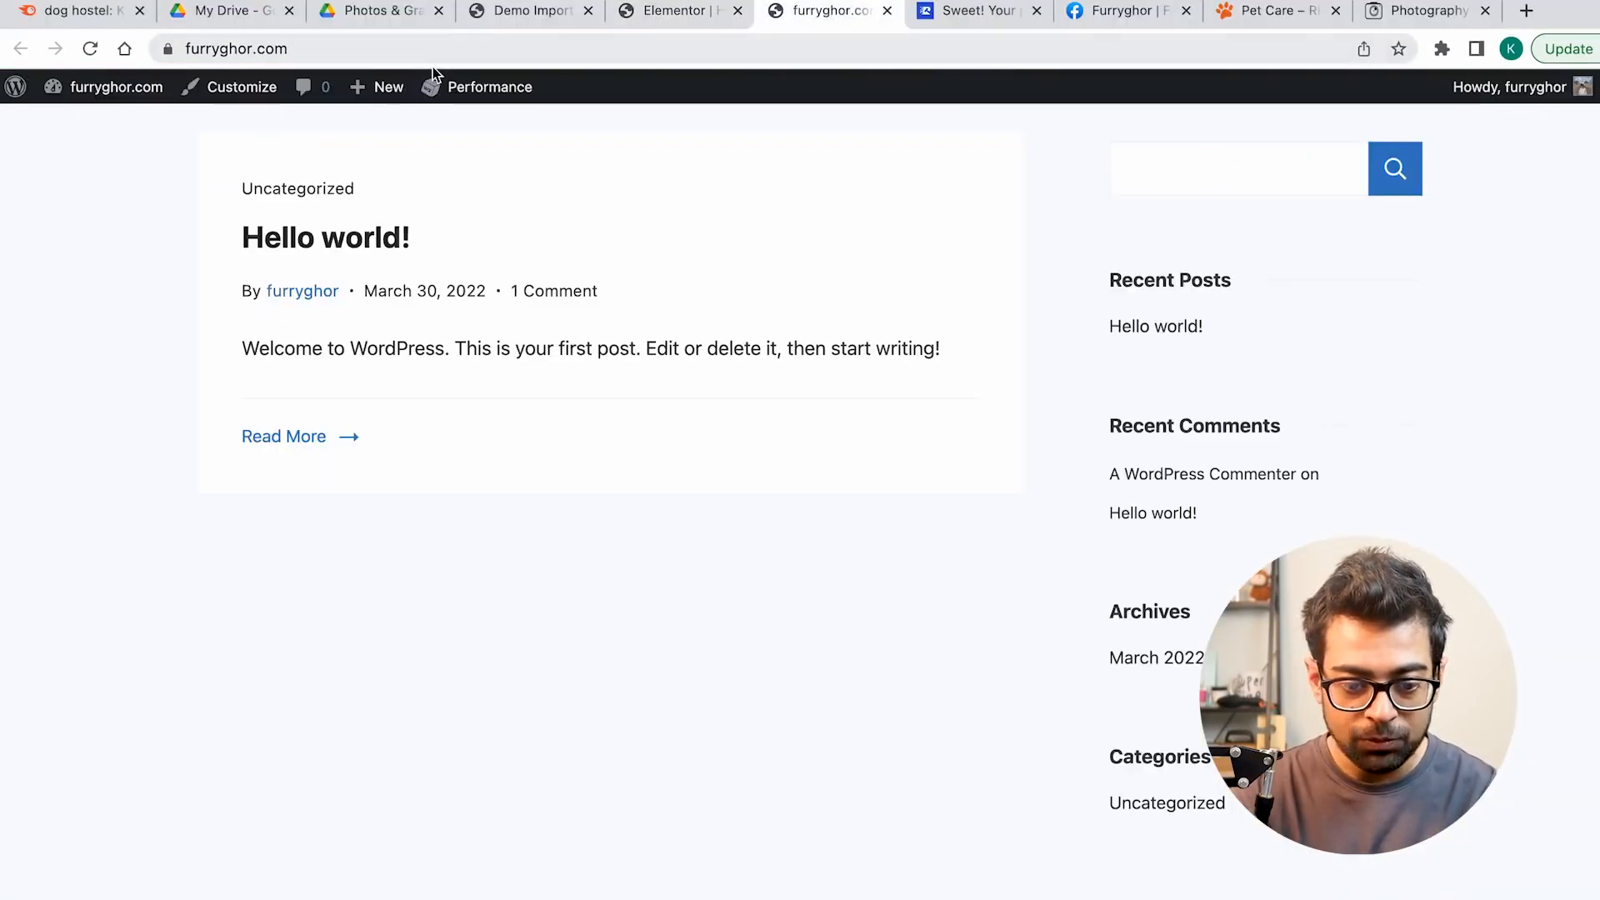
click(400, 48)
click(400, 49)
text(contac)
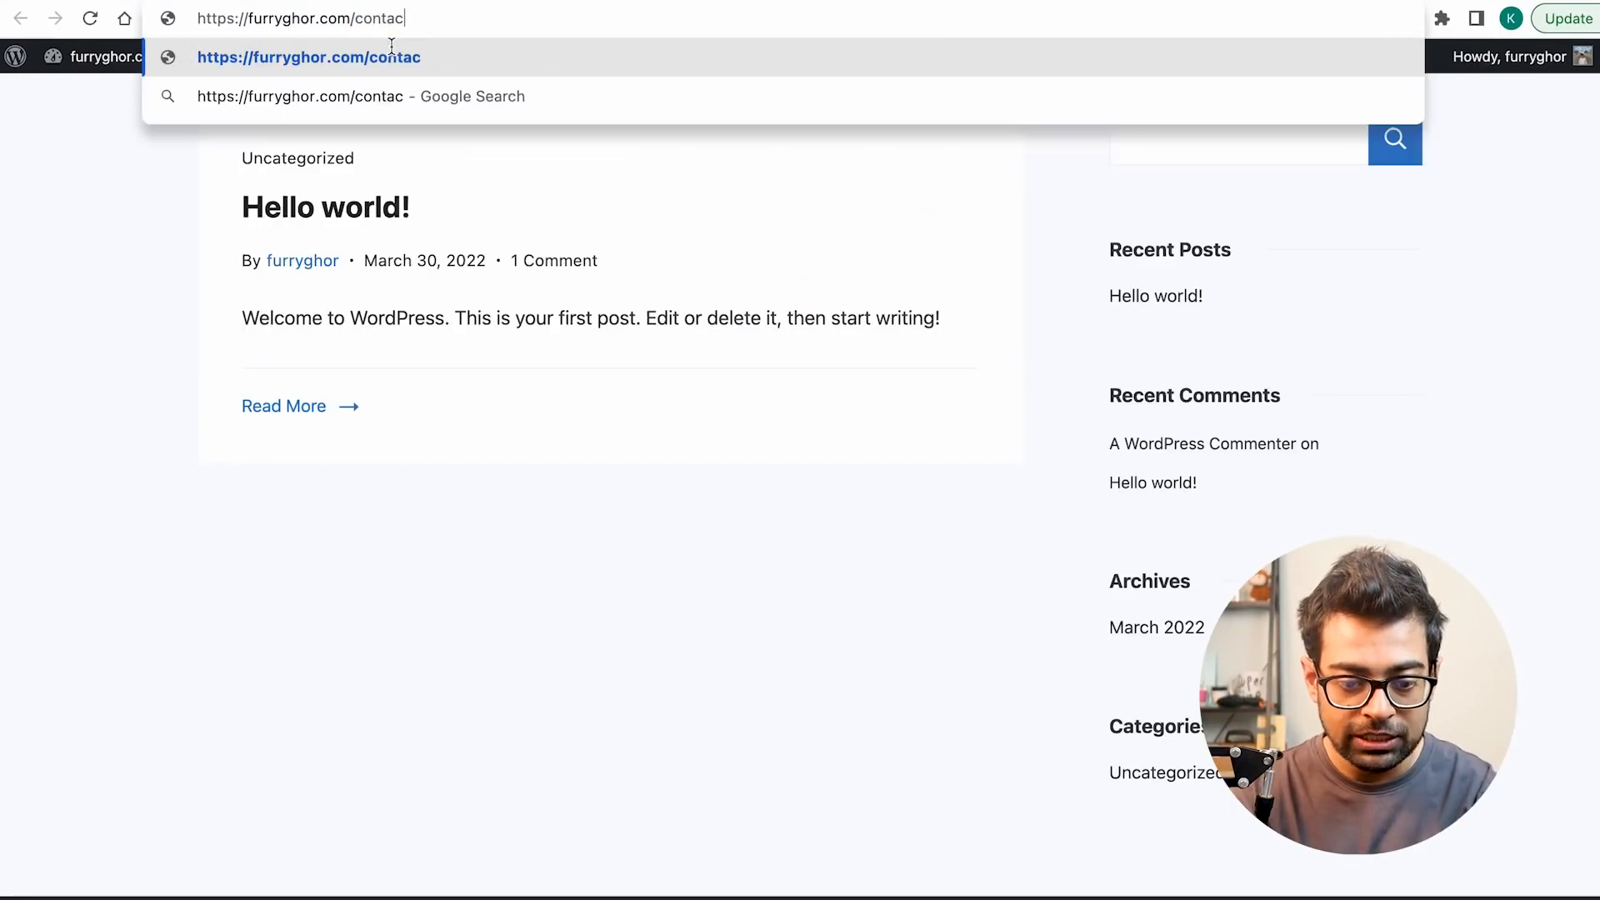
text(t)
key(Return)
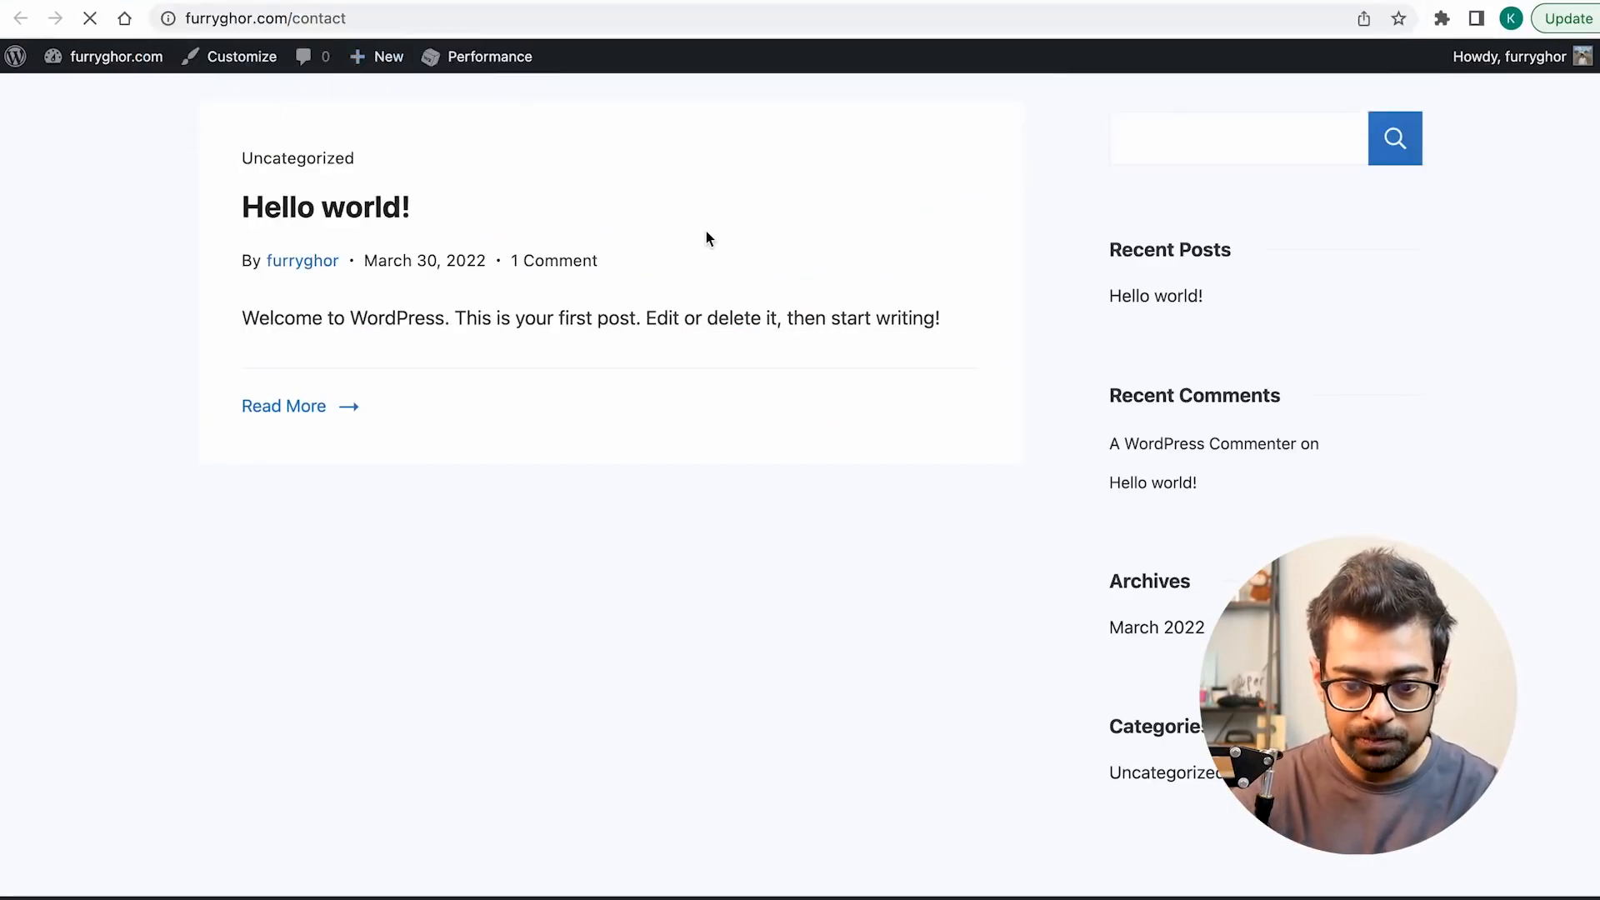
click(412, 12)
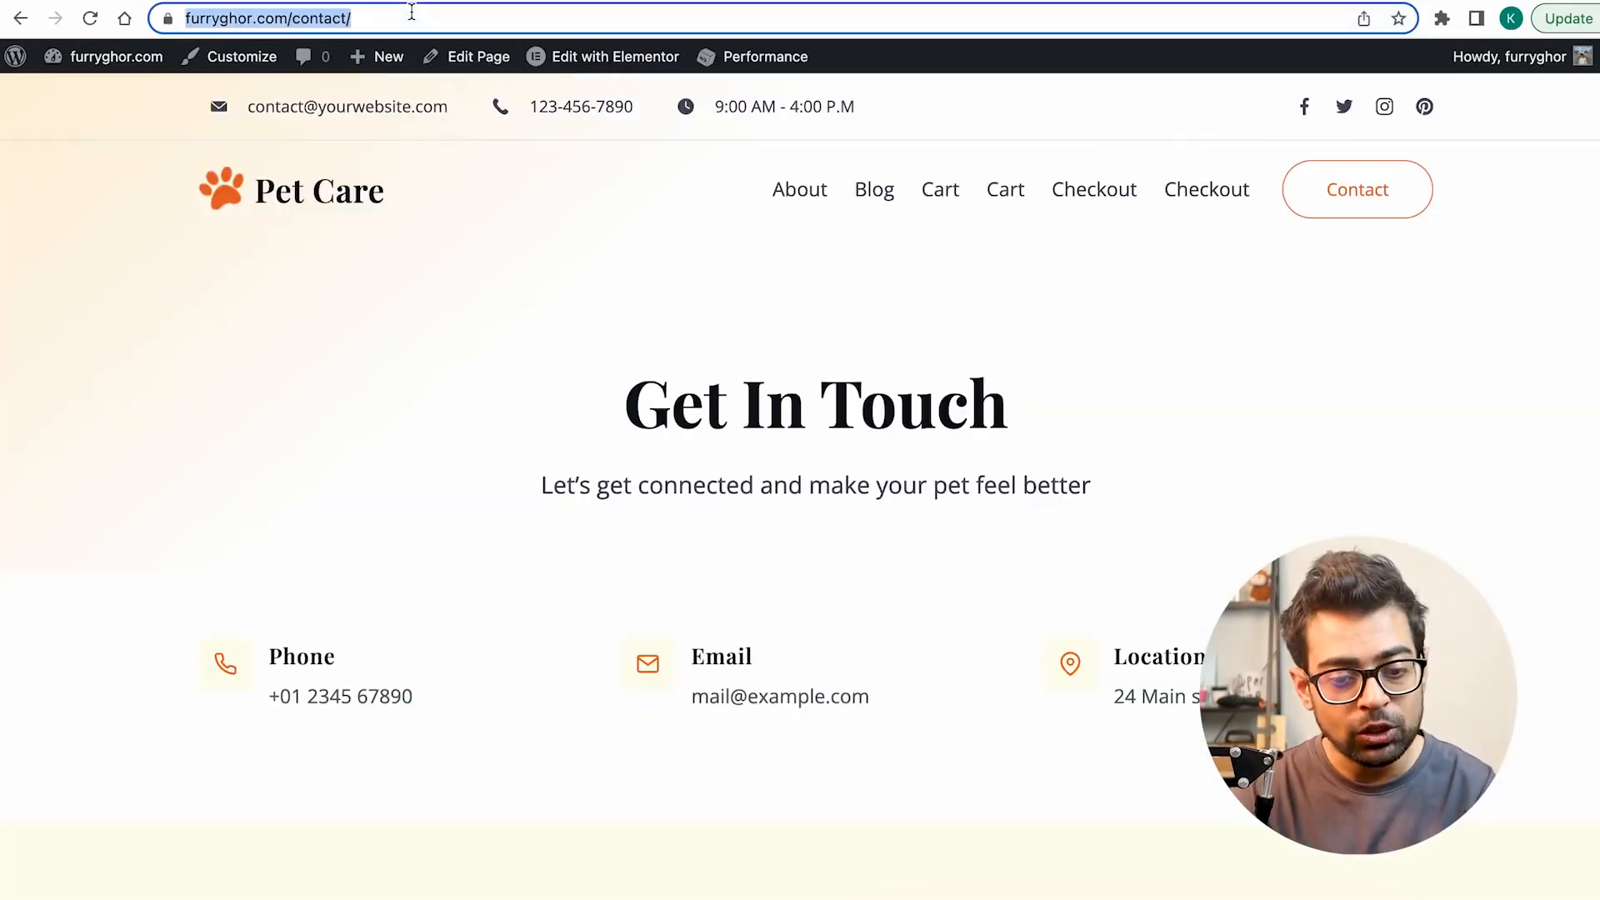
key(ctrl+c)
click(97, 361)
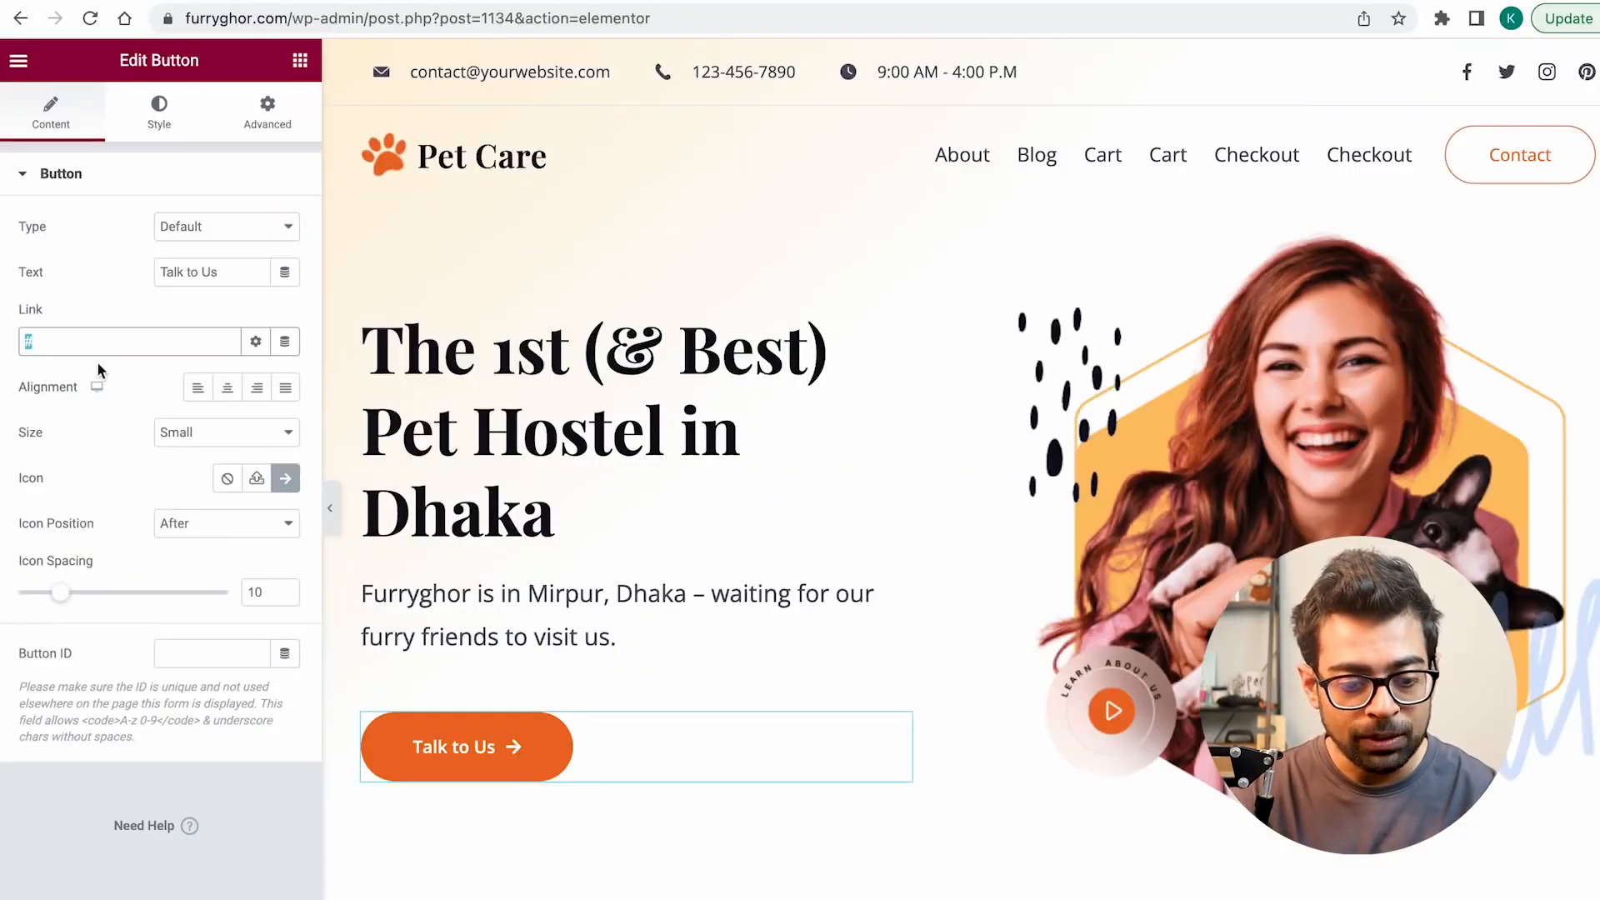
key(ctrl+v)
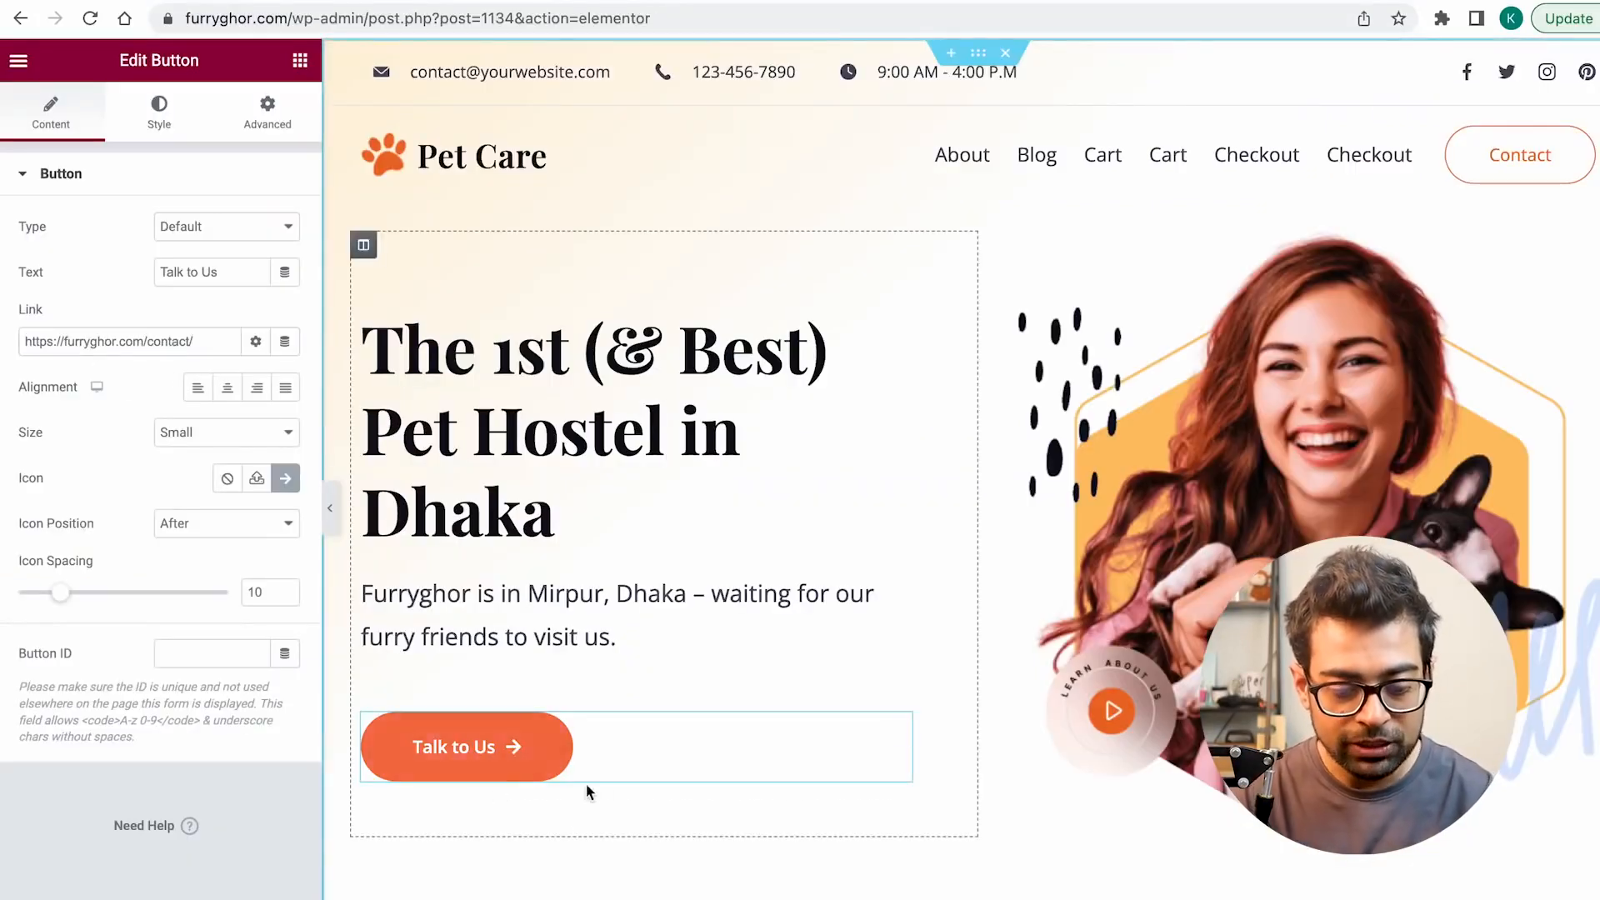
Step: Replace the "What We Do" section heading with "Why Furryghor?"
scroll(518, 749, down, 5)
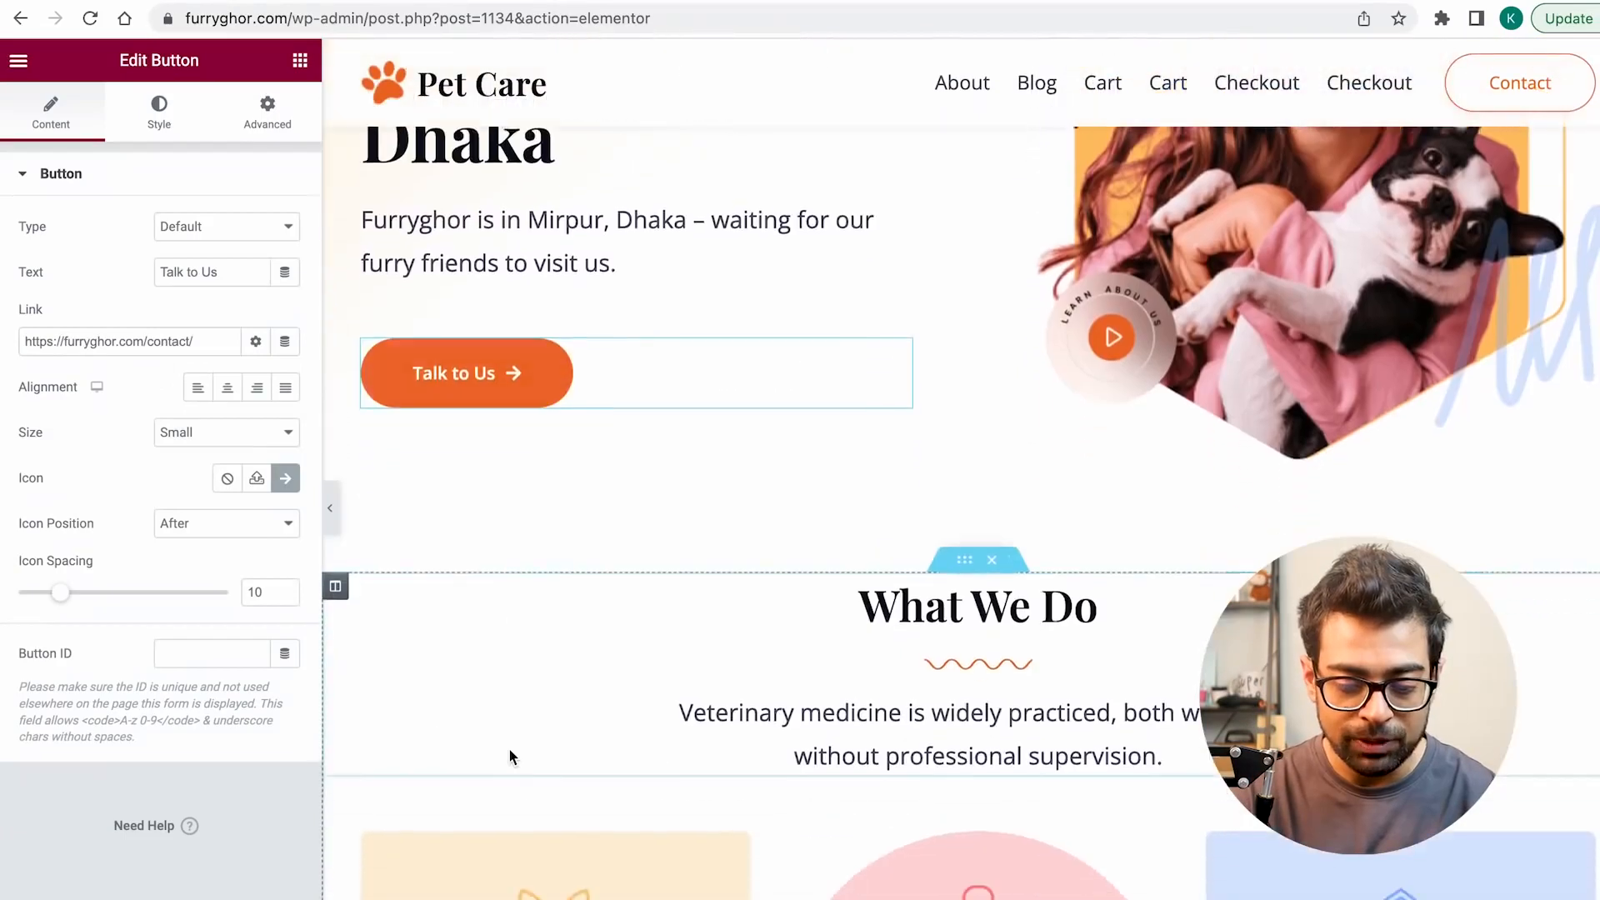
click(1130, 593)
key(ctrl+a)
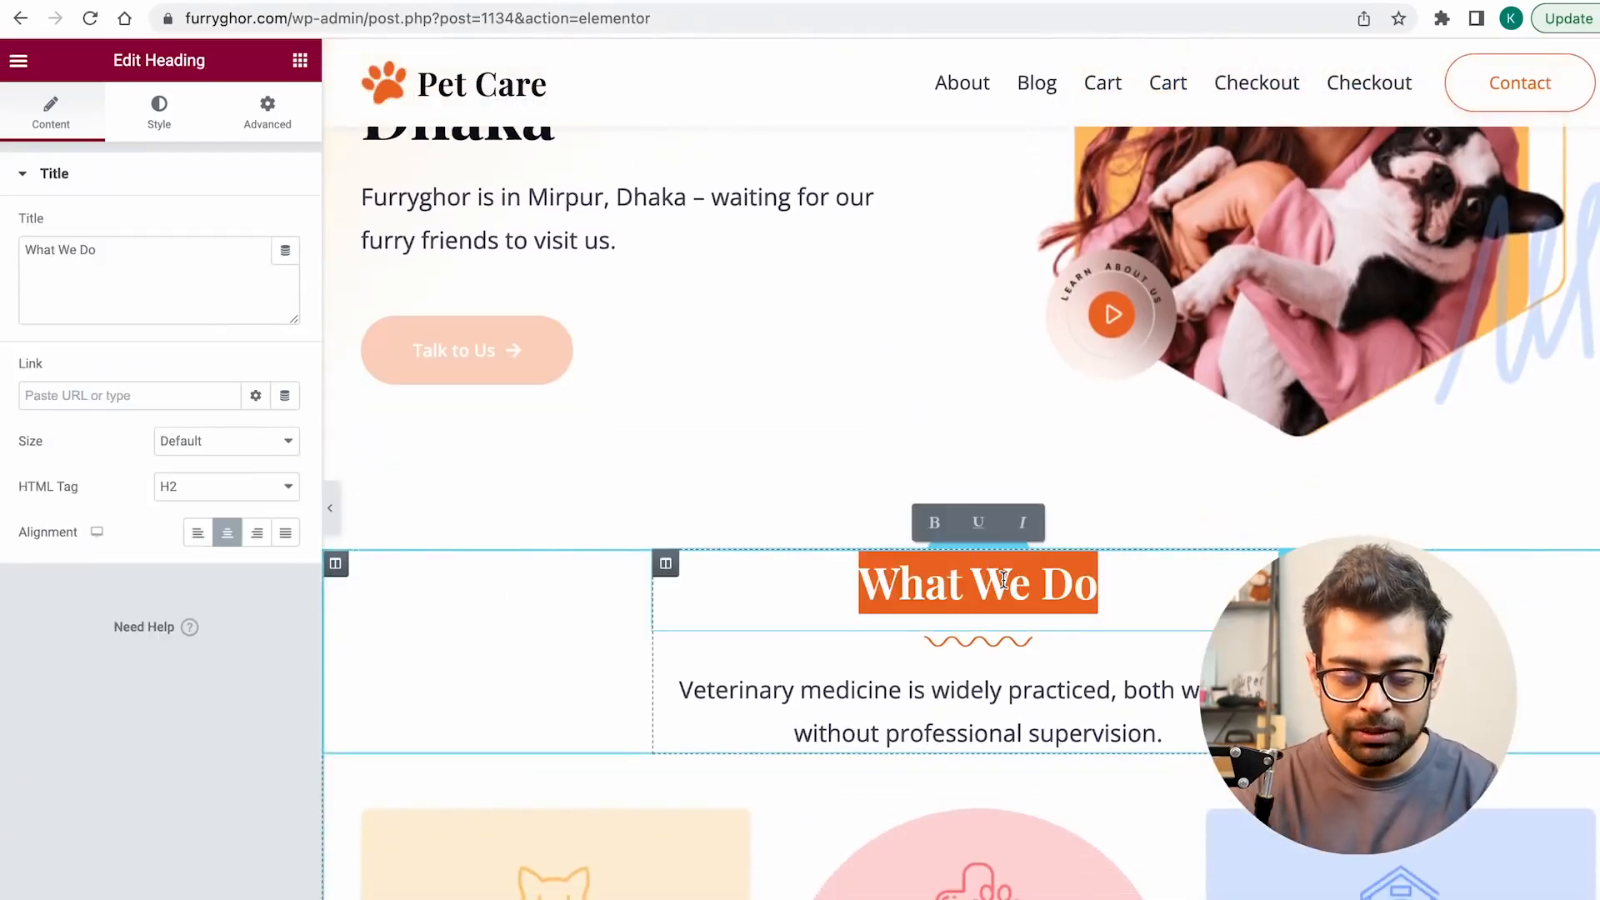
text(Service)
key(BackSpace)
key(BackSpace)
key(BackSpace)
key(BackSpace)
key(BackSpace)
key(BackSpace)
key(BackSpace)
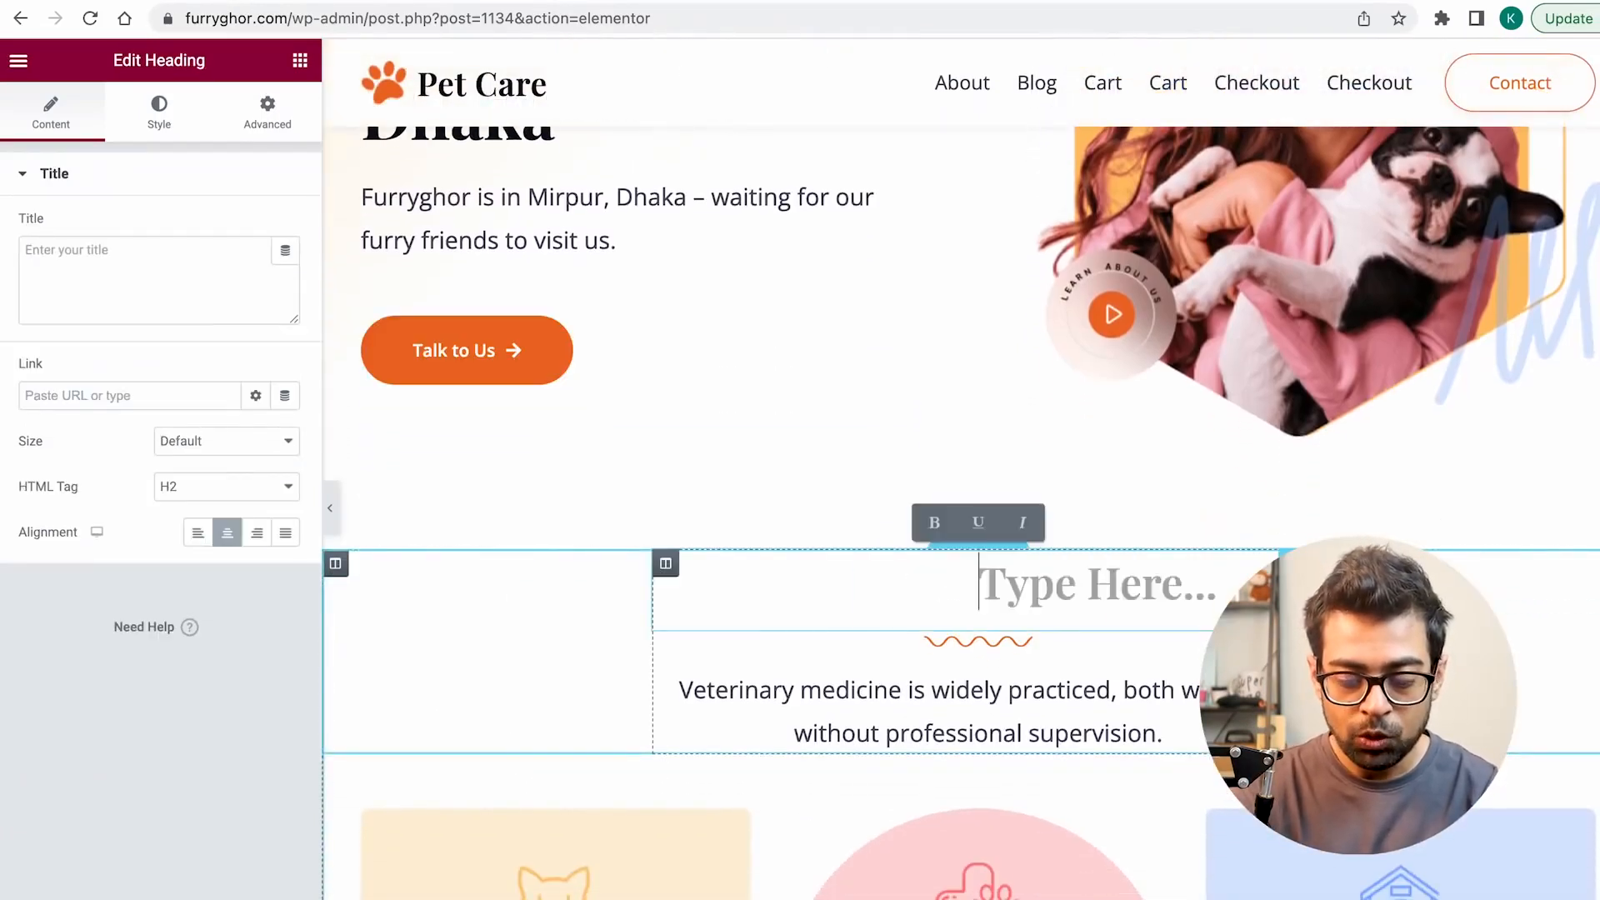
text(Why Furryghor?)
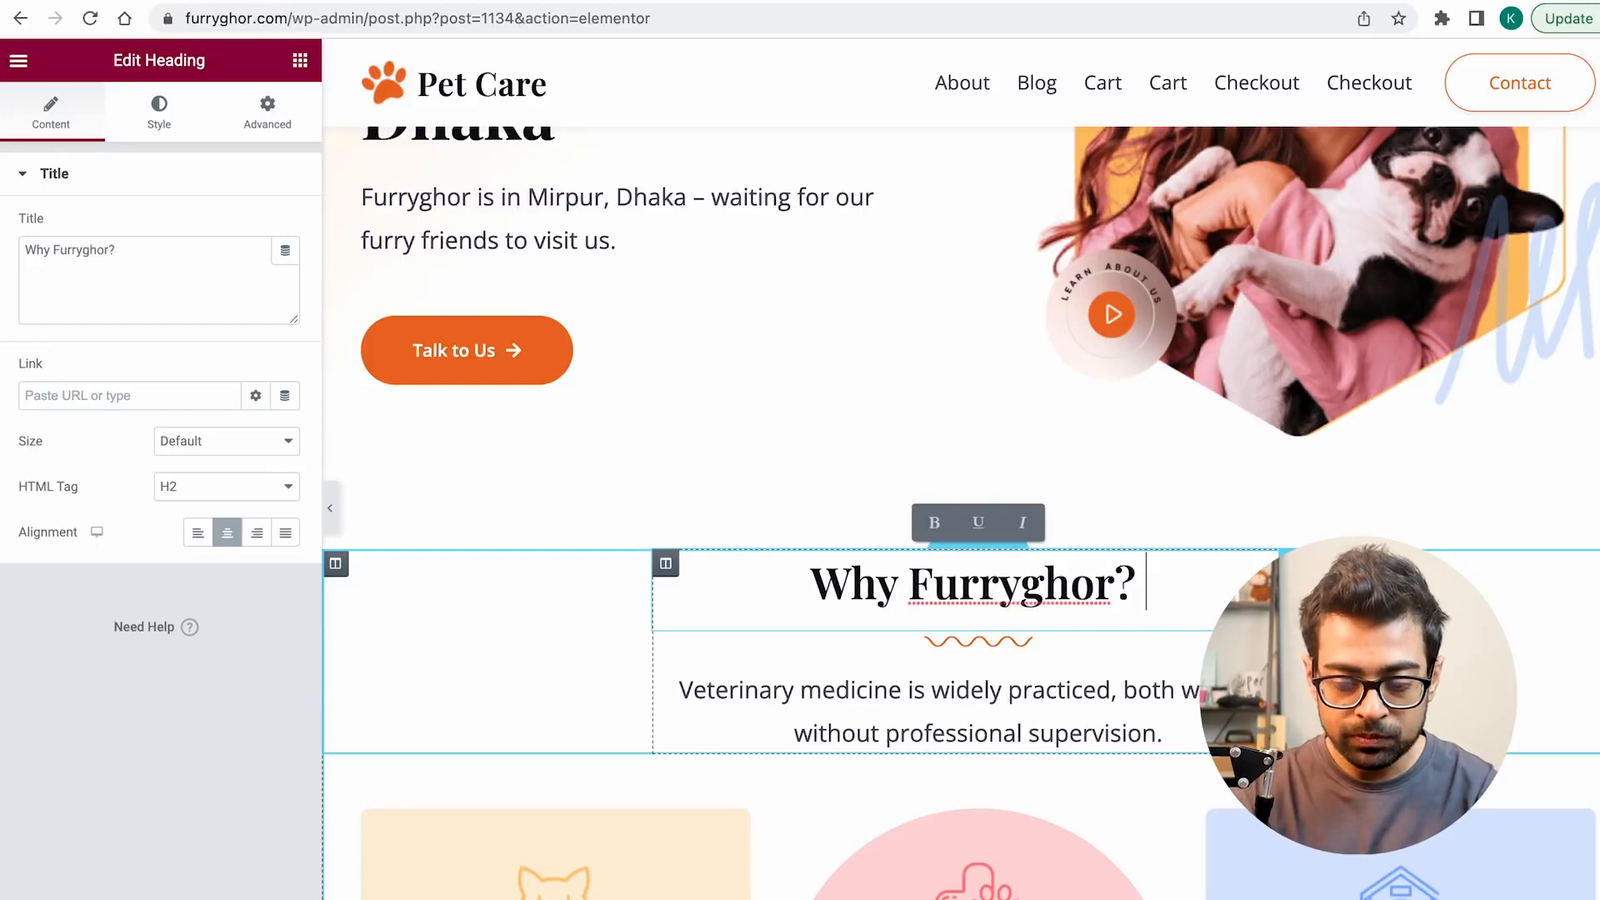
Step: Rewrite the description under the "Why Furryghor?" heading as "Powered by PAW Foundation, Furryghor is the best pet hostel in Bangladesh"
scroll(1004, 677, down, 5)
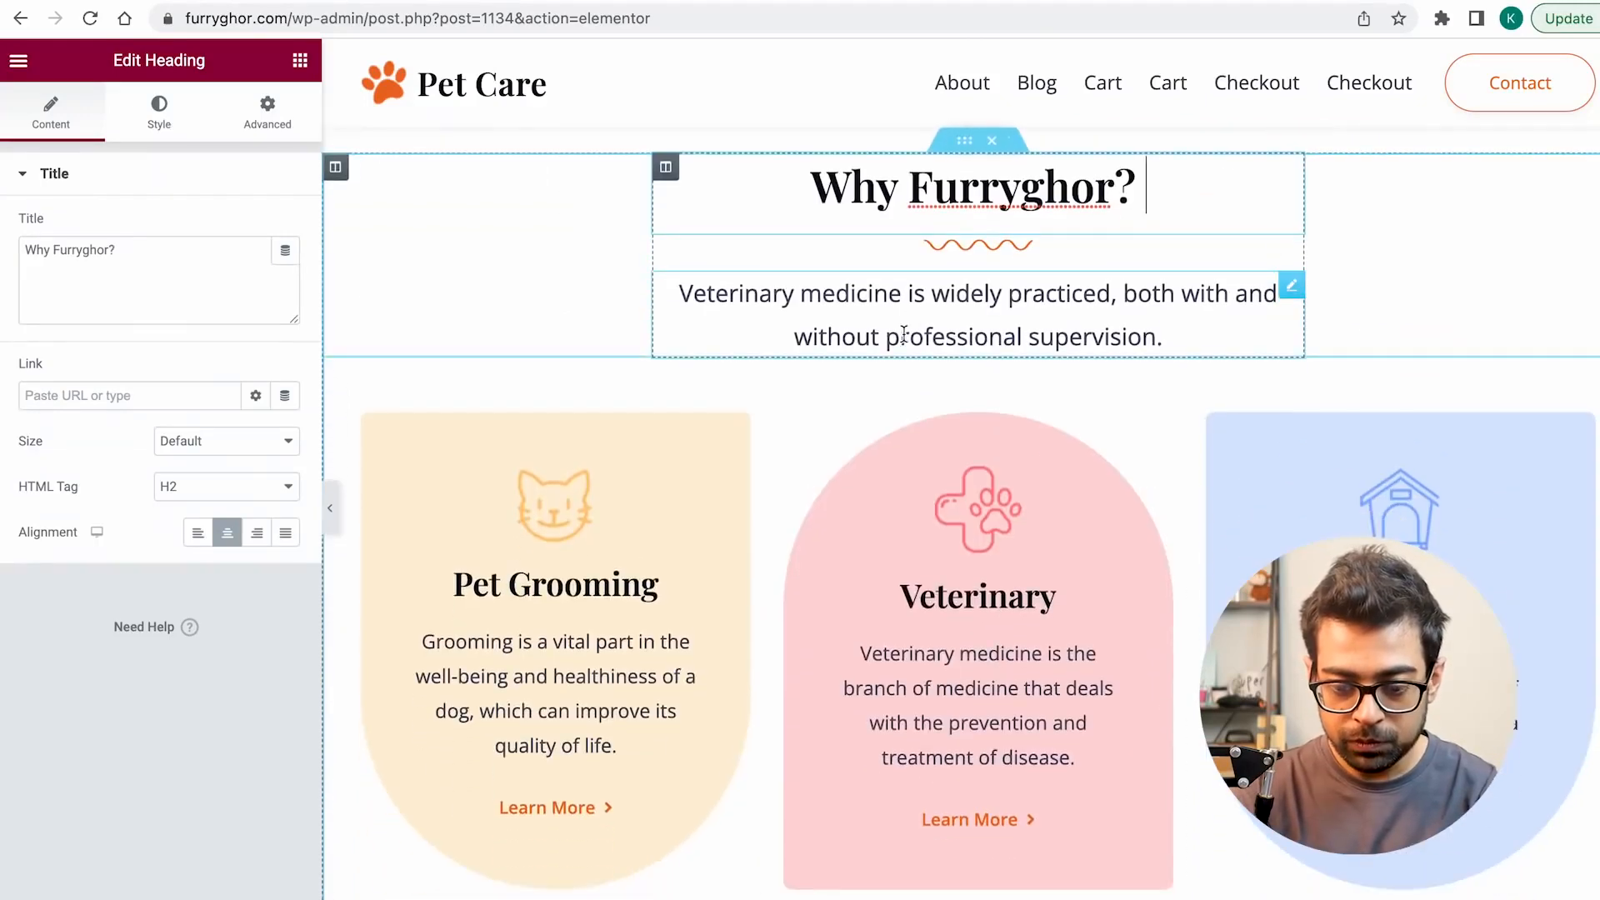
triple_click(904, 334)
text(P)
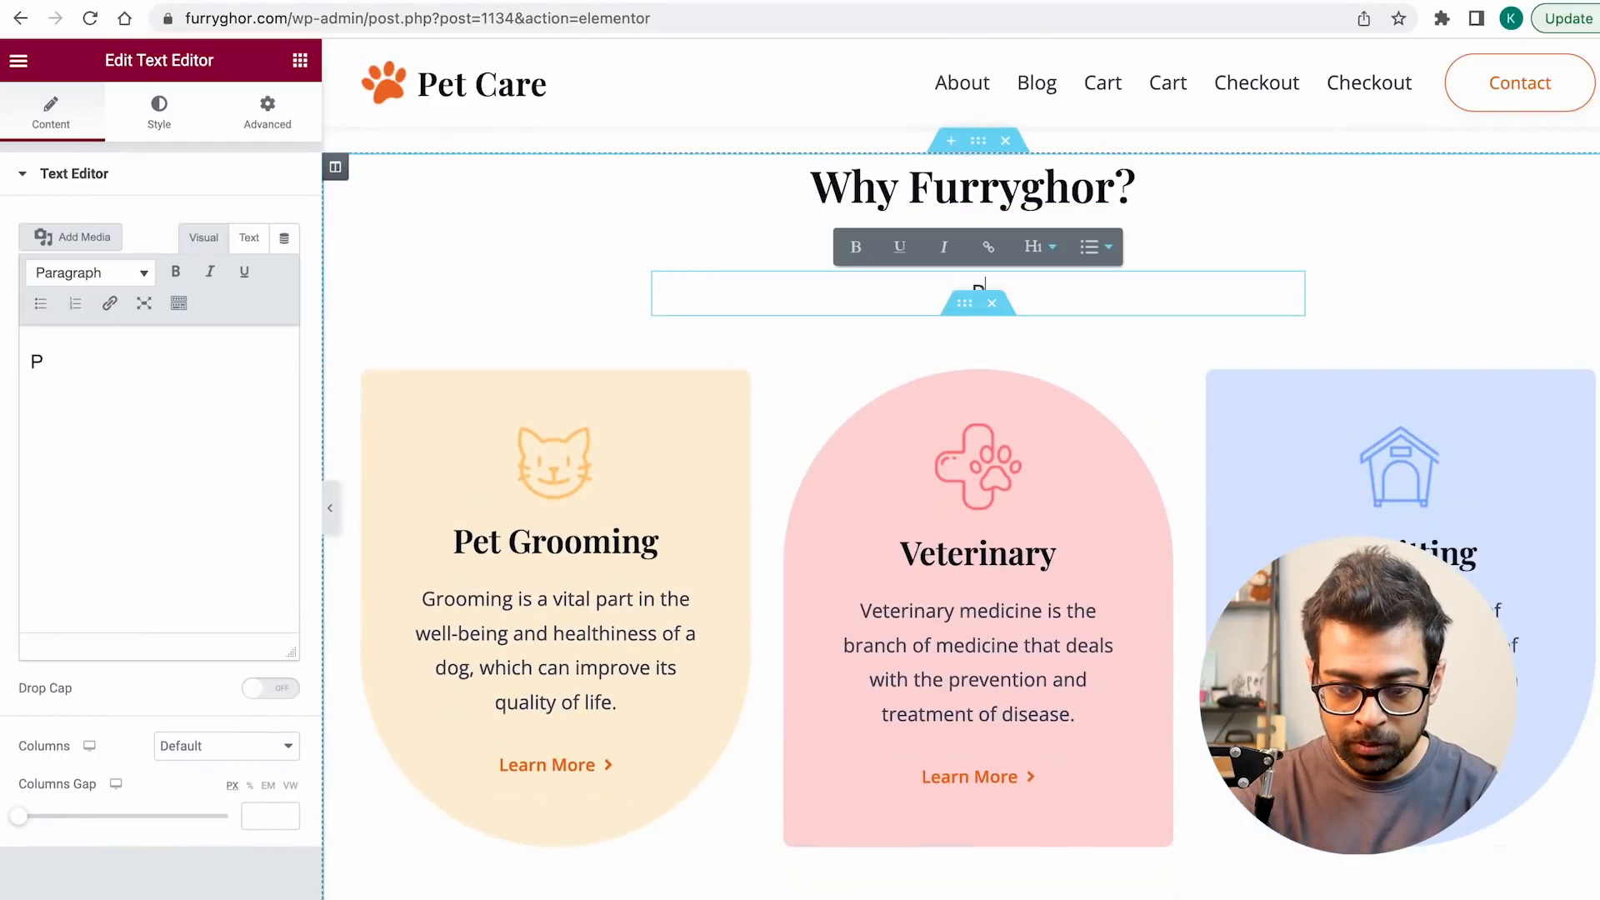
text(owered by)
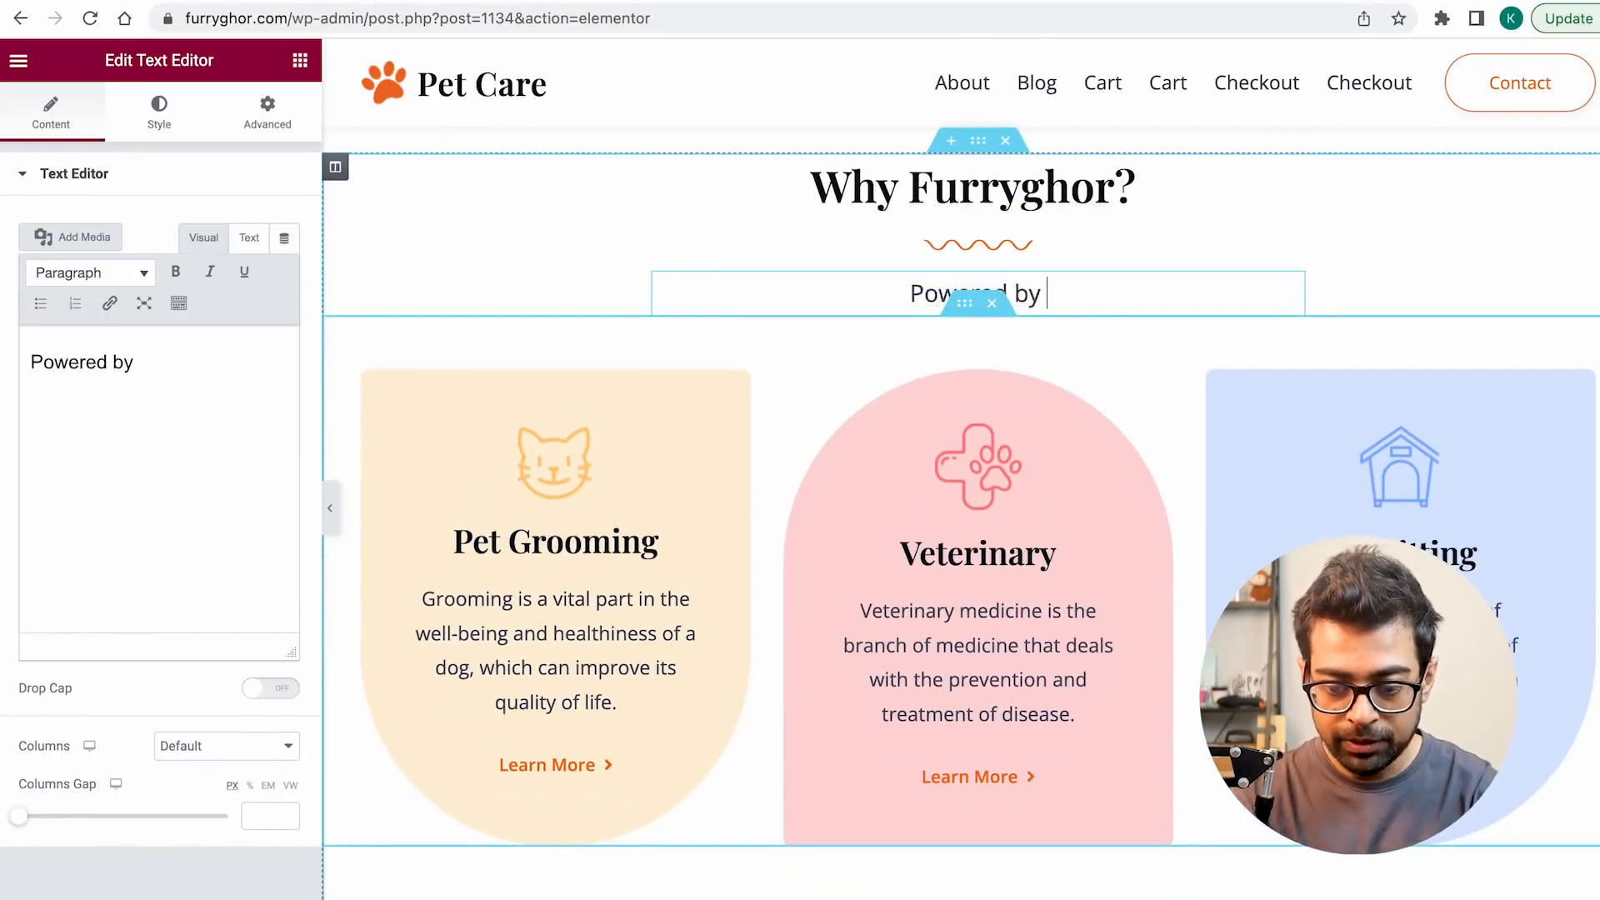
text( PAW Foundati)
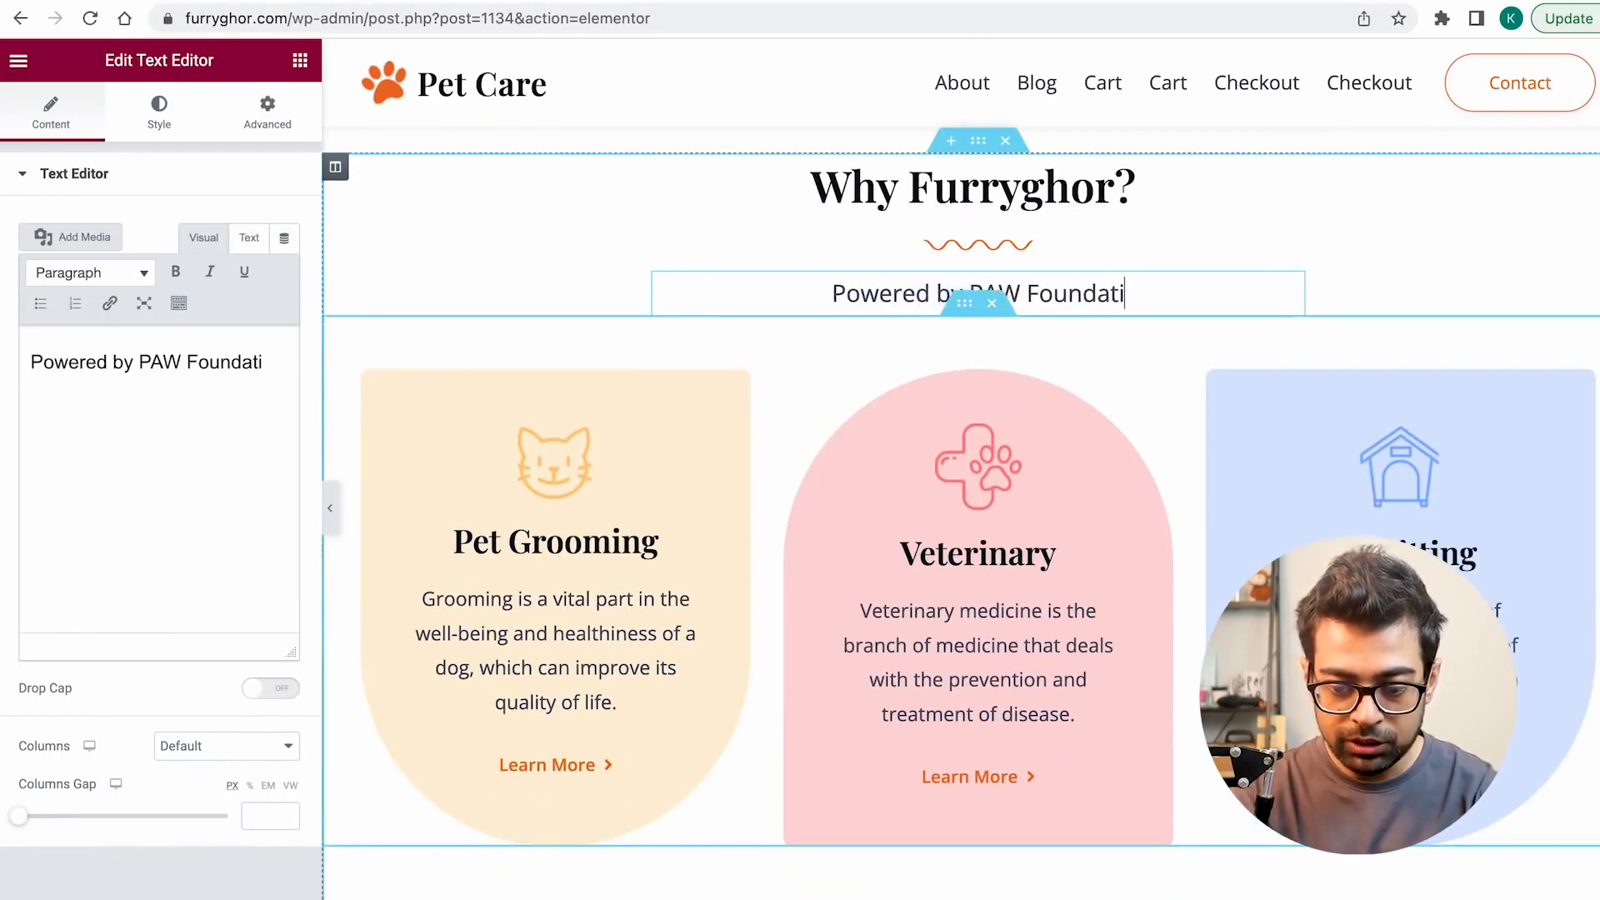
text(on, Furryghor is )
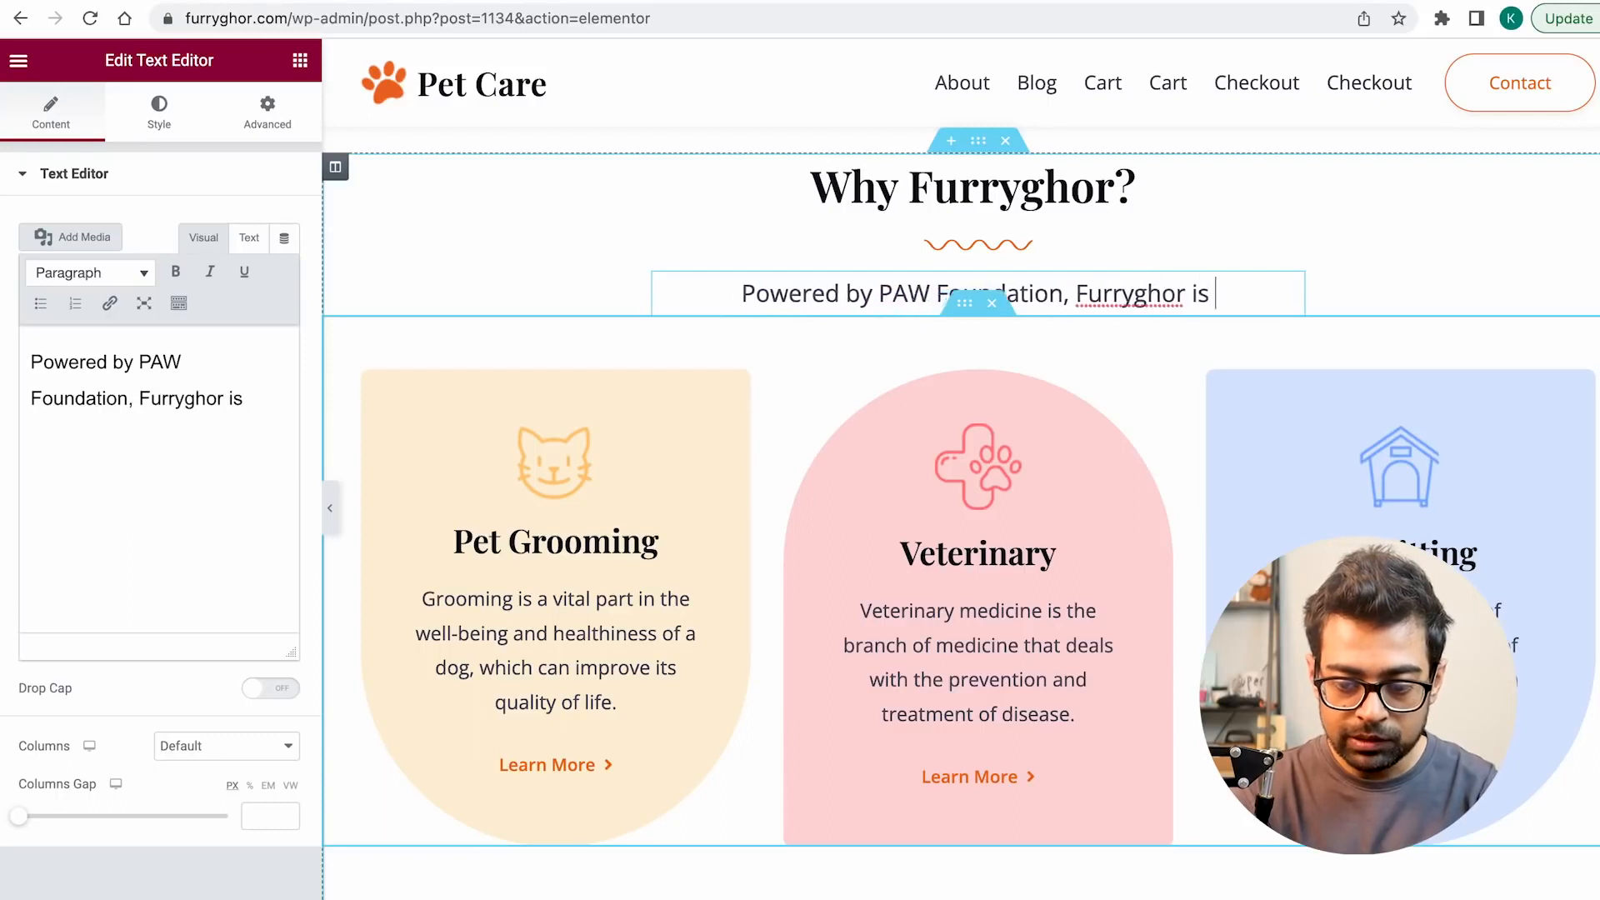
text(the best pet hostel in D)
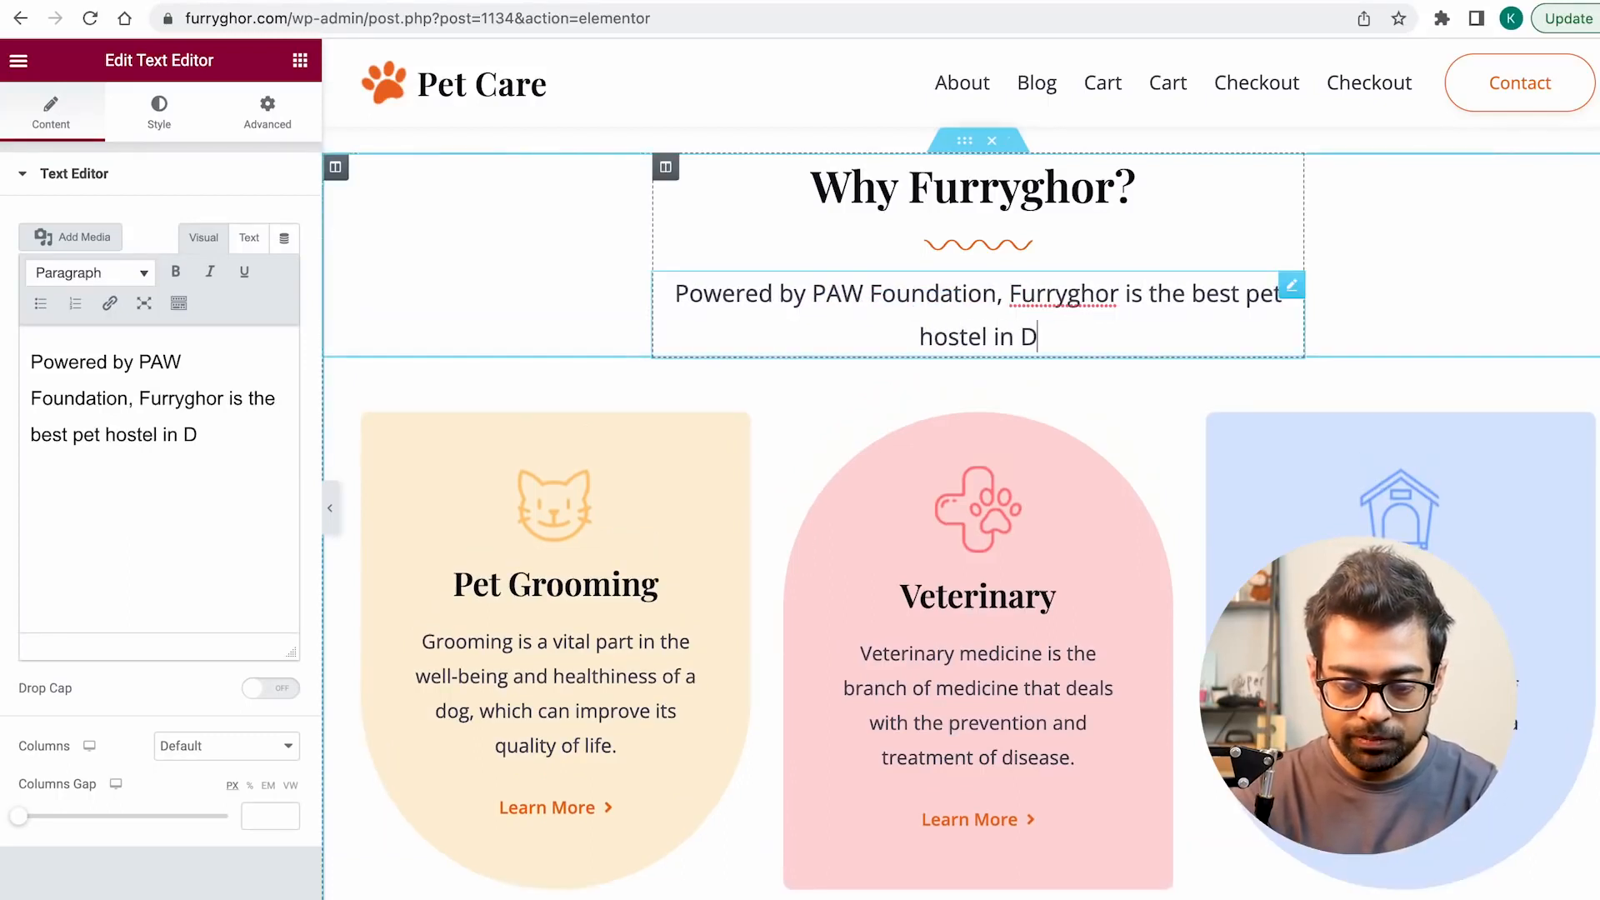
key(BackSpace)
text(Bangladesh)
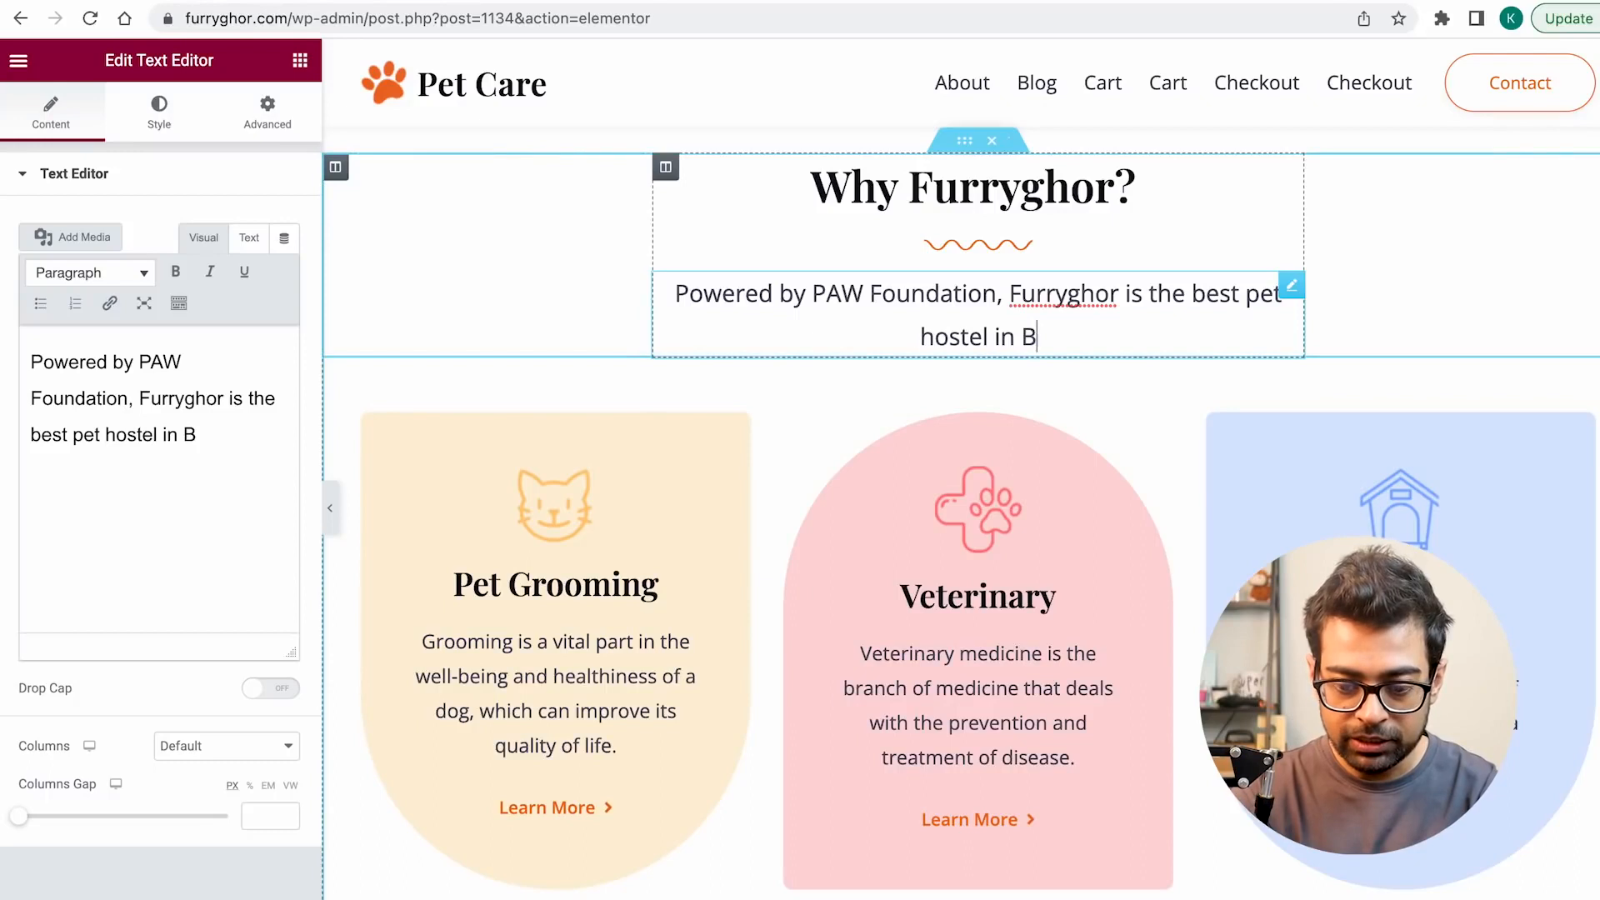
Step: Retitle the Pet Grooming card as "Individual Rooms for Cats"
triple_click(487, 586)
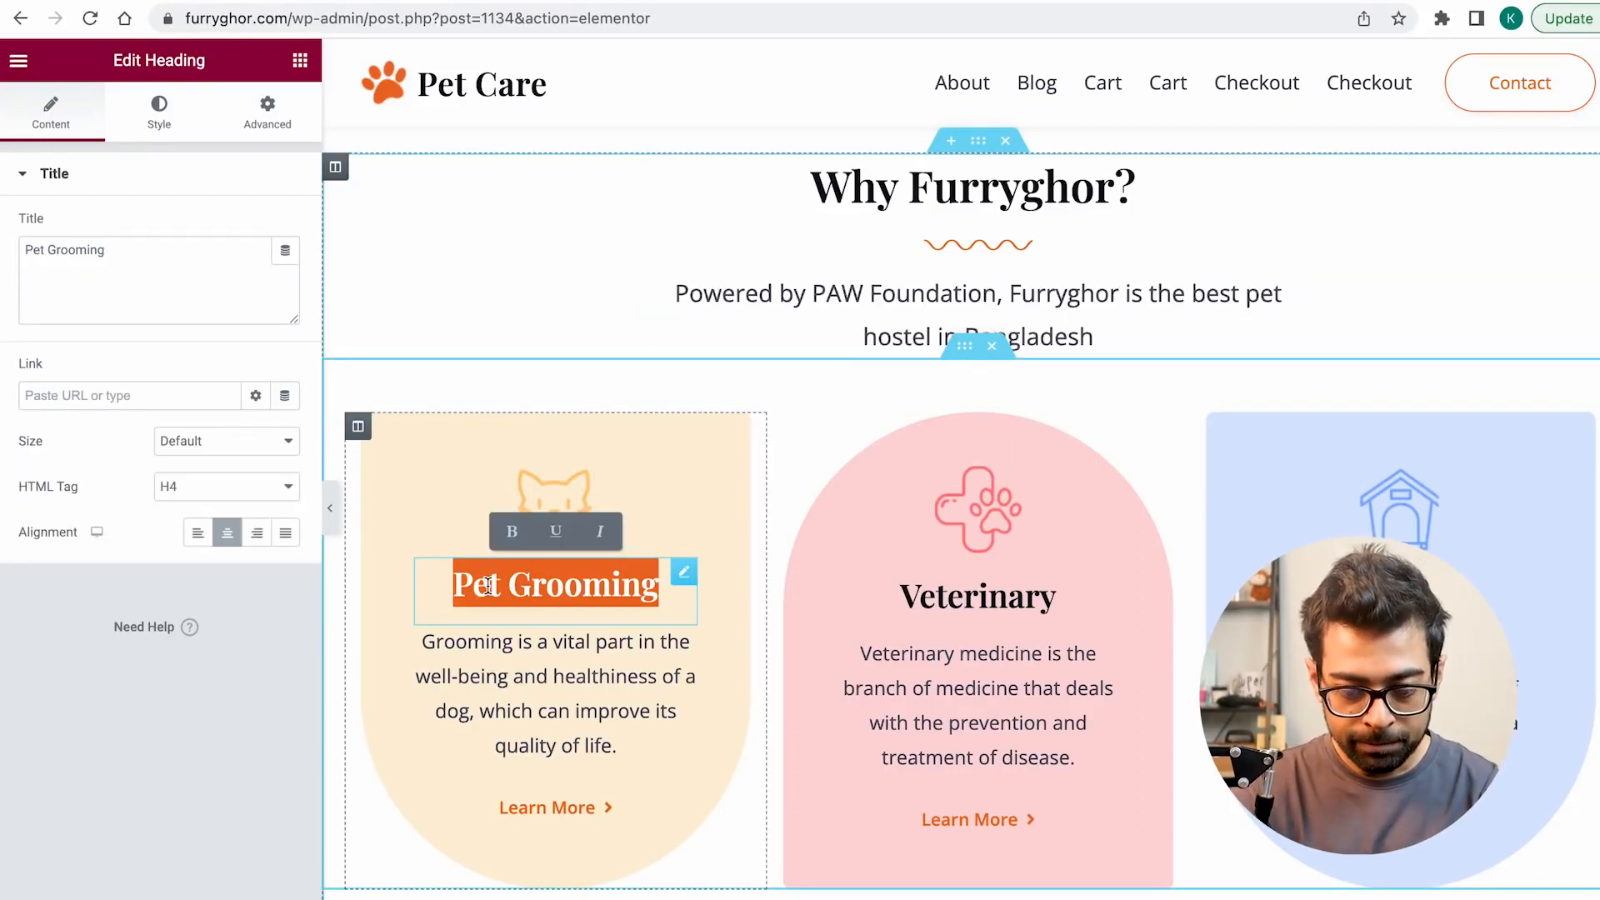
text(Individual )
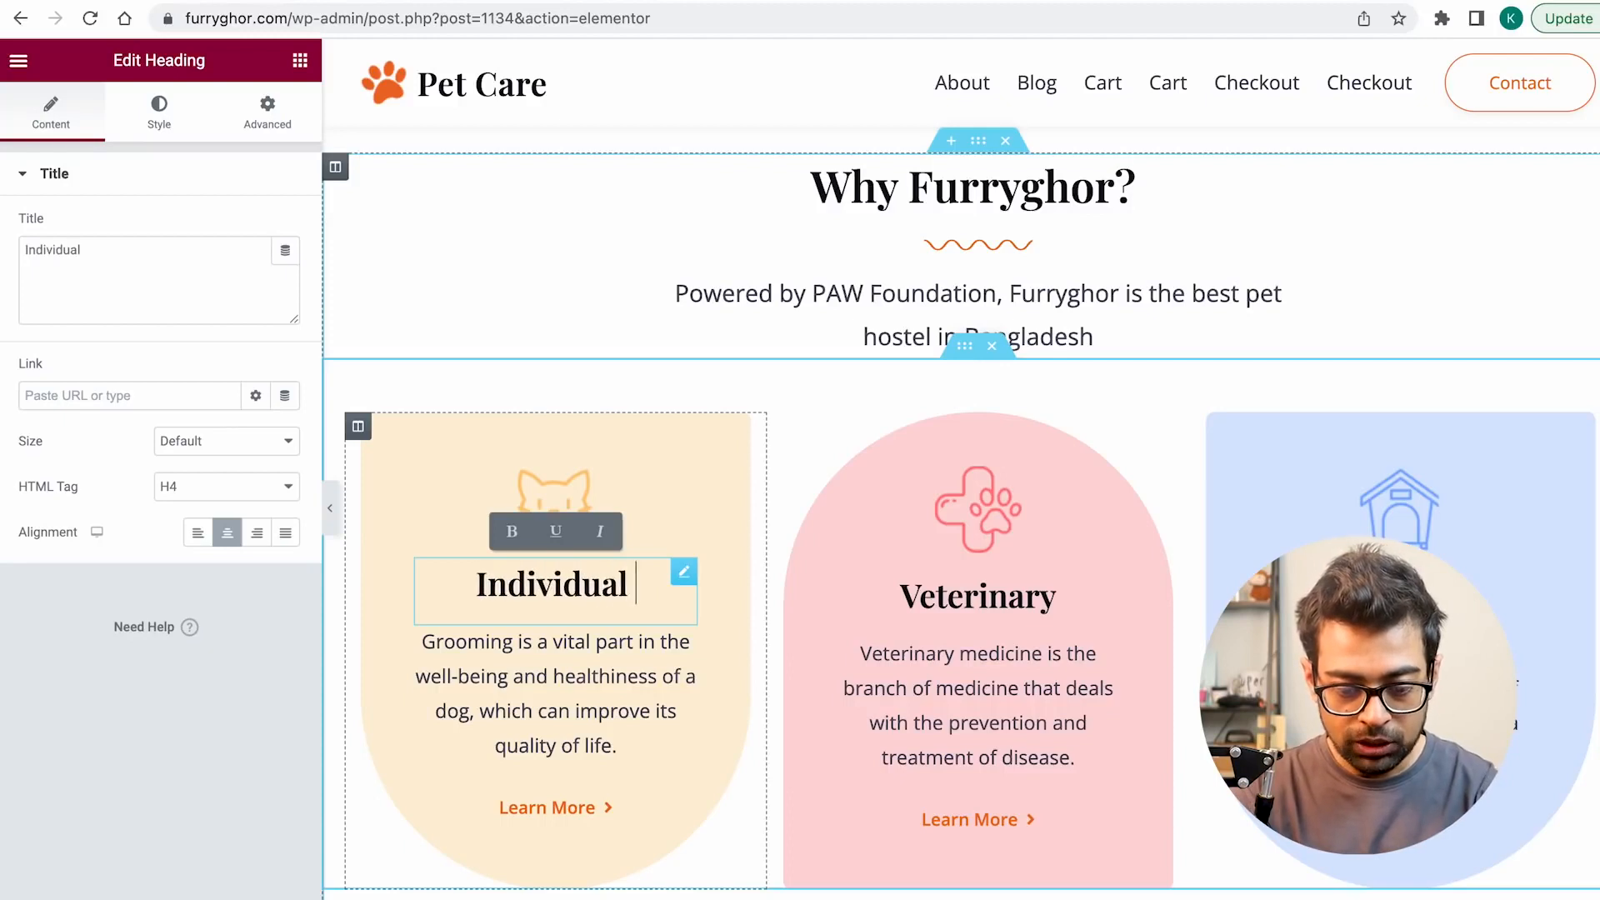
text(Rooms for Cats)
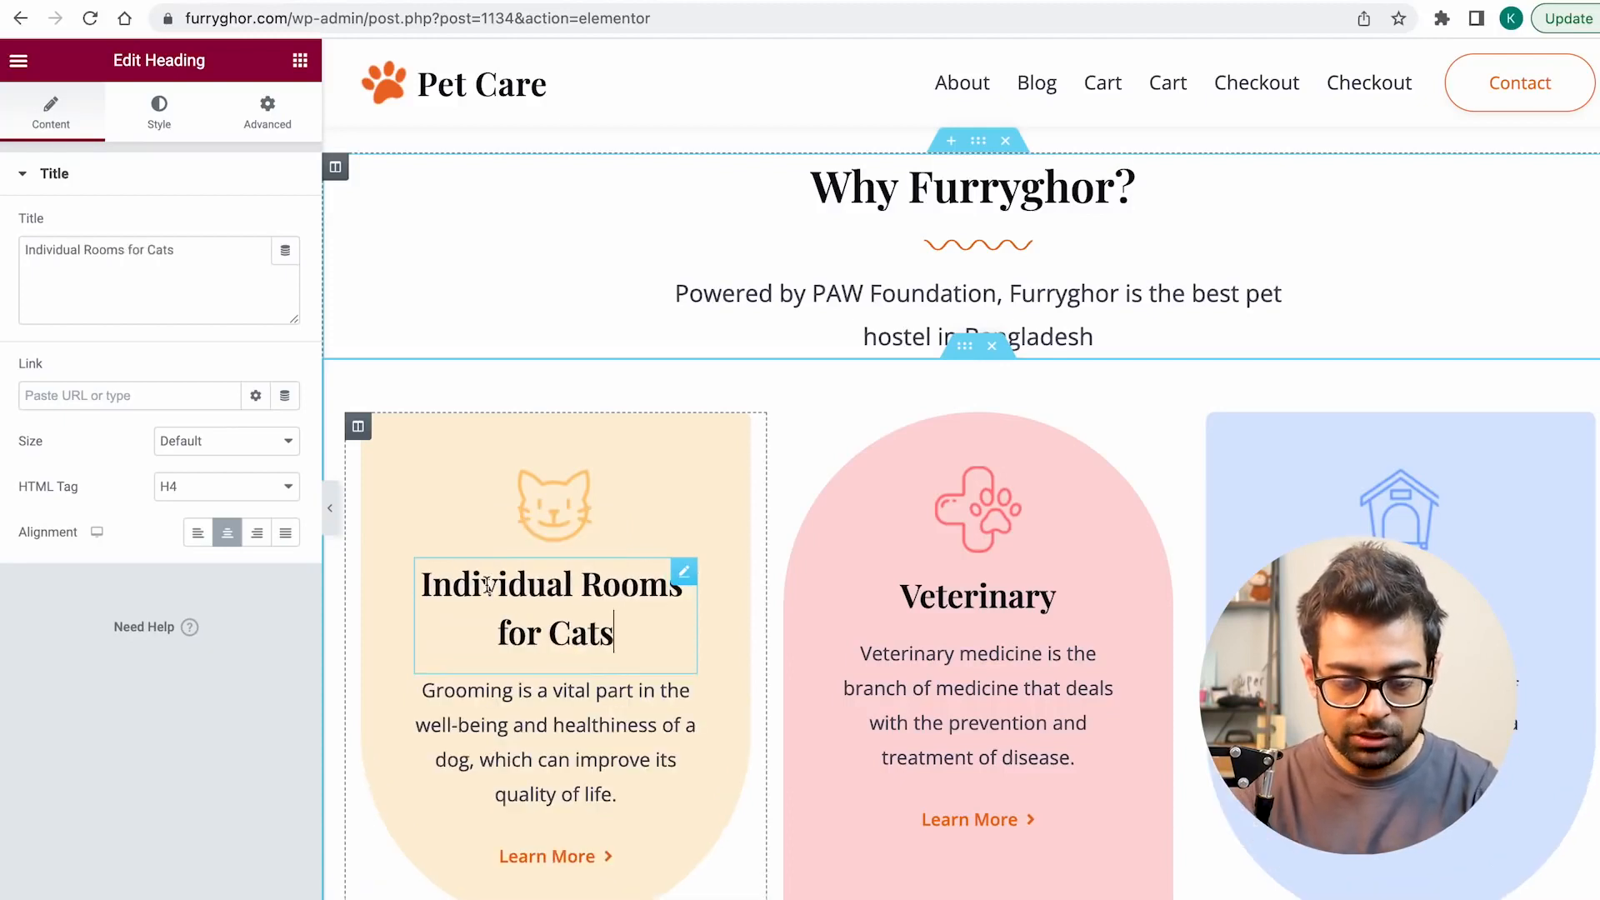
Step: Retitle the Veterinary card as "Sky View Arenas for Dogs"
double_click(924, 578)
text(Sky)
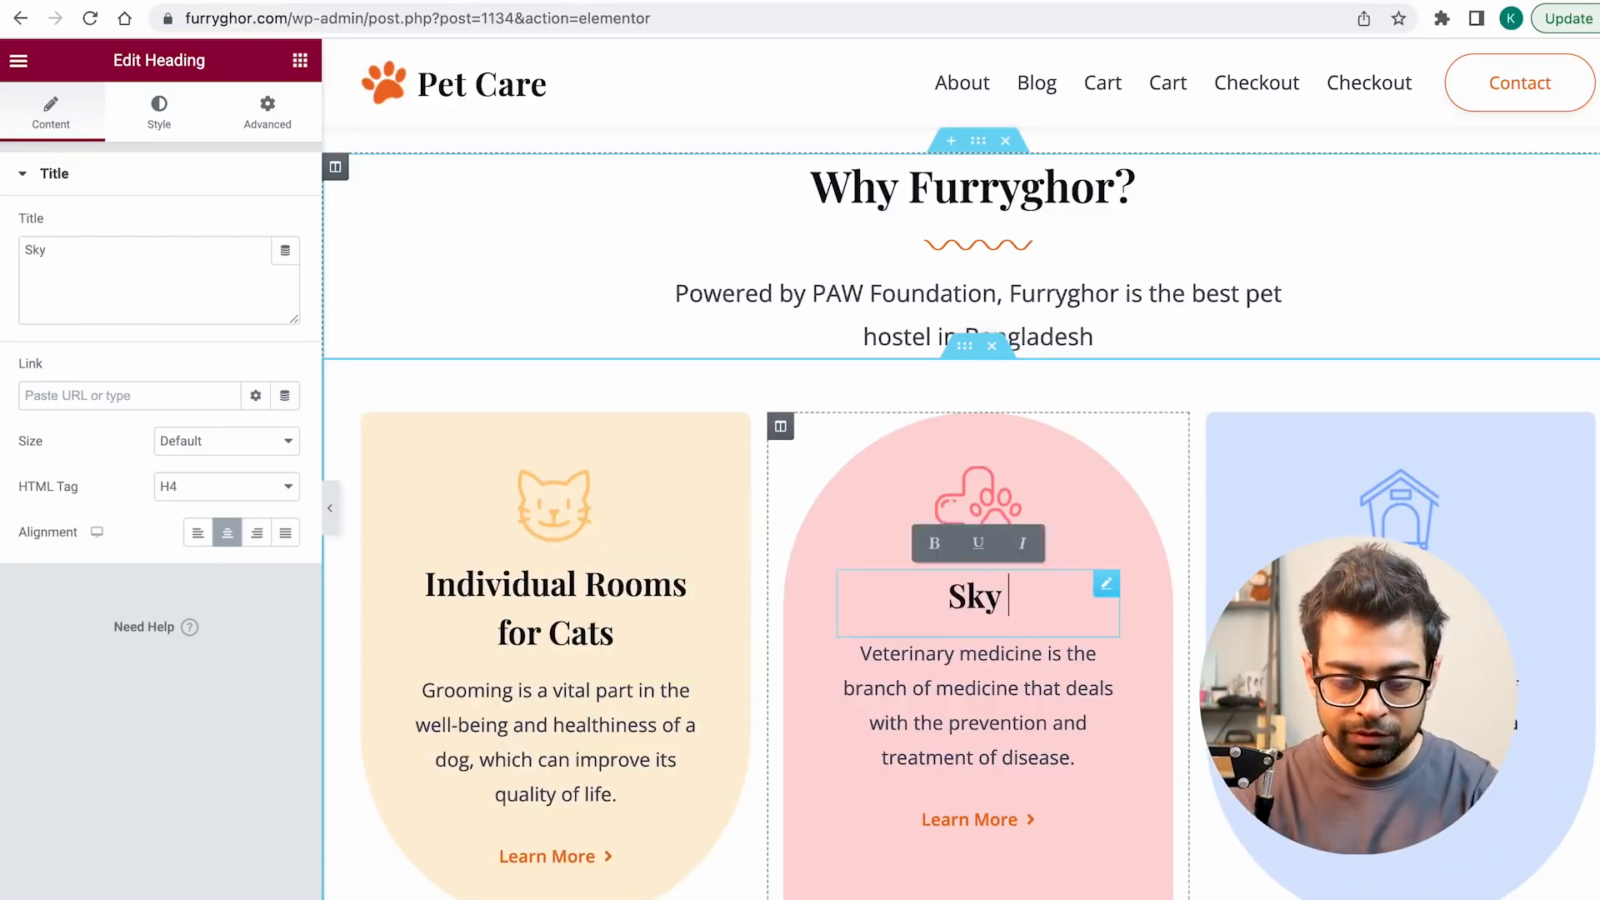
text( View Arenas for Dogs)
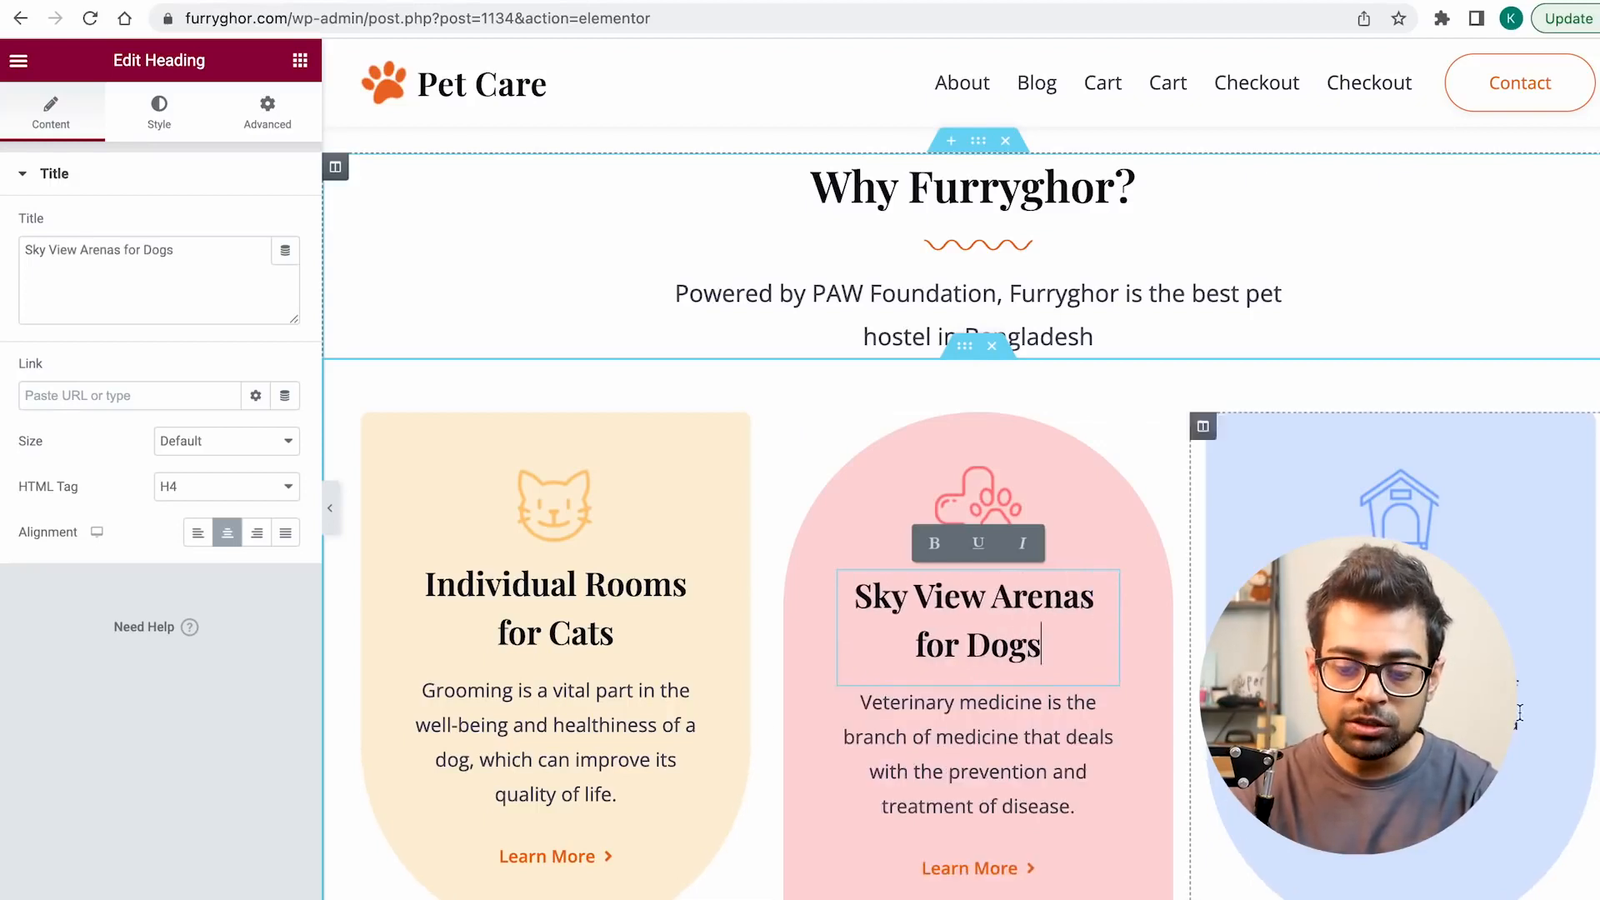
Step: Retitle the Pet Sitting card as "24/7 Monitoring"
click(1521, 609)
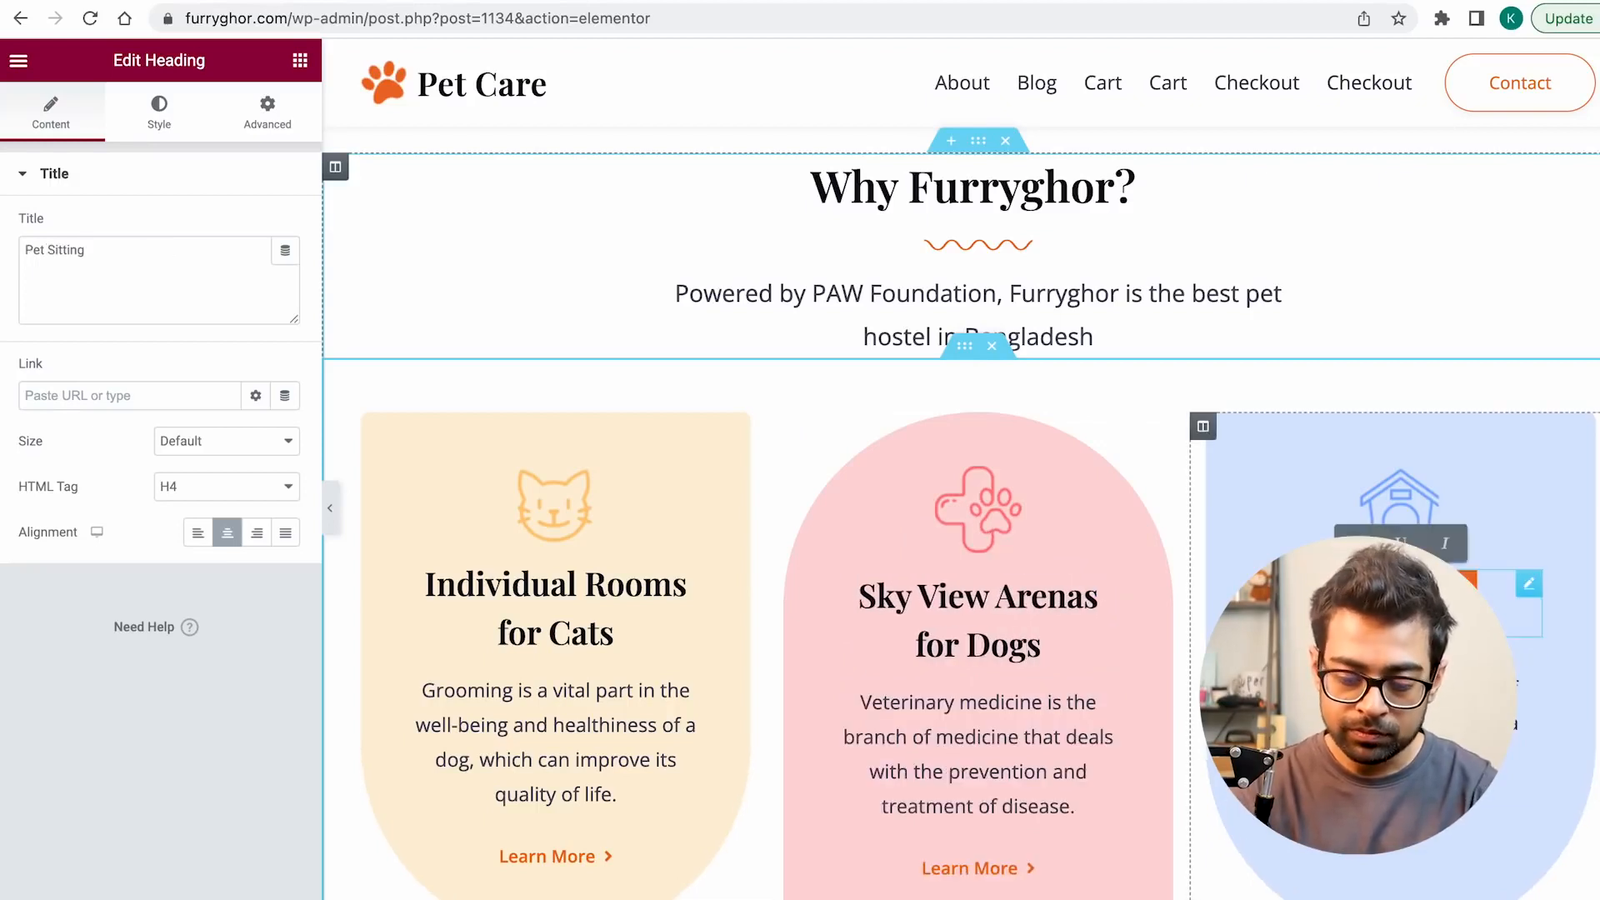
scroll(958, 500, down, 2)
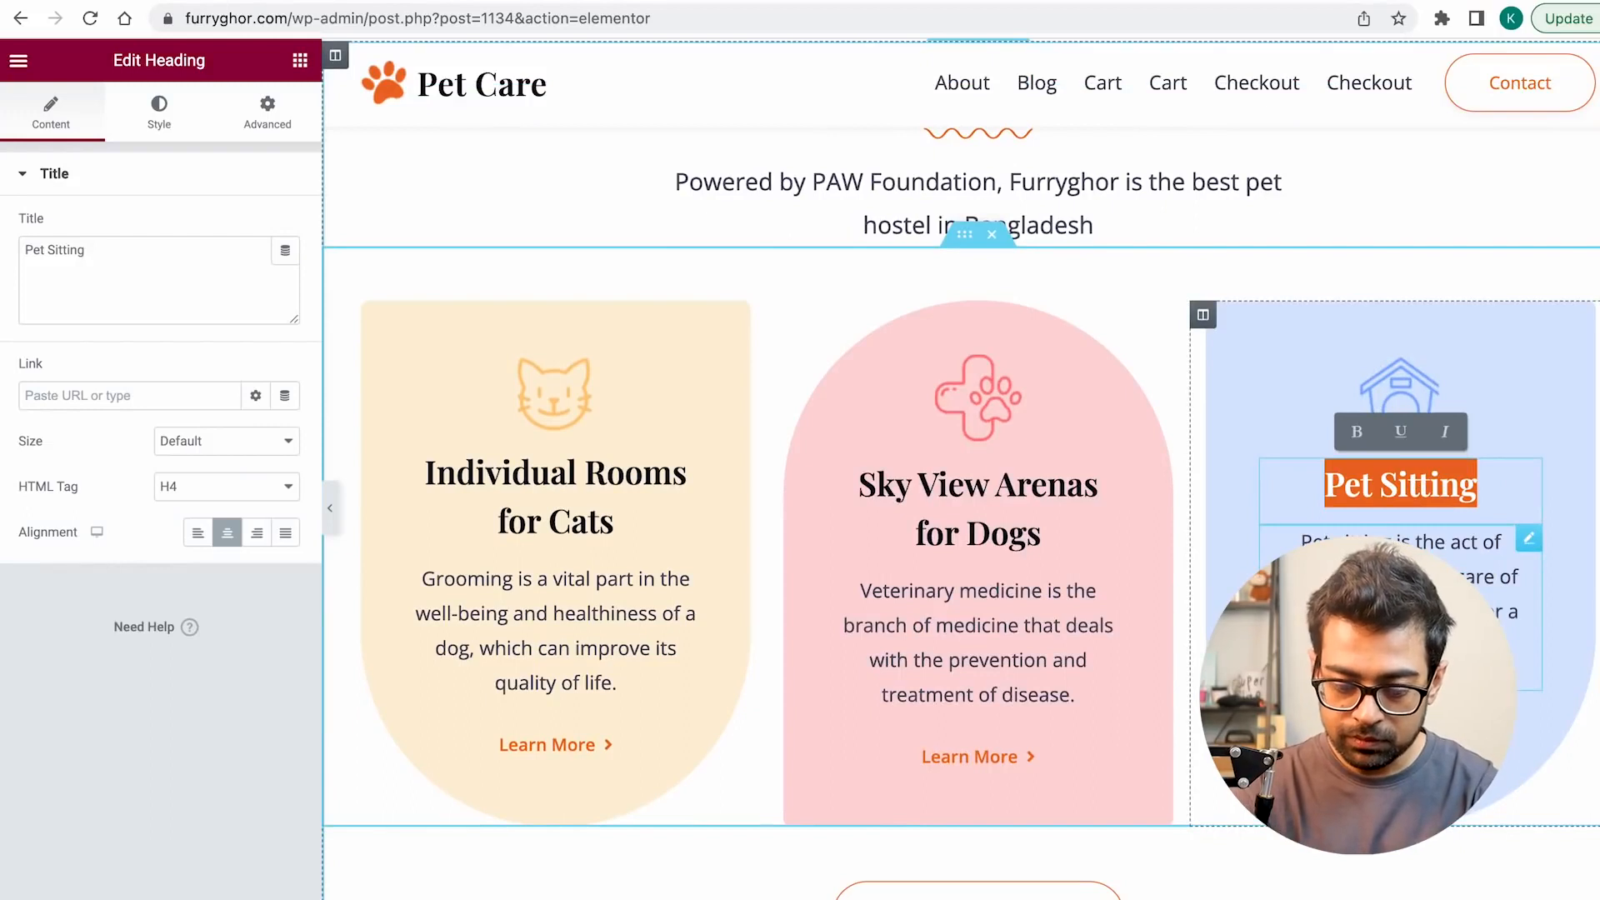
text(24/7 Monitoring 7)
key(BackSpace)
text(& V)
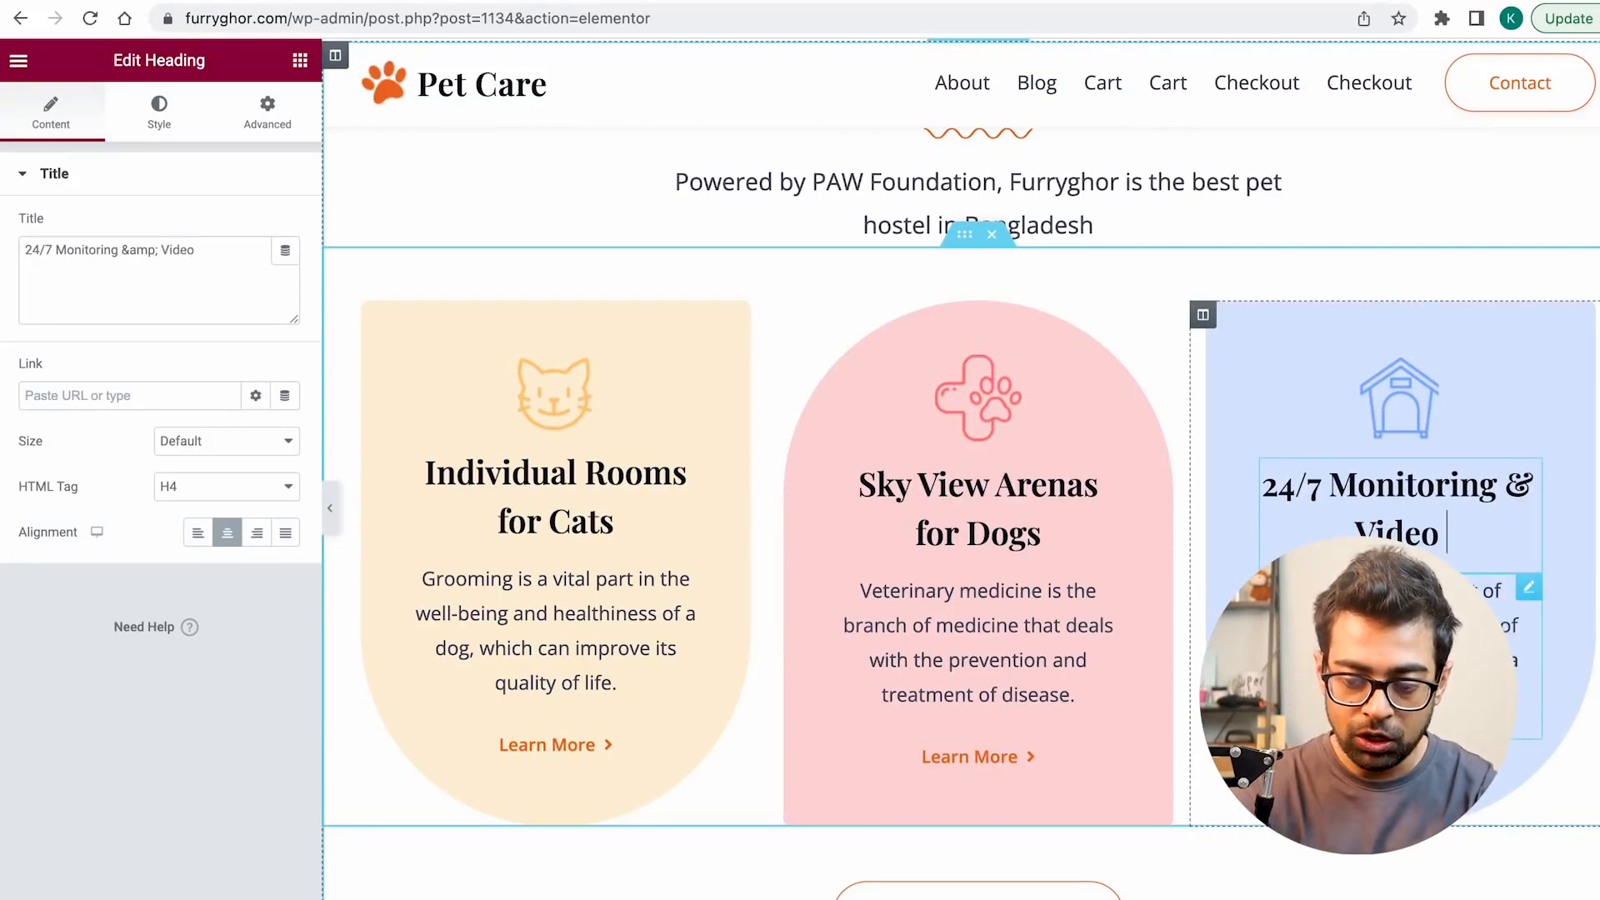
text(ideo Callv)
text(ssitanc)
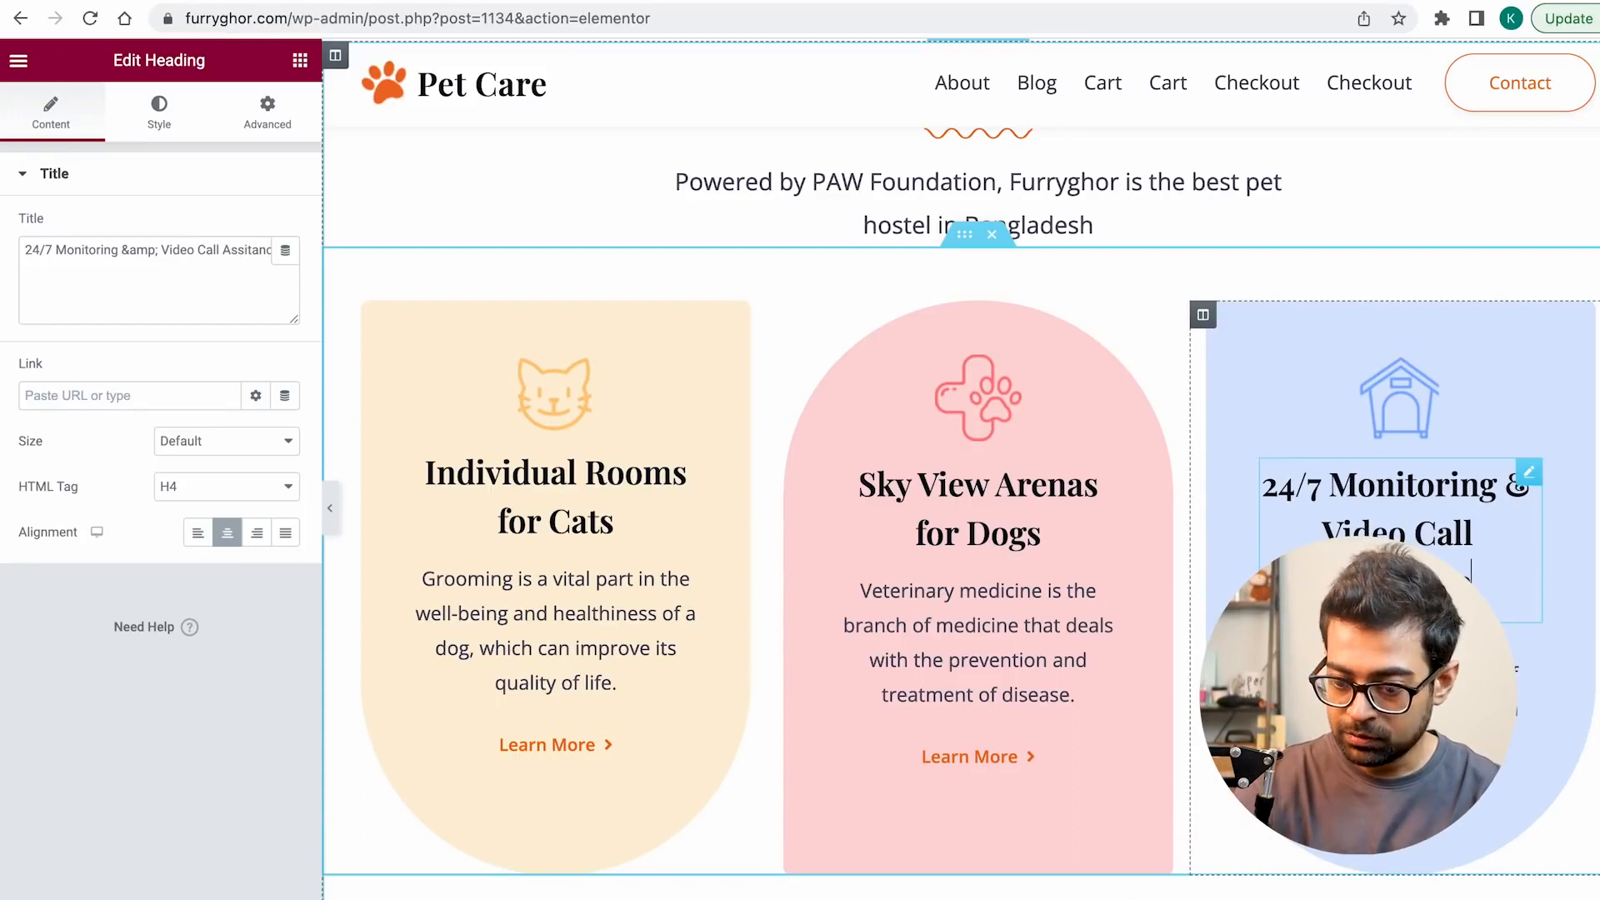
key(BackSpace)
key(BackSpace)
key(BackSpace)
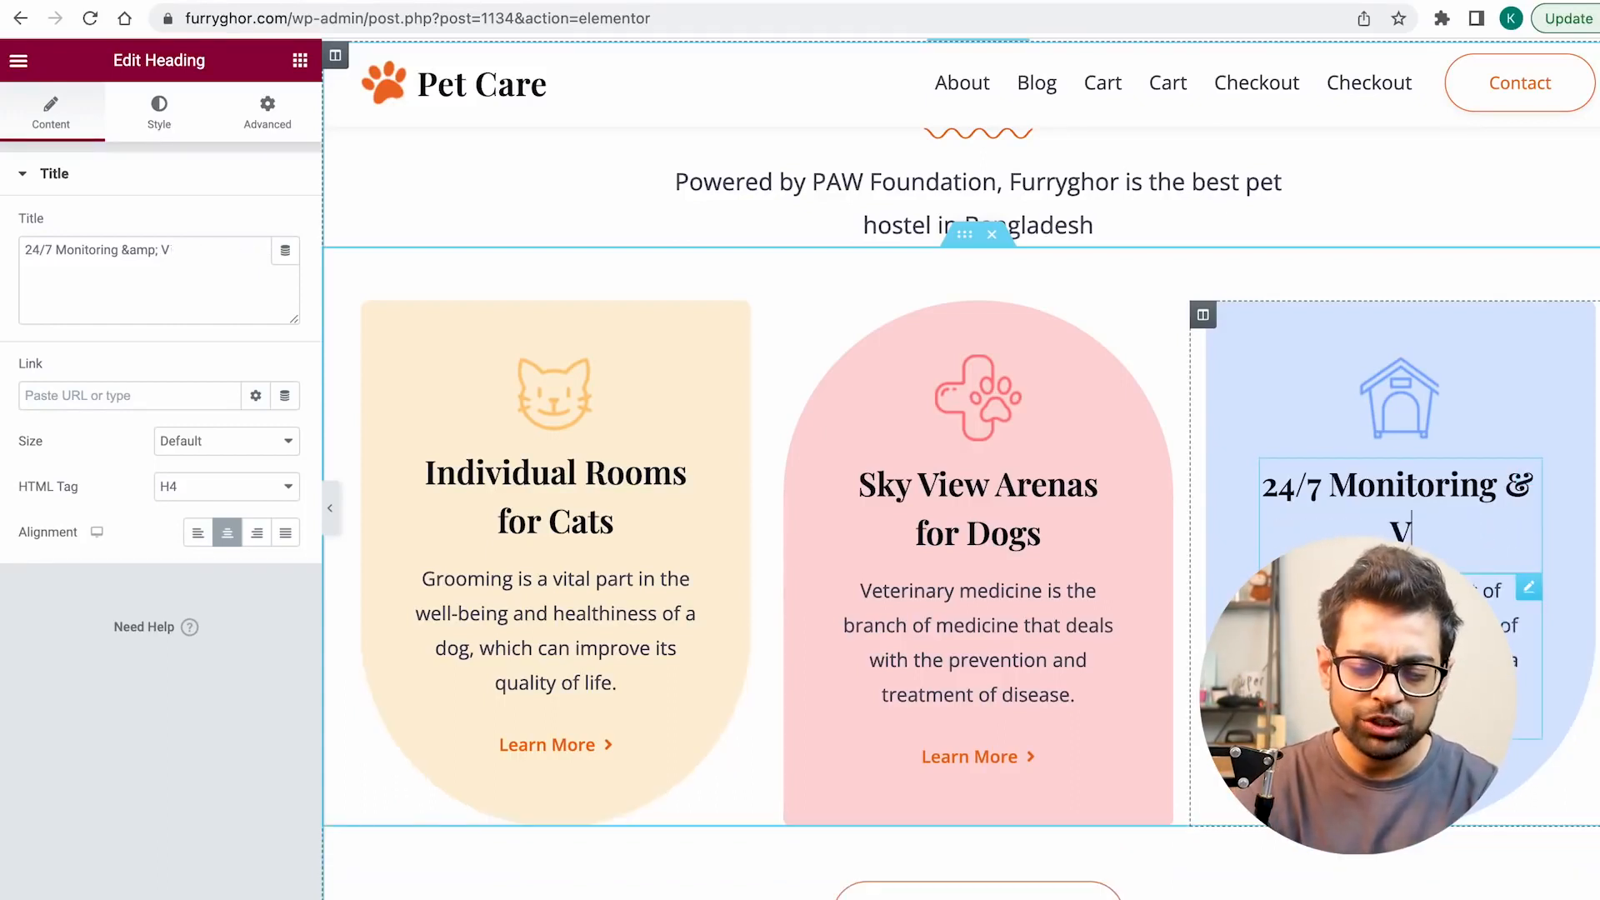
key(BackSpace)
key(BackSpace)
key(BackSpace)
key(BackSpace)
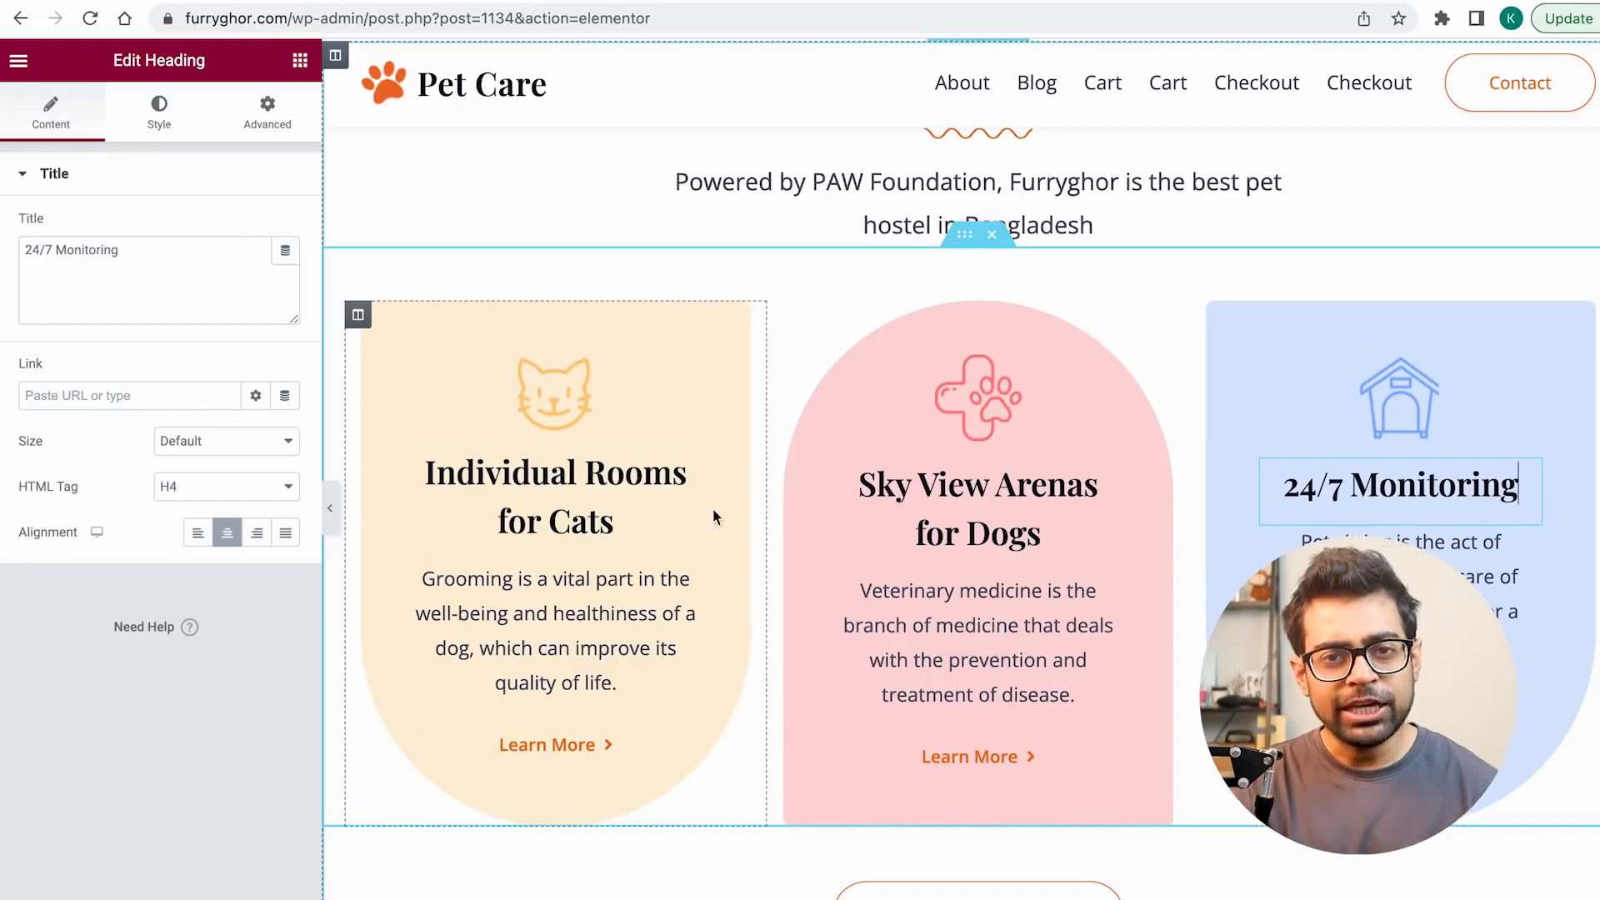
Step: Delete the row with the "Browse All Services" button below the three service cards
scroll(675, 551, down, 5)
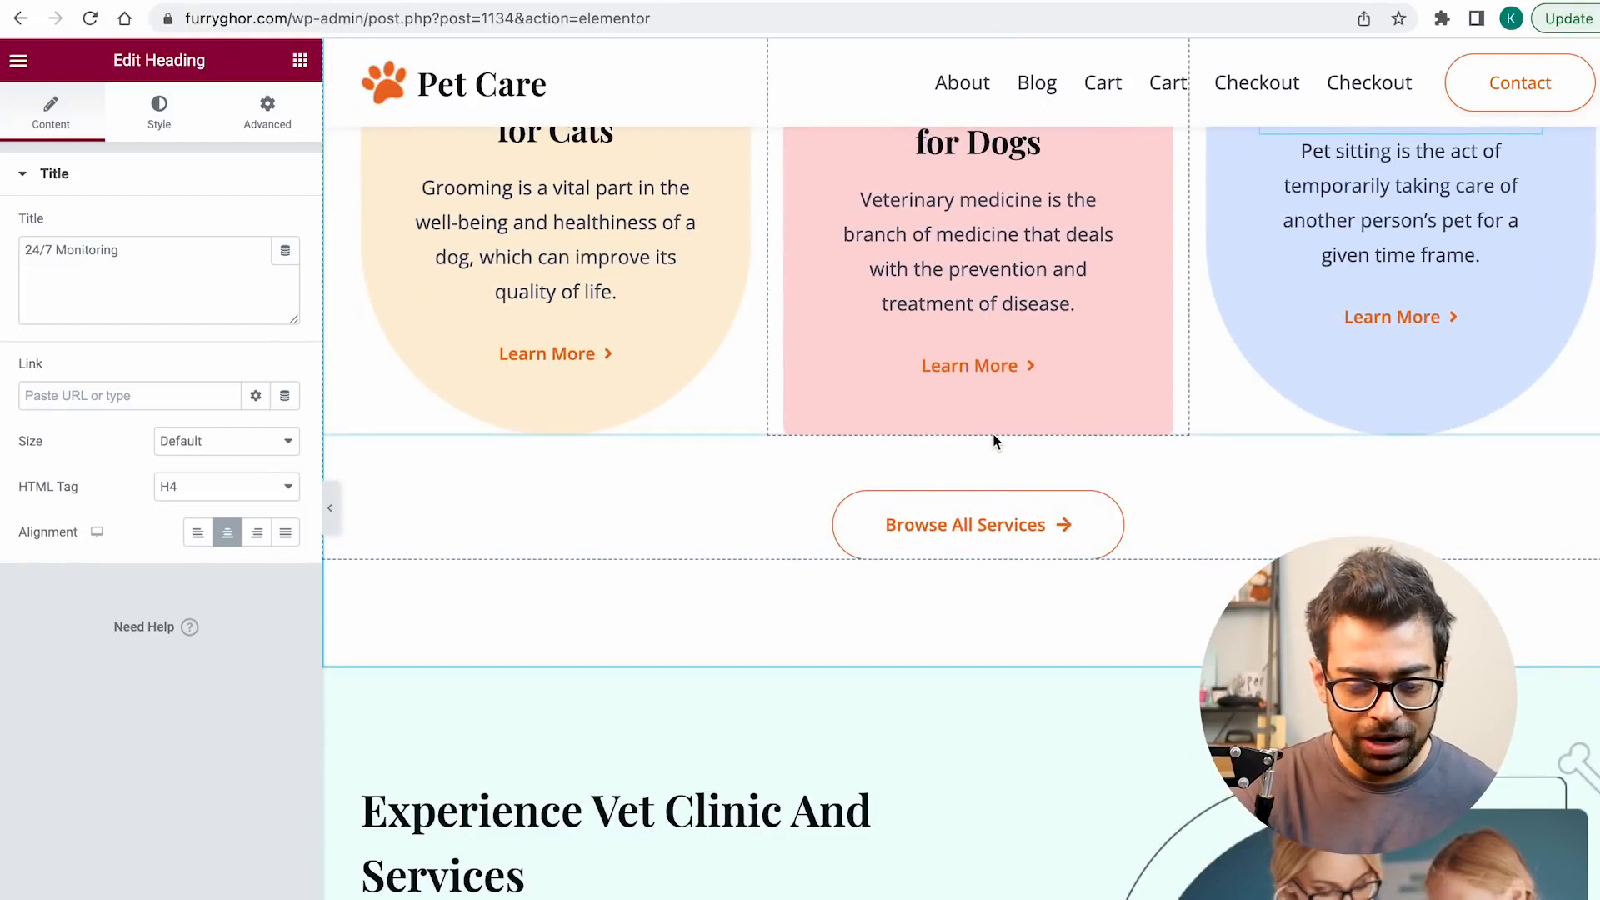
click(997, 424)
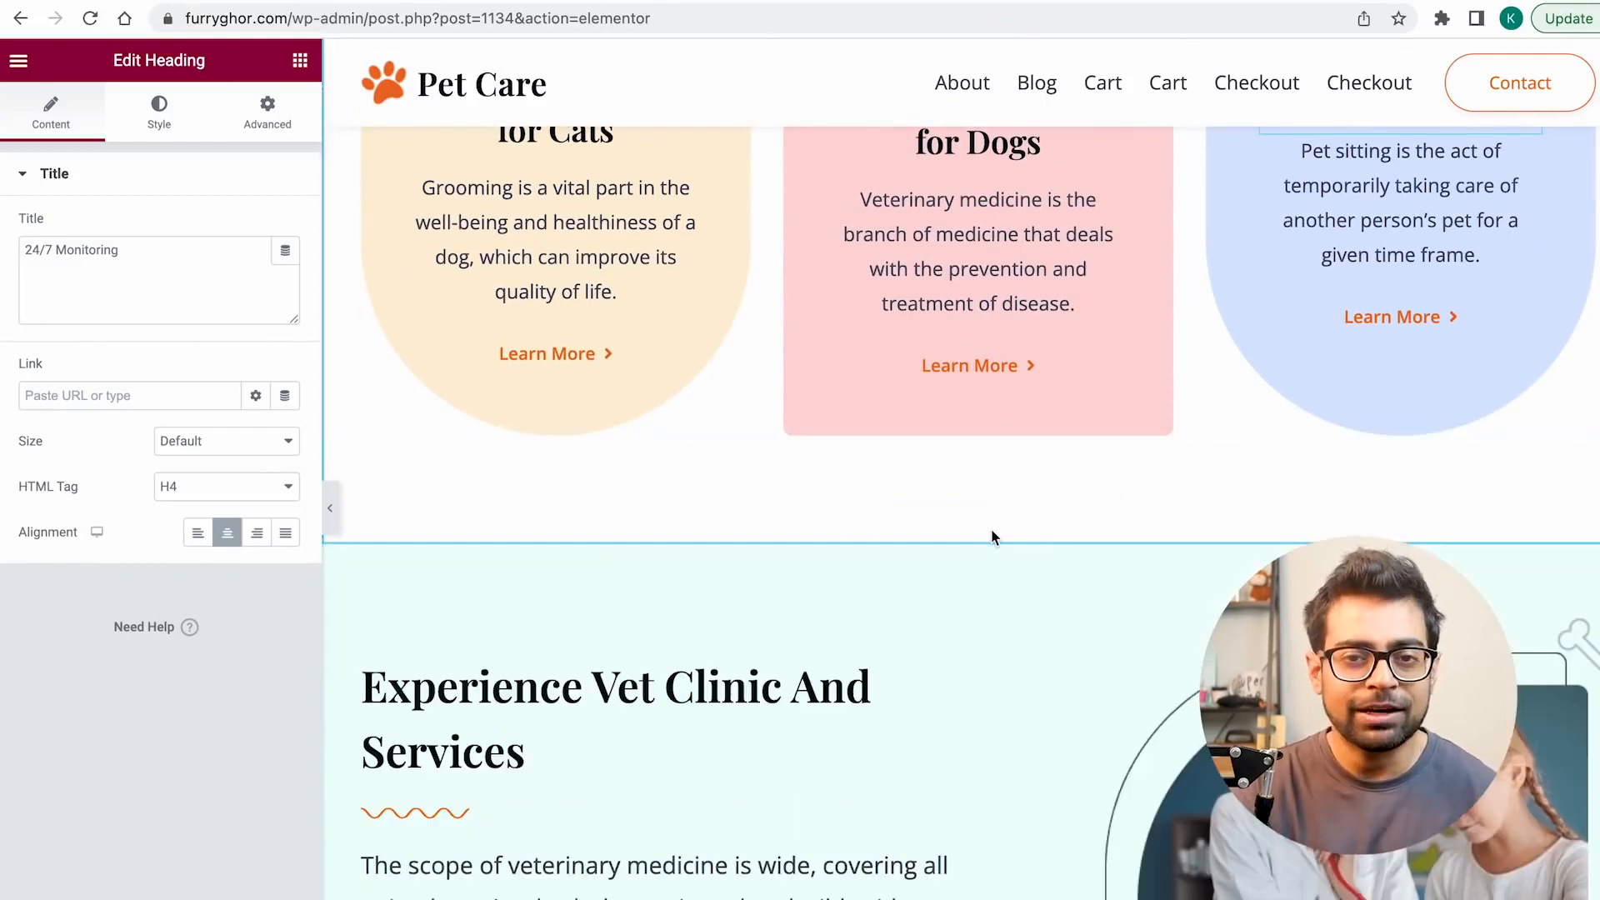
Step: Delete the pet adoption section below the vet clinic section and the "Meet Our Groomers" section that follows it
scroll(991, 533, down, 2)
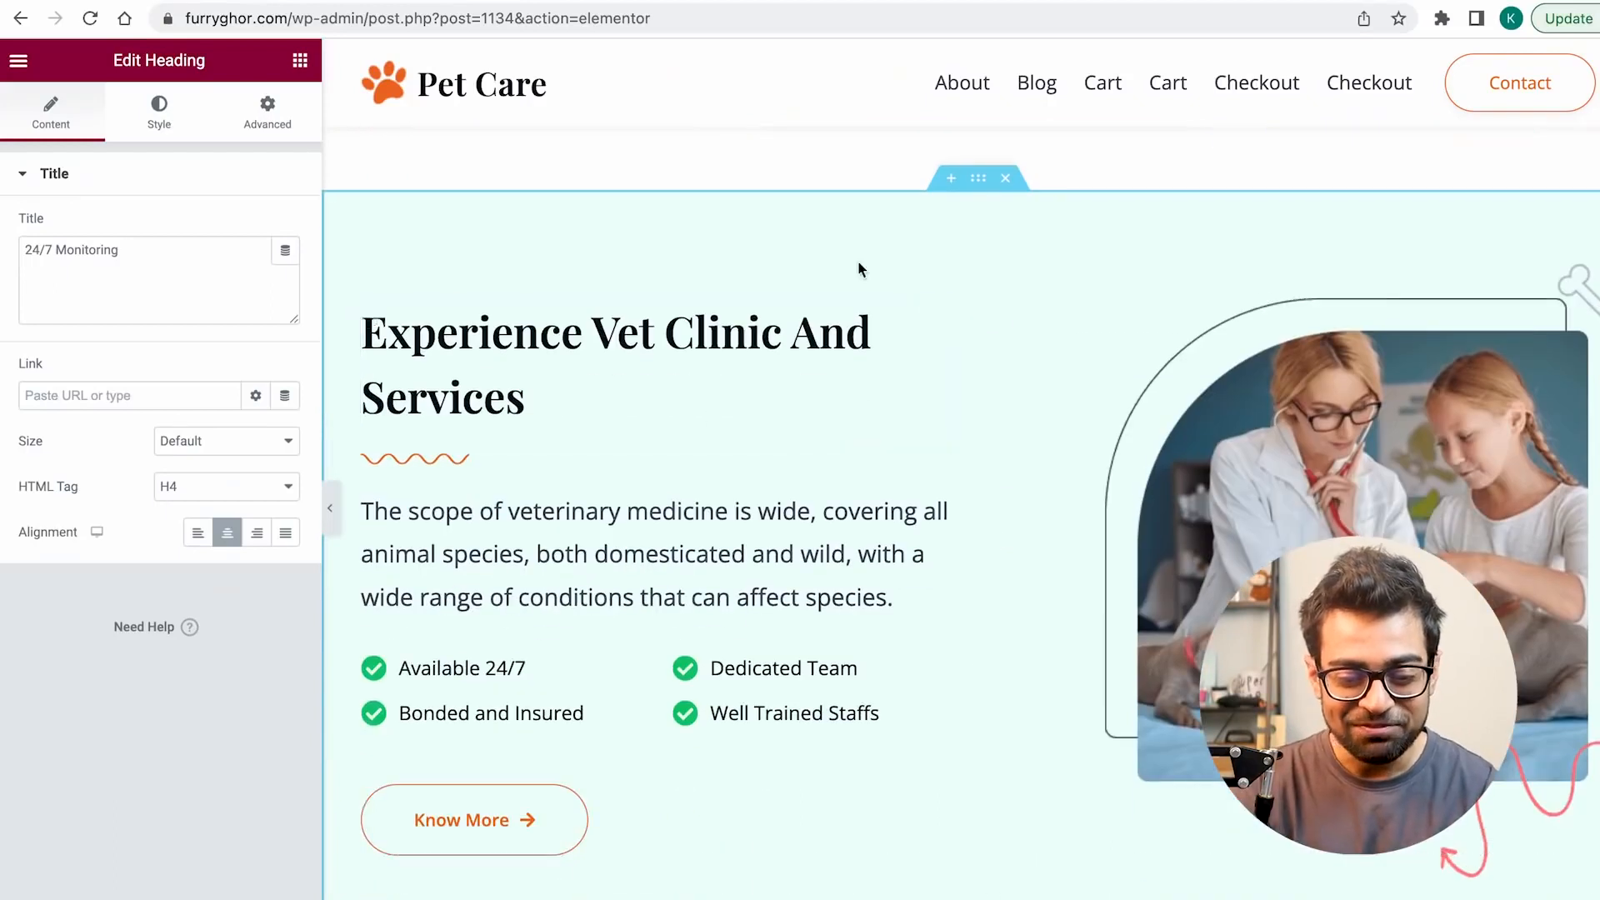
scroll(1172, 425, down, 5)
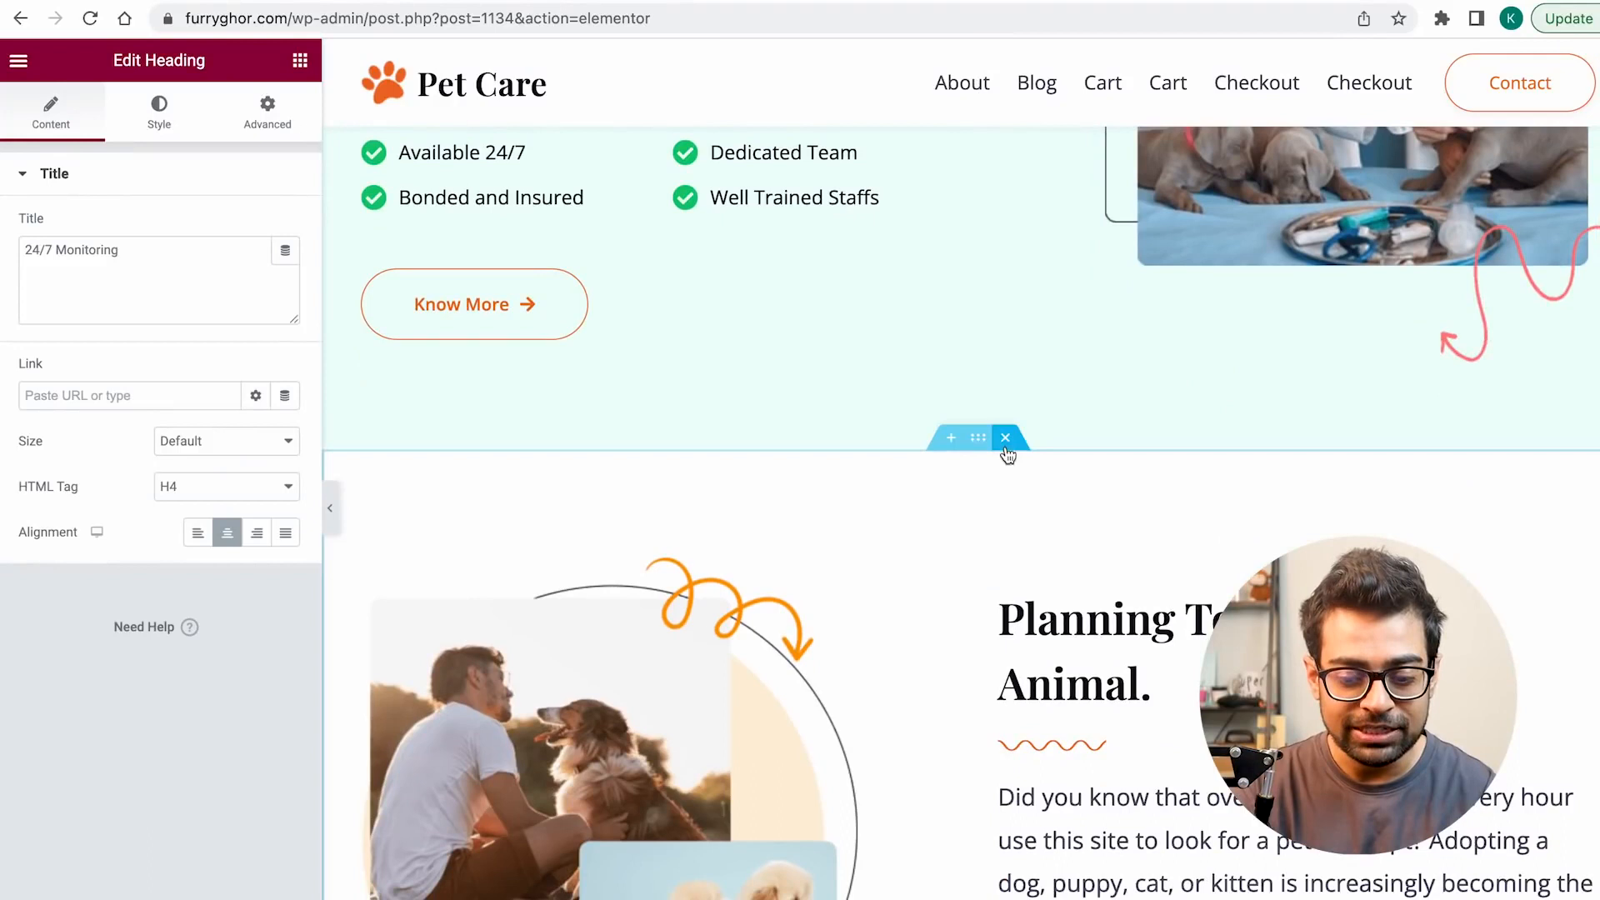
click(1005, 442)
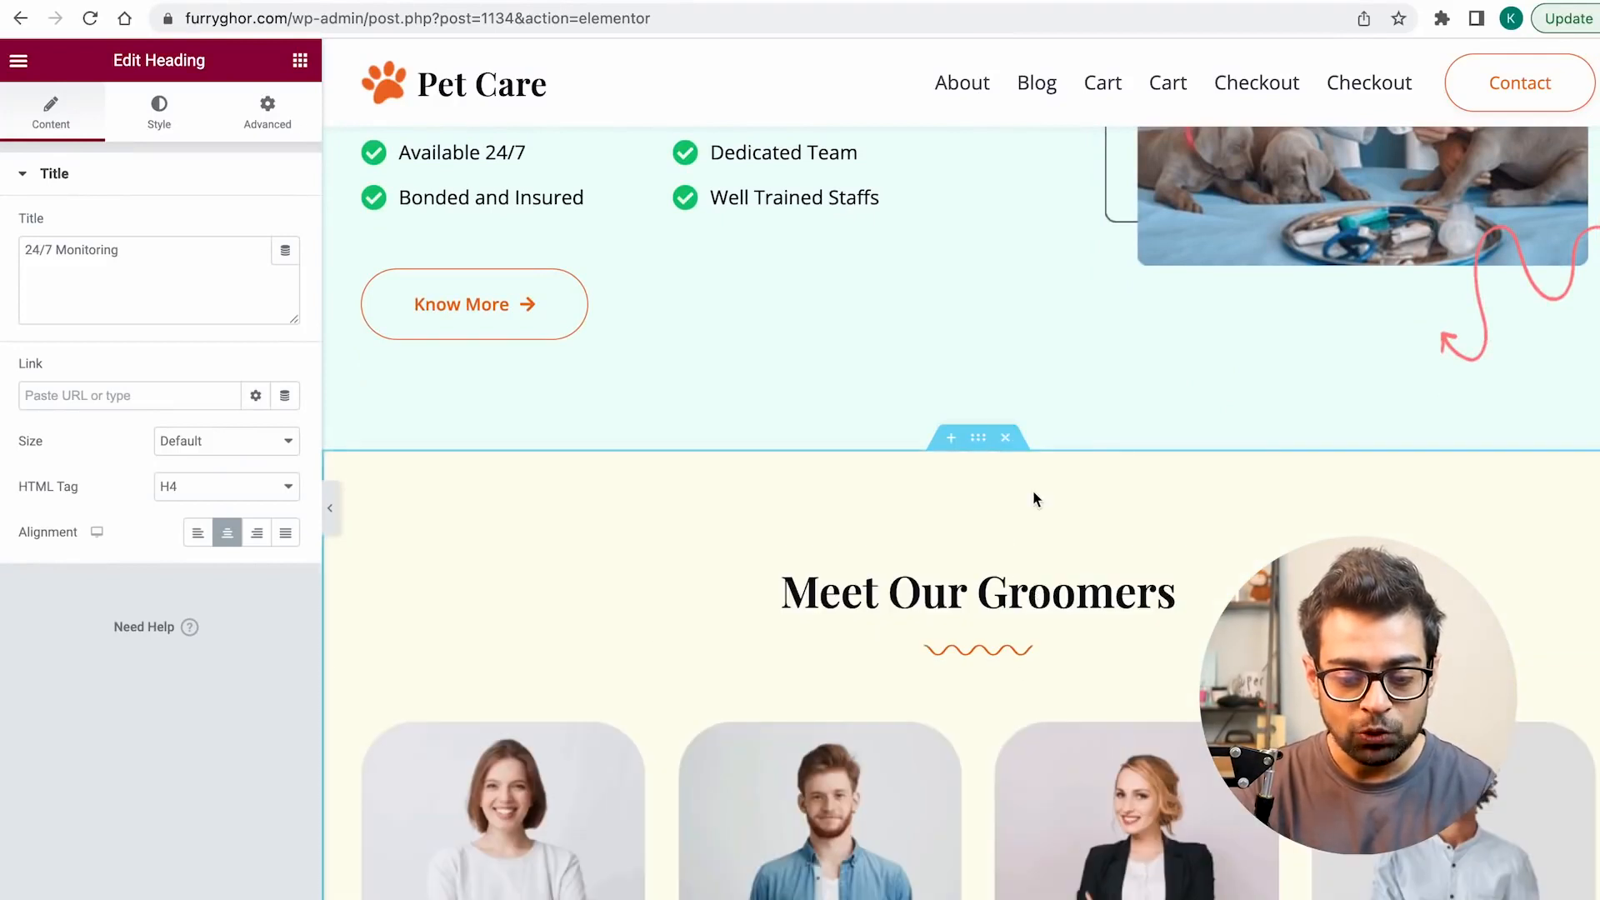
click(1006, 439)
Step: Replace the "Our Customers Feedback" heading with "What Our Clients Say About Us"
scroll(1018, 634, down, 1)
scroll(1018, 633, down, 2)
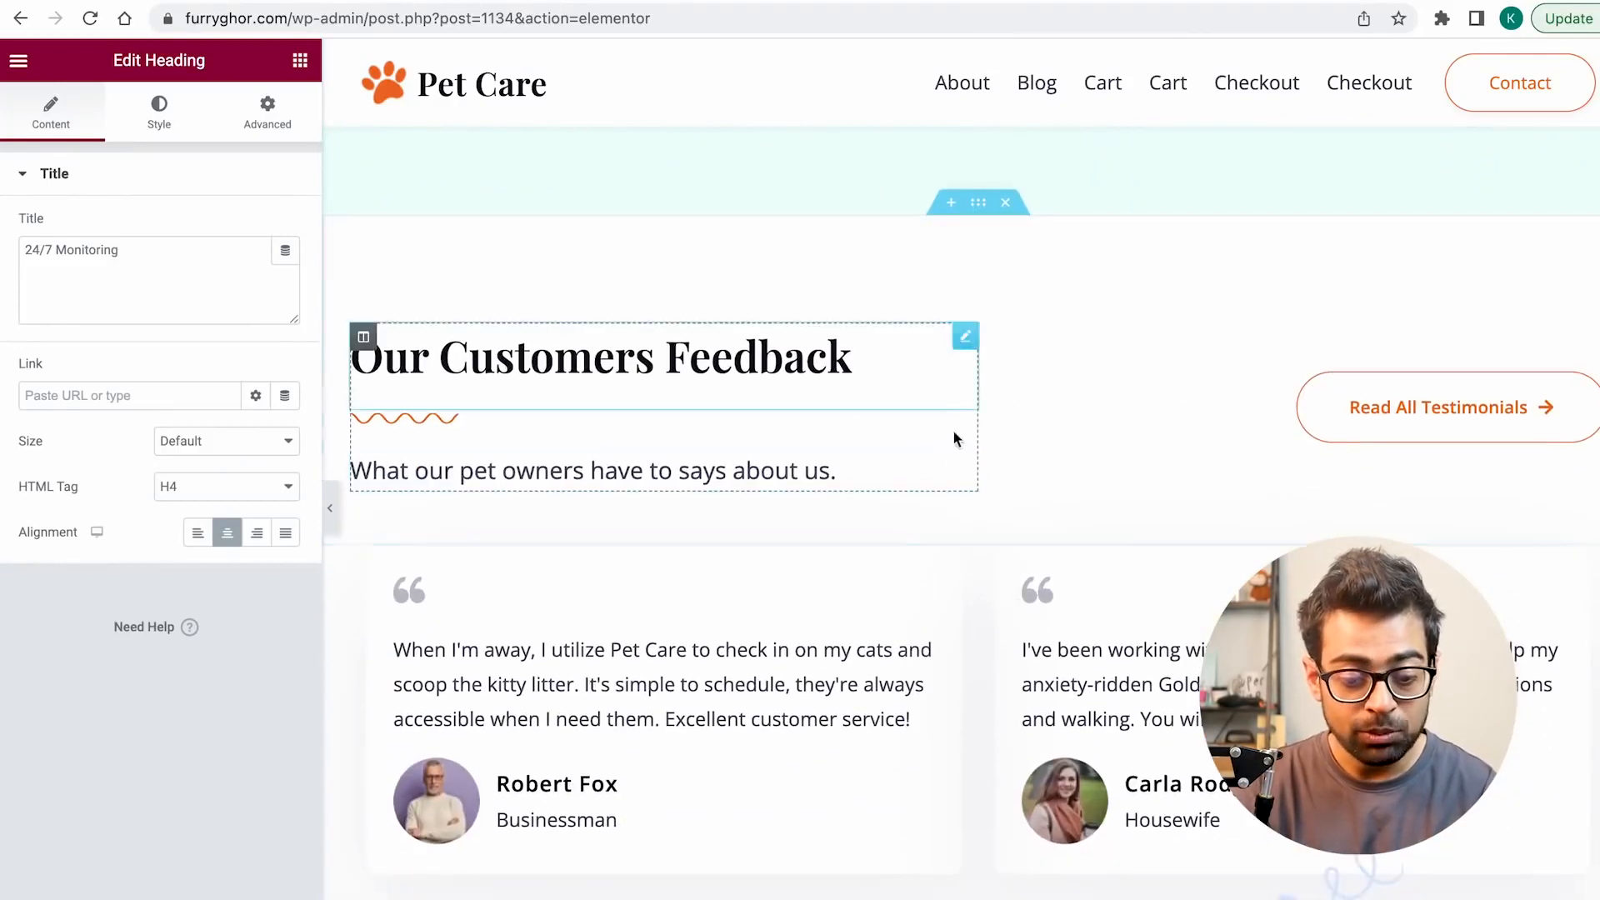
triple_click(613, 345)
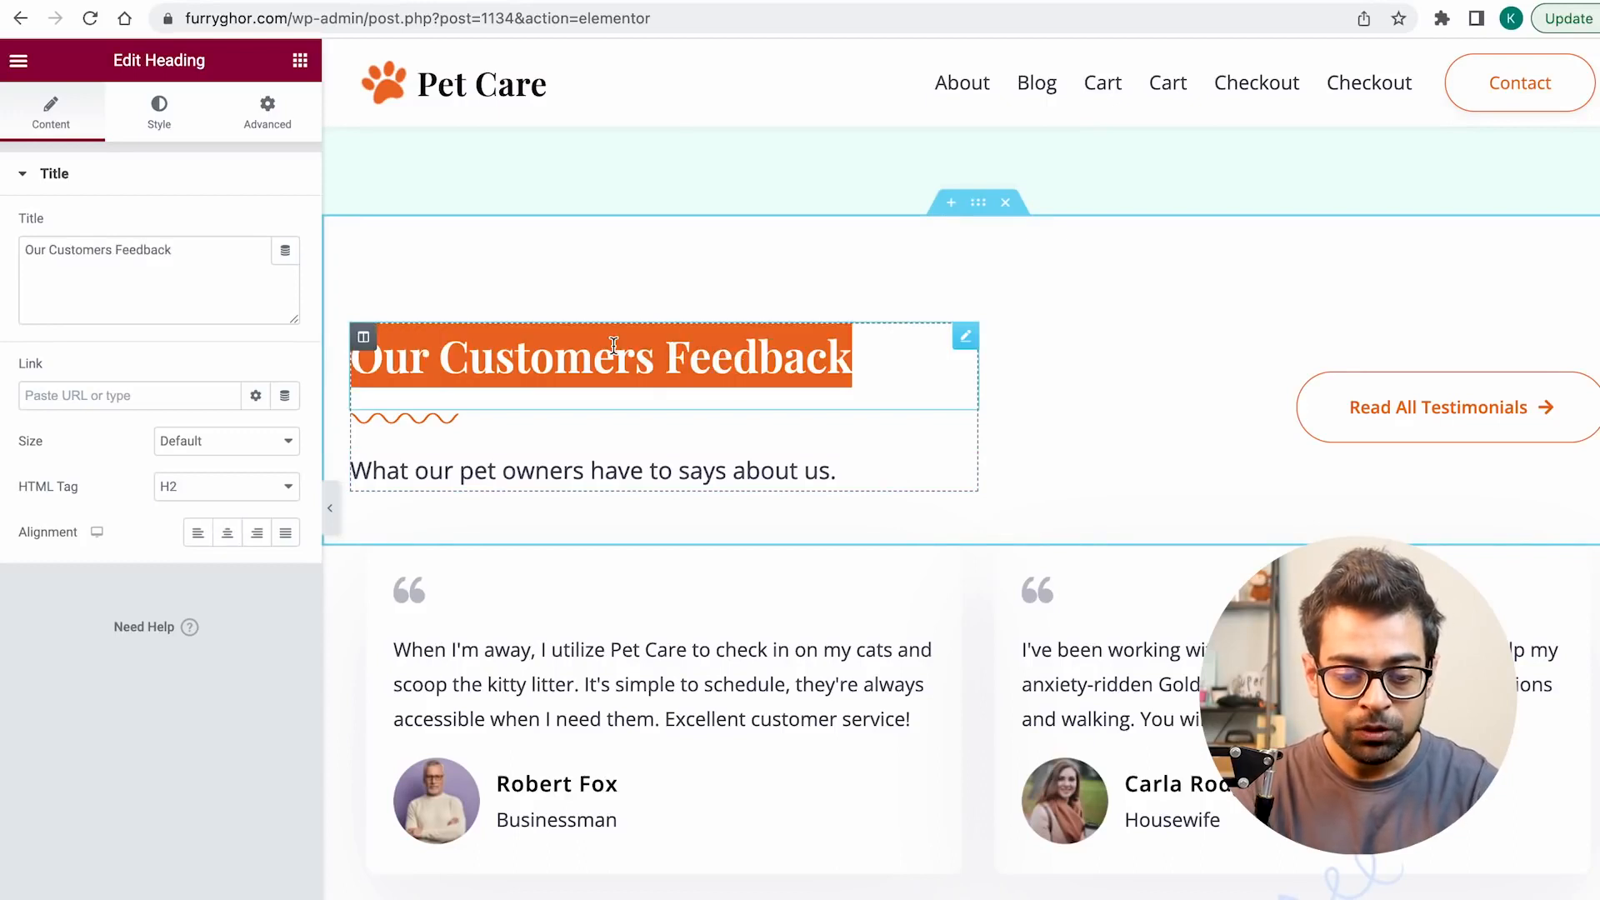
text(What Our Clients Say About Us)
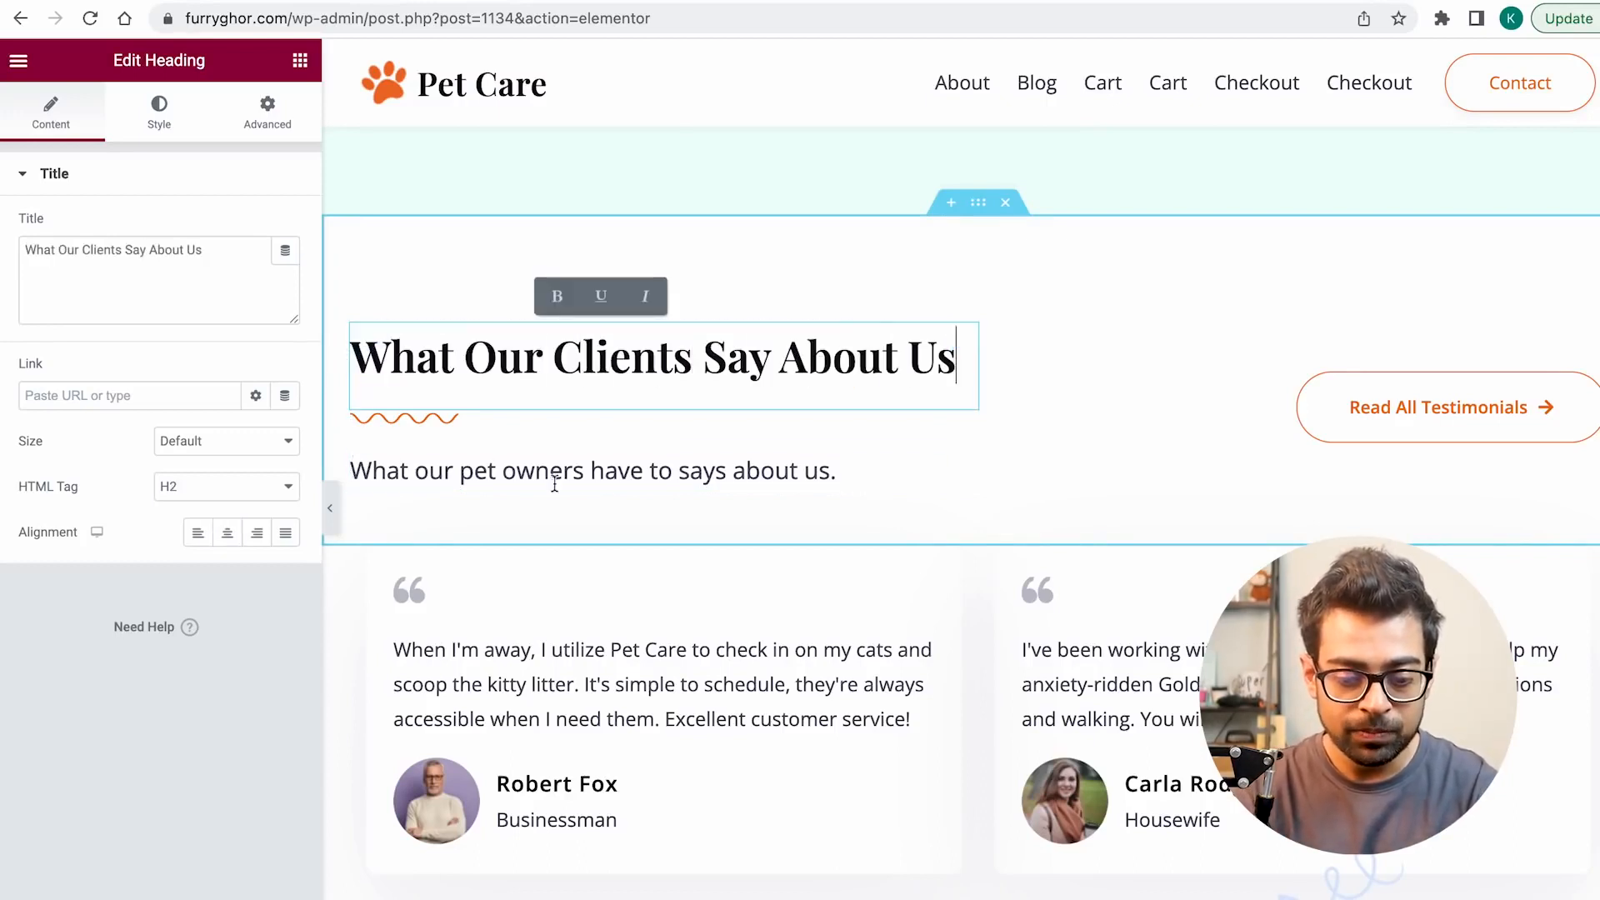
Step: Switch to Furryghor's Facebook page, open its reviews and copy the first reviewer's name
scroll(806, 583, down, 3)
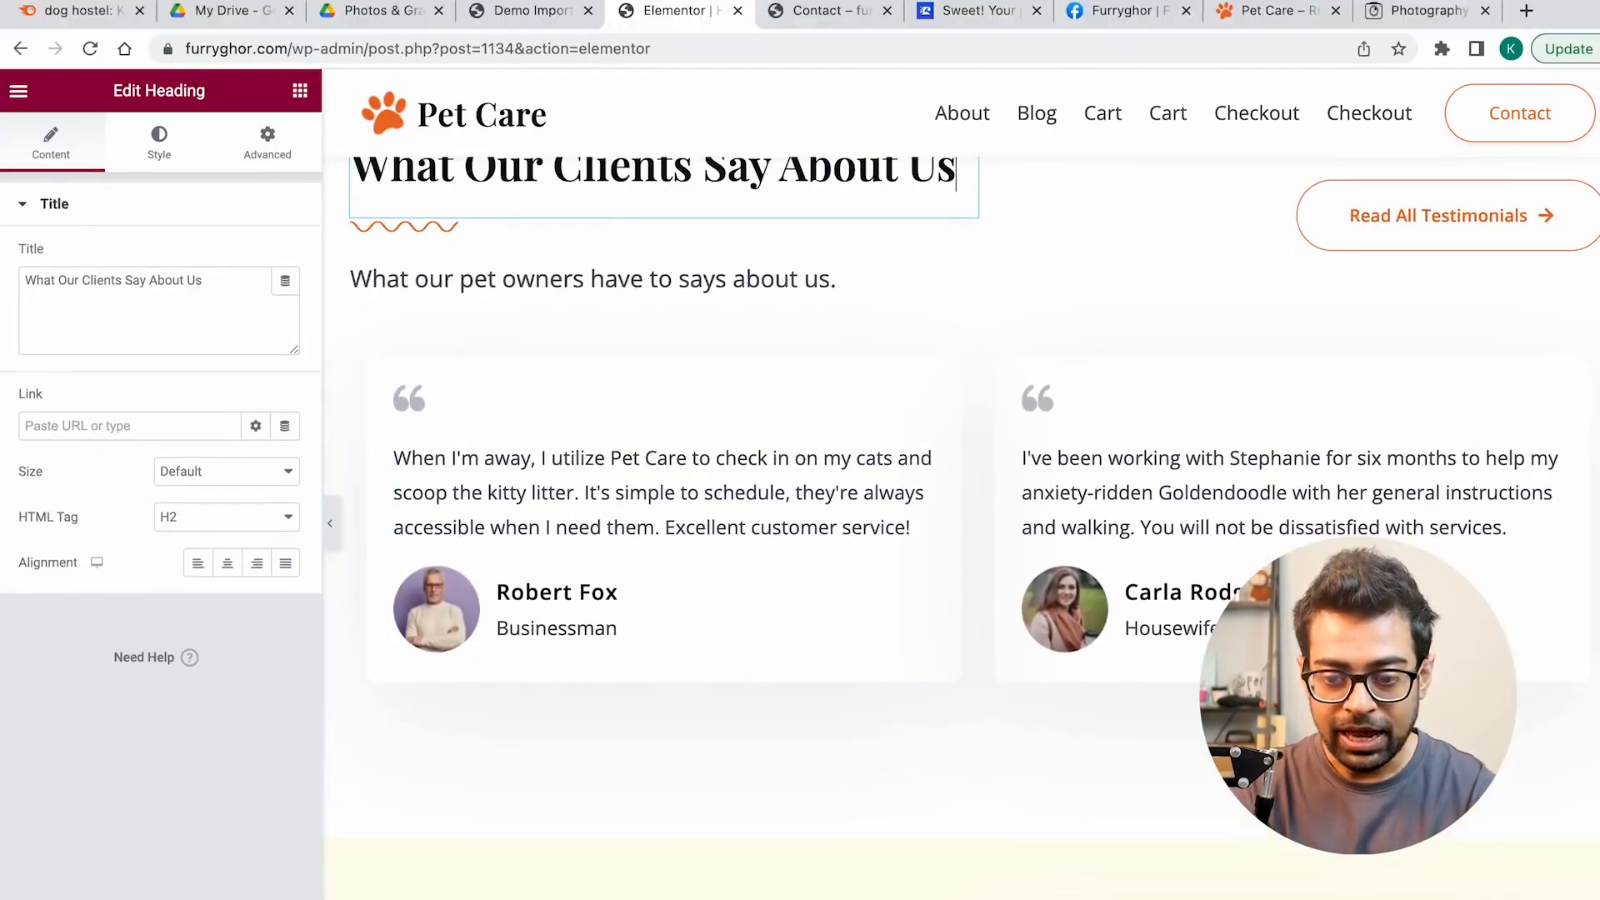
drag(1116, 11, 708, 38)
click(784, 263)
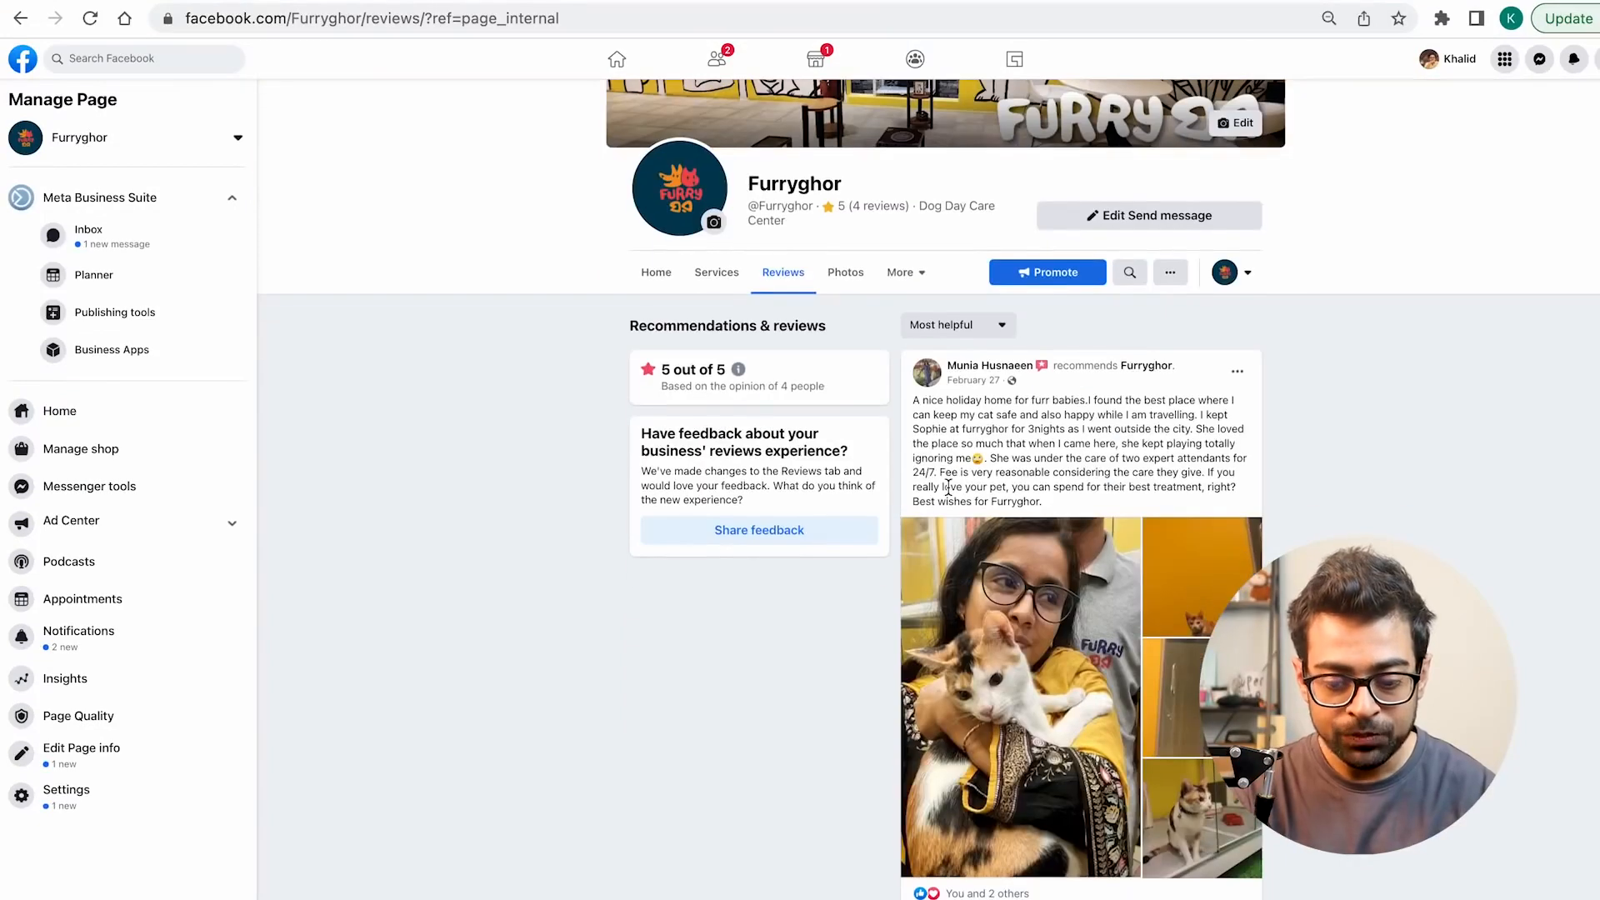
drag(1033, 367, 947, 372)
key(super+c)
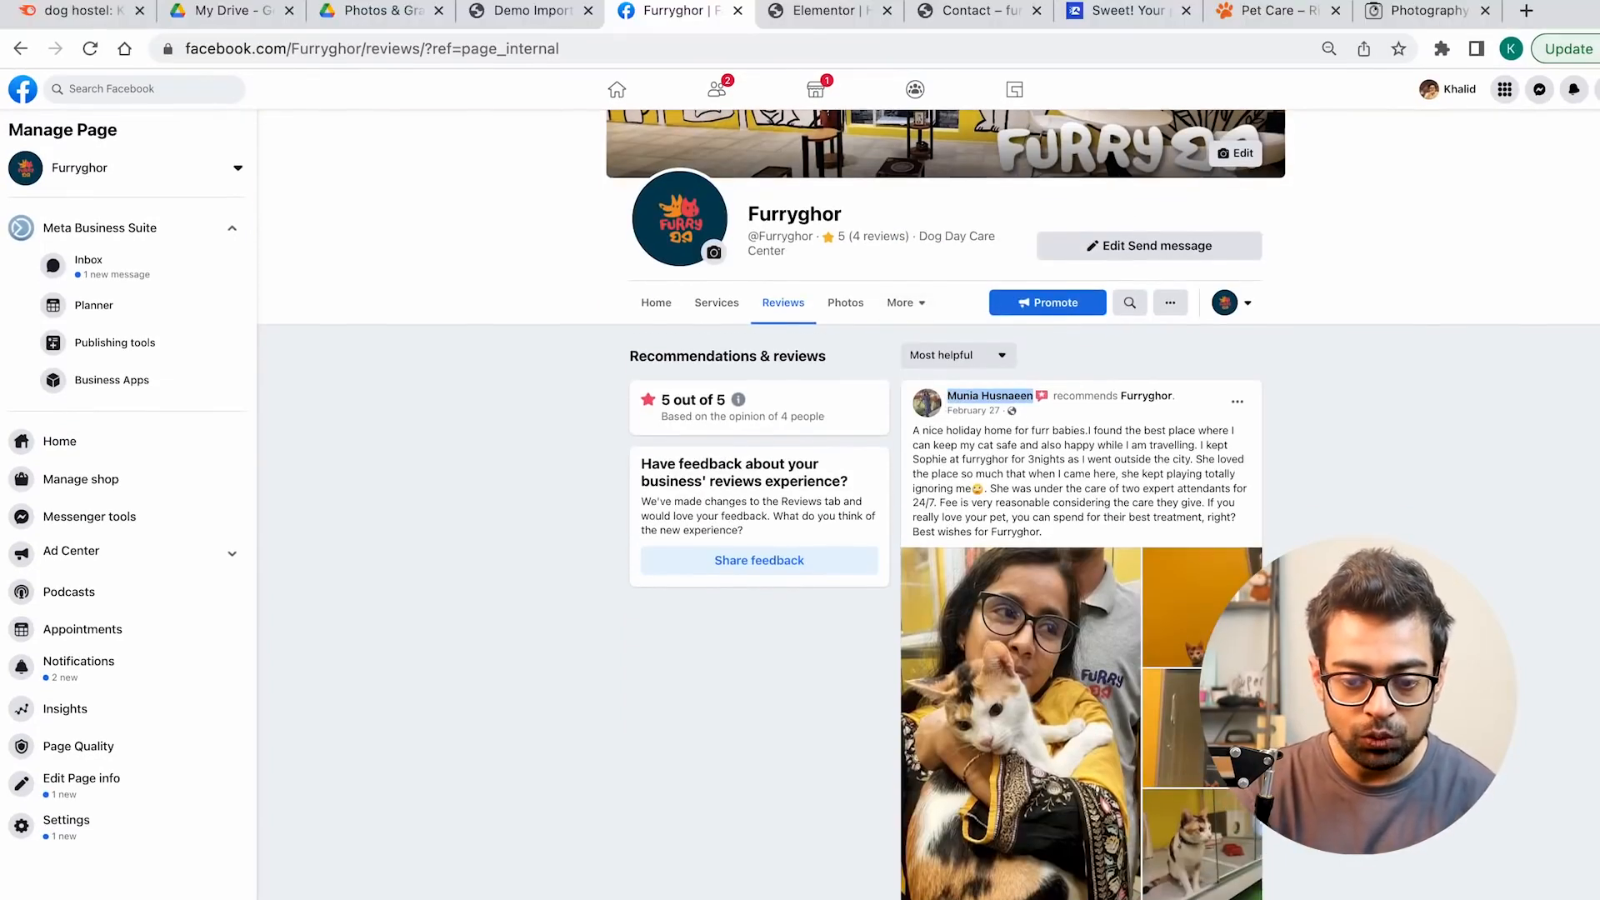
Step: Return to Elementor and replace the name in the first testimonial with the copied reviewer's name
click(837, 12)
click(543, 569)
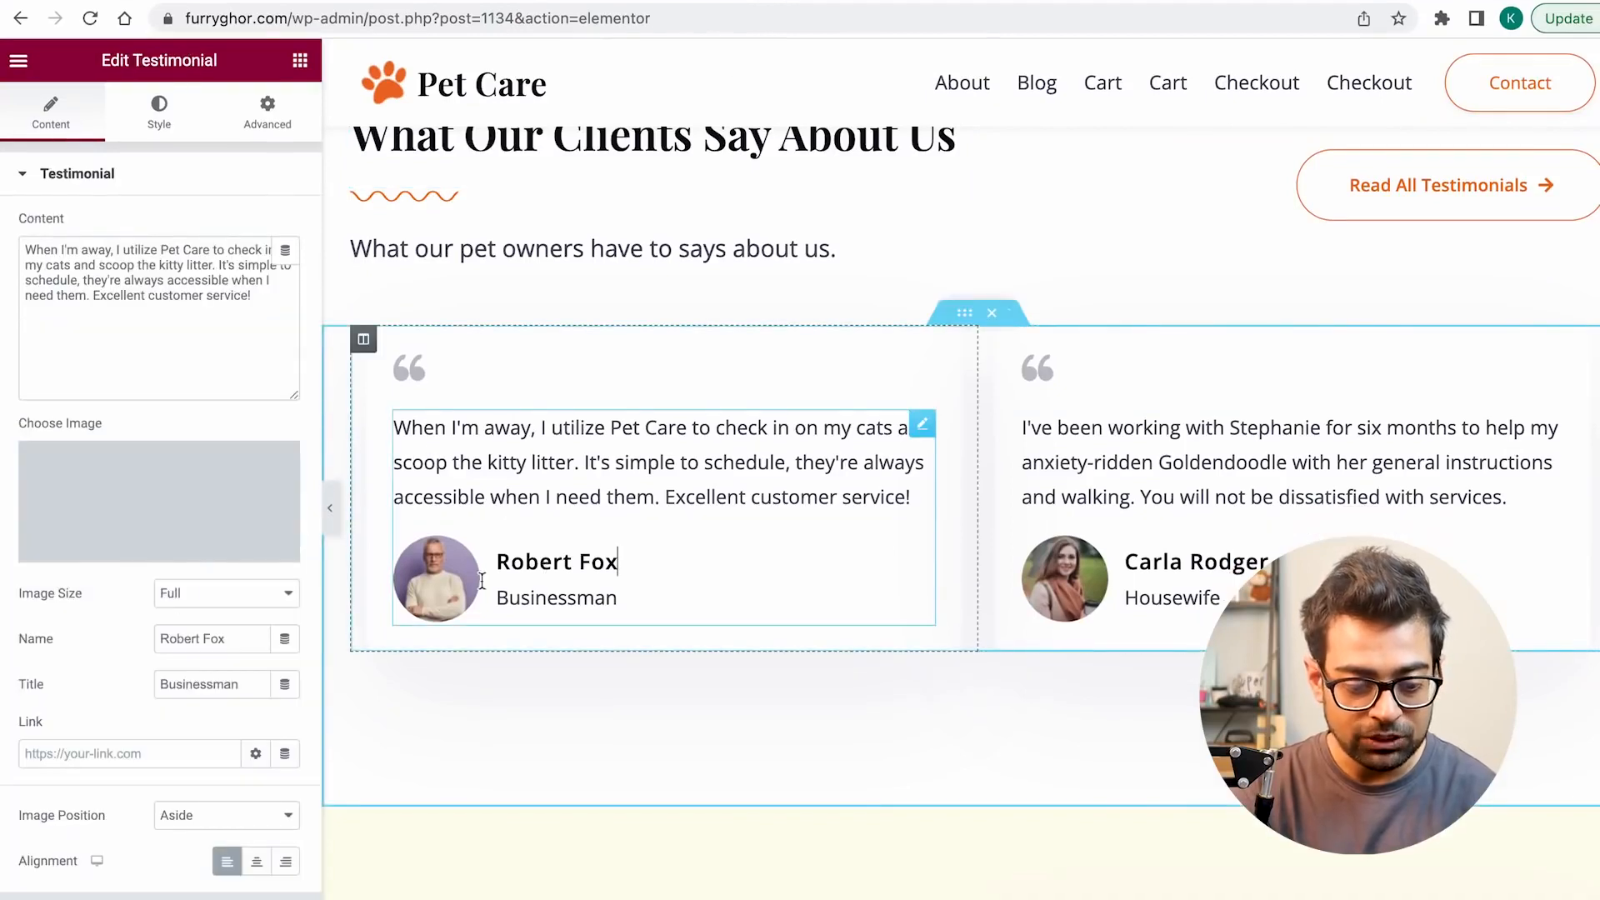
triple_click(203, 639)
key(super+v)
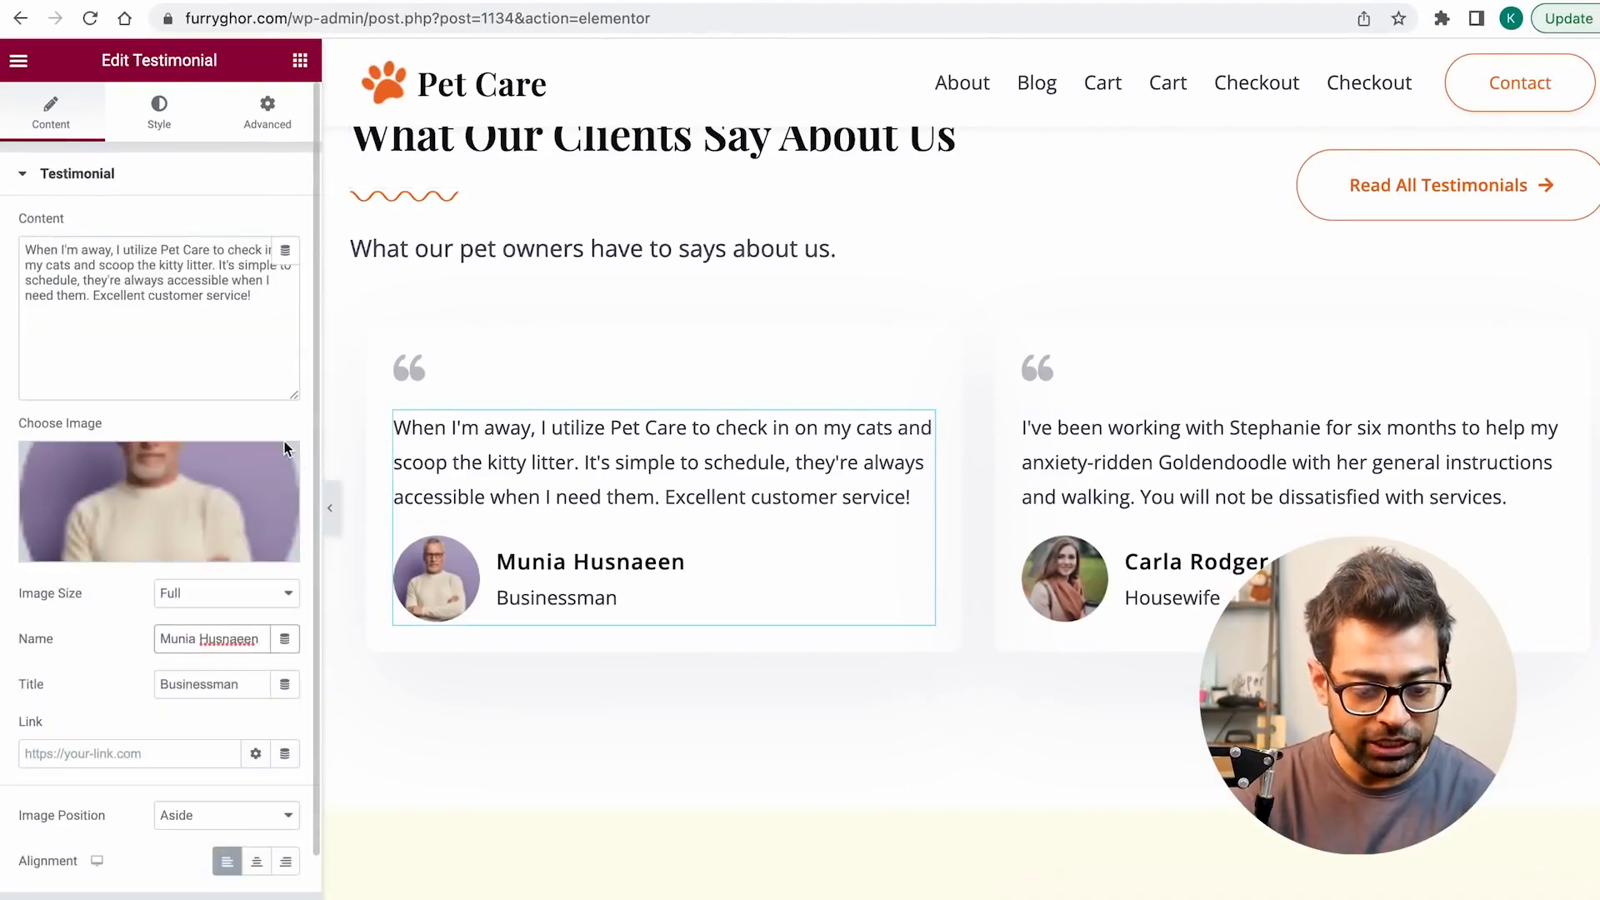
Step: Remove the first testimonial's photo and clear its "Businessman" title
click(286, 468)
double_click(204, 684)
key(BackSpace)
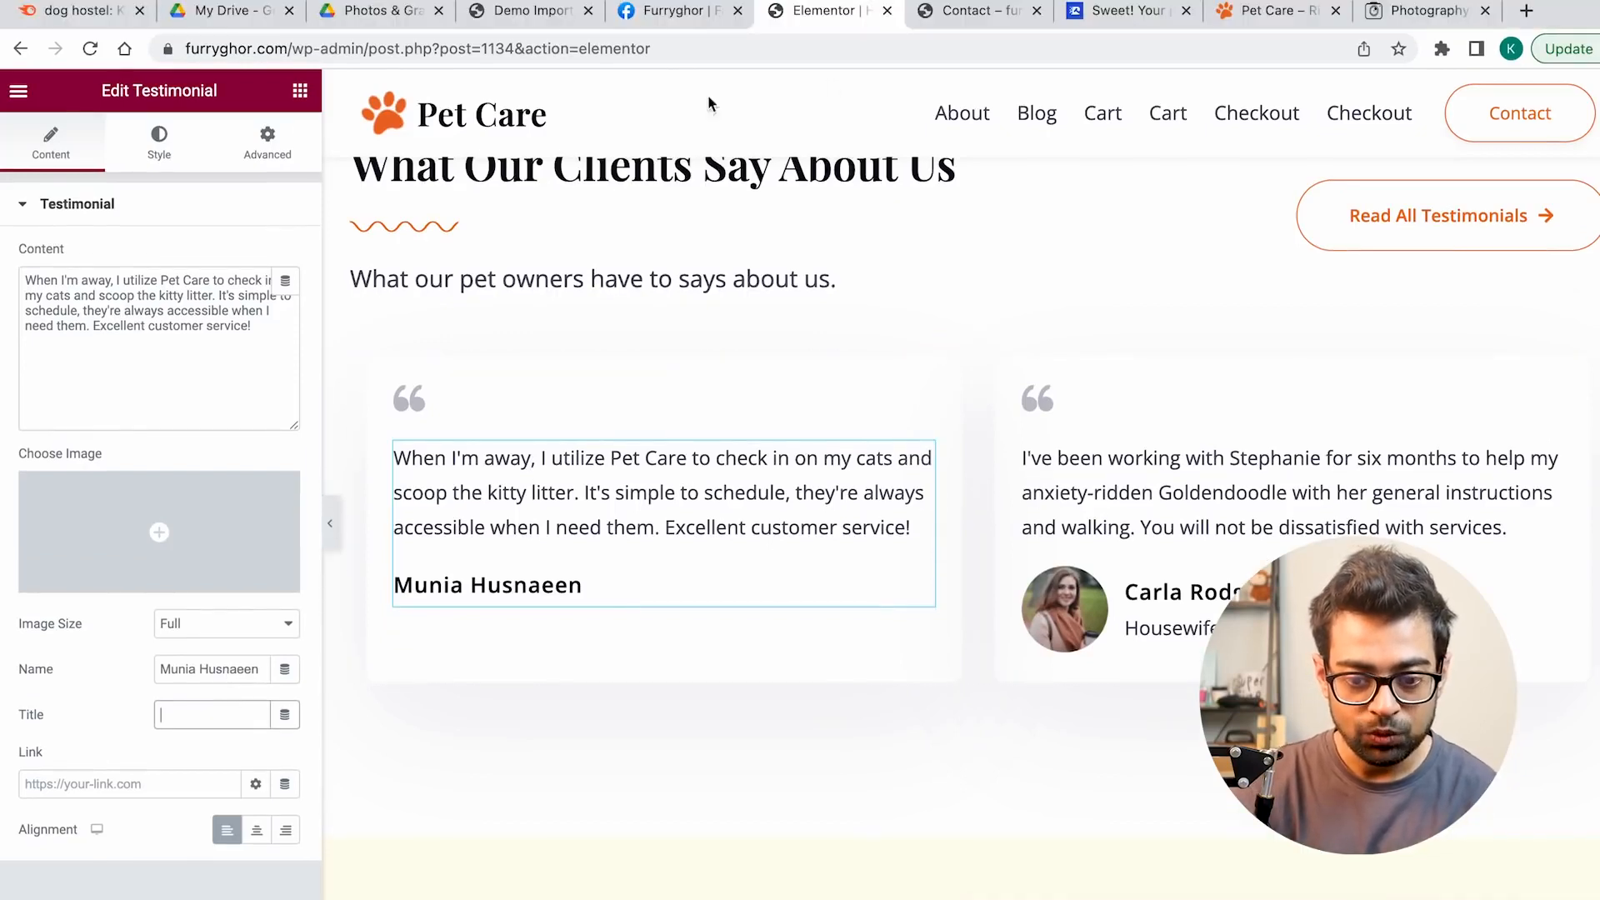
Step: Copy the first review's text from Furryghor's Facebook page and replace the first testimonial's content with it in Elementor
click(676, 11)
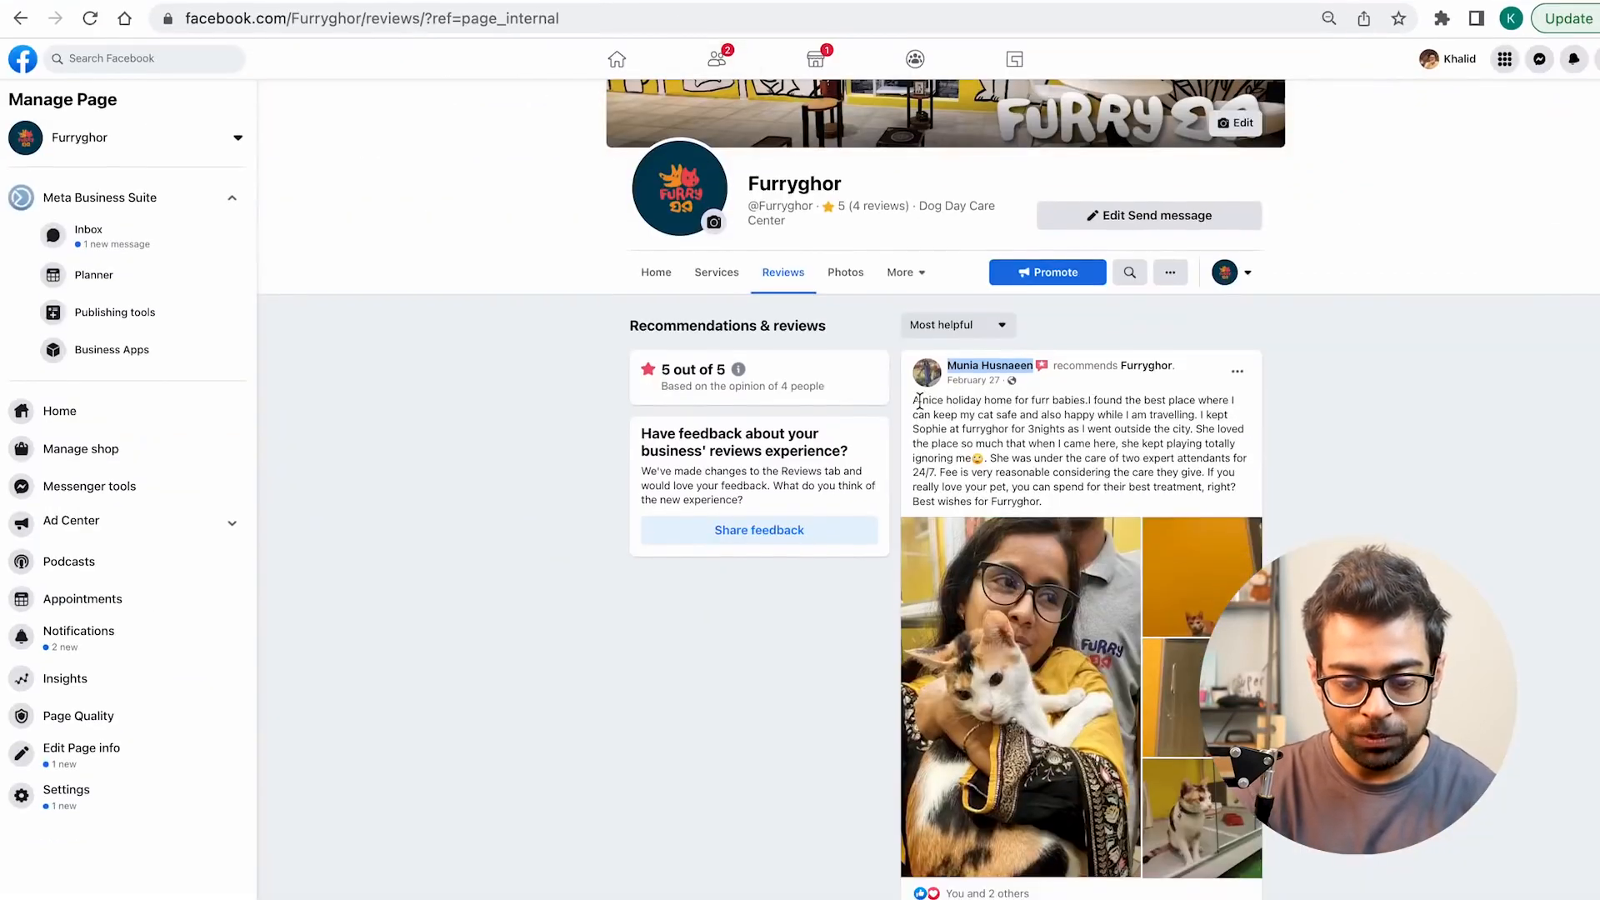
click(917, 400)
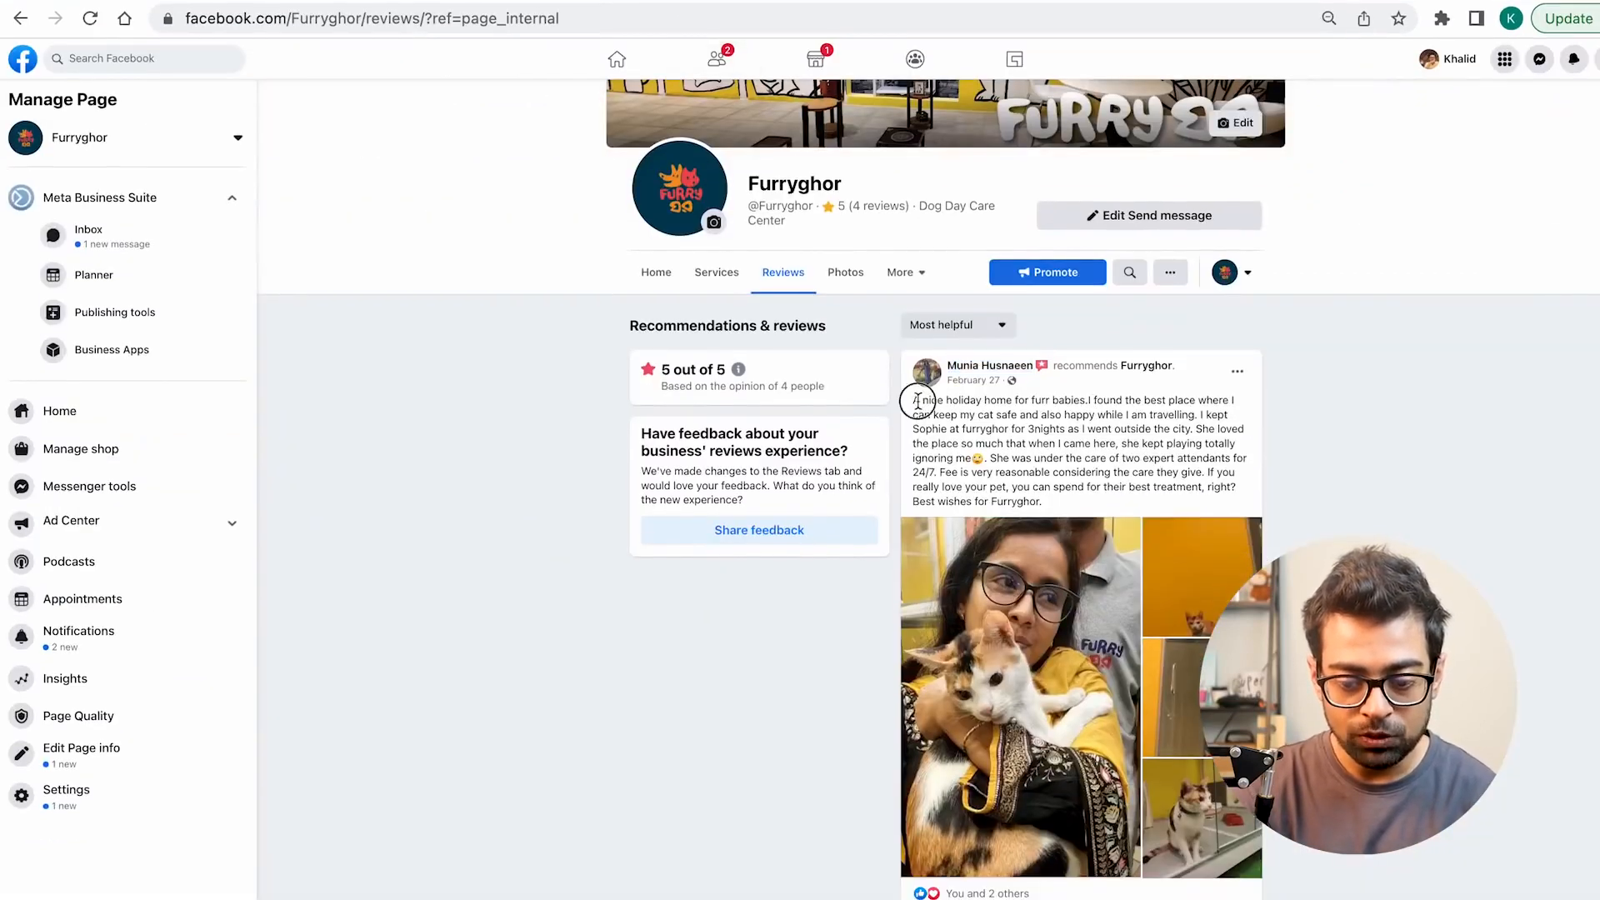
drag(913, 399, 1048, 504)
click(779, 12)
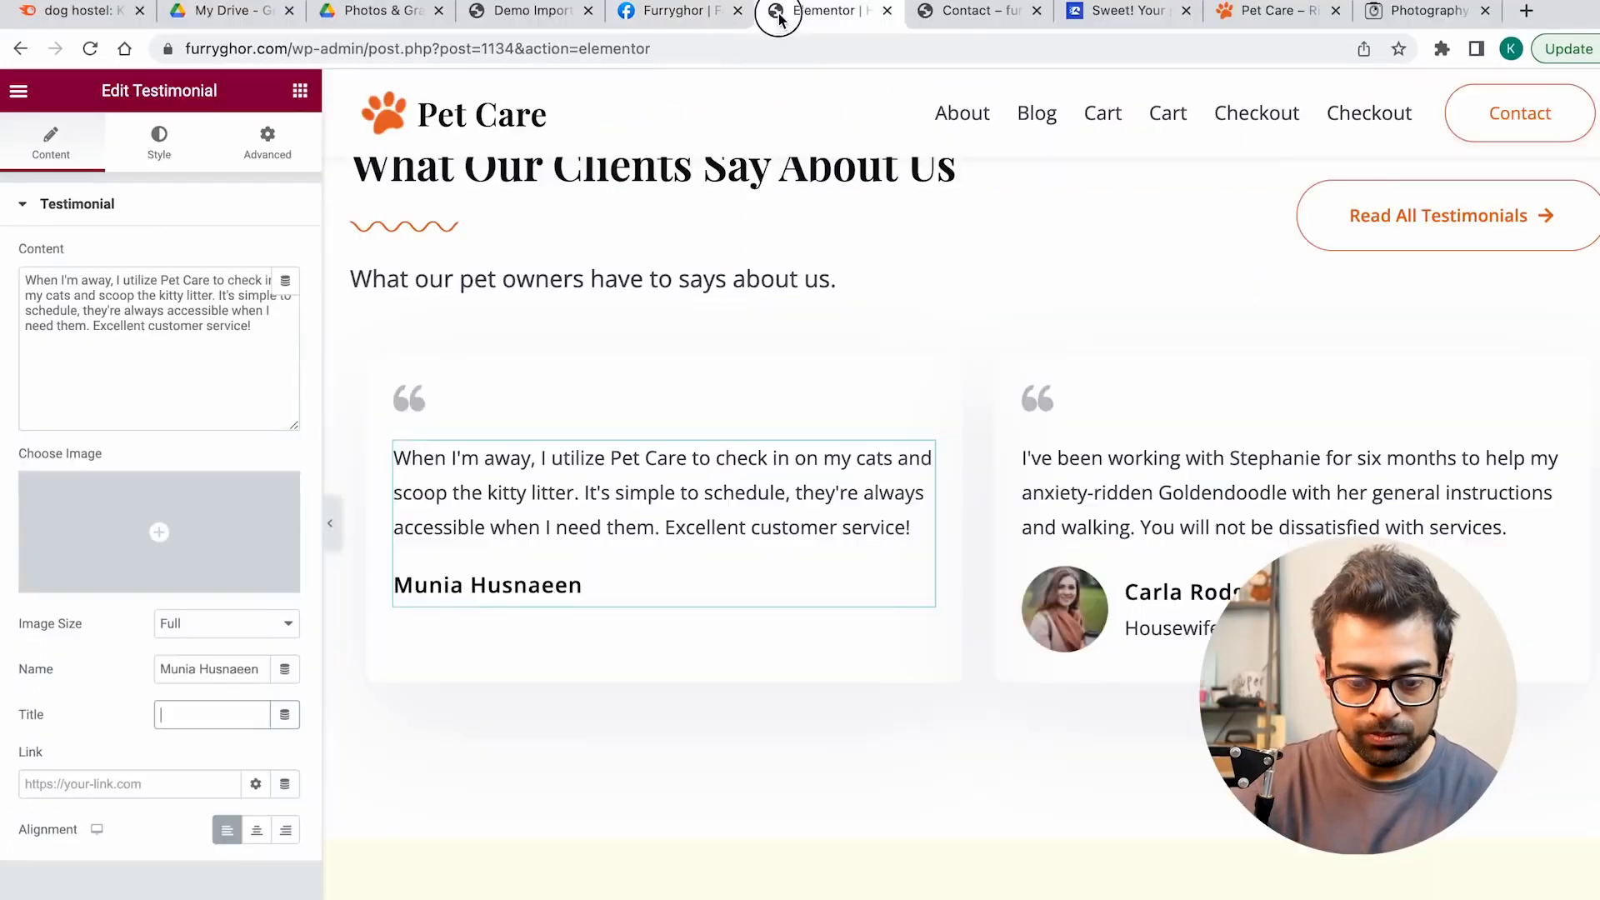
click(180, 335)
key(ctrl+a)
key(BackSpace)
key(ctrl+v)
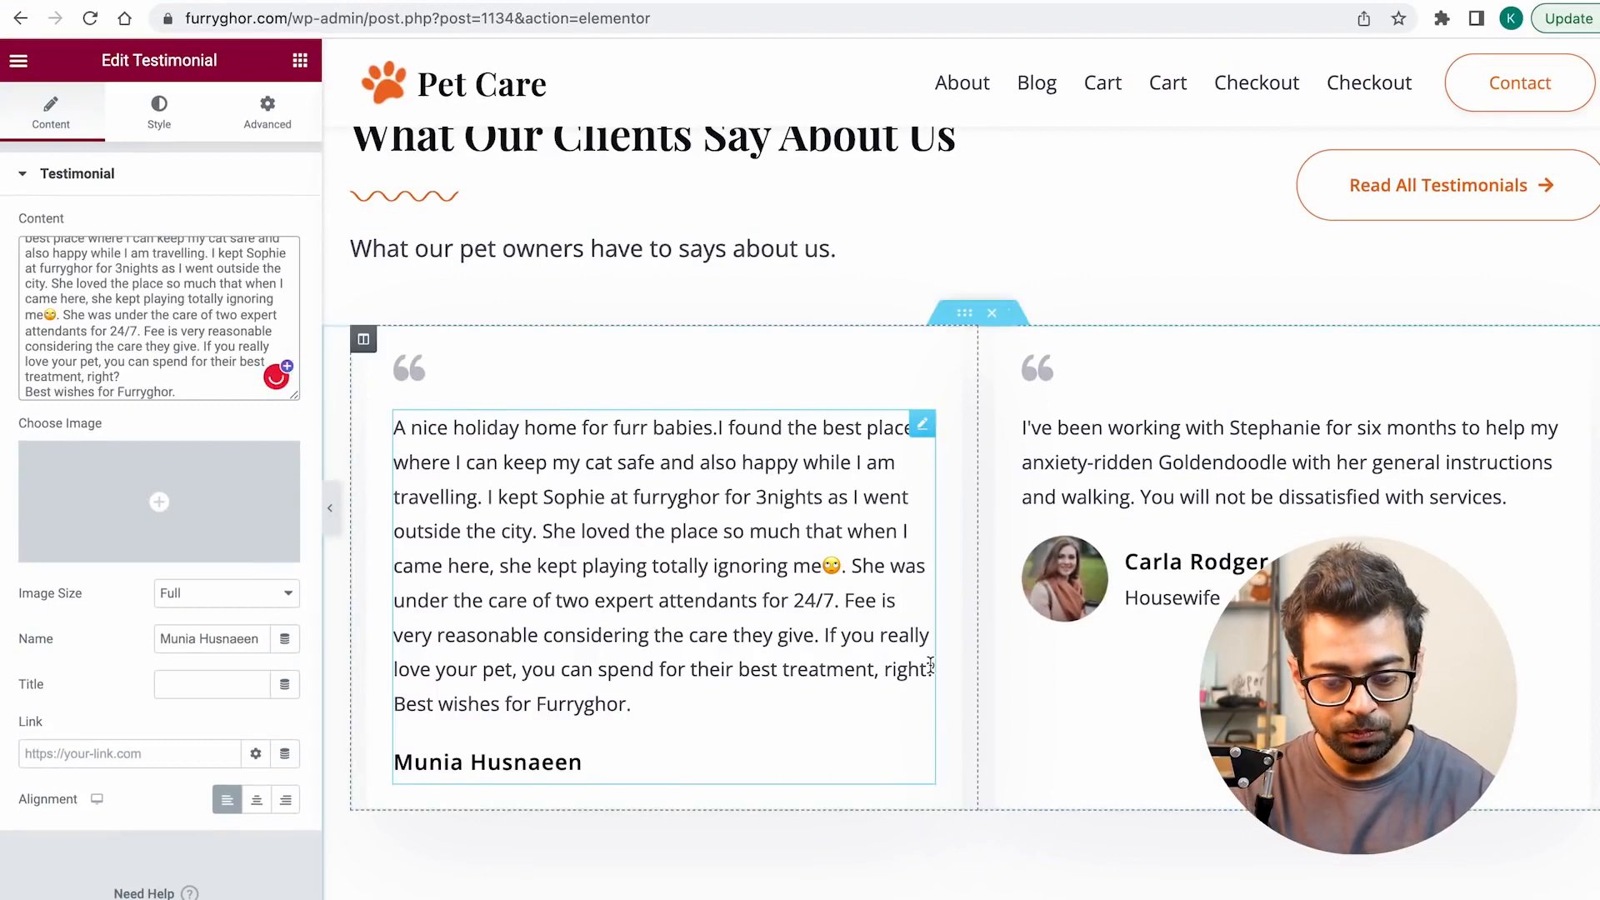
Step: Copy the second Facebook review's text and replace the second testimonial's content with it in Elementor
key(ctrl+Tab)
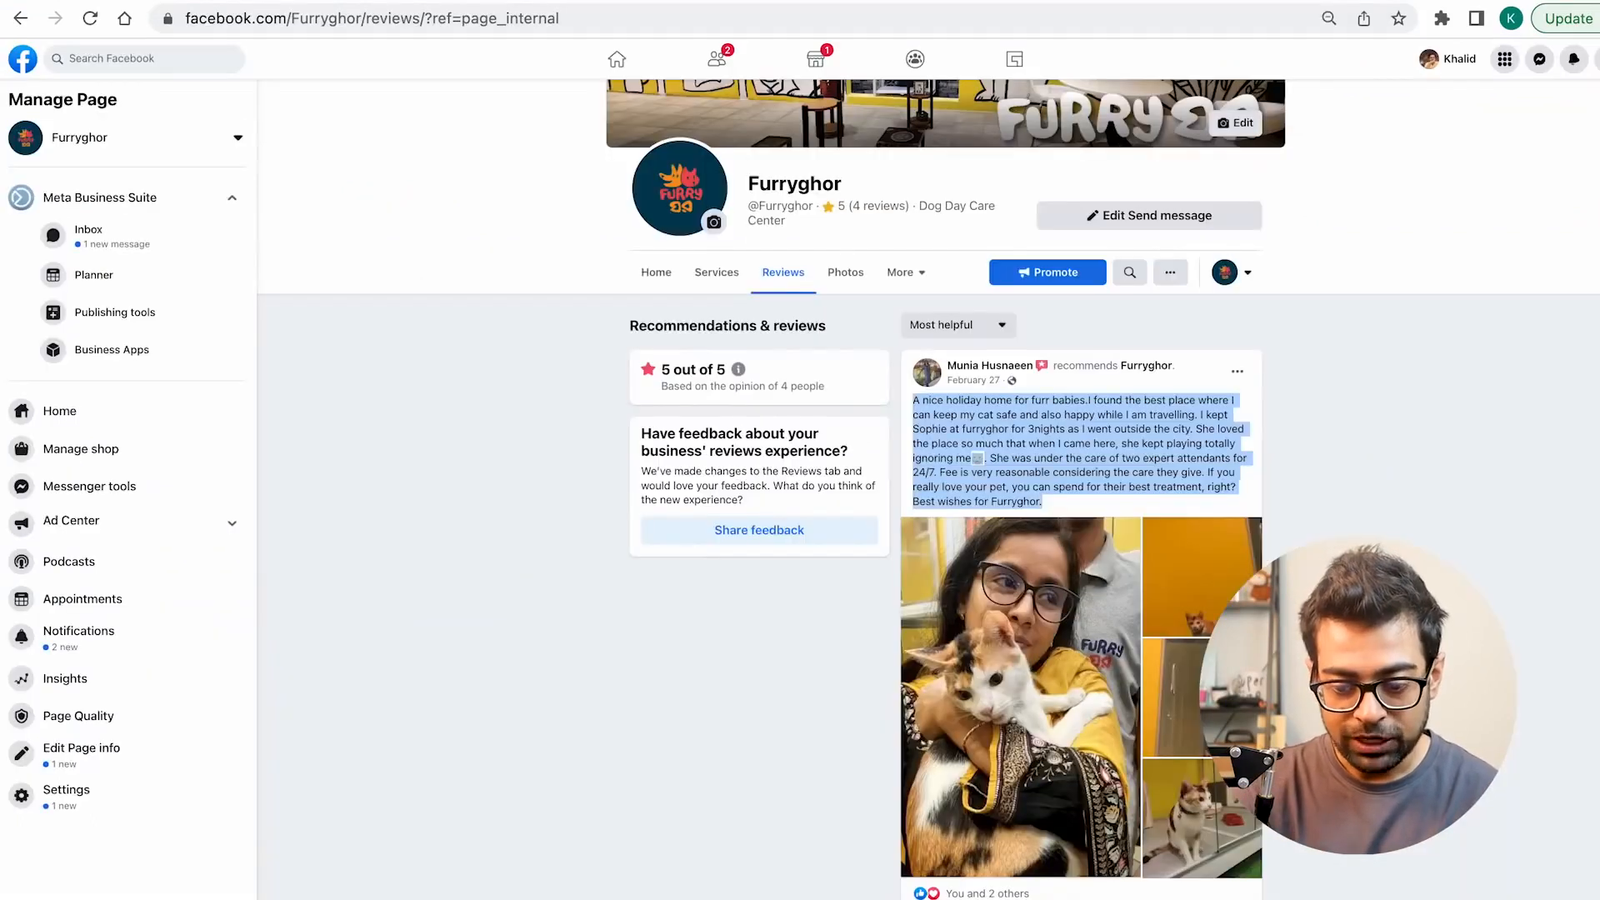
scroll(976, 490, down, 8)
drag(915, 379, 1058, 457)
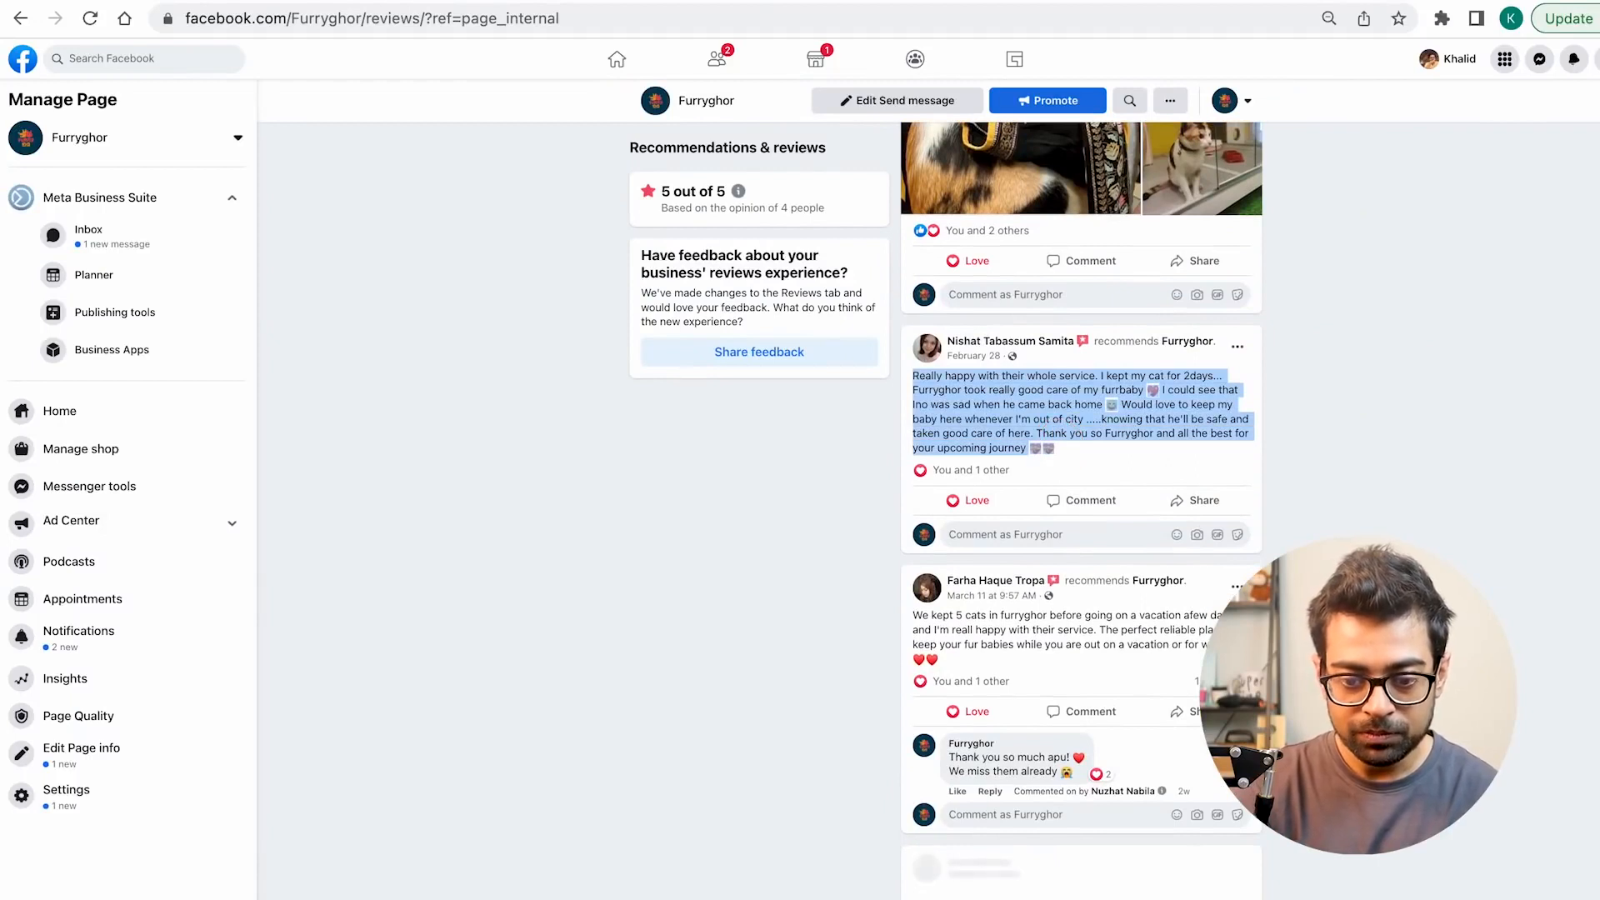
key(ctrl+shift+Tab)
click(1167, 538)
click(64, 295)
key(ctrl+a)
key(BackSpace)
key(ctrl+v)
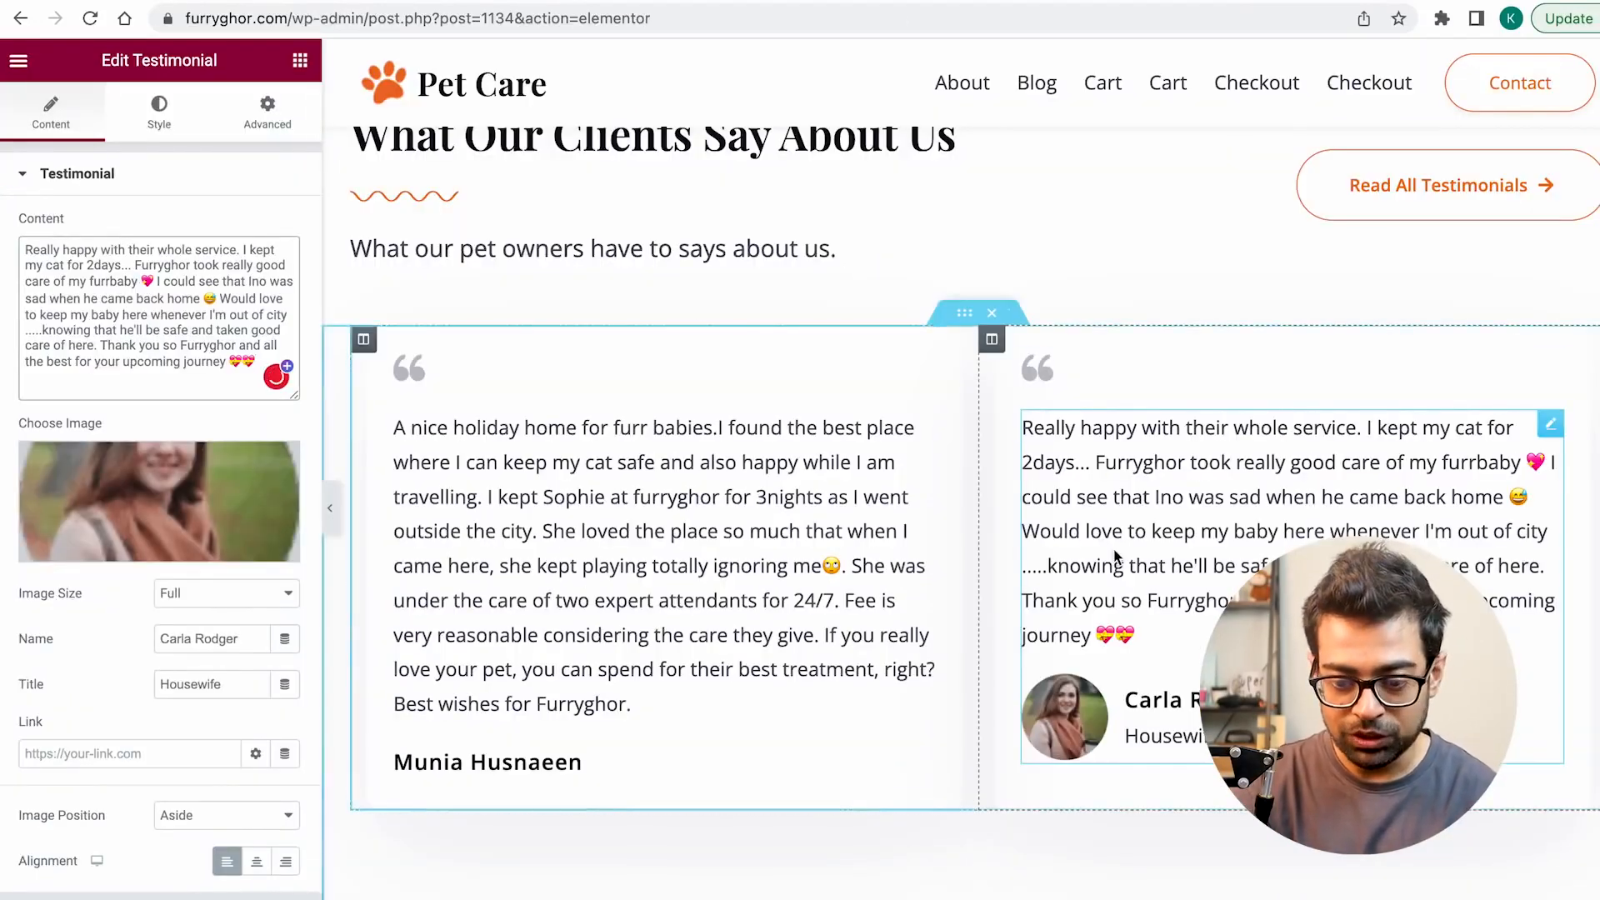
Step: Copy the second reviewer's name from Facebook and replace the name in the second testimonial with it
key(ctrl+Tab)
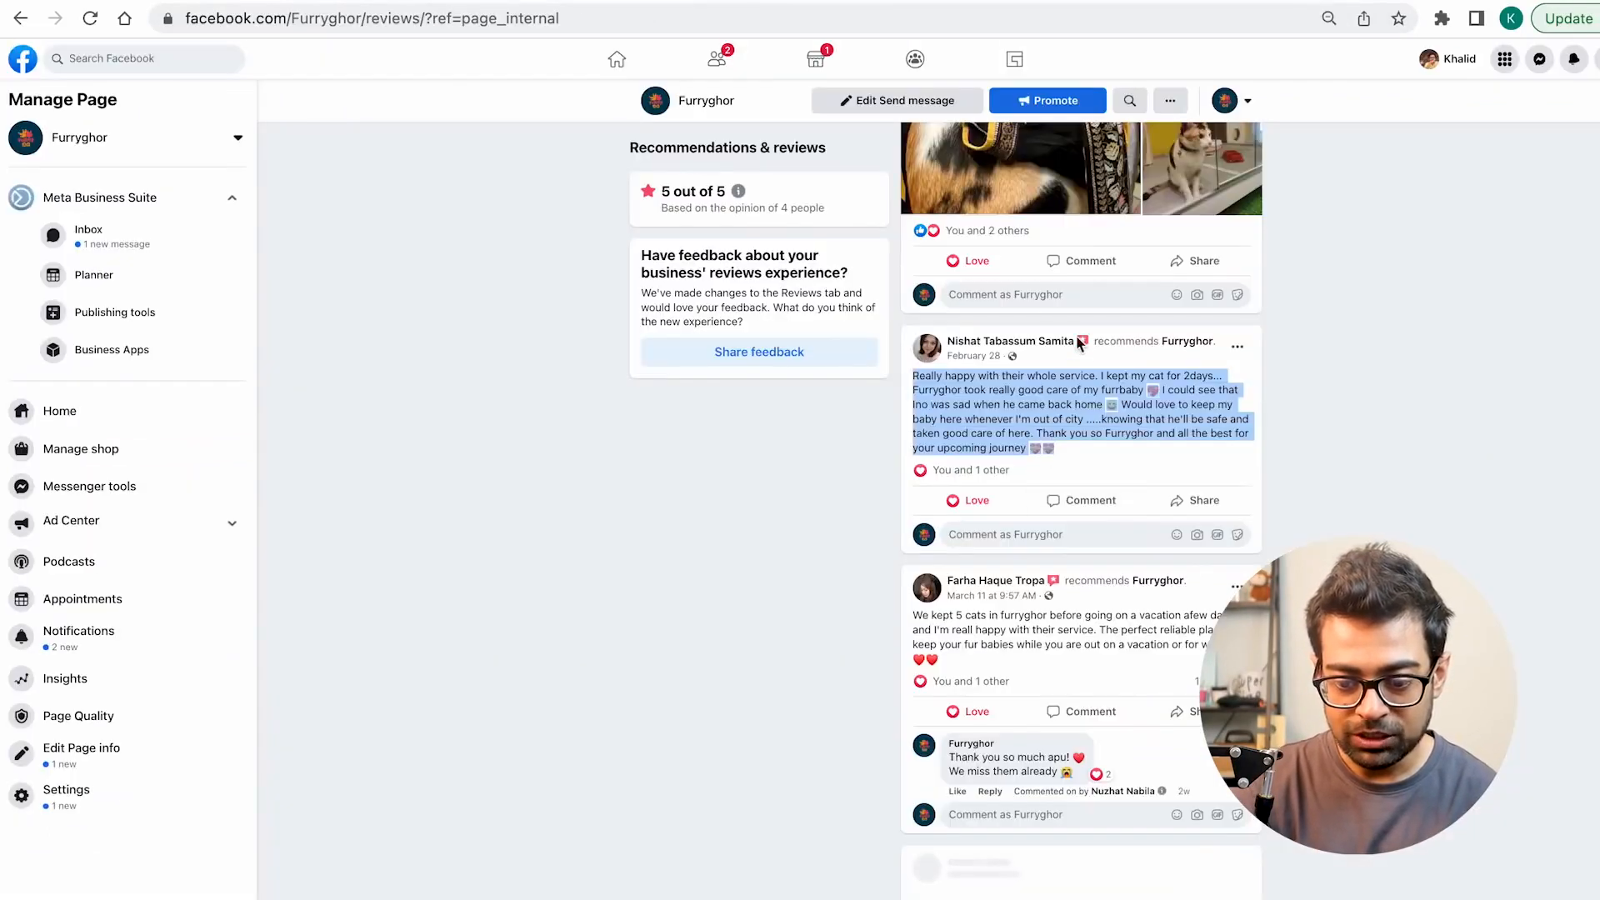
drag(1074, 340, 948, 339)
key(ctrl+c)
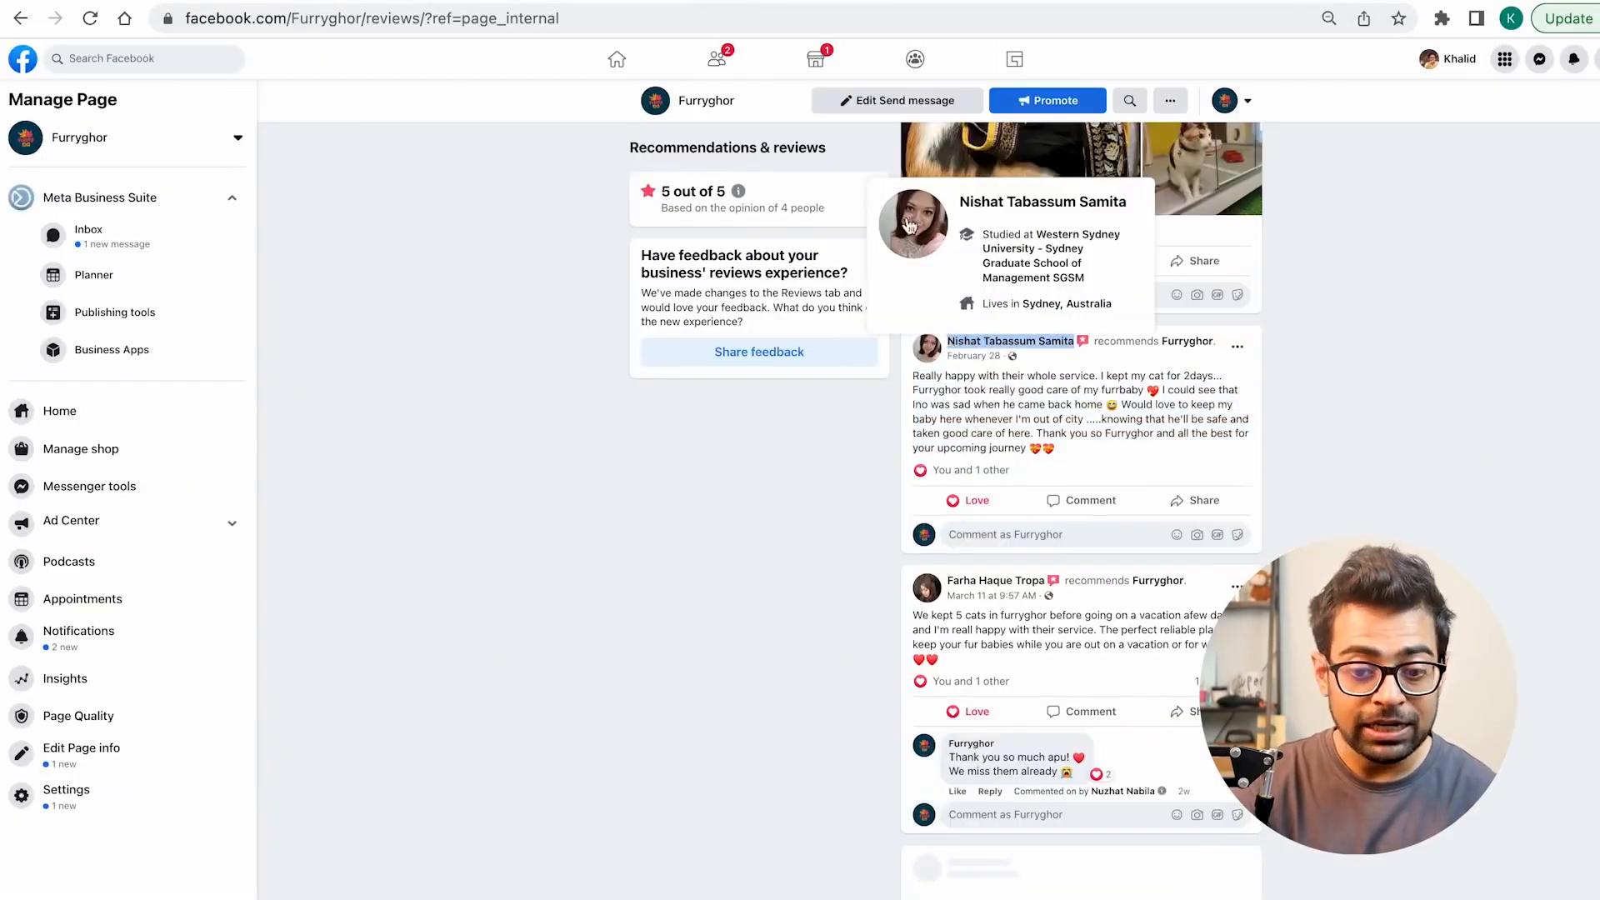
key(ctrl+Tab)
double_click(215, 637)
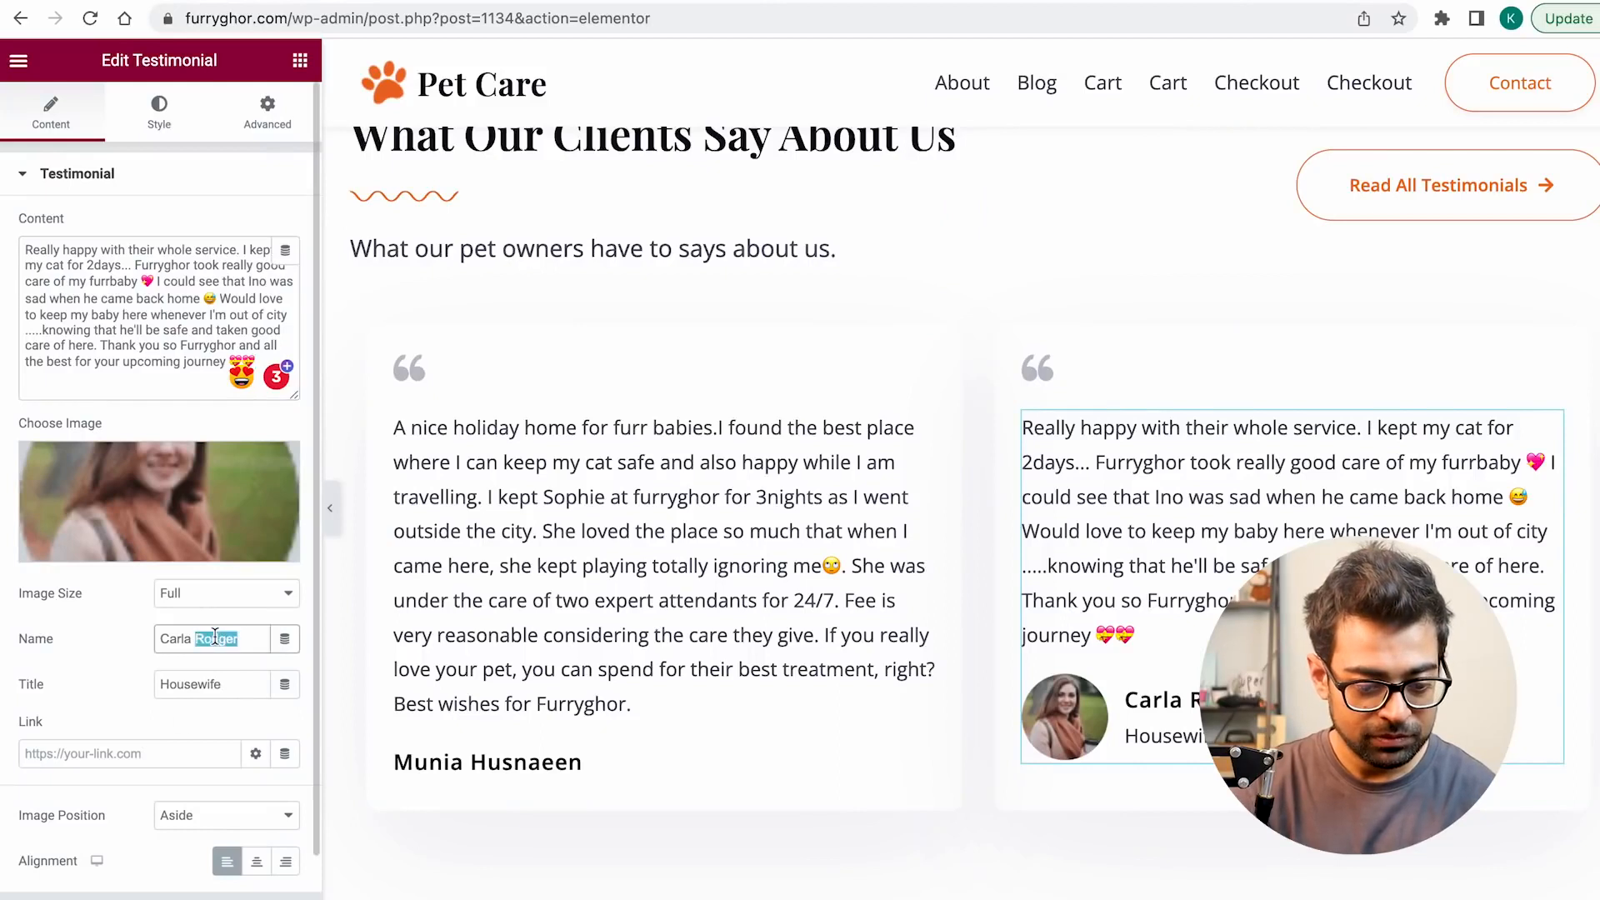
key(ctrl+a)
key(ctrl+v)
Step: Clear the second testimonial's "Housewife" title and remove its photo
double_click(213, 681)
key(BackSpace)
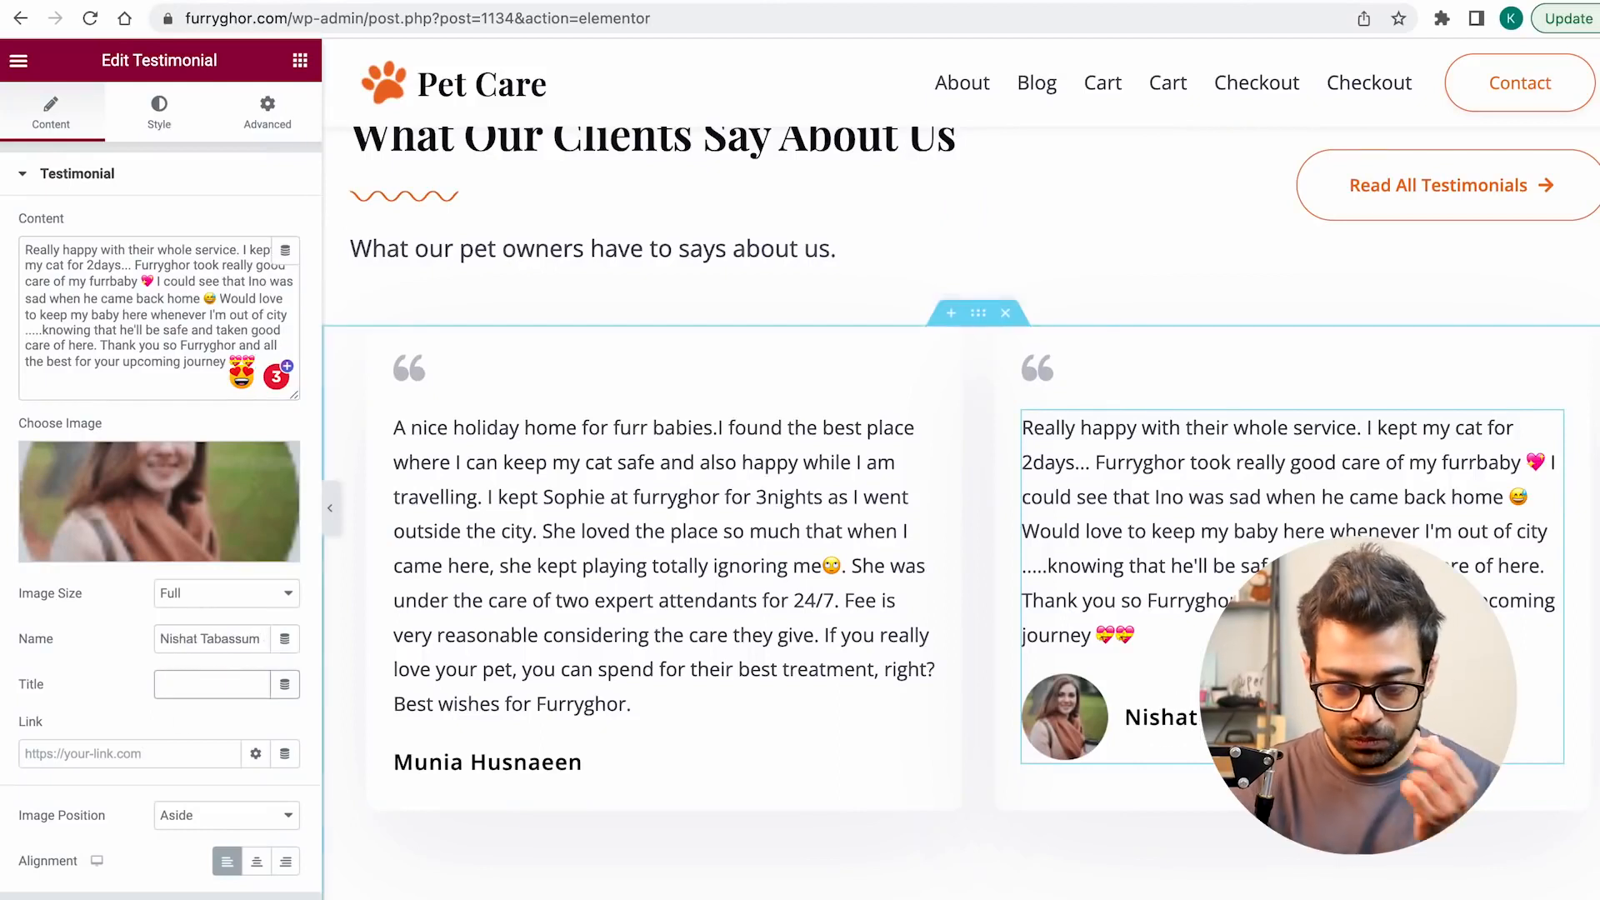
scroll(666, 834, down, 2)
click(280, 463)
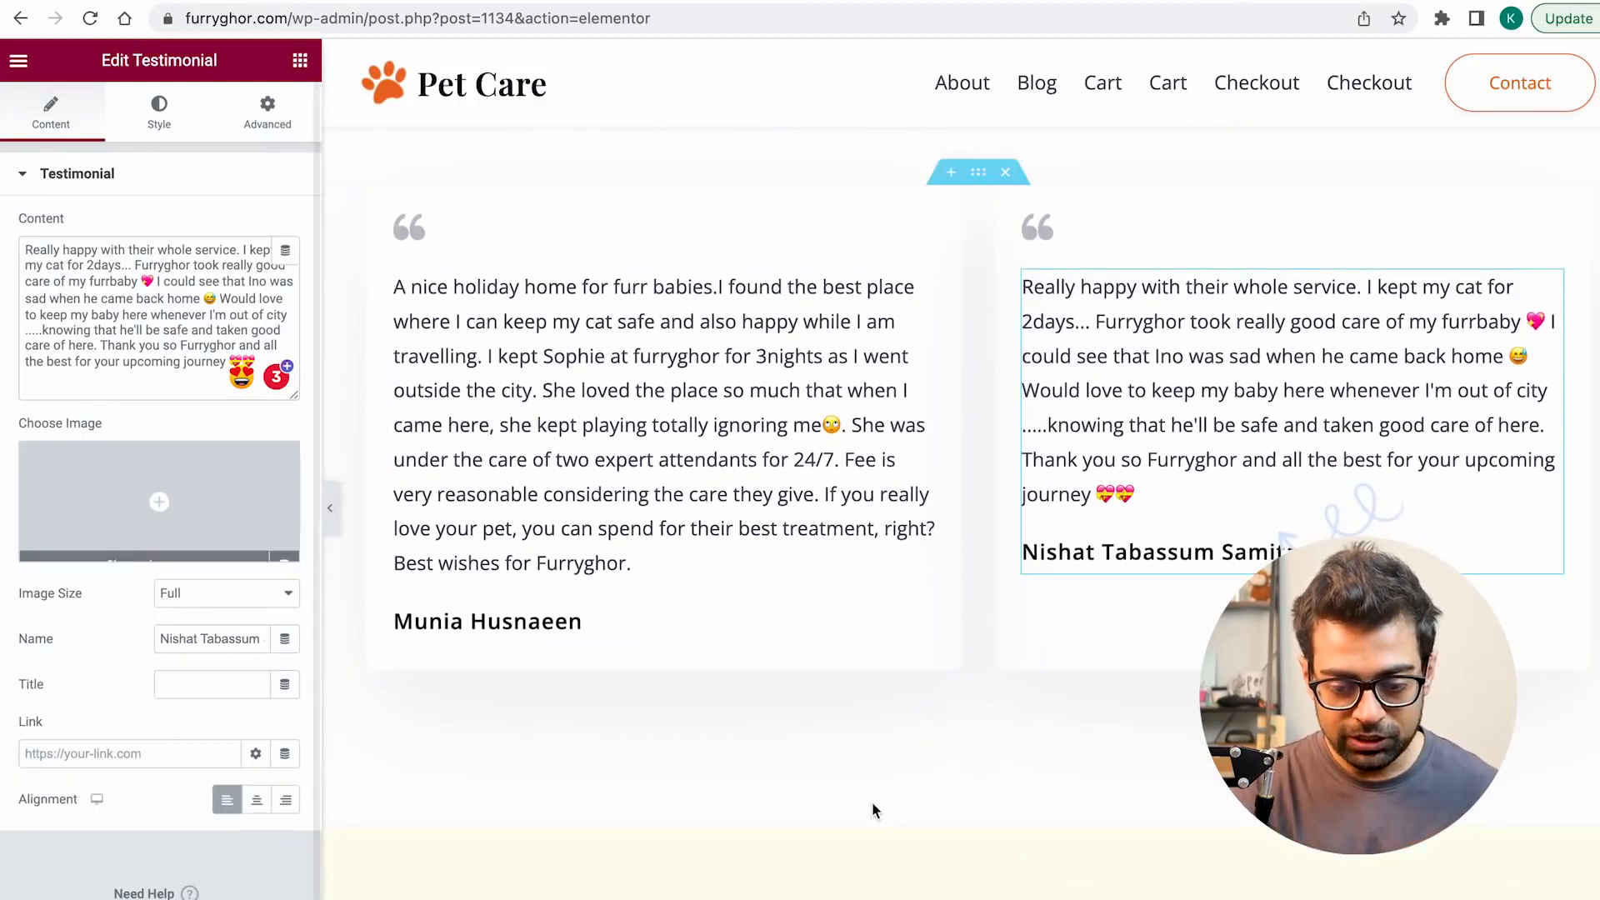
Step: Replace the "Schedule A Next Visit For Your Pet" heading with "Book Furryghor Today"
scroll(873, 811, down, 8)
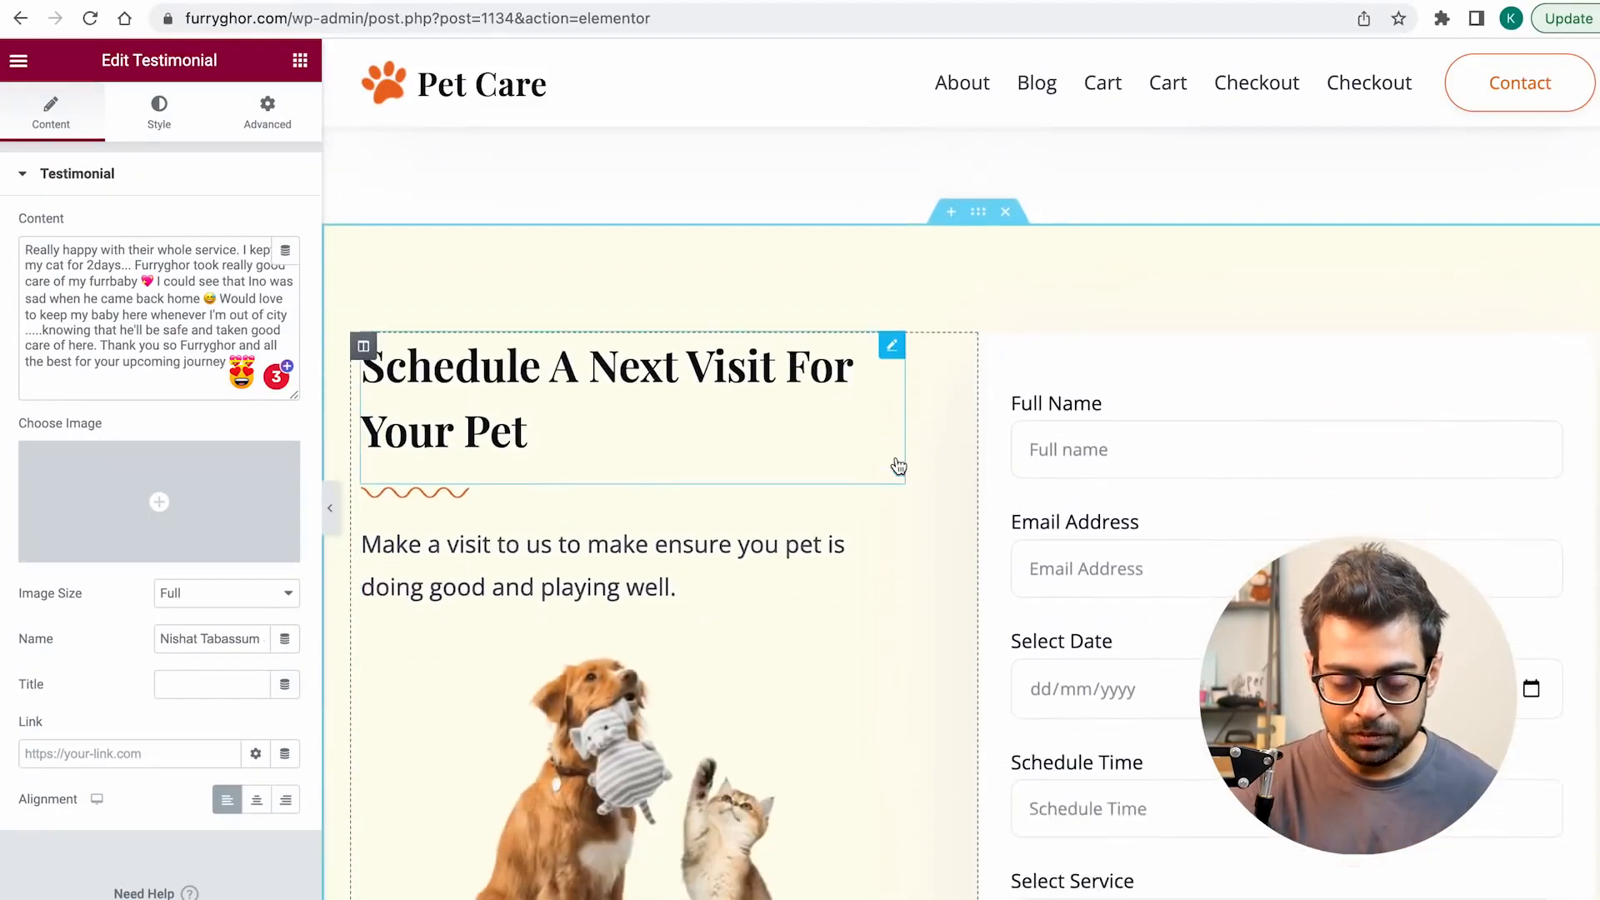
scroll(898, 467, down, 1)
triple_click(661, 336)
key(ctrl+a)
text(Talk To Us )
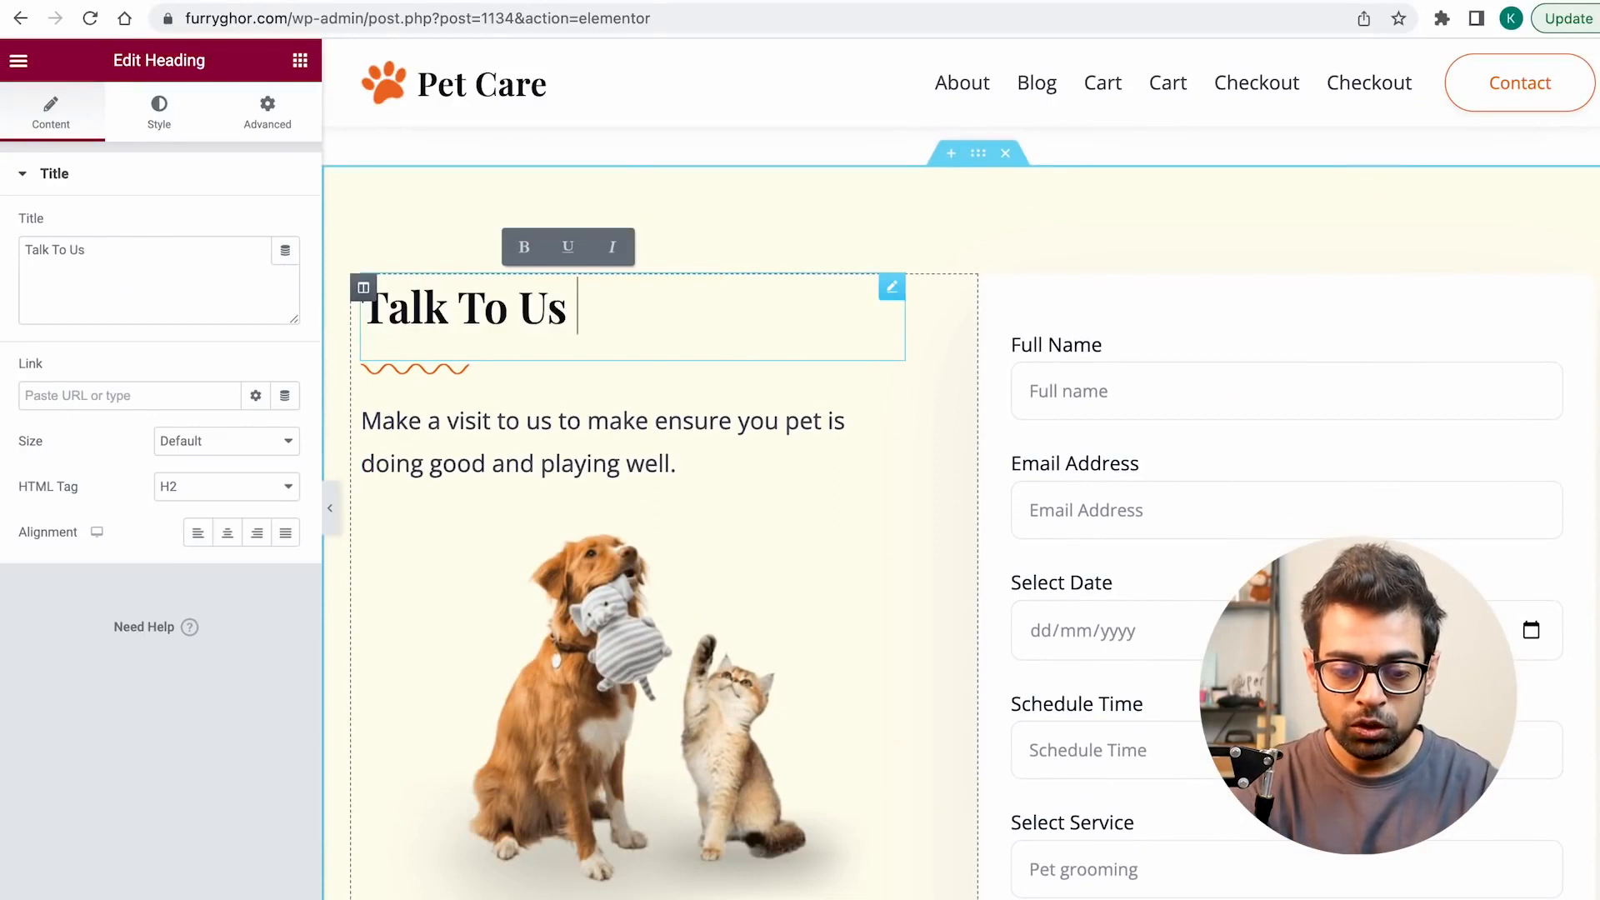
text(About)
key(ctrl+a)
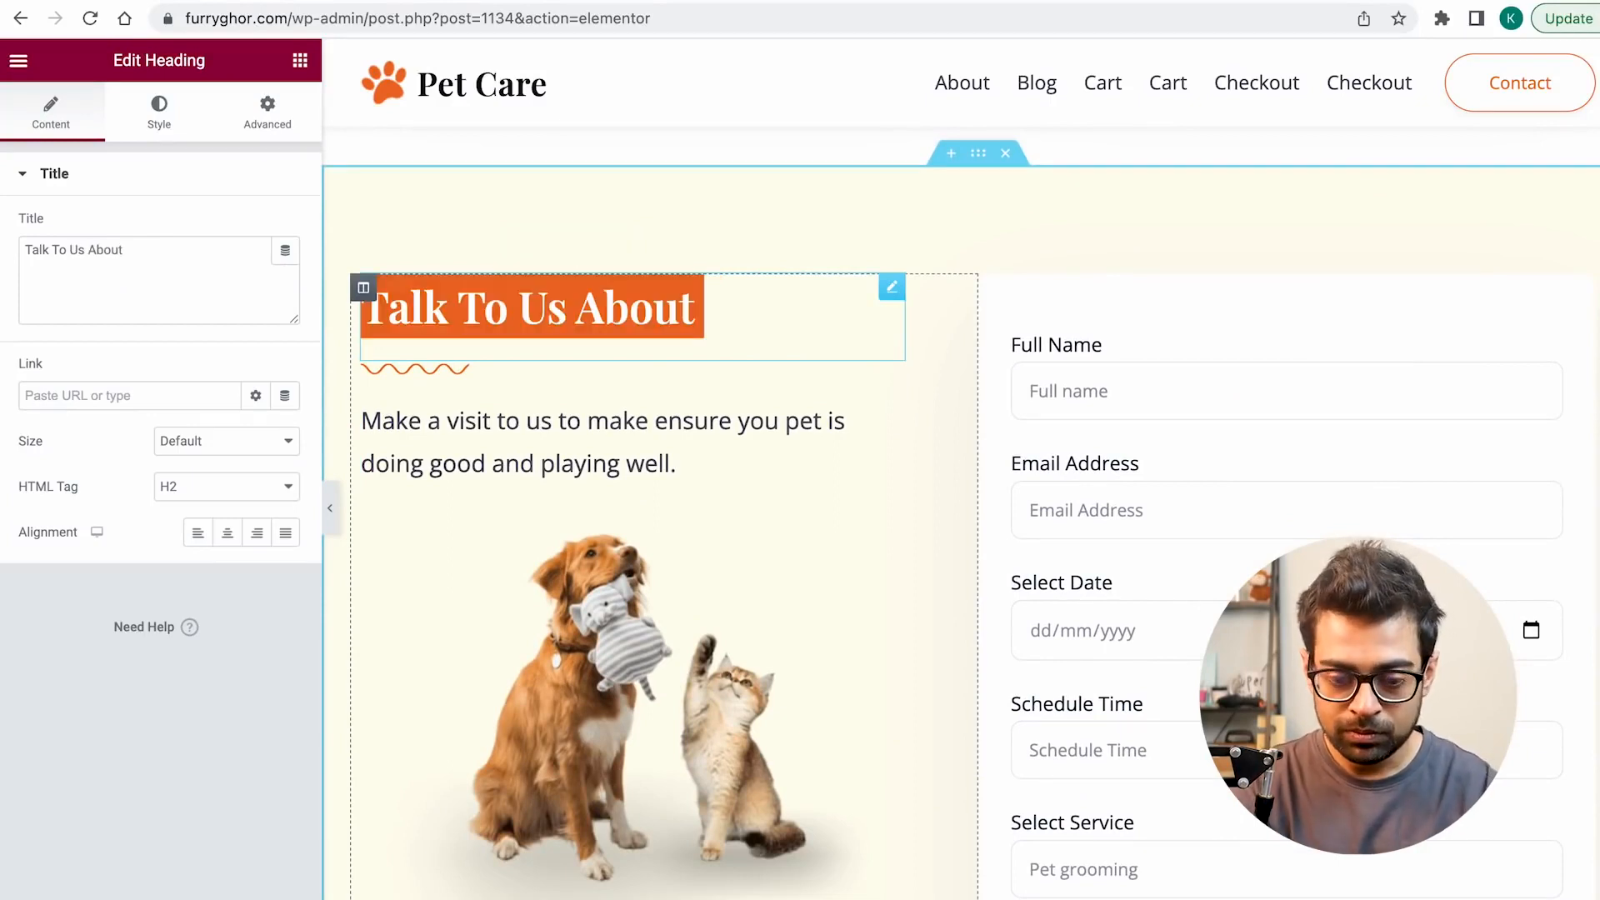
text(Book )
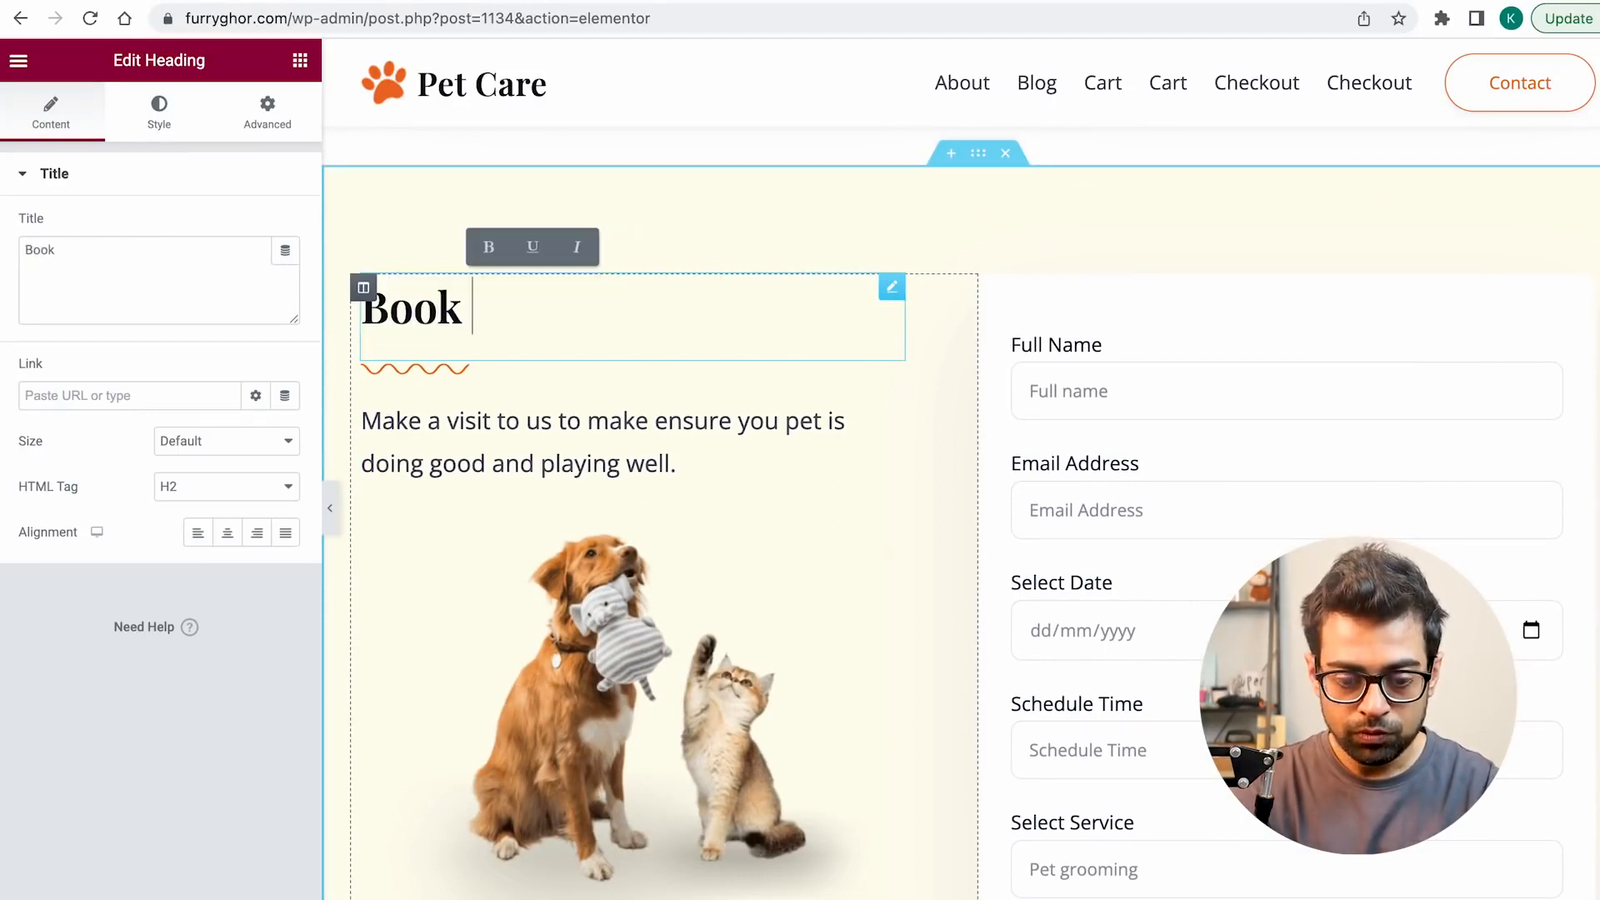
text(Furryghor Today)
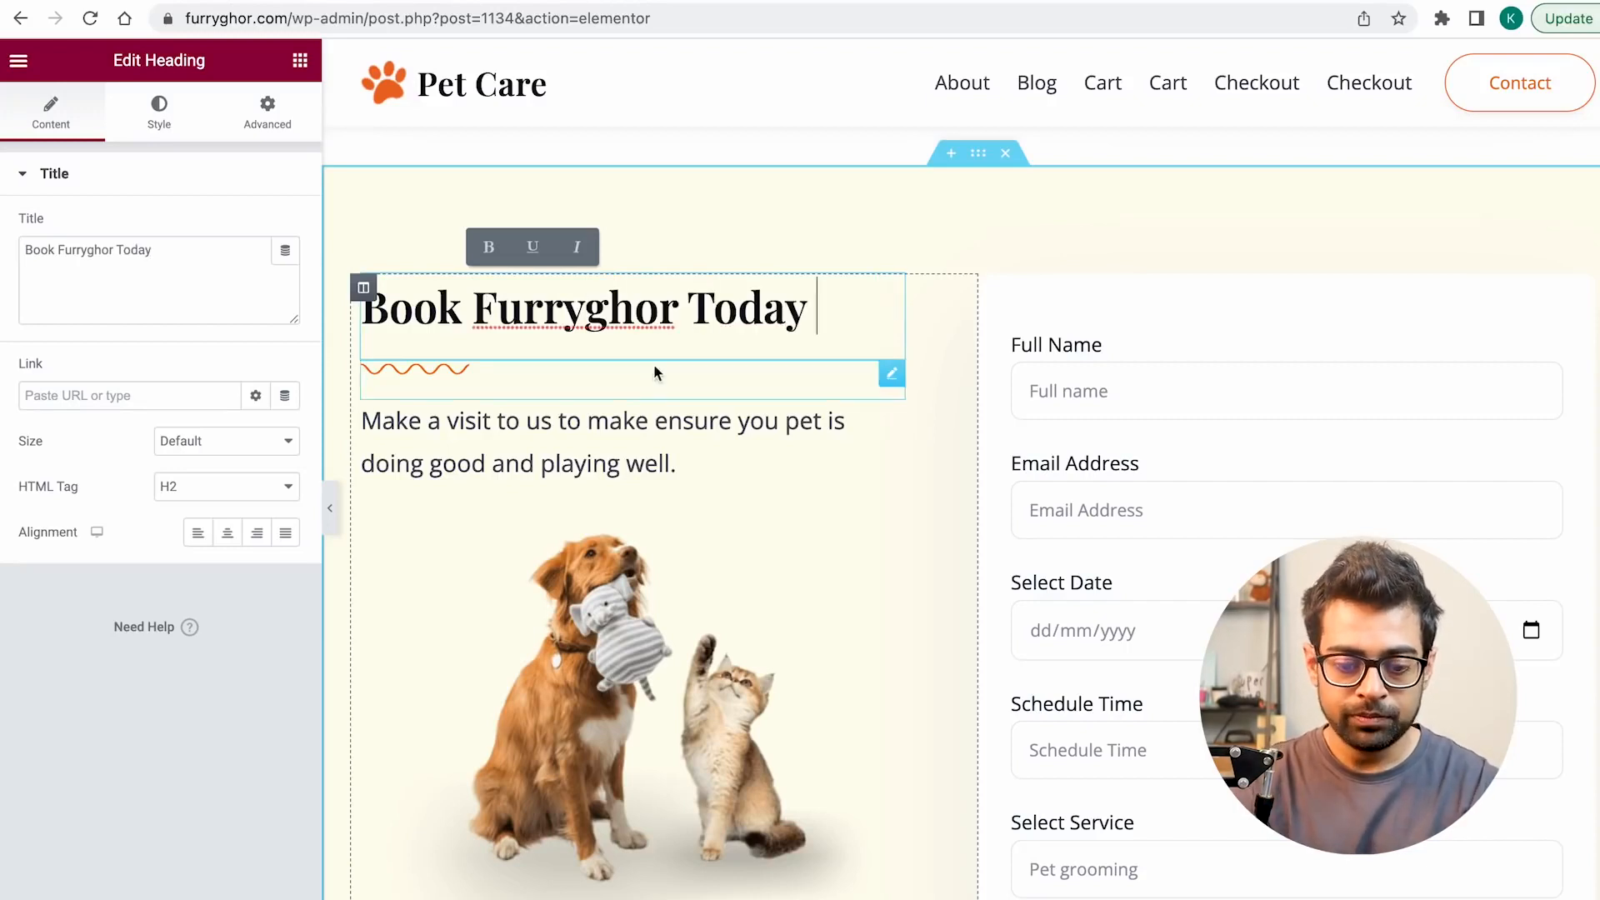
Step: Replace the text under the booking heading with "Simply fill out the form and we will be in touch"
click(641, 433)
key(ctrl+a)
text(Simply fill out the form and w)
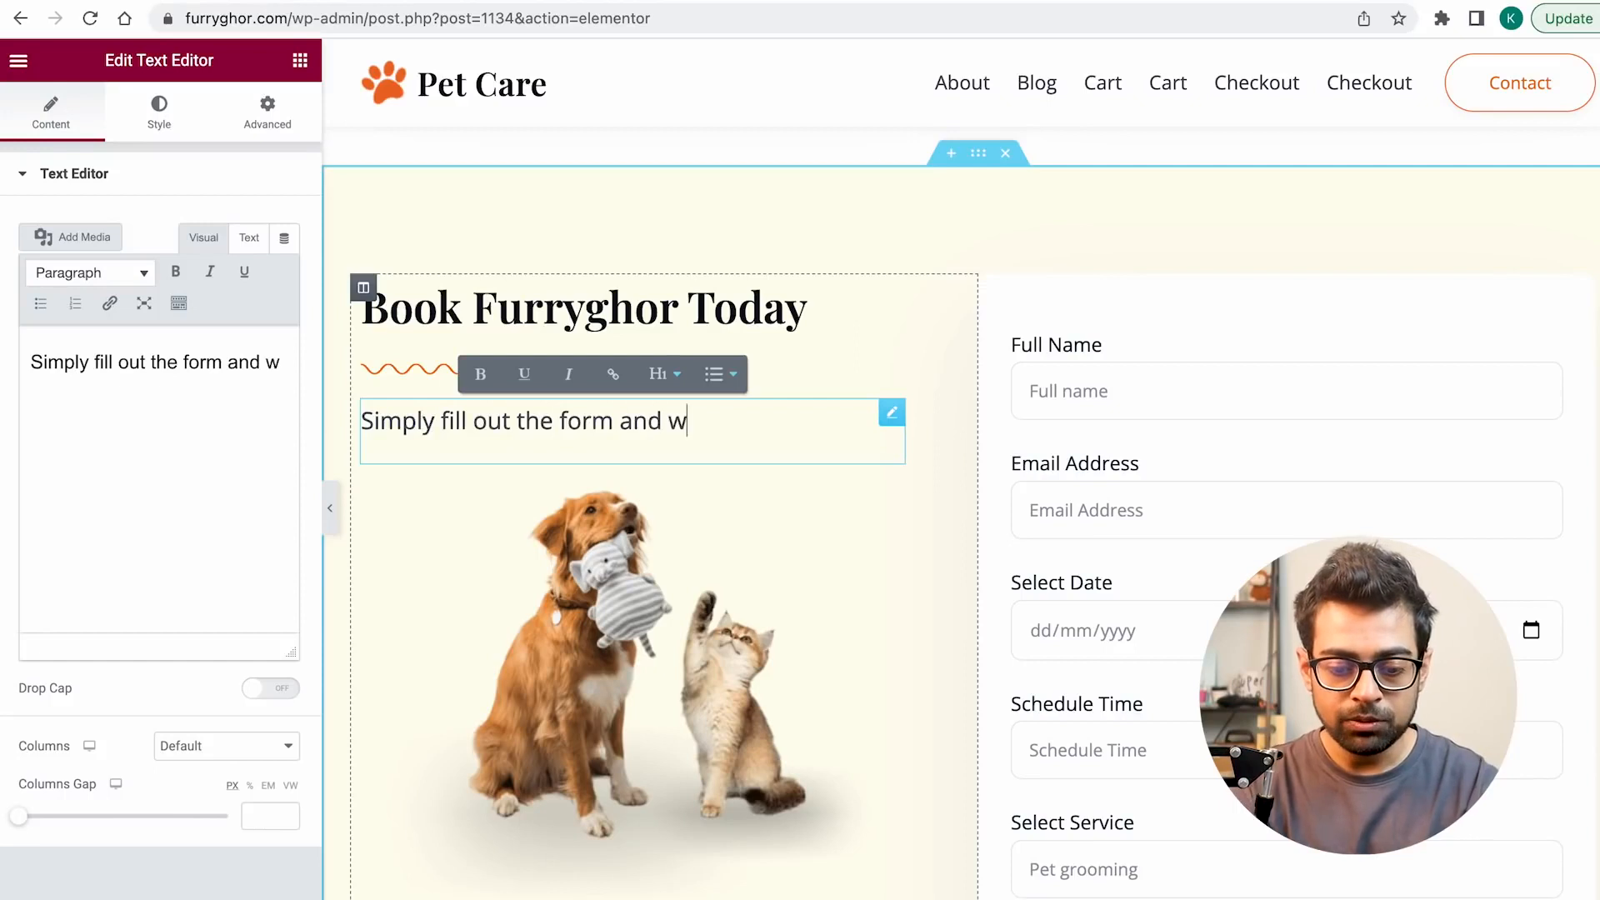
text(e will be in touch)
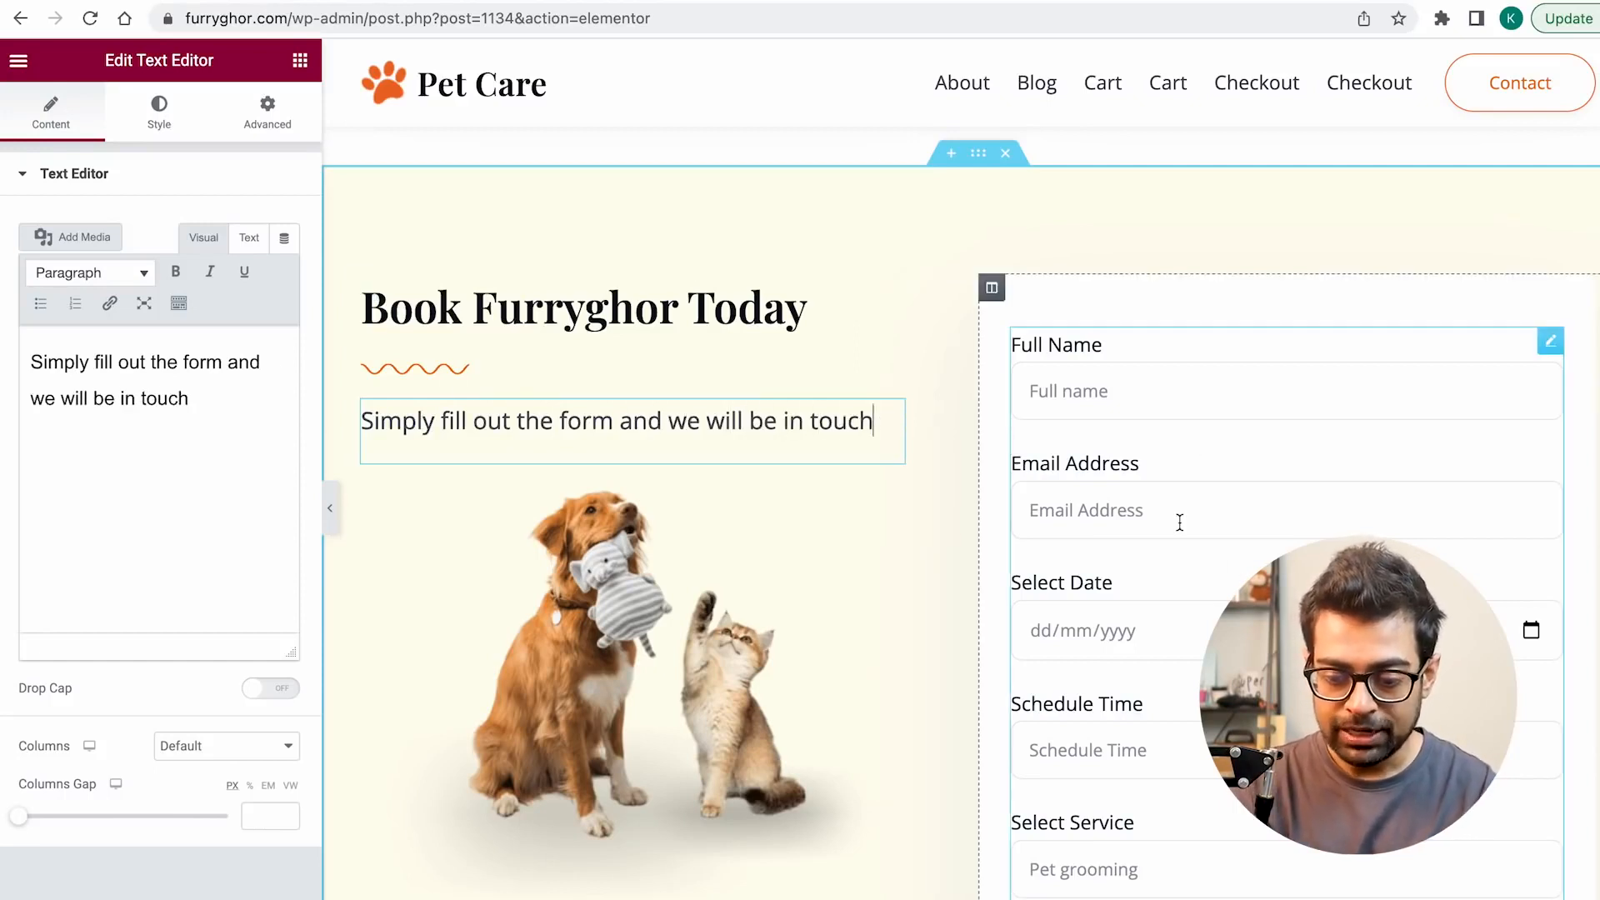
Step: Delete the Featured Products section and the "What To Adopt A Dog!" banner below the contact form
scroll(1179, 522, down, 2)
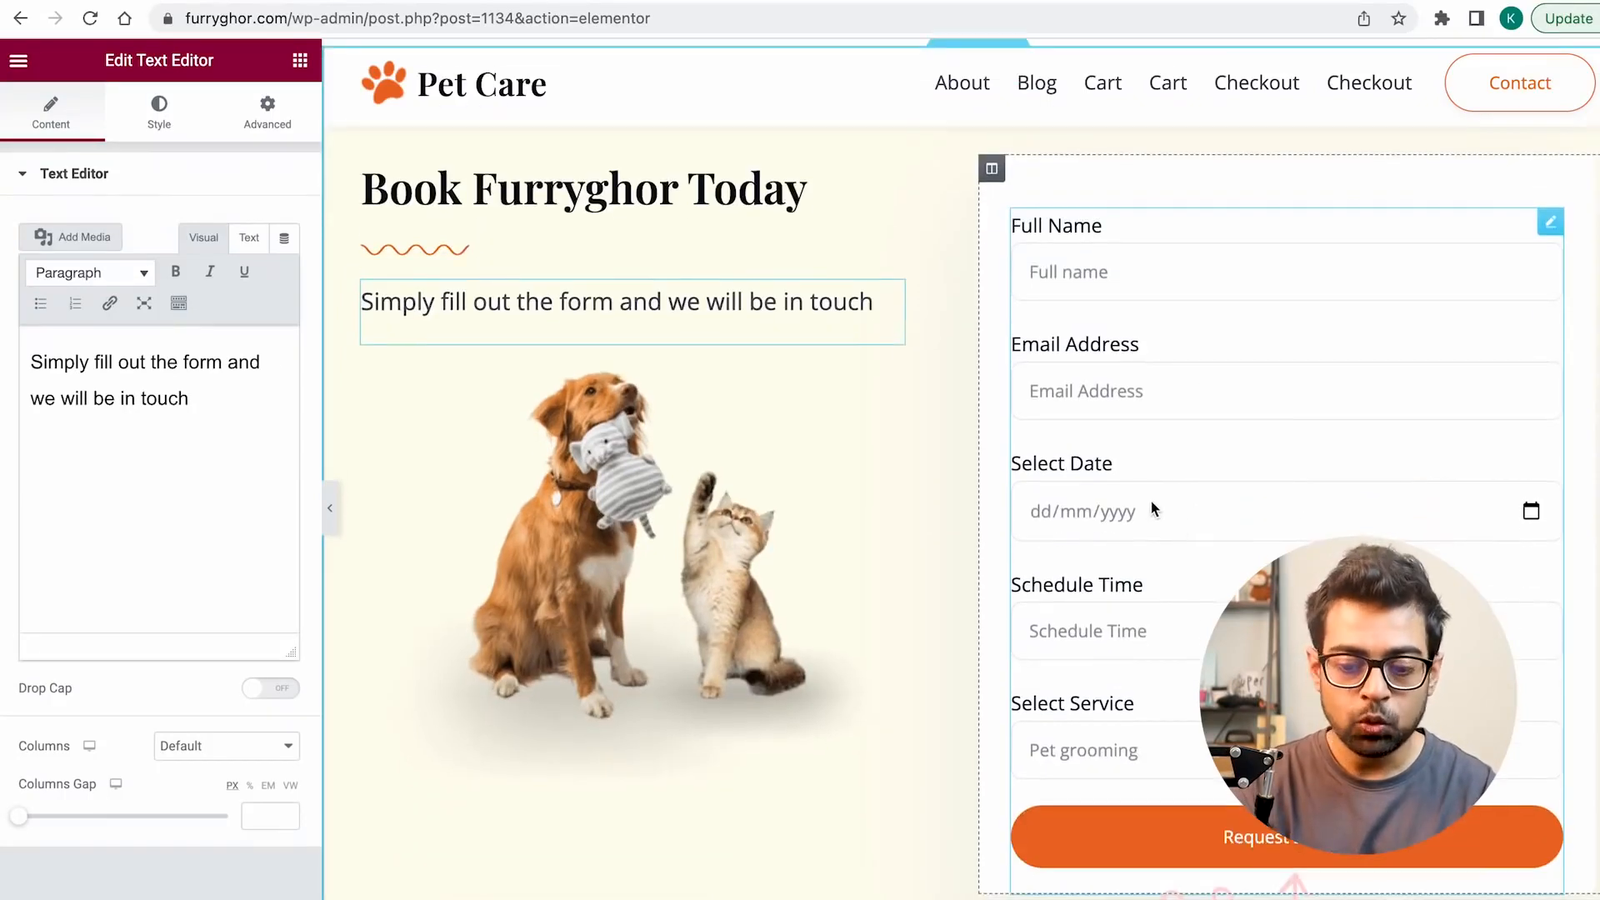
click(1162, 608)
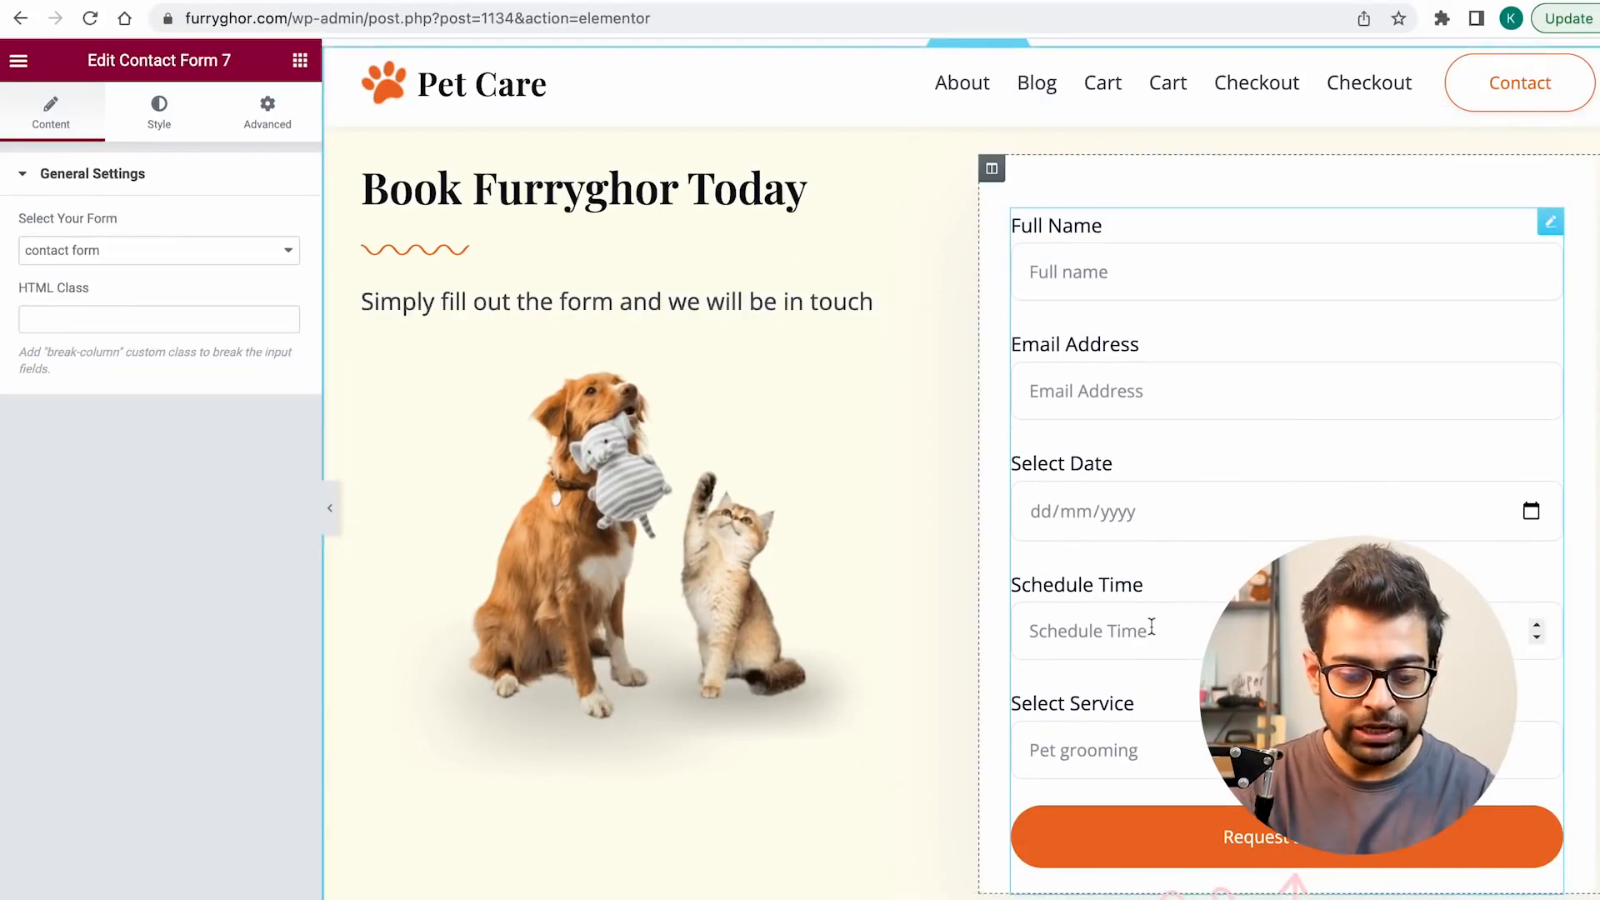
scroll(1165, 668, down, 3)
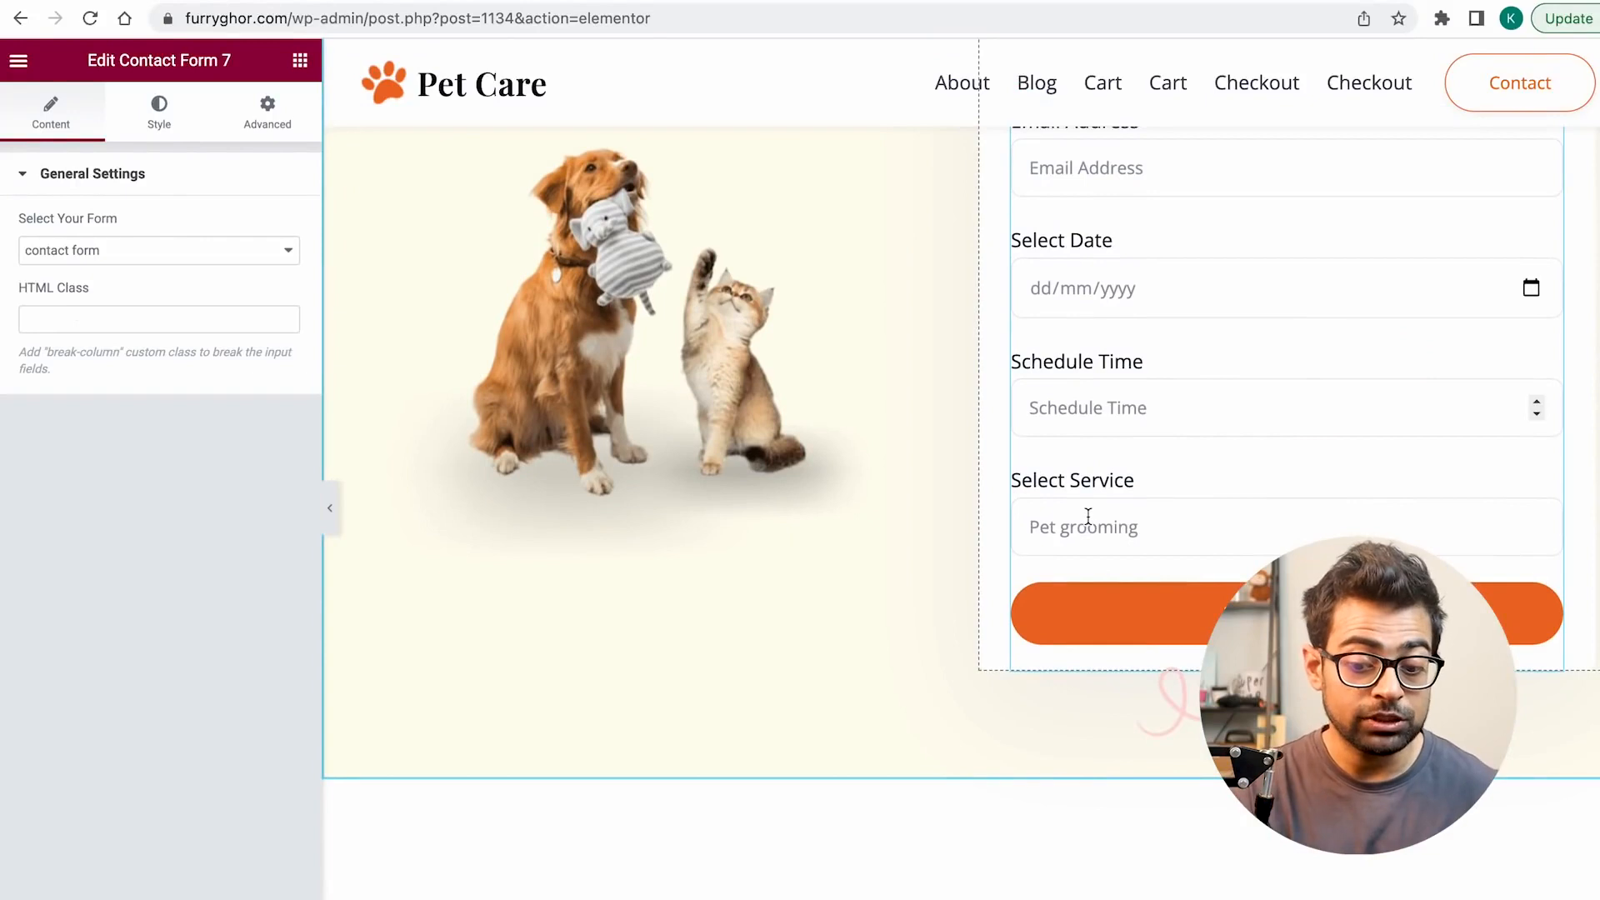
scroll(1087, 517, down, 8)
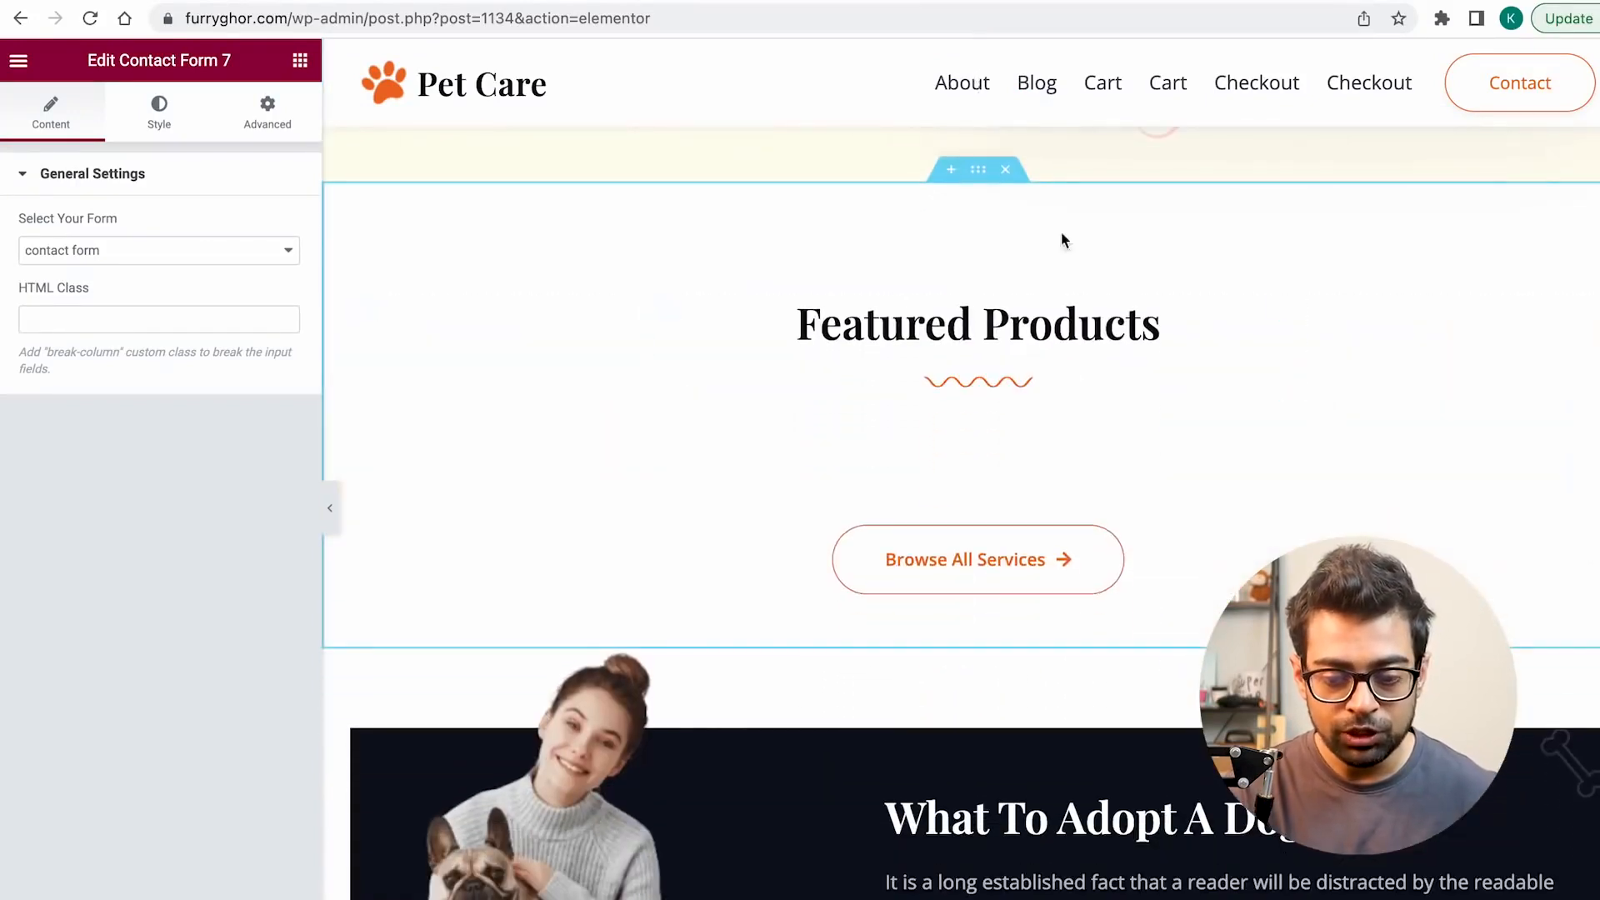
scroll(1004, 170, down, 6)
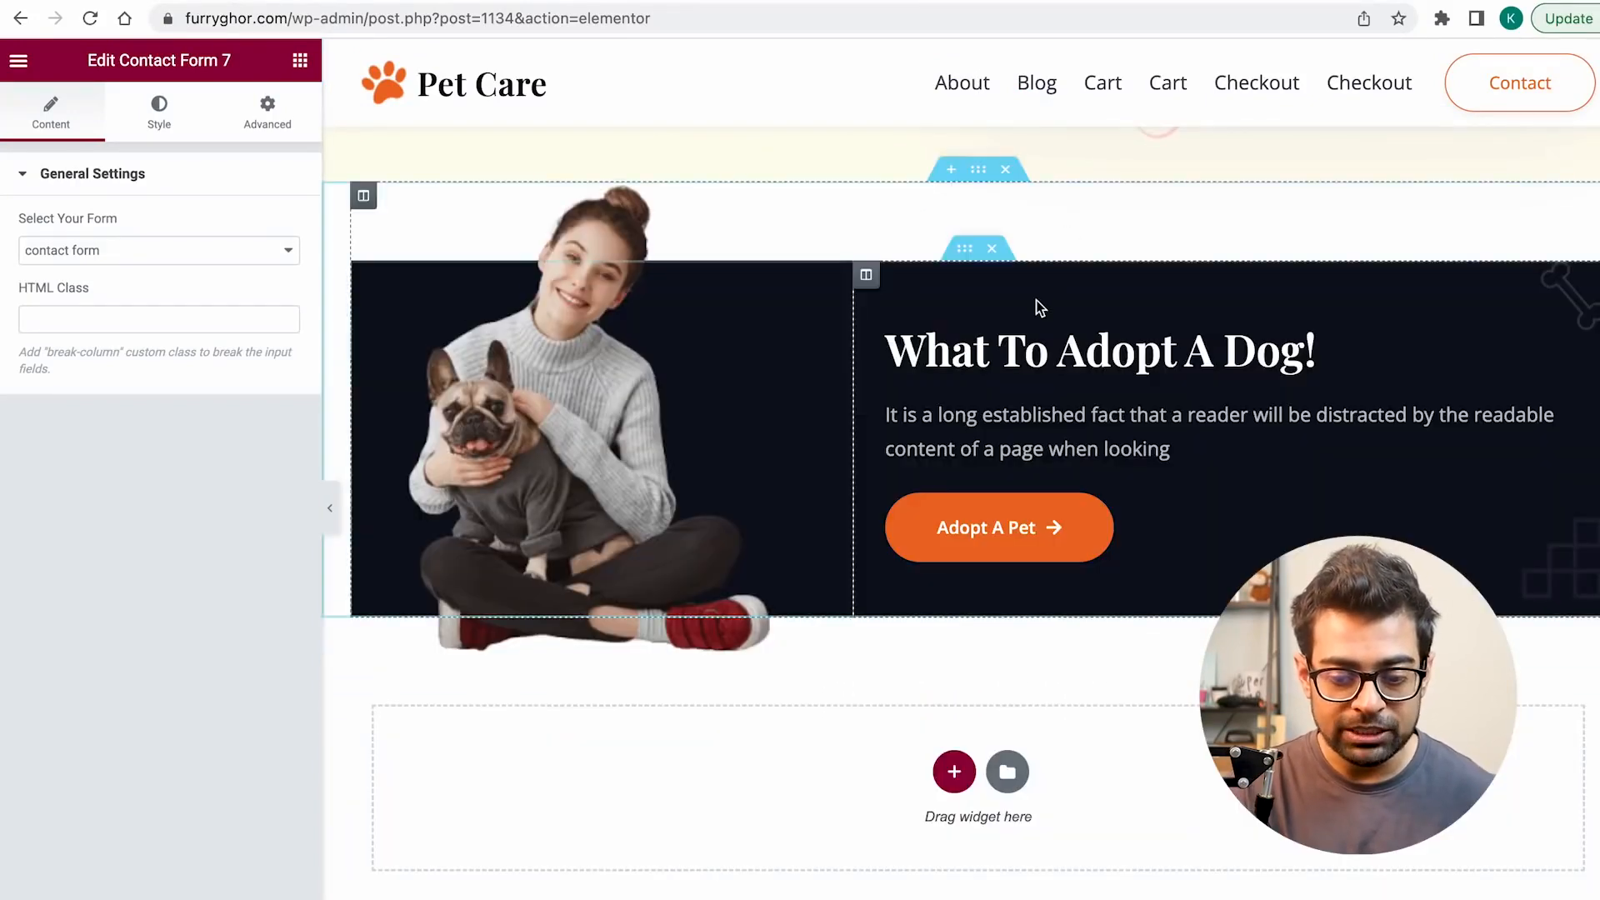
click(992, 249)
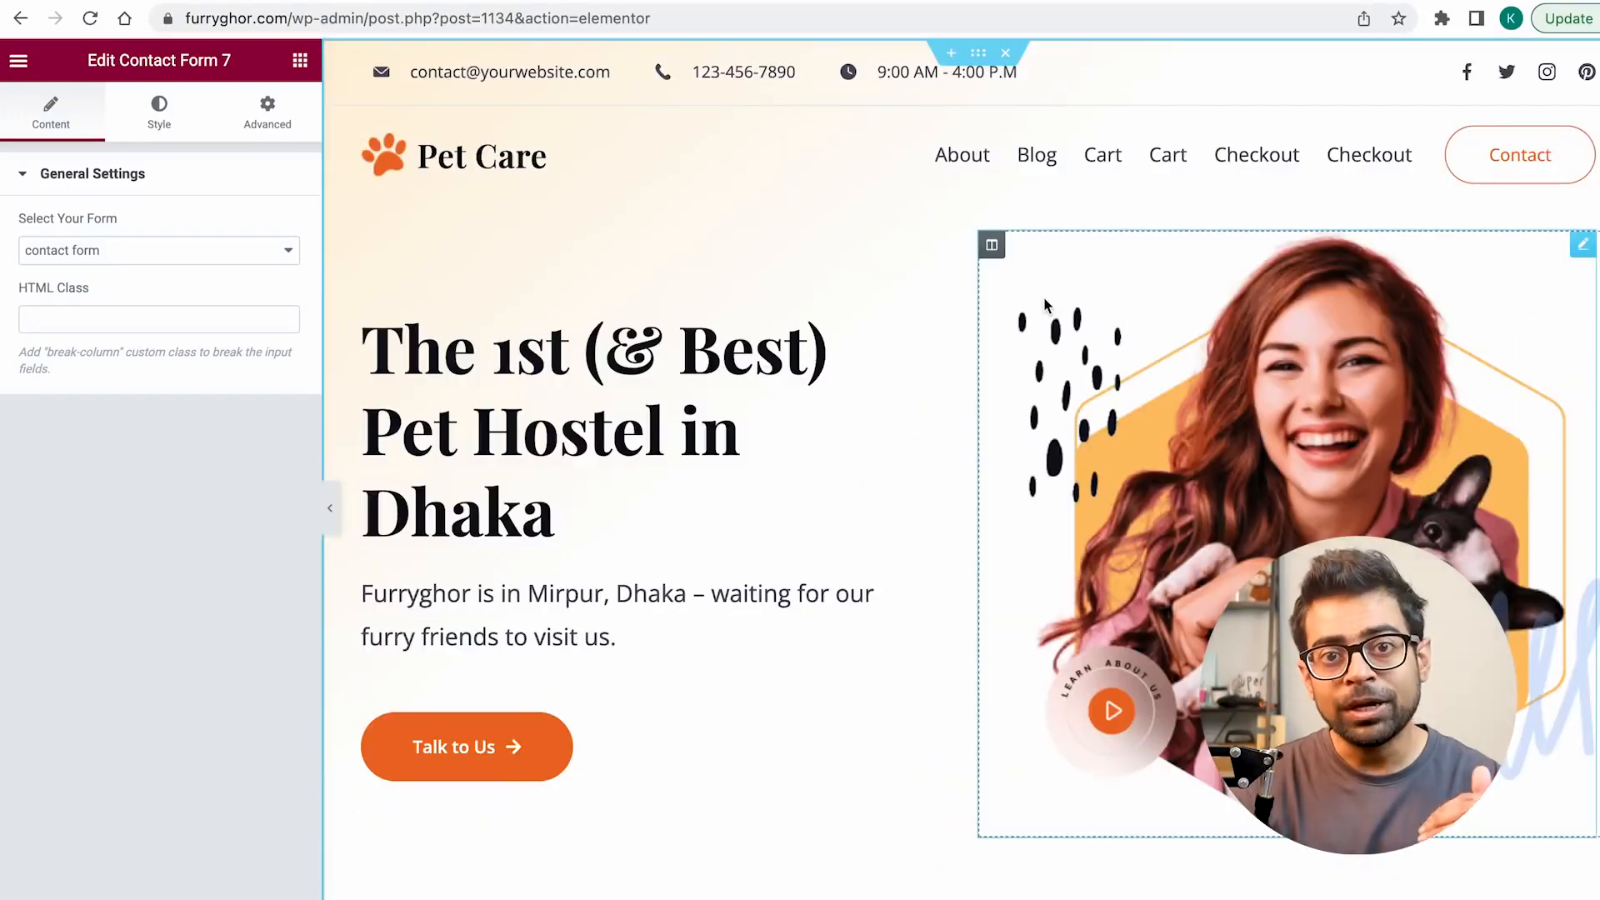
Step: Replace the hero image with the uploaded photo IMG_20220206_174622.jpg and remove the "Learn About Us" play badge over it
click(1200, 388)
click(134, 275)
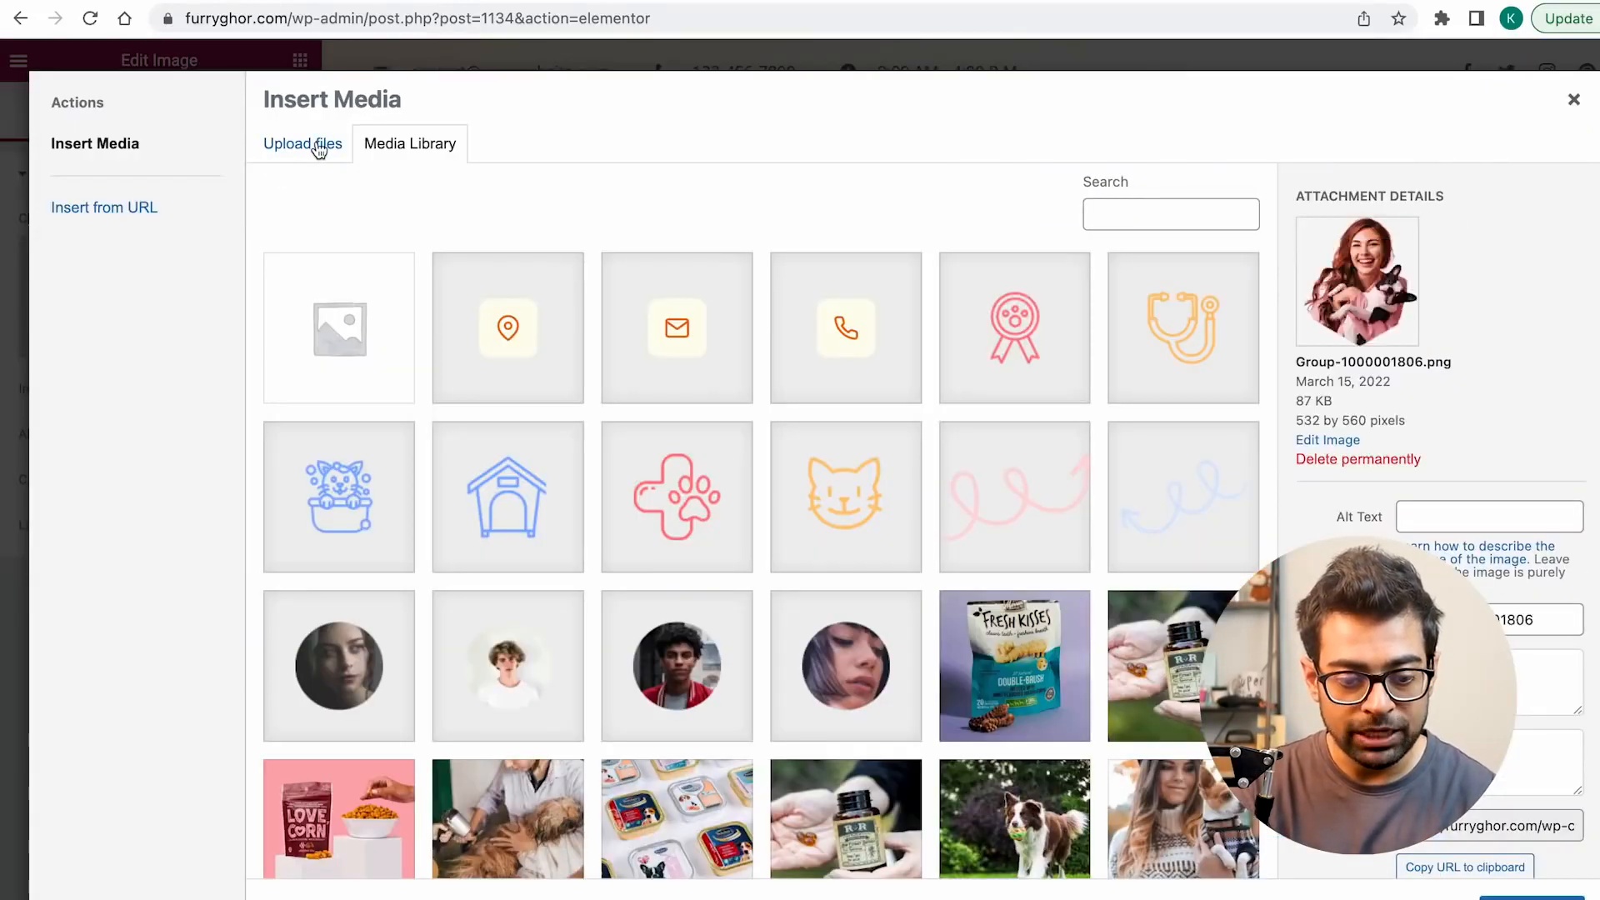
click(313, 148)
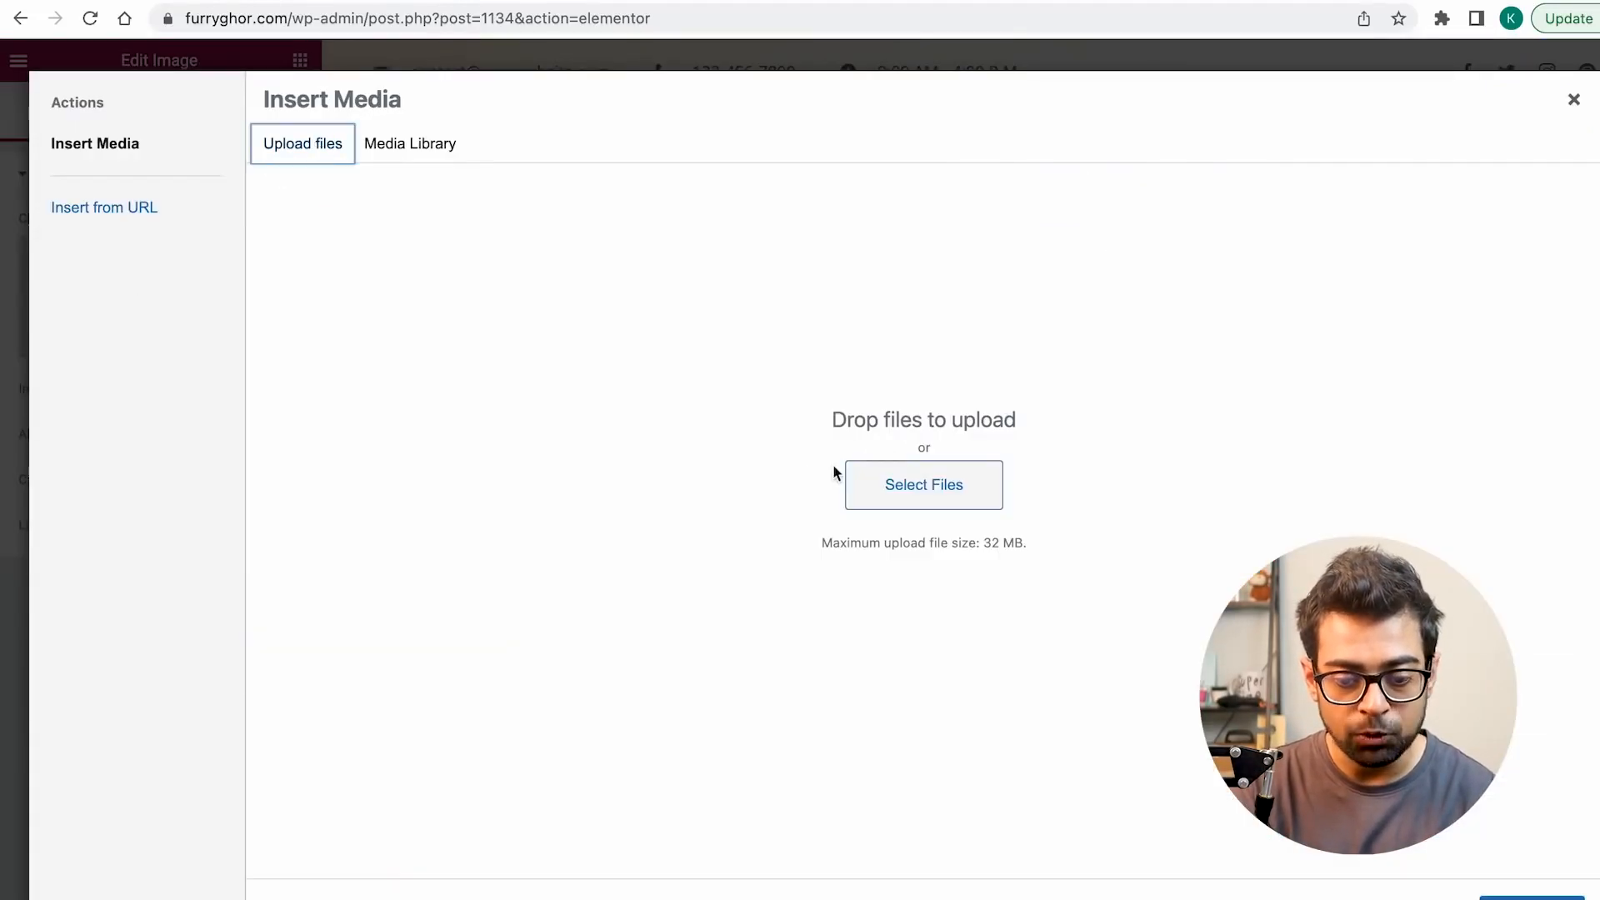
click(917, 487)
double_click(562, 310)
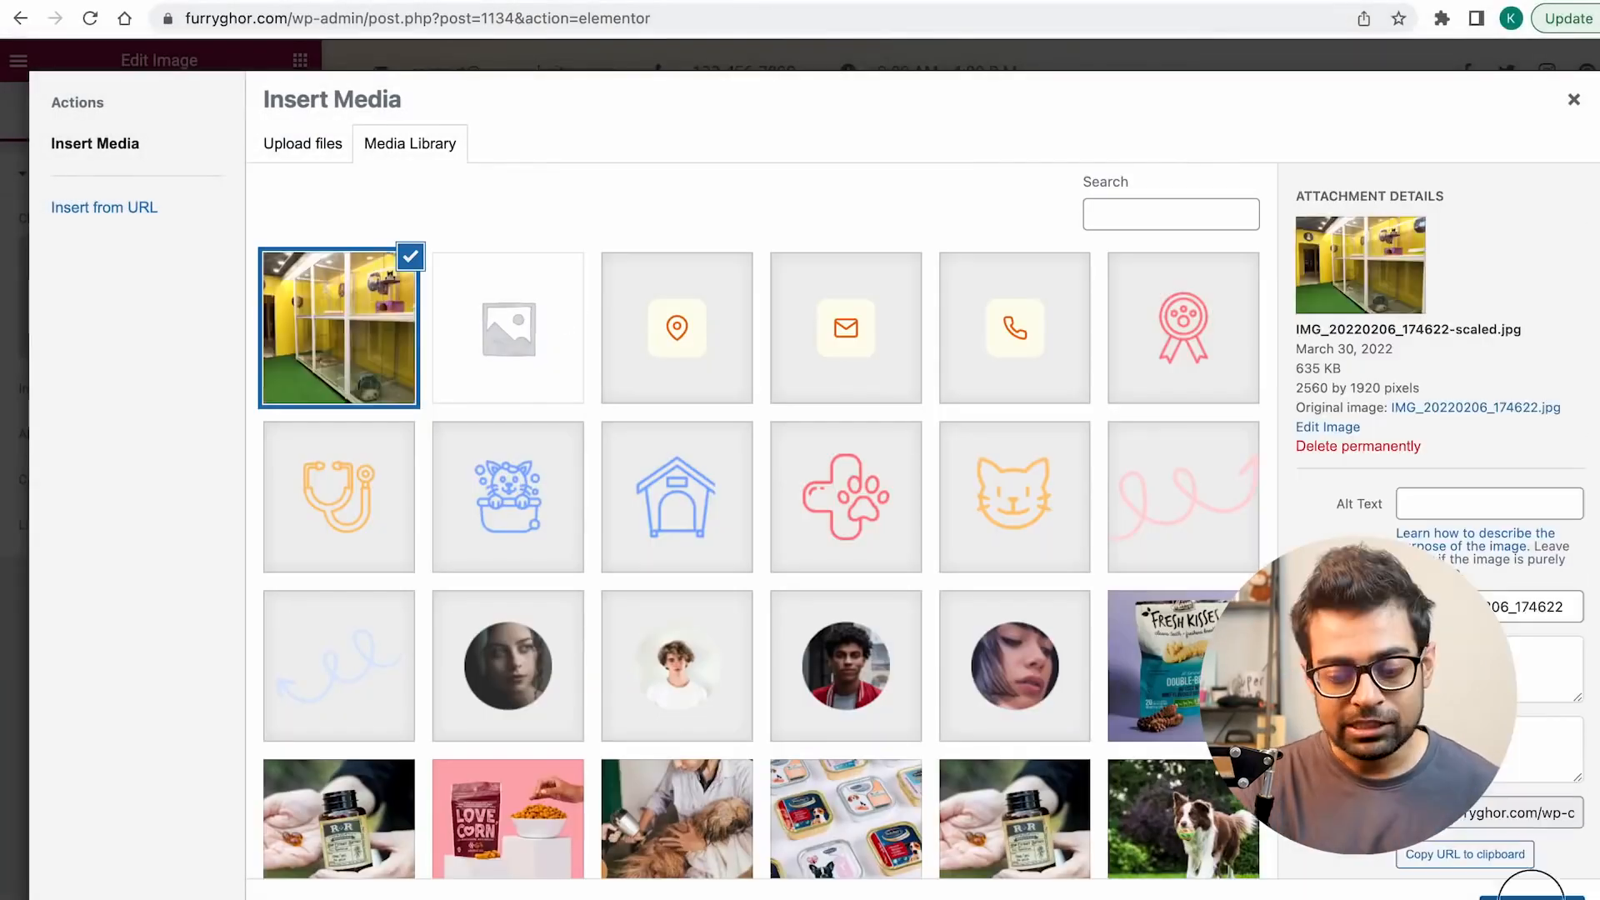
click(1531, 893)
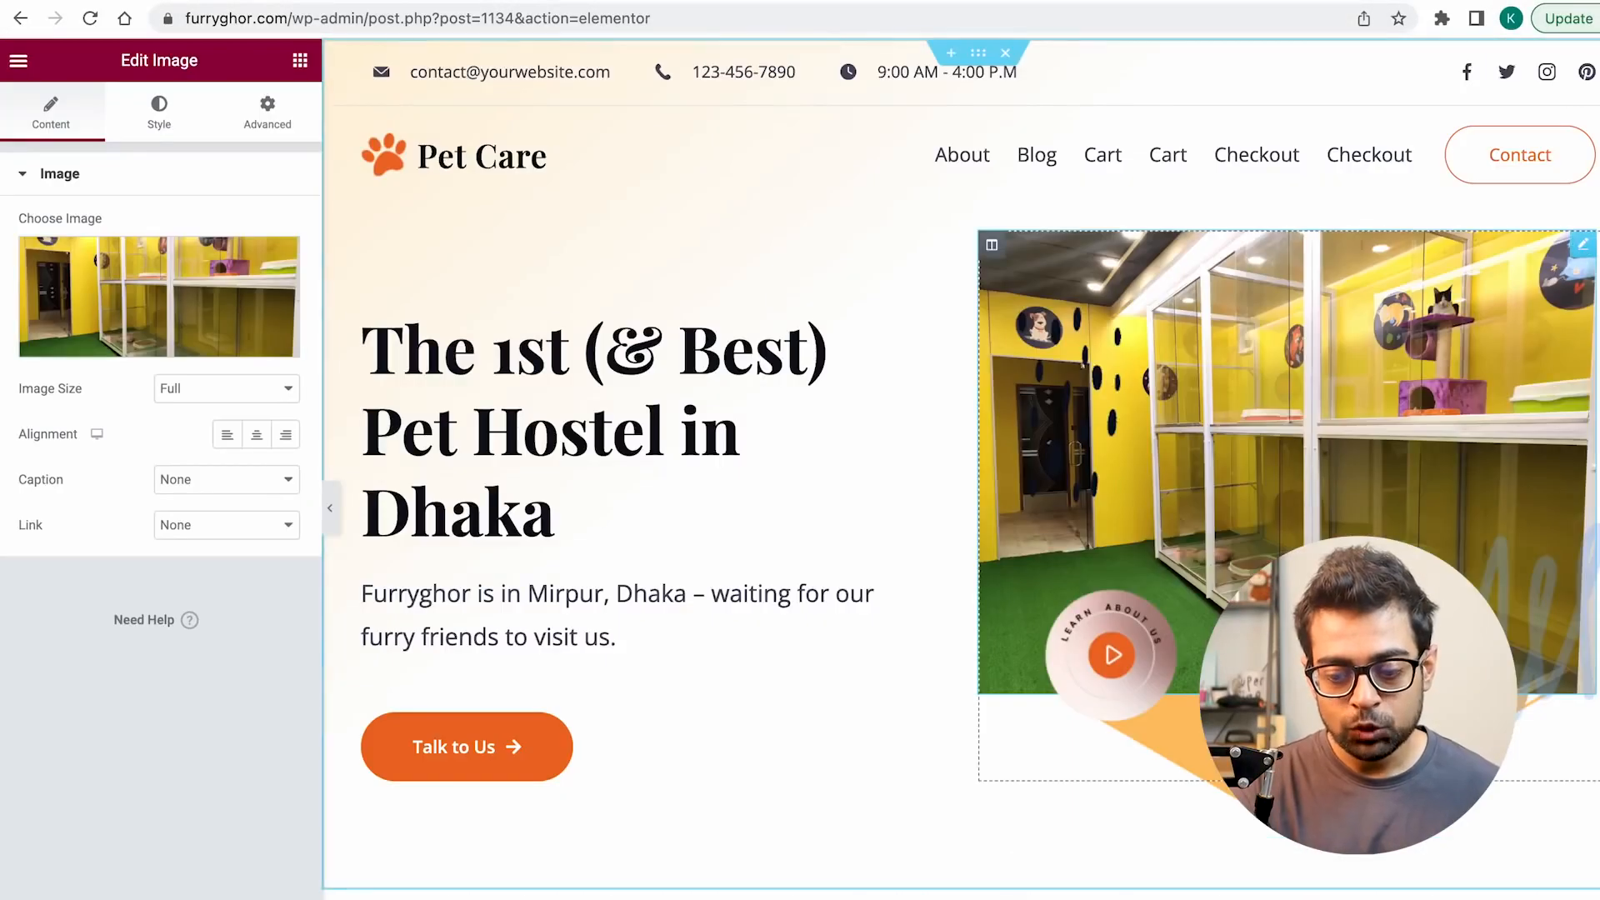
right_click(1131, 649)
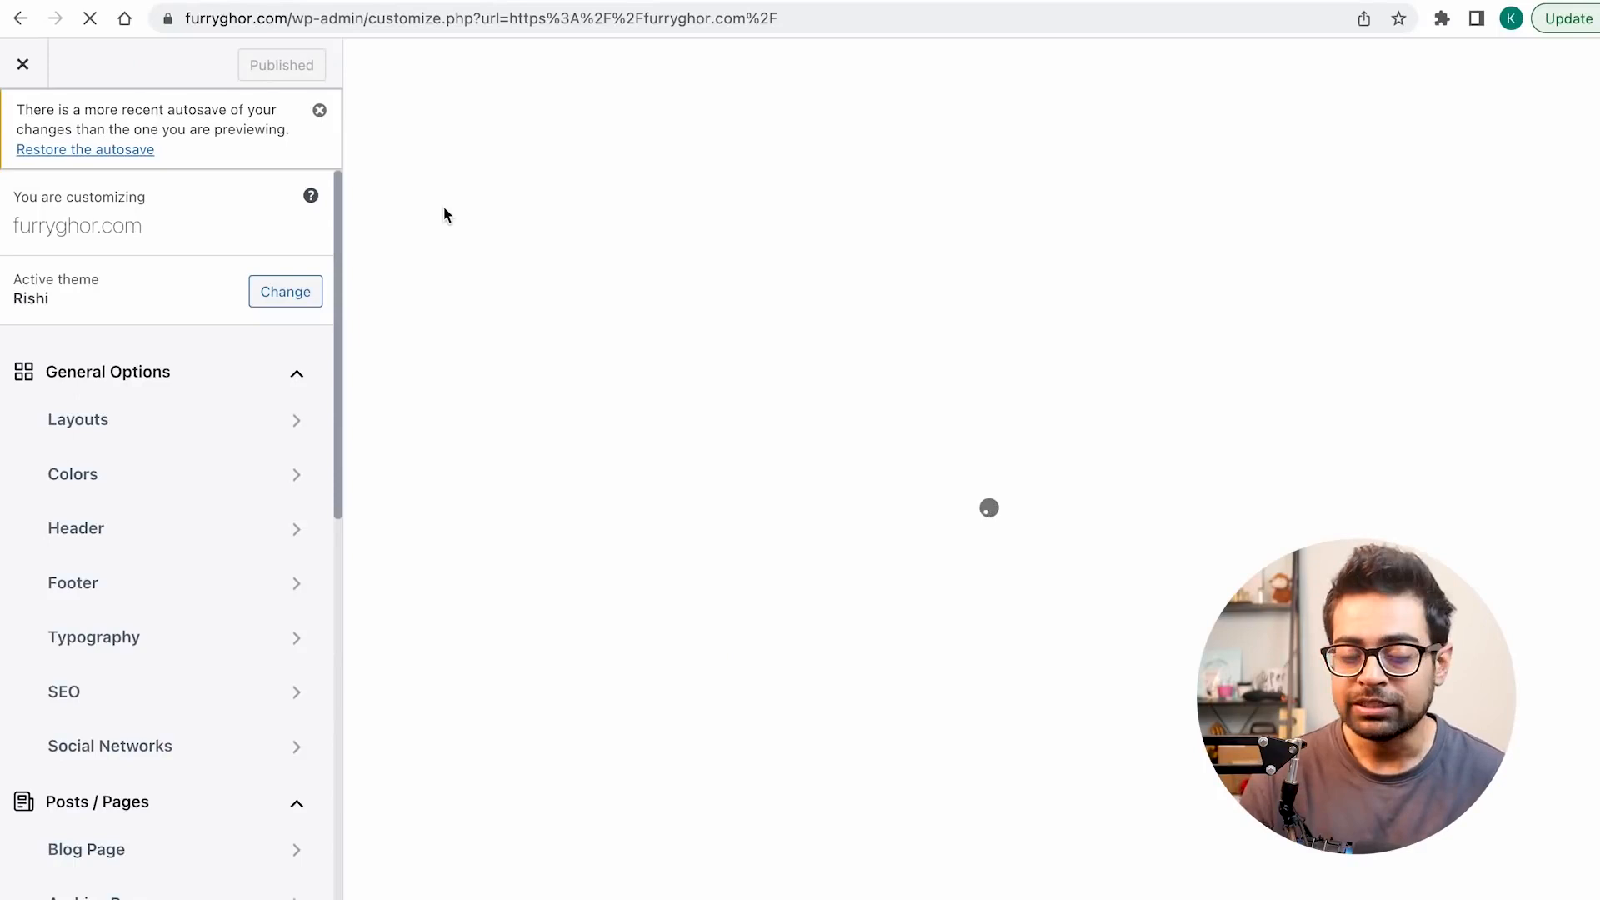
Step: Look through the Customizer's Layouts options, trying the Scroll to Top switch and viewing the 404 Page settings
click(181, 419)
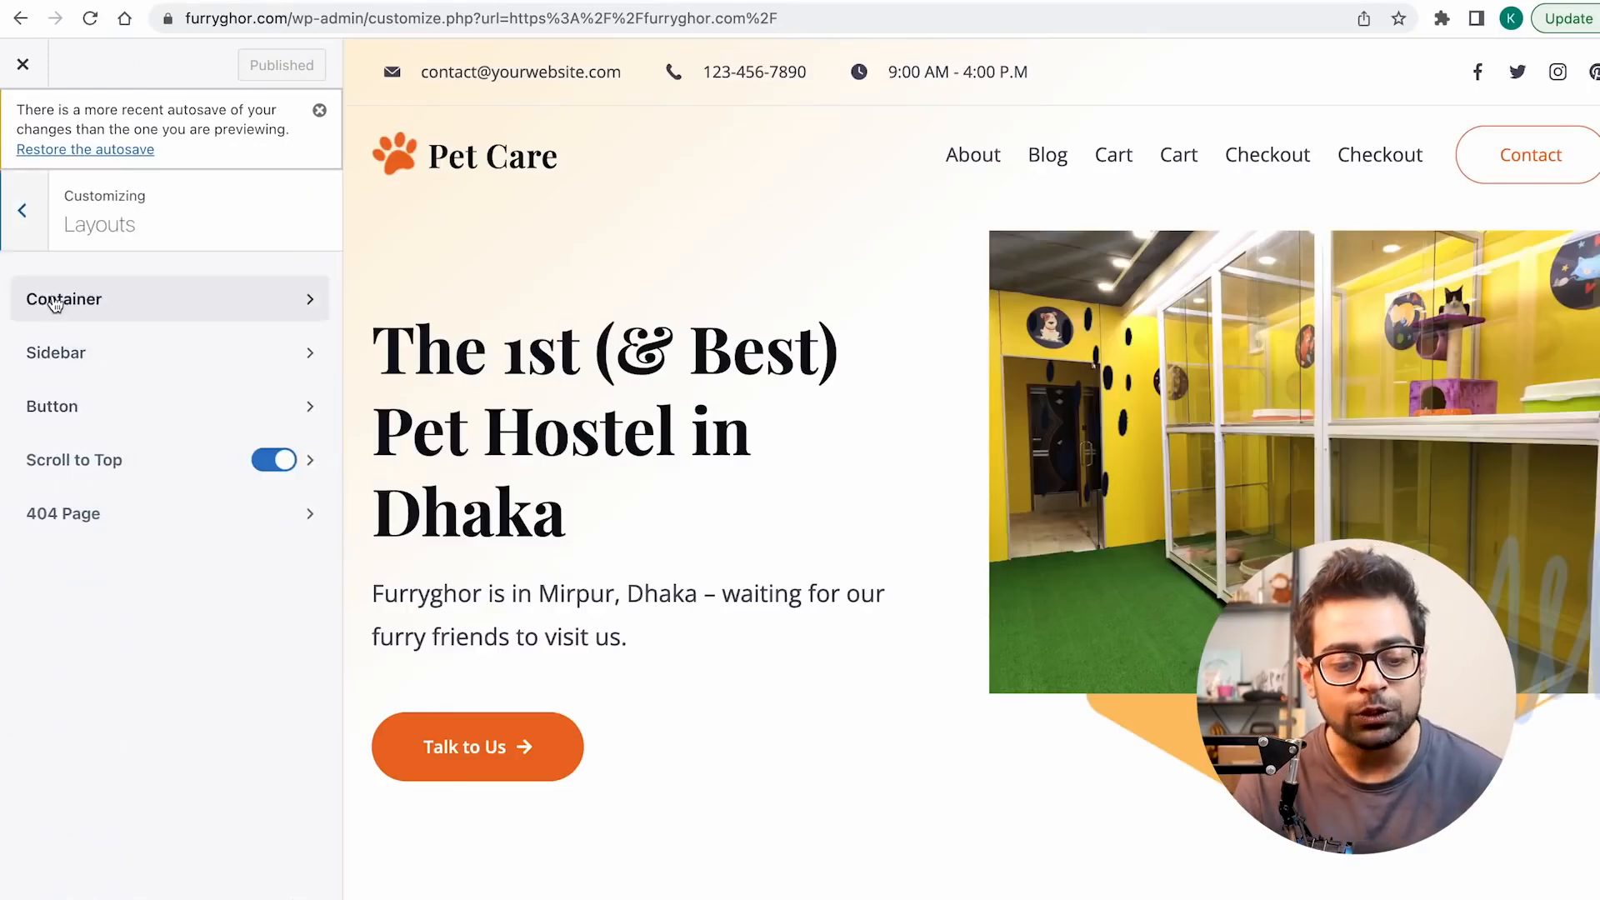
click(269, 464)
click(293, 376)
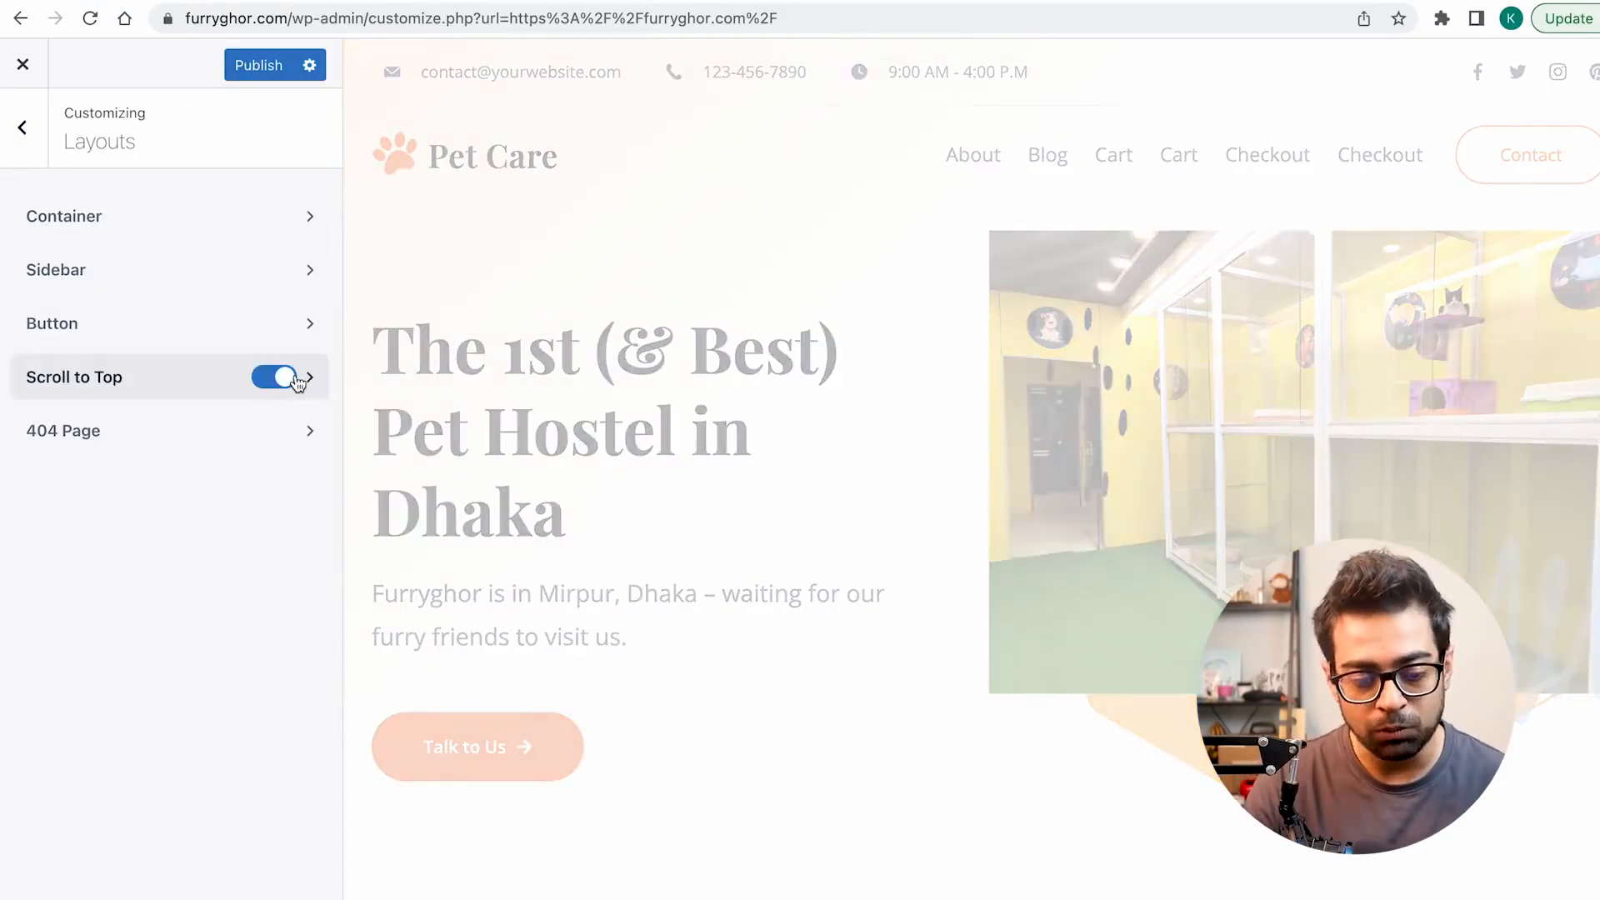
click(191, 432)
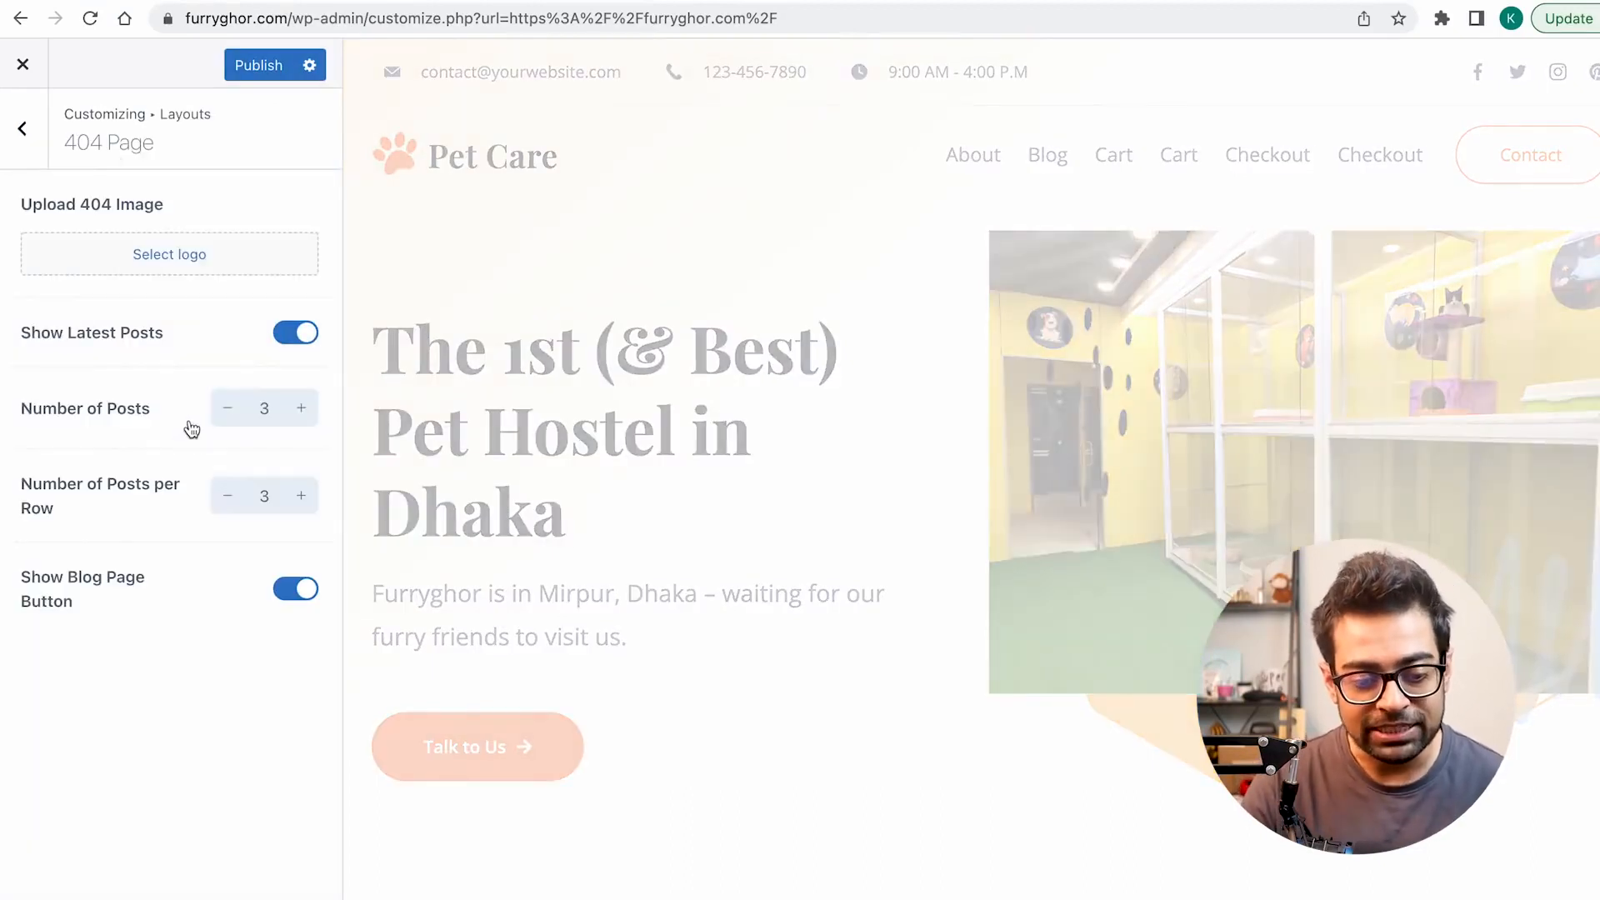
click(41, 146)
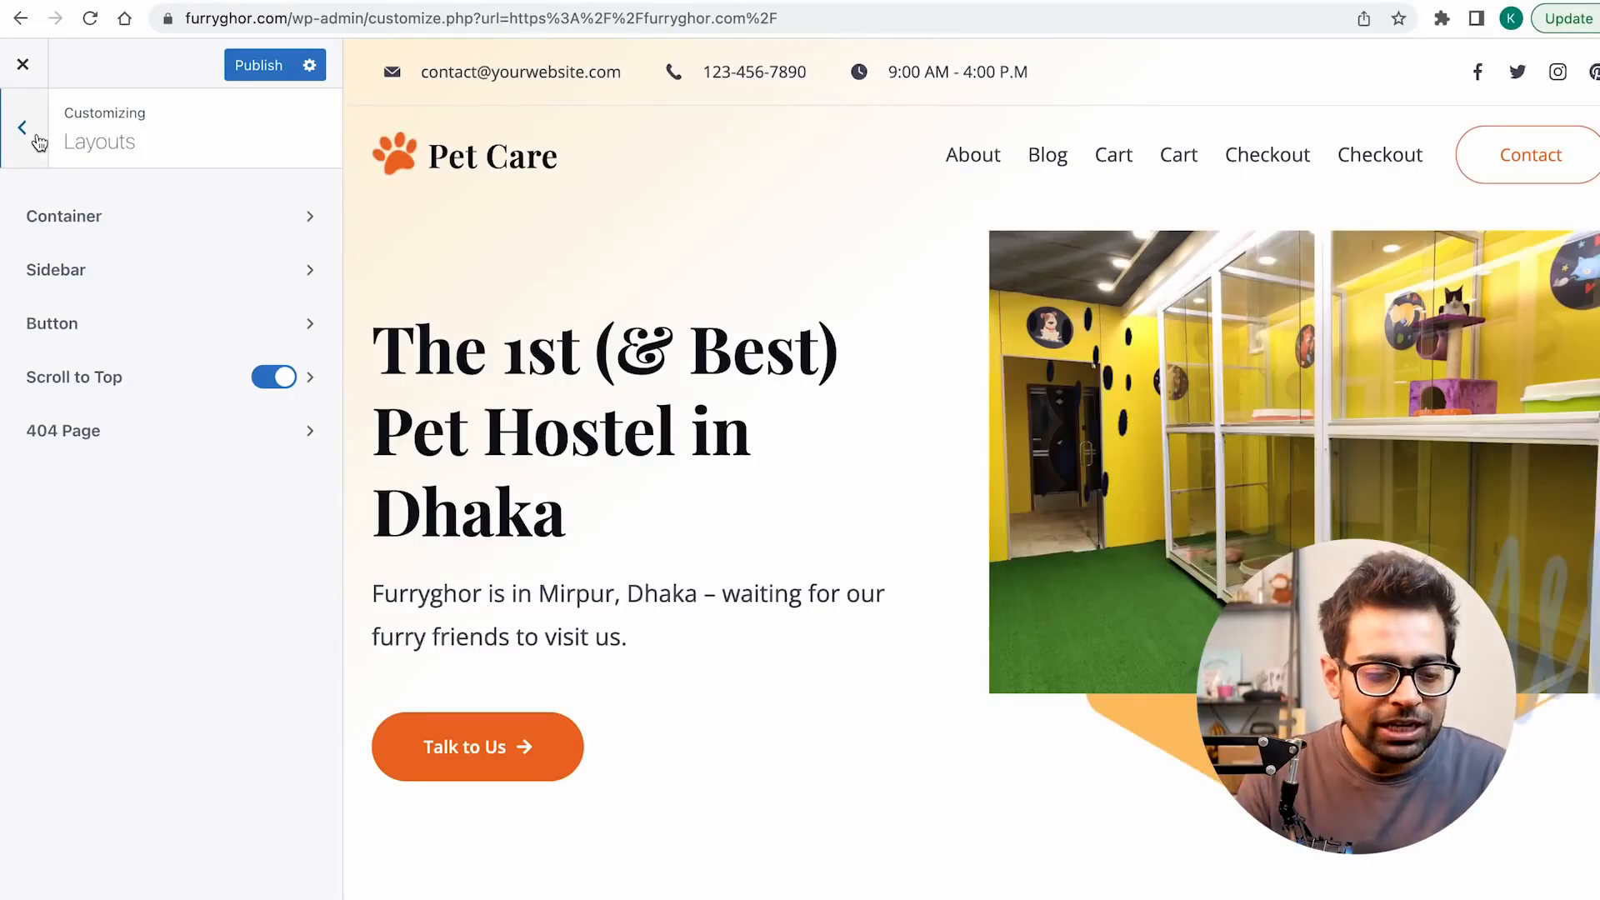
click(38, 141)
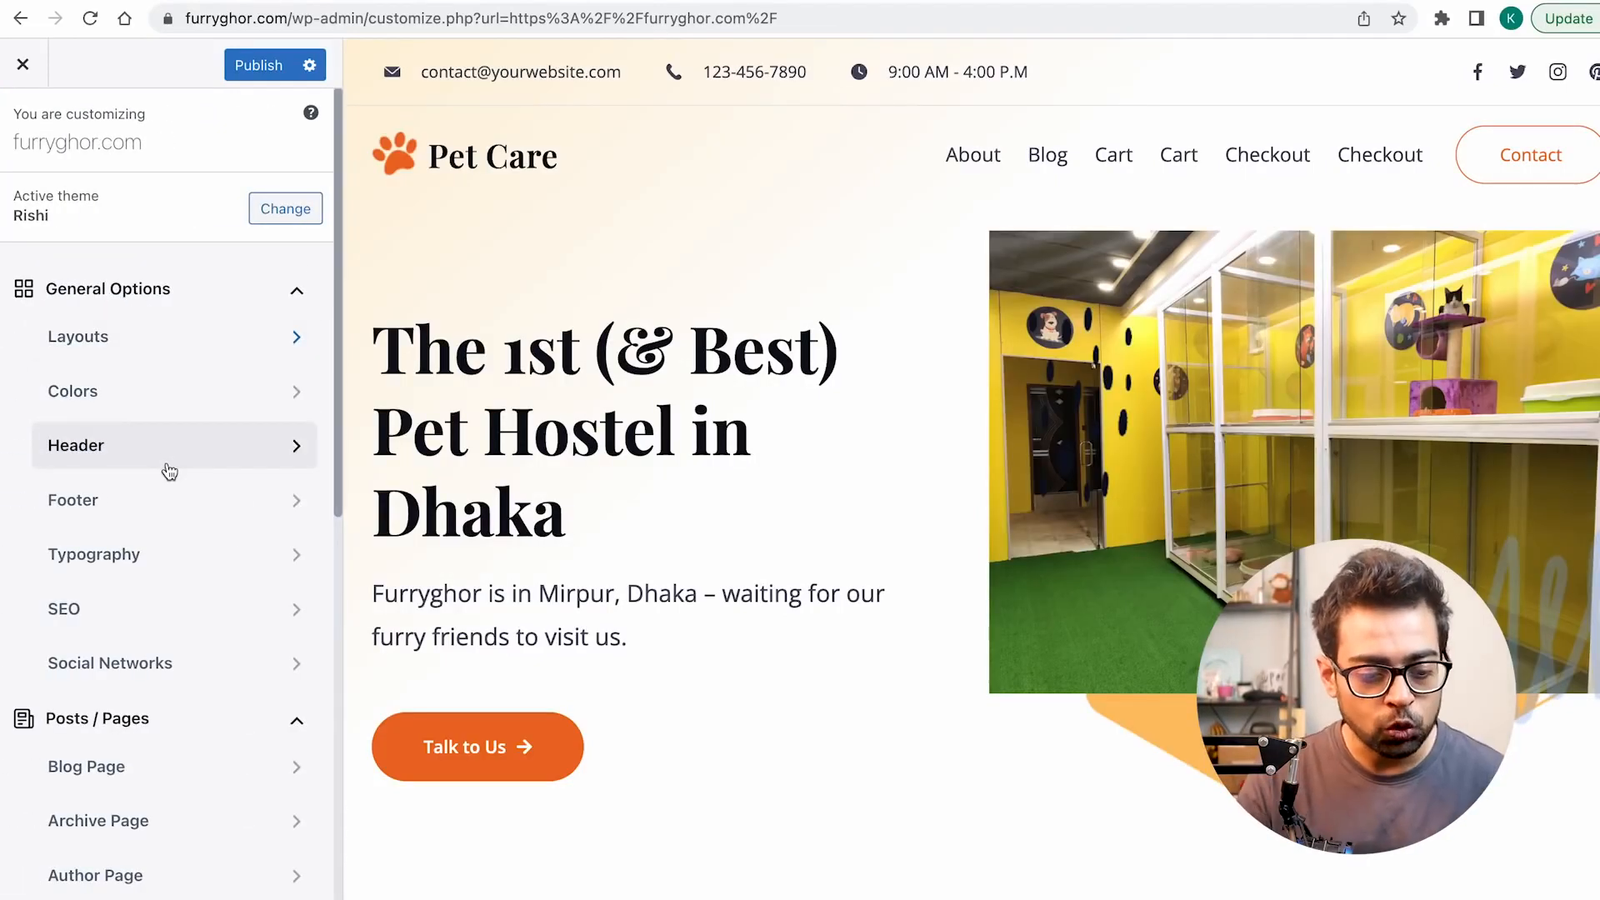
Step: Open the header's Menu 1 element in the Customizer and look through its menu style, spacing and dropdown options
click(142, 460)
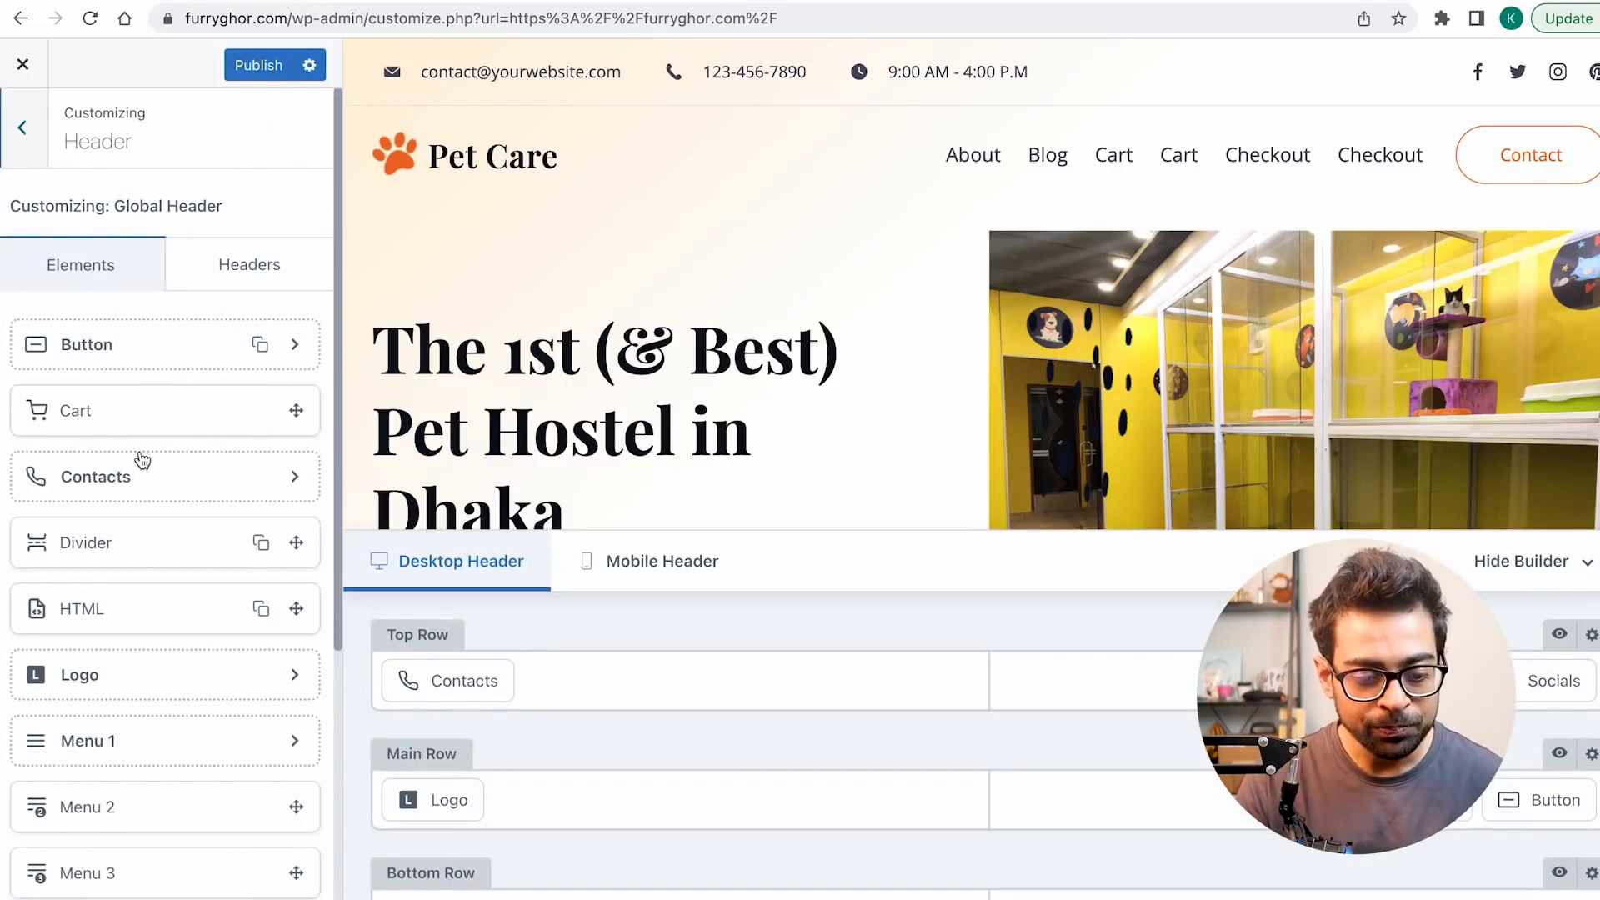
scroll(142, 460, down, 2)
click(163, 600)
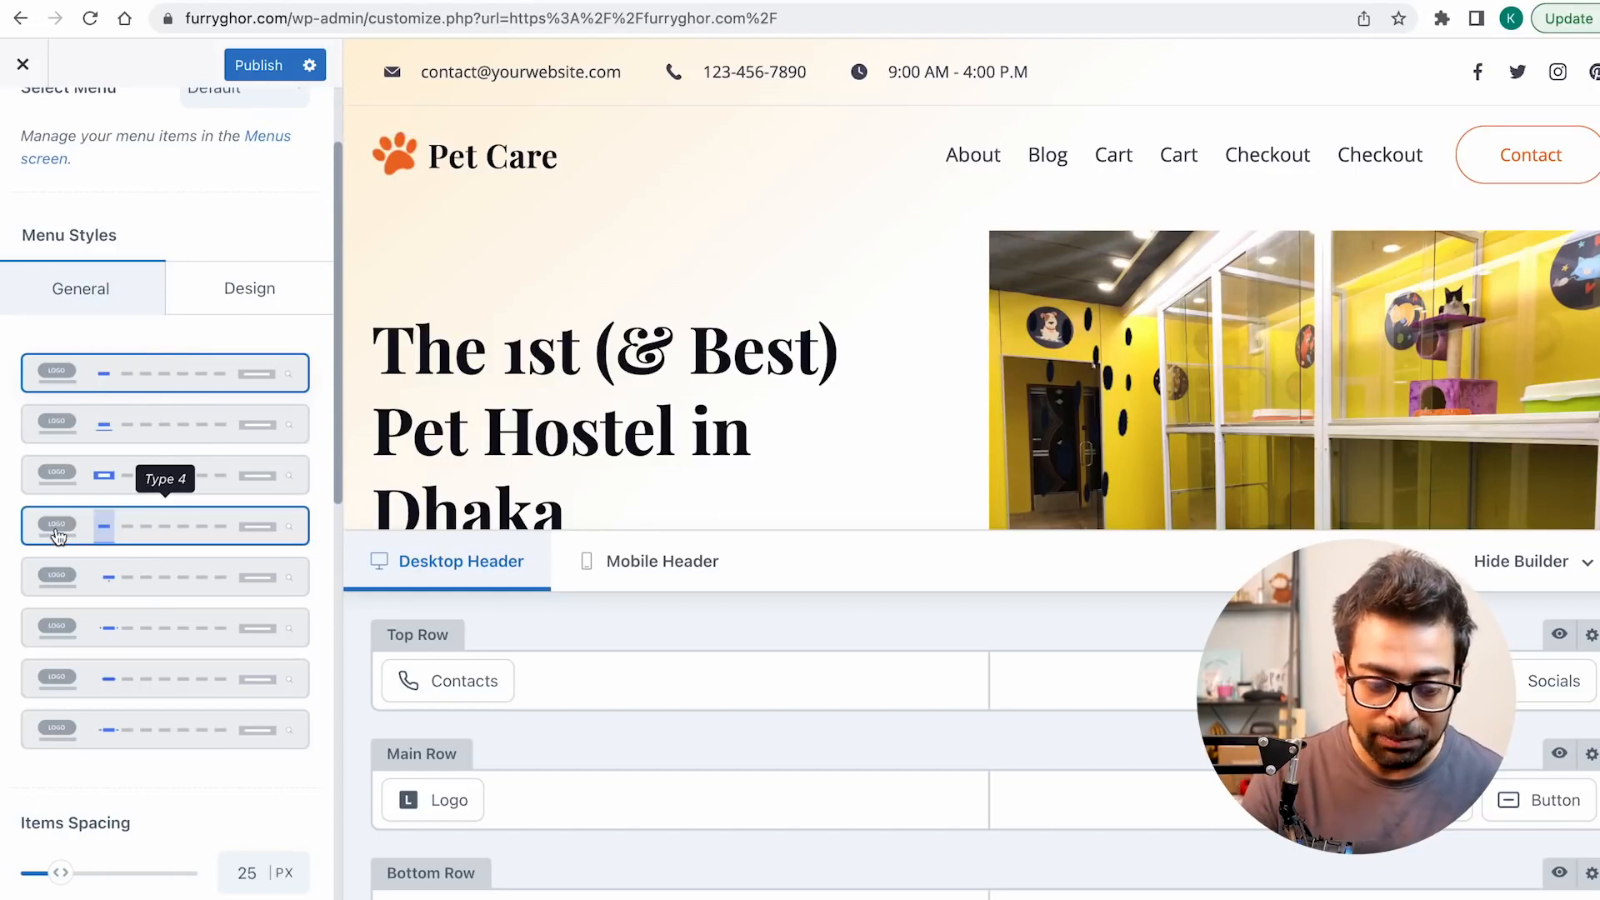
scroll(96, 686, down, 3)
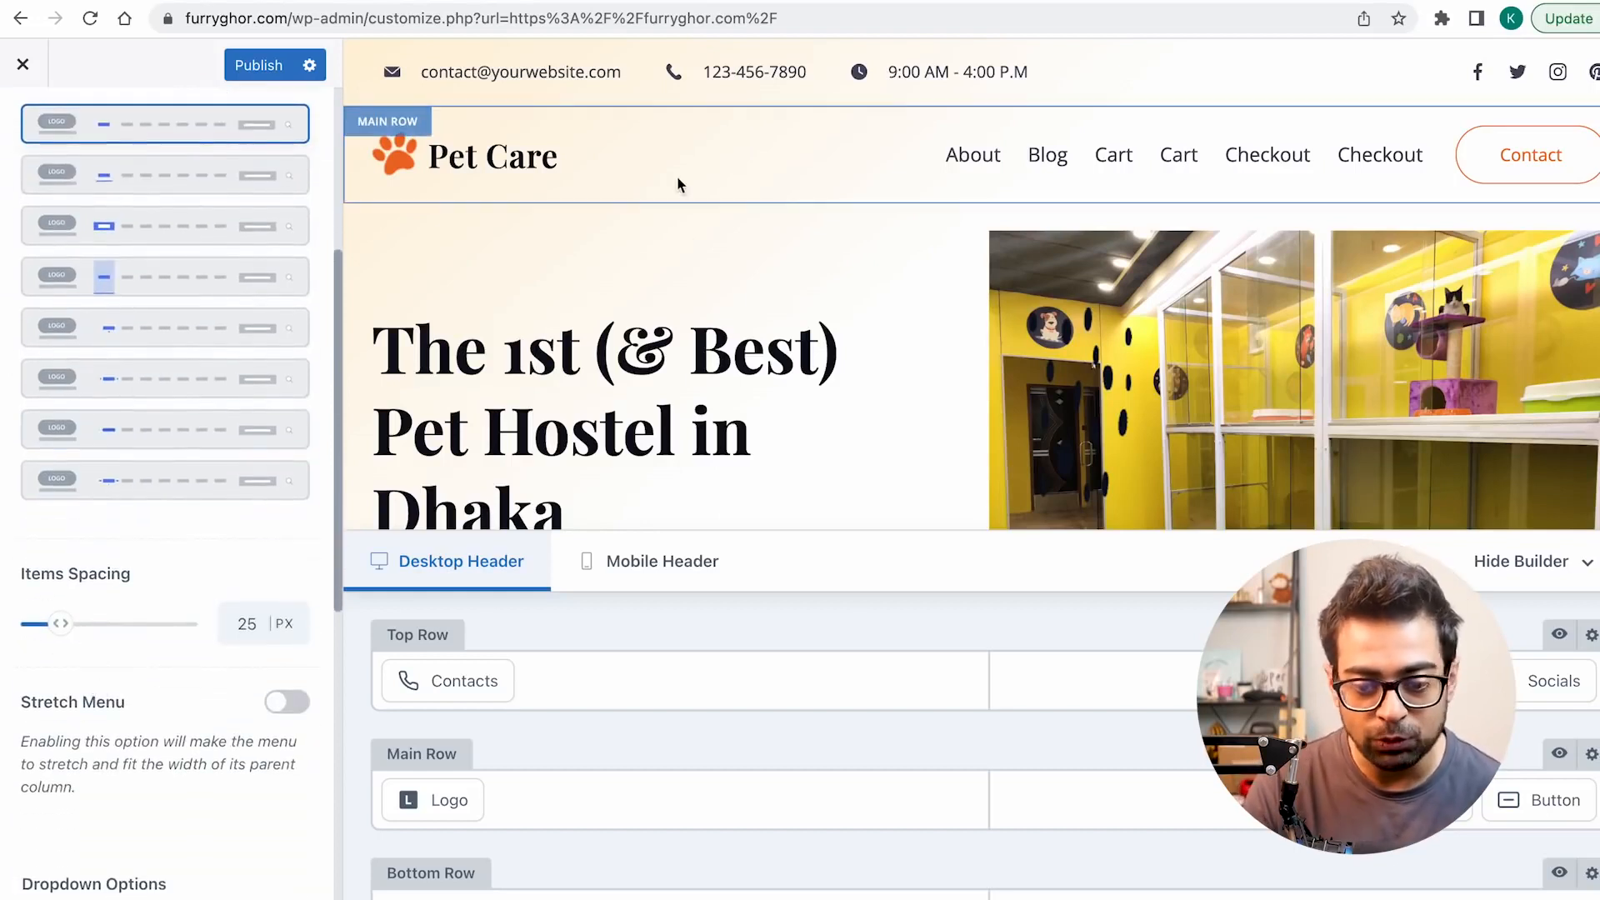
scroll(873, 146, down, 5)
scroll(196, 200, down, 5)
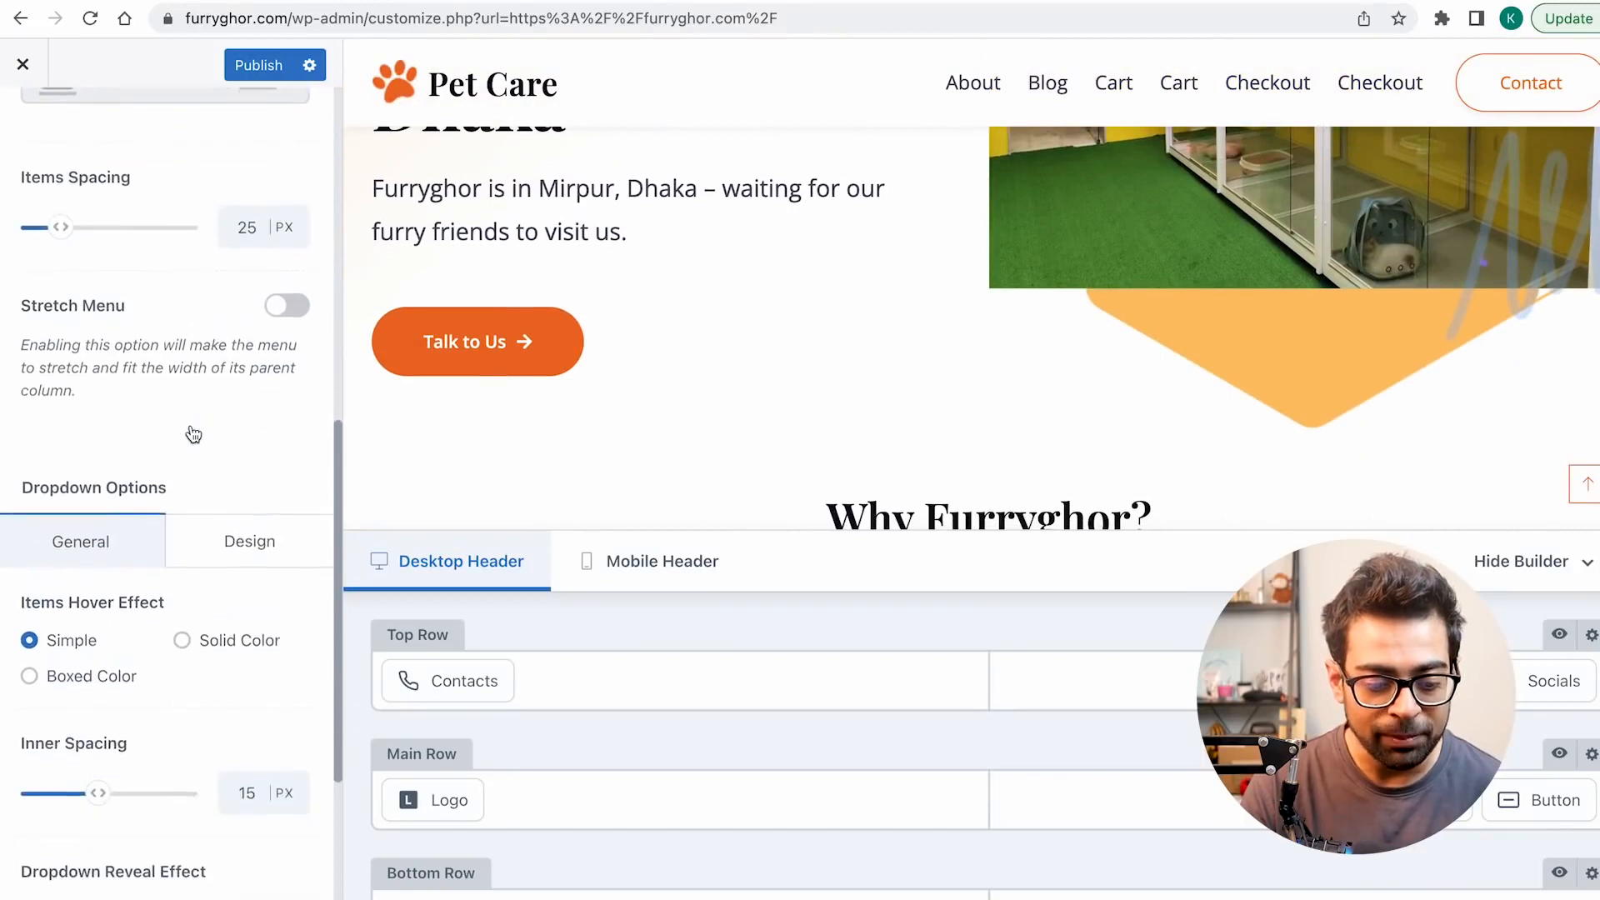
scroll(193, 434, down, 4)
scroll(193, 434, up, 10)
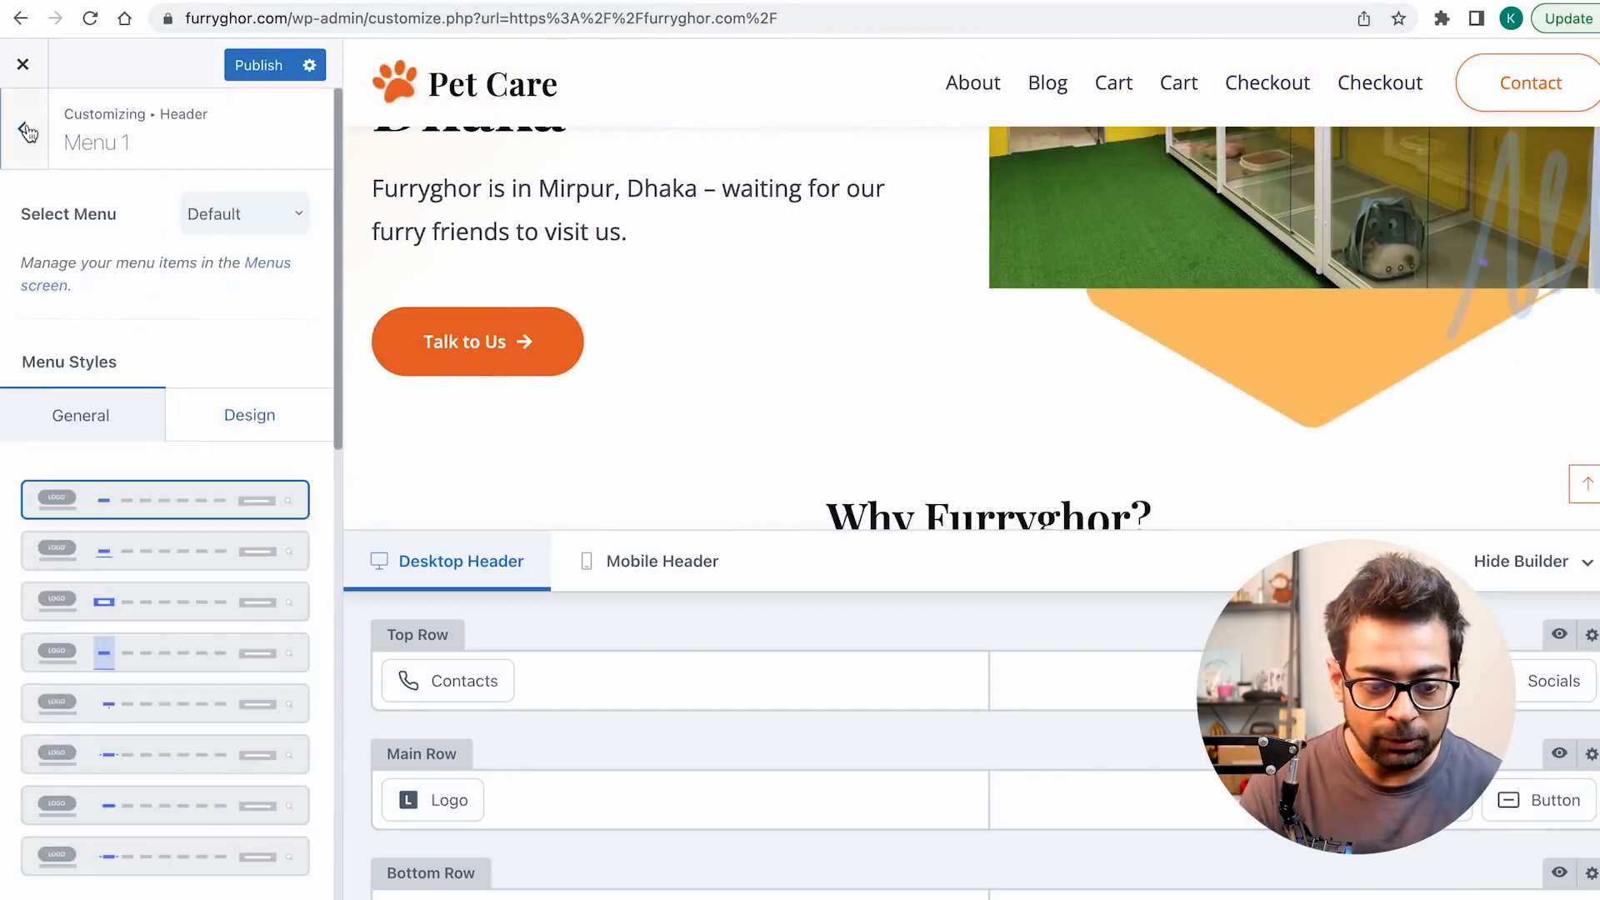
Step: Assign Menu 1 as the header's navigation menu and publish the change
click(225, 219)
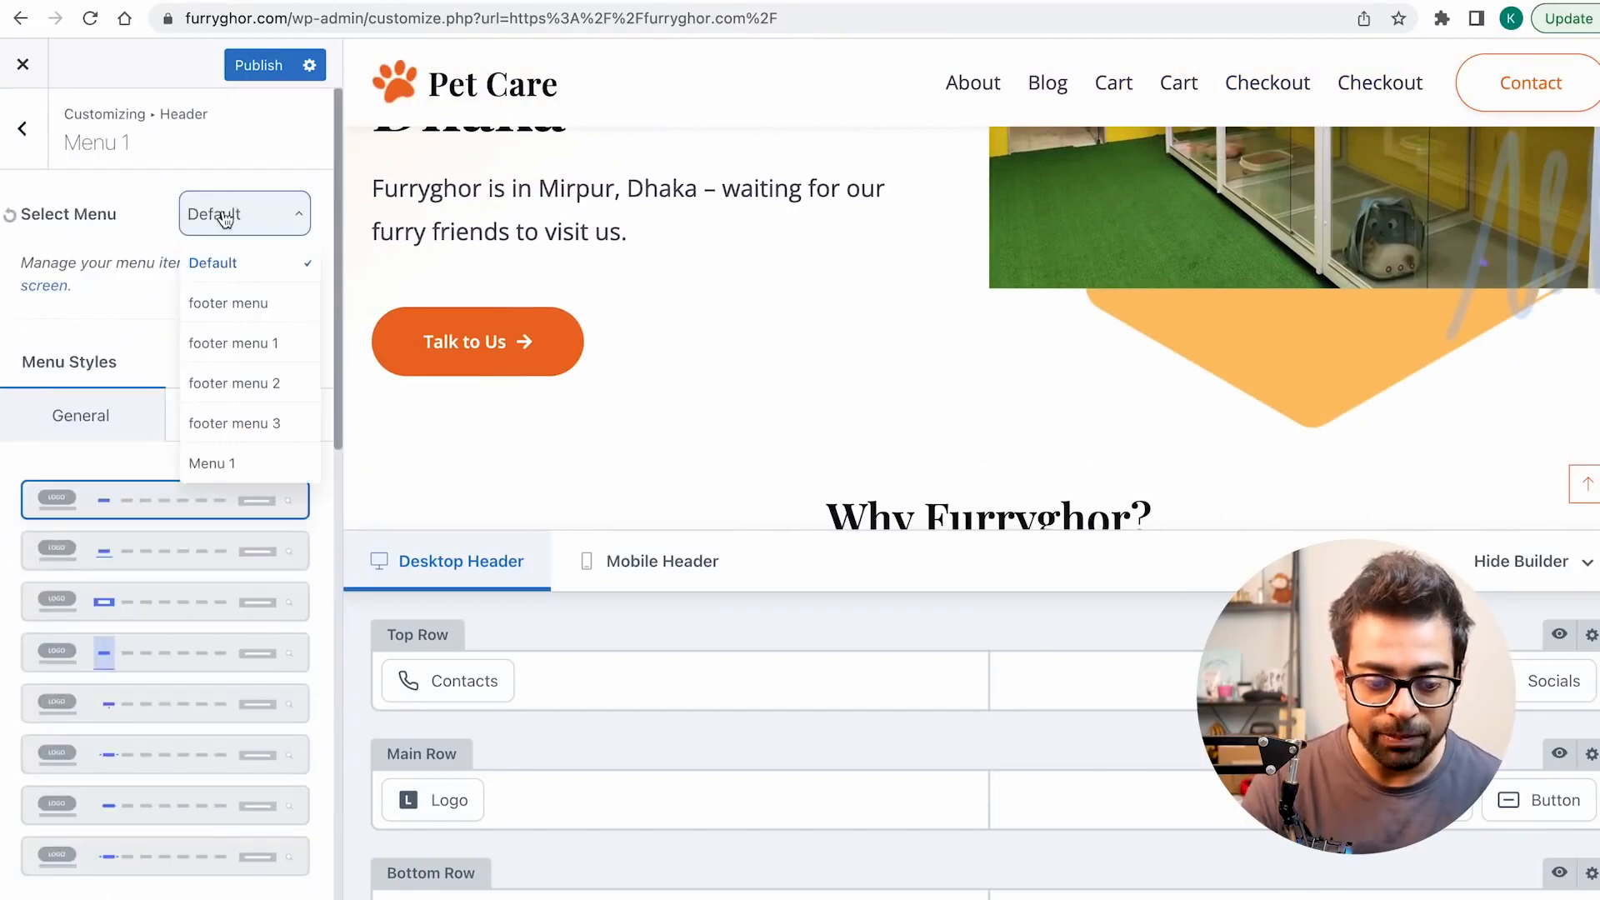
click(244, 460)
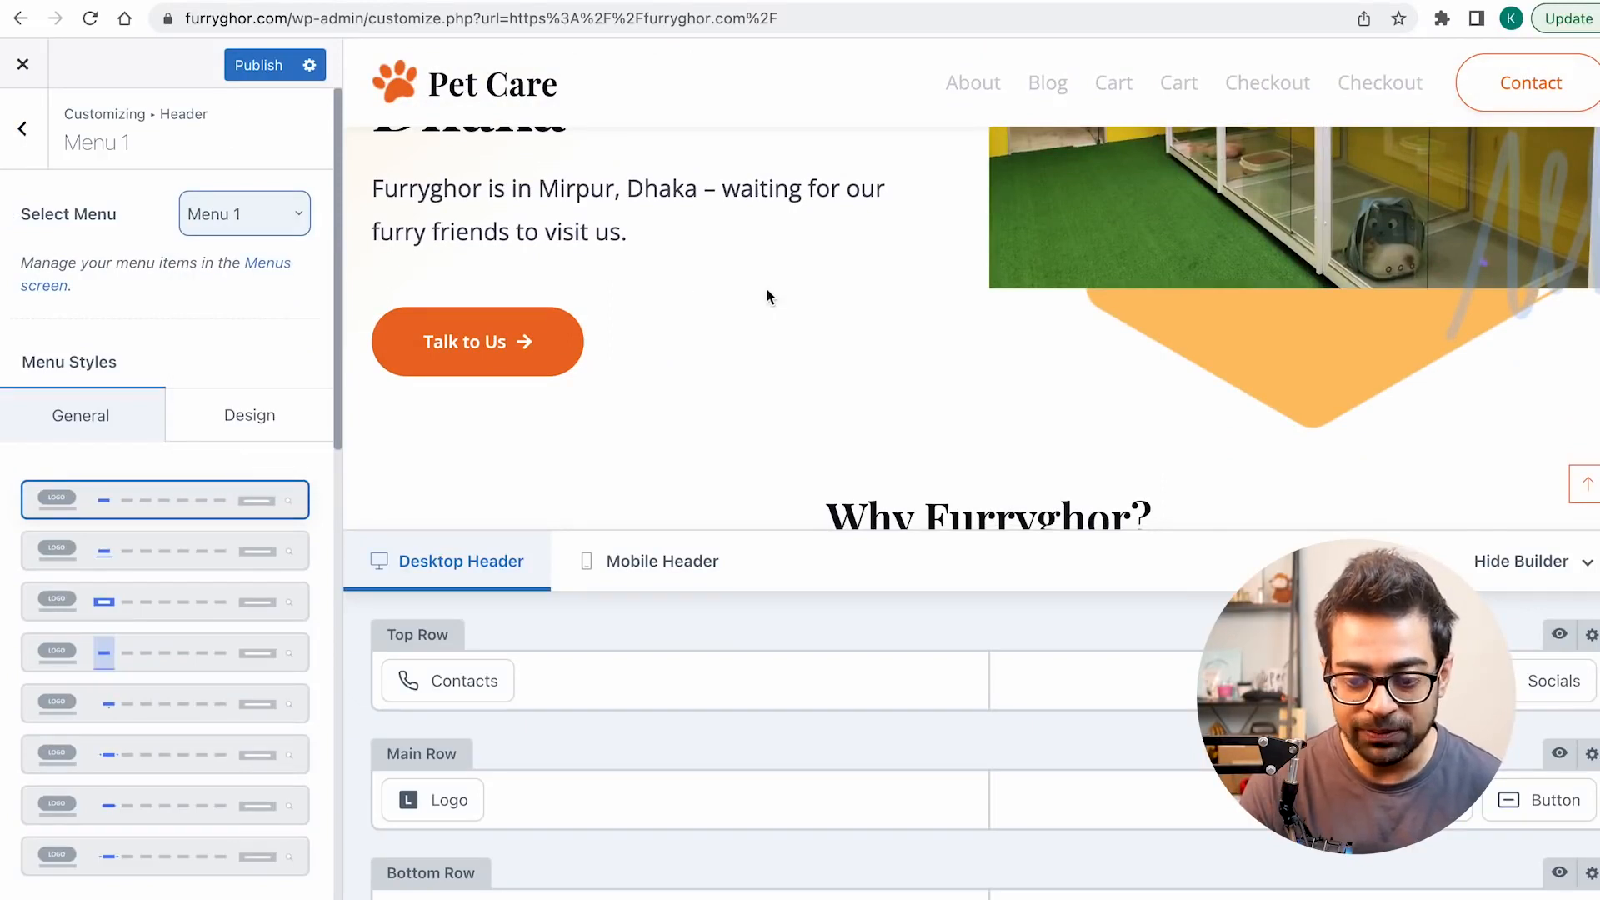
scroll(1028, 107, up, 5)
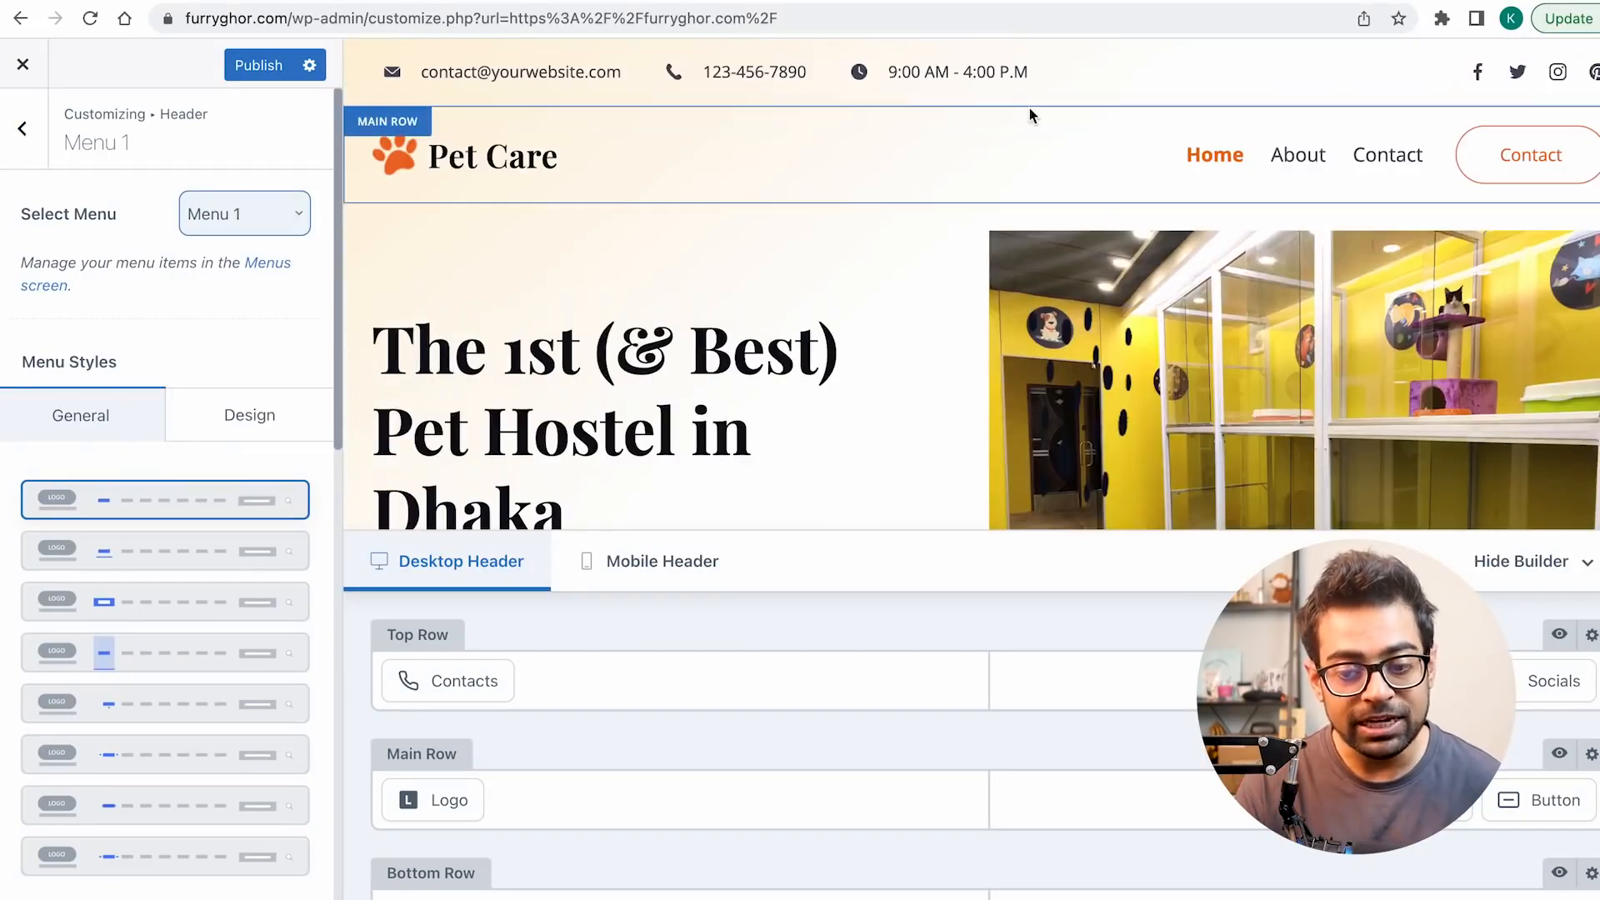
click(259, 71)
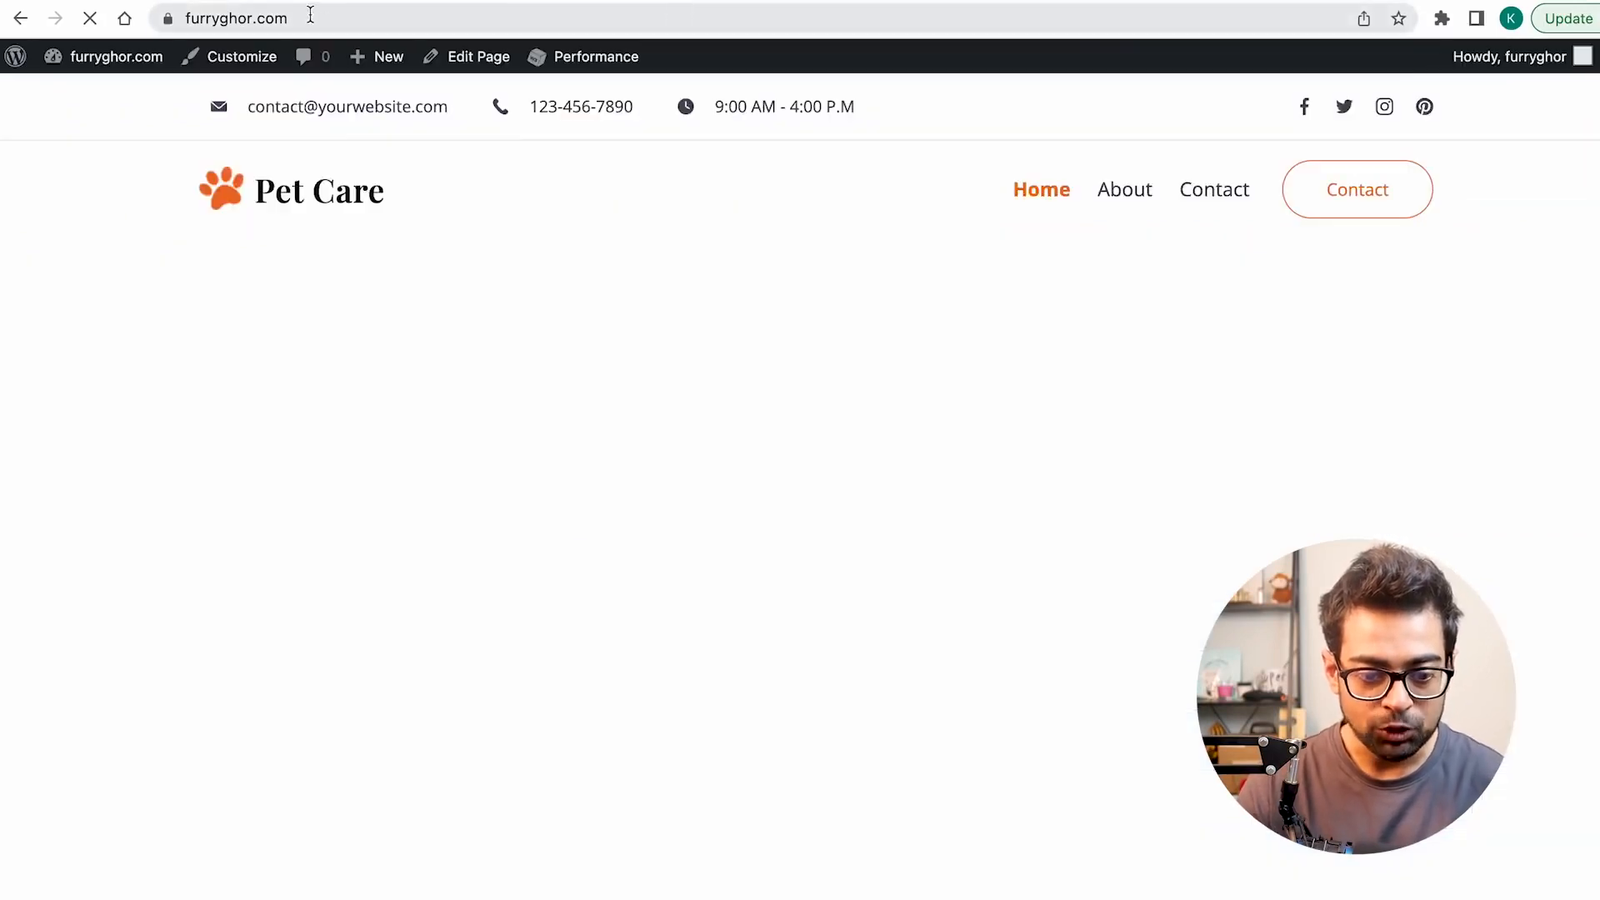
Step: Go to furryghor.com/wp-admin and open the Menus screen under the Appearance settings
click(310, 17)
text(/wp-admin)
key(Return)
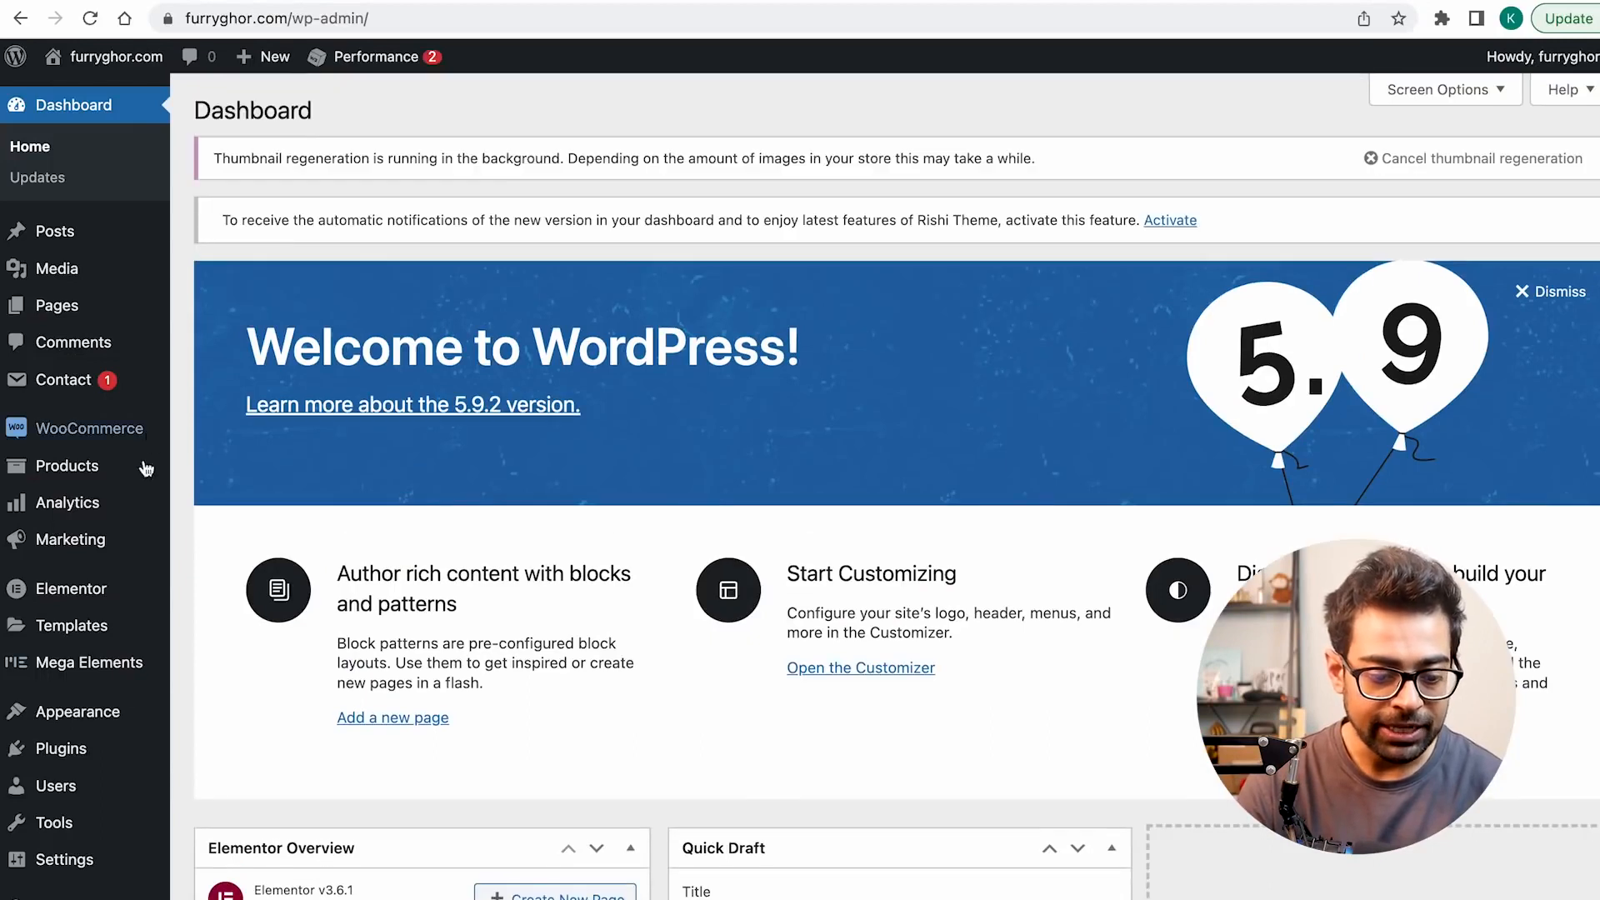
mouse_move(115, 721)
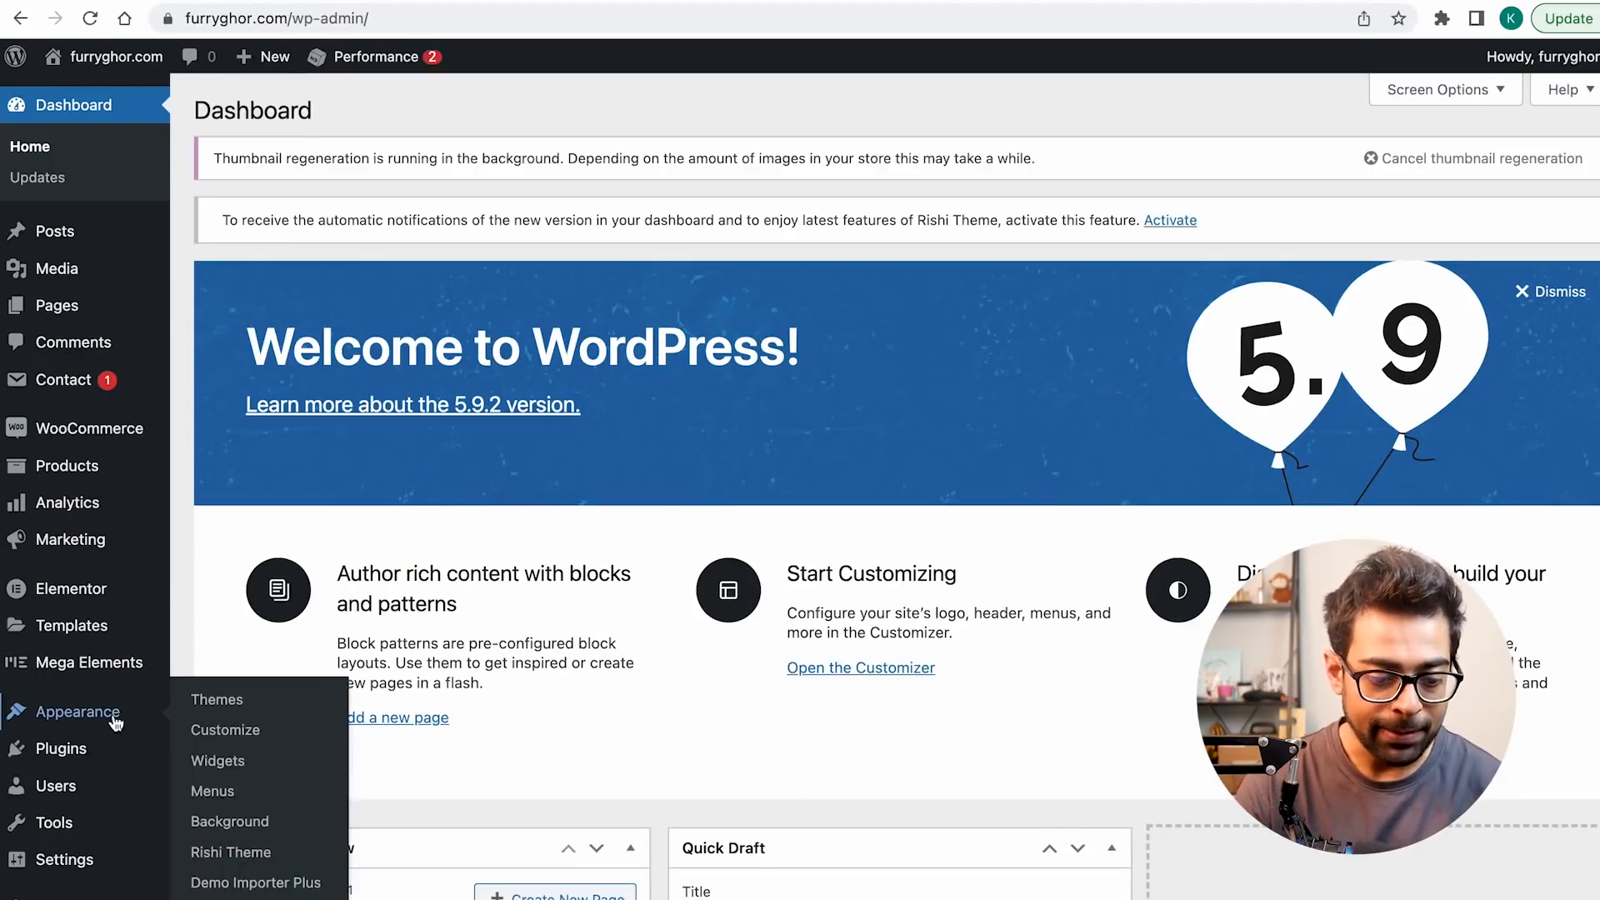
click(231, 798)
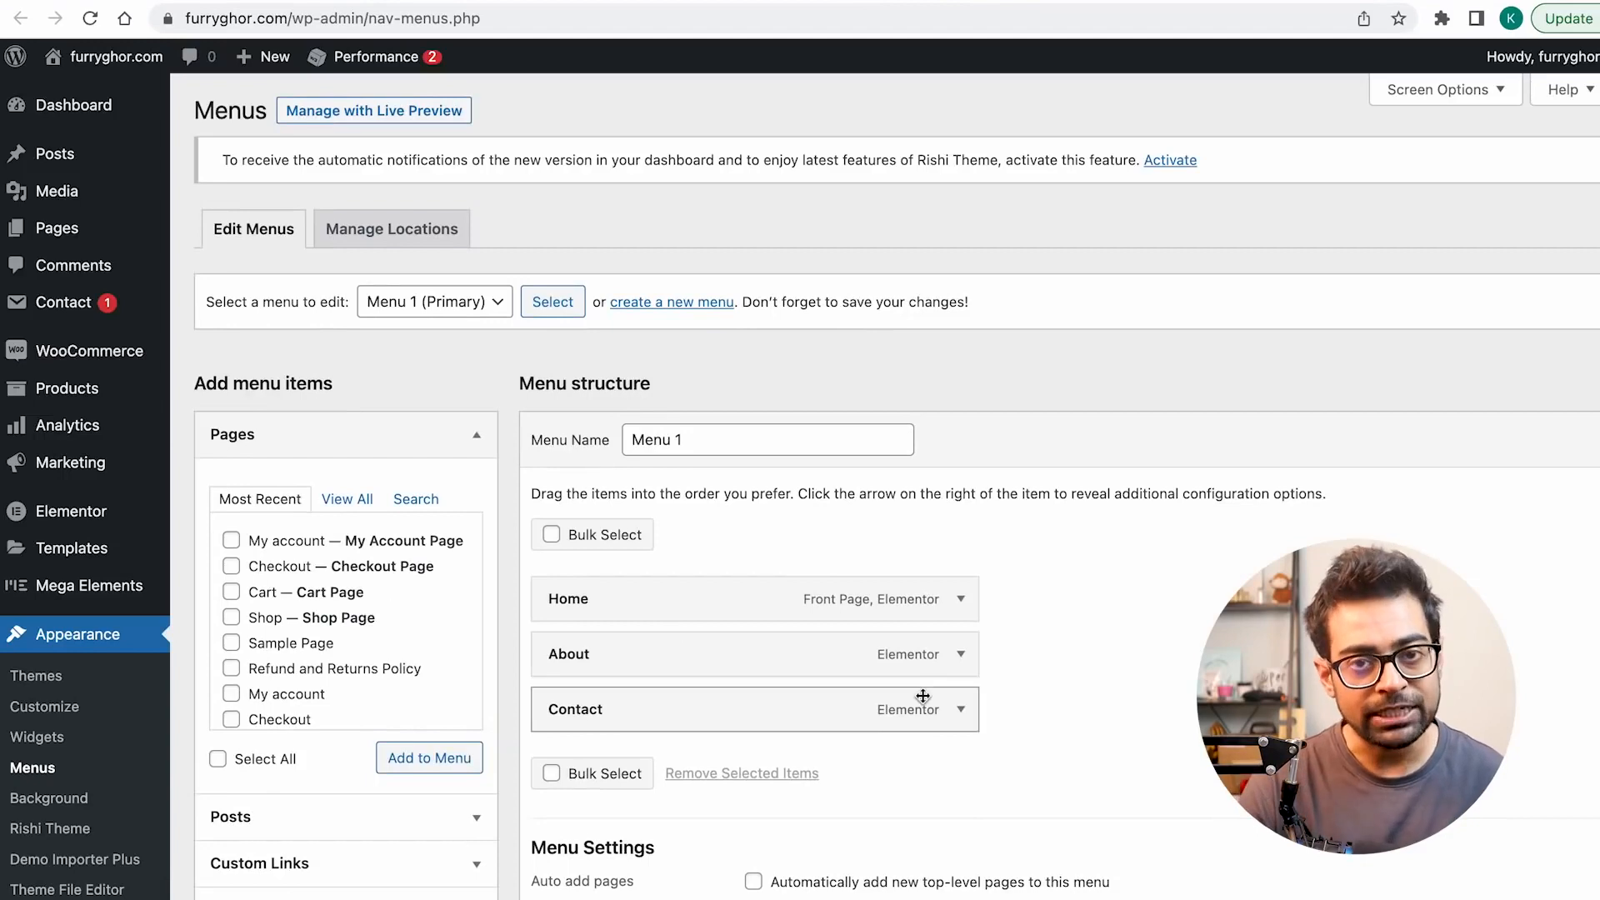
Step: Add the Shop page to Menu 1, save the menu and visit the site to check the header
scroll(292, 659, down, 1)
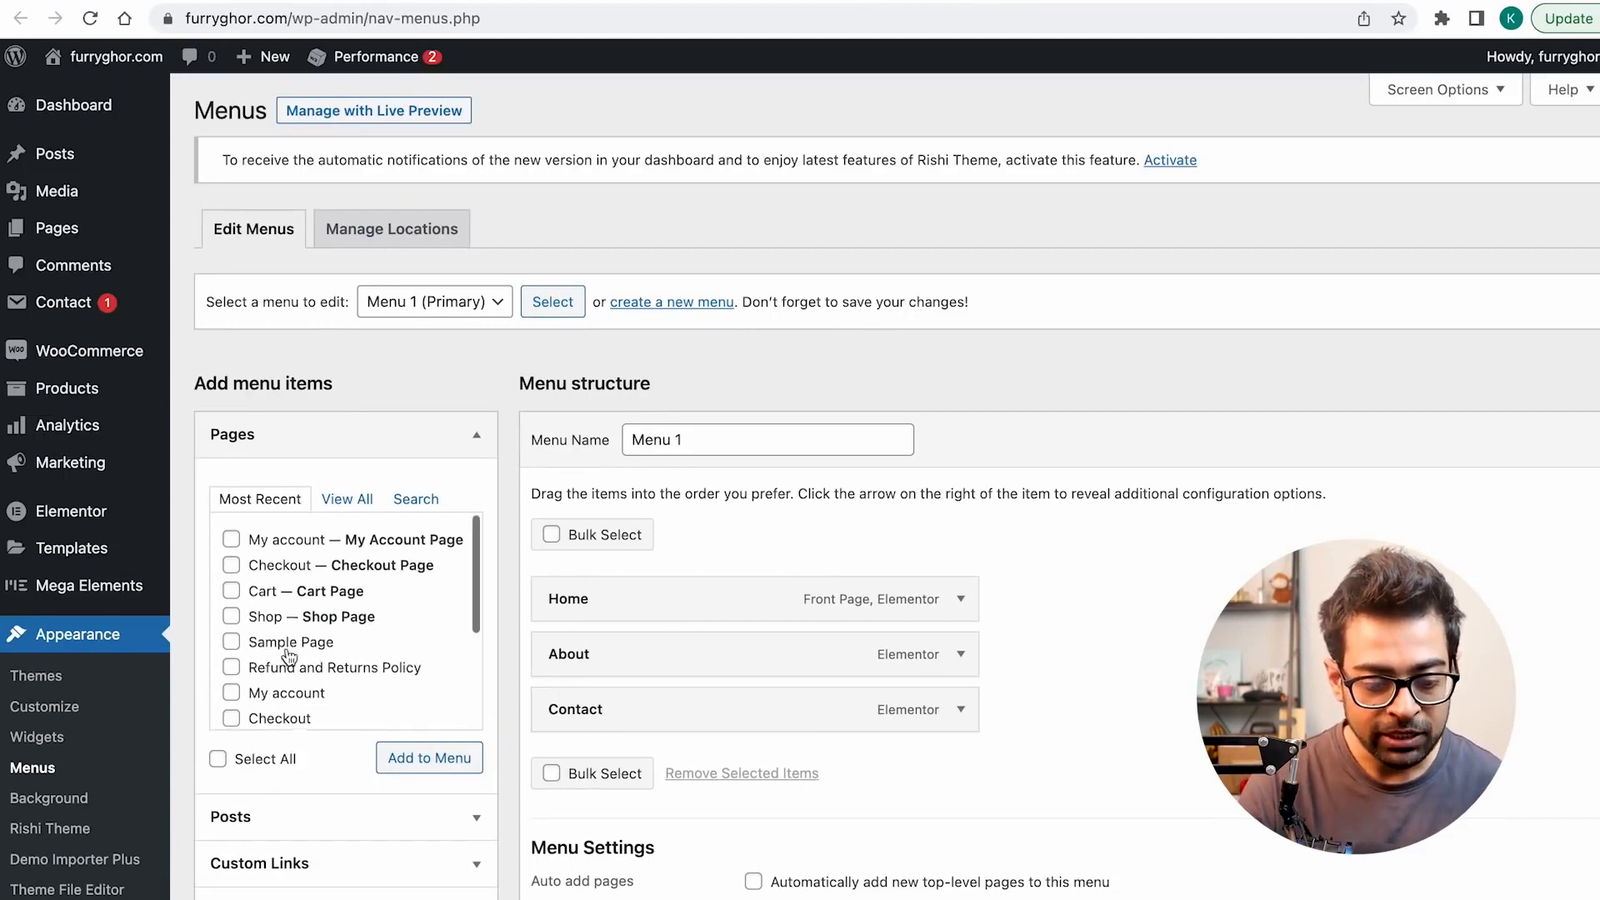
click(274, 590)
click(421, 760)
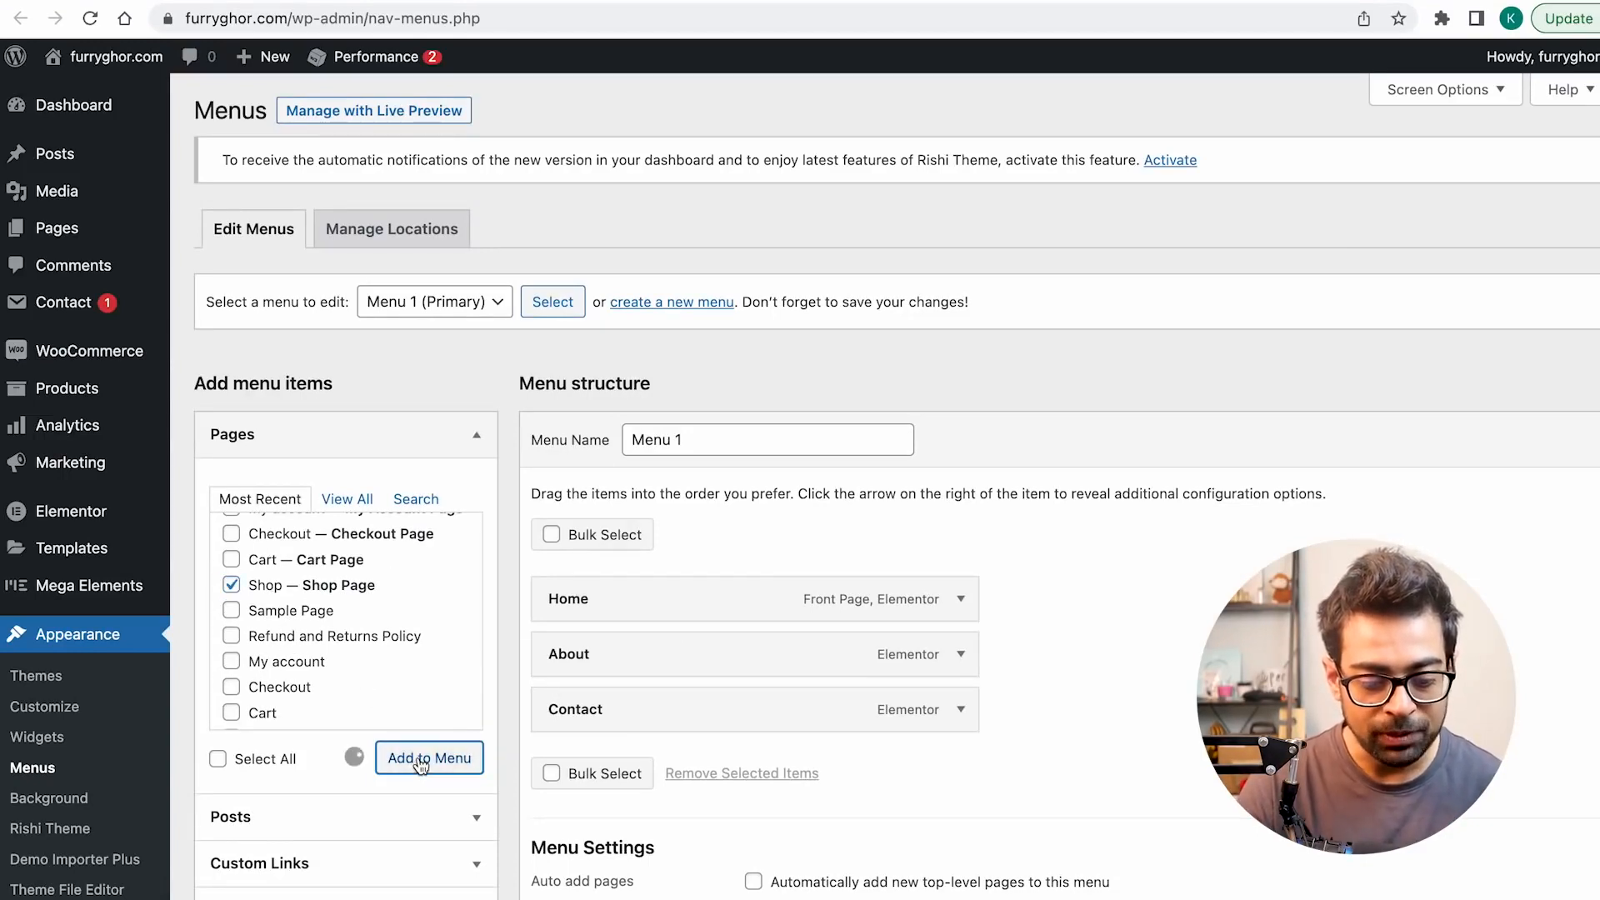
scroll(858, 805, down, 3)
click(1540, 854)
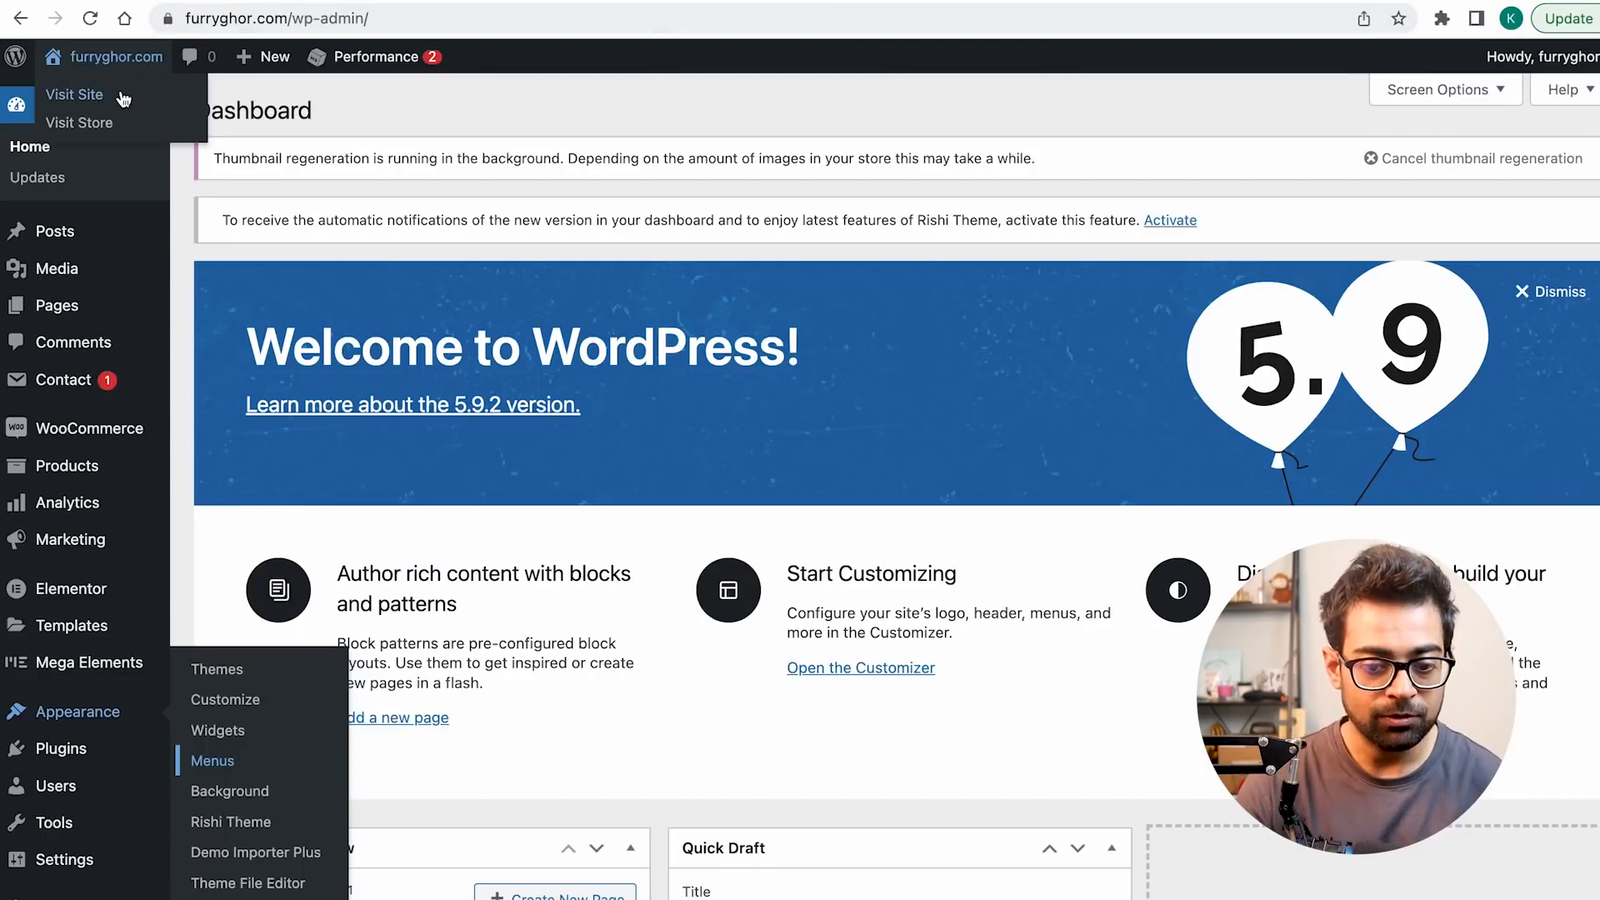
click(123, 99)
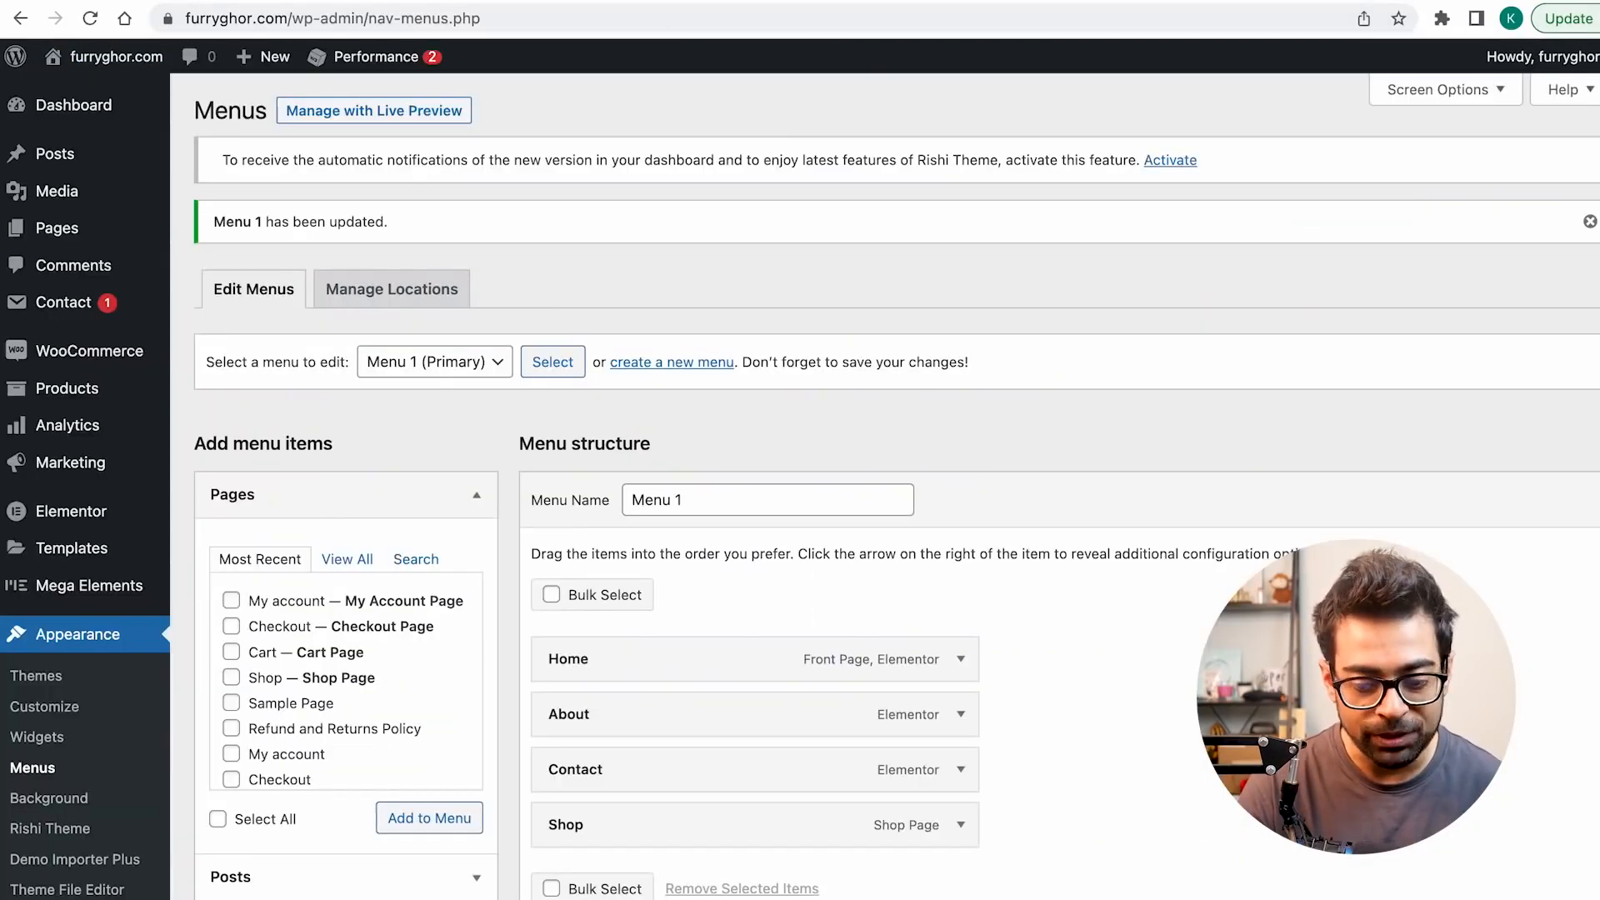
Step: Remove the Shop item from Menu 1, save the menu and reload the live site
scroll(921, 604, down, 3)
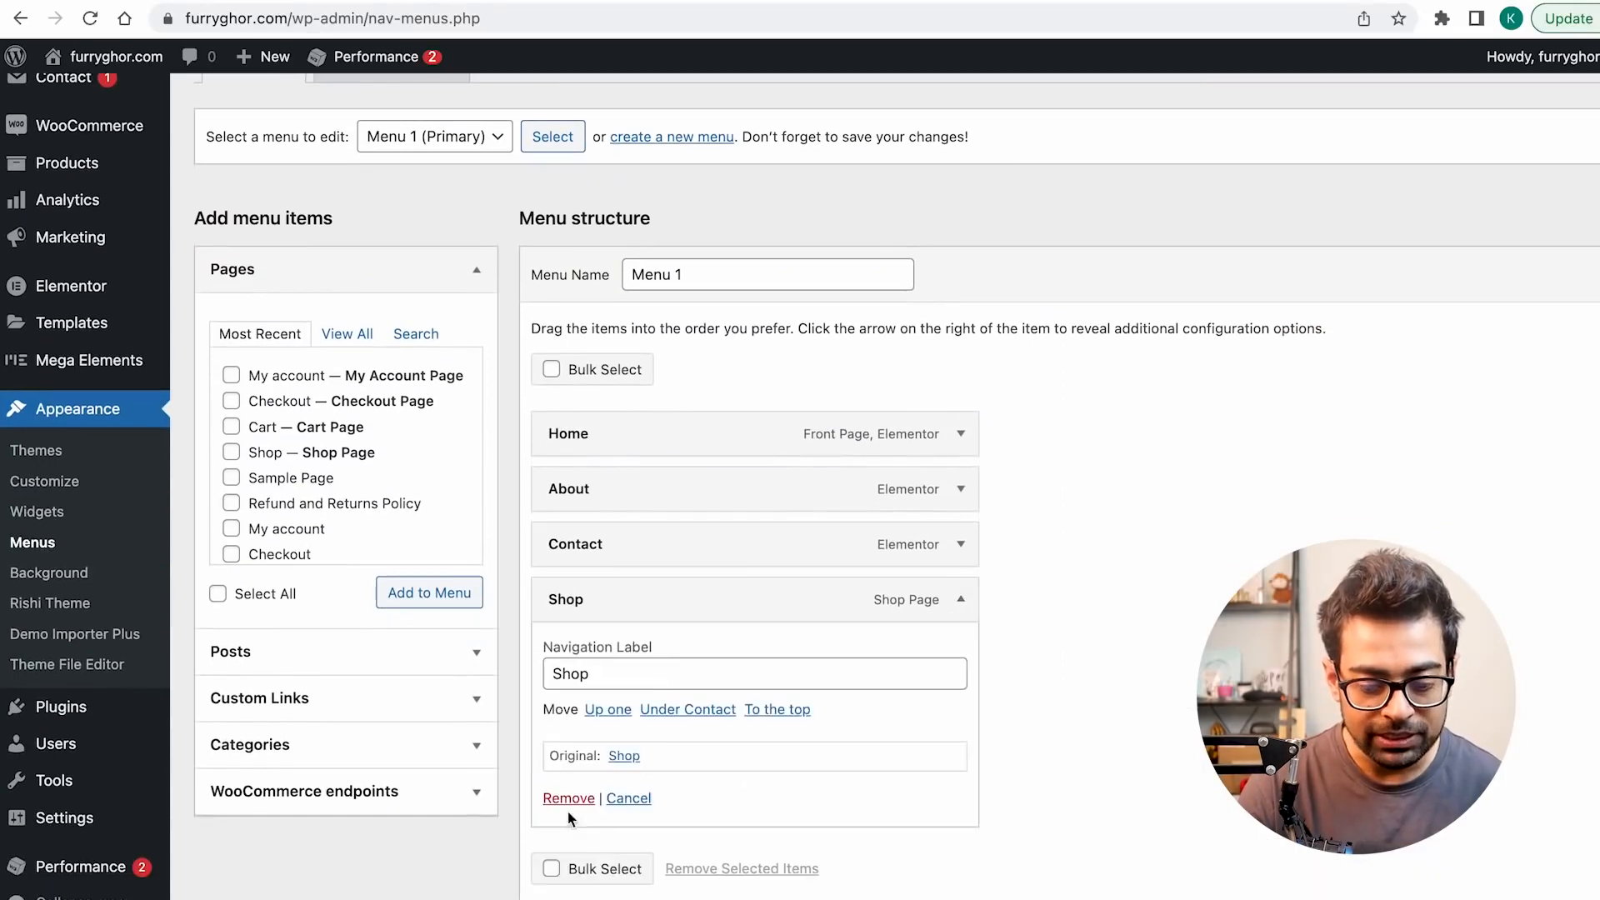
click(557, 806)
click(1529, 854)
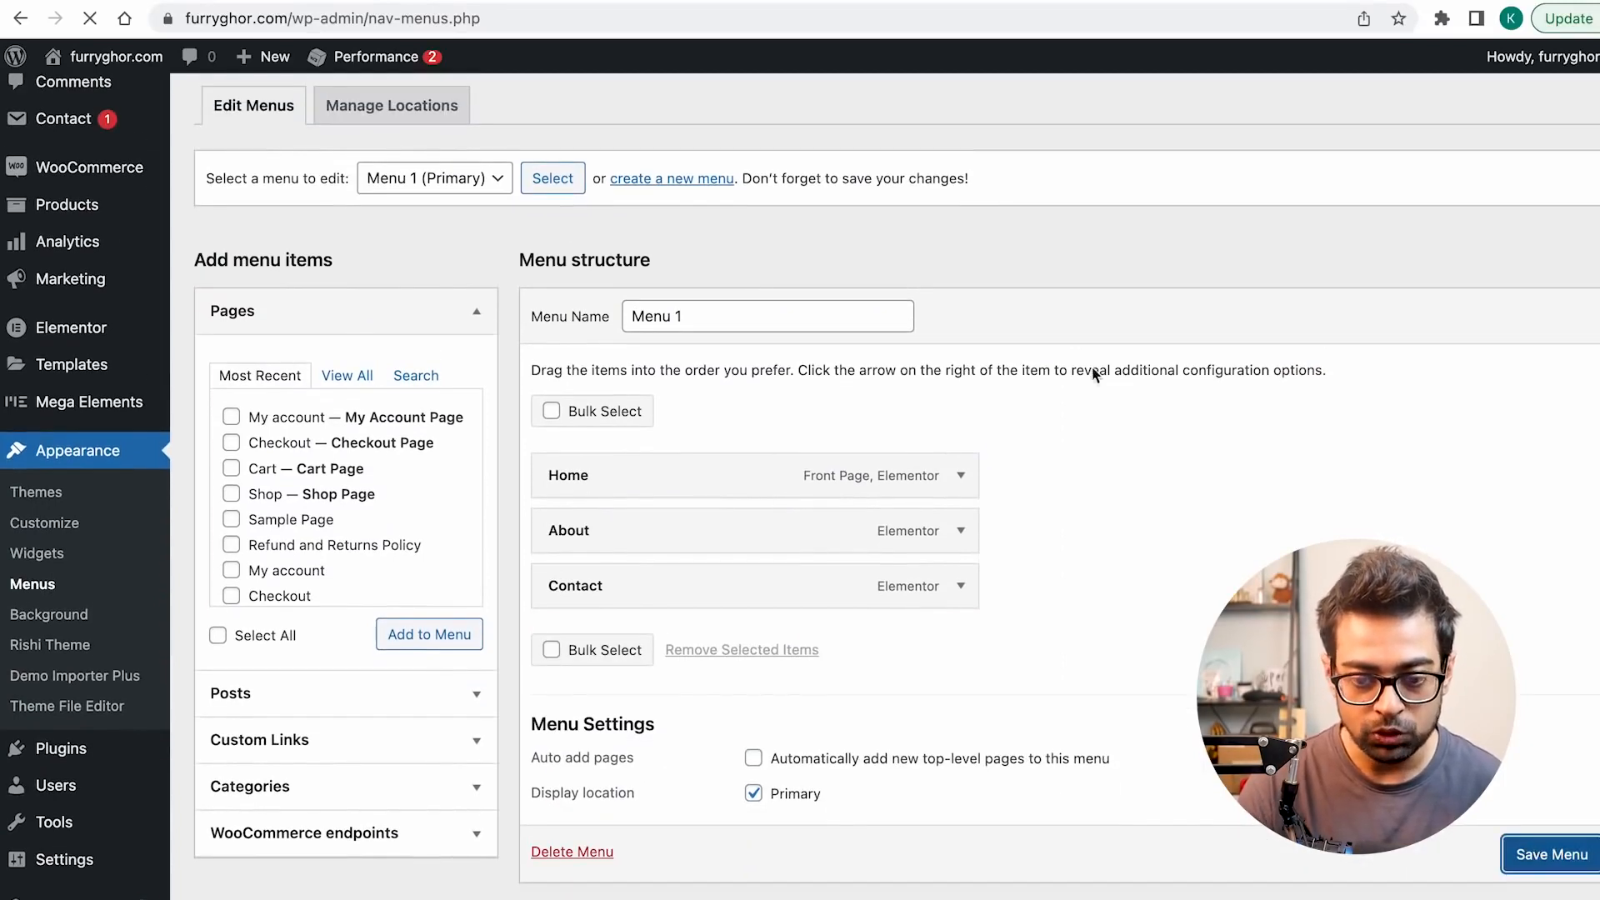
click(750, 1)
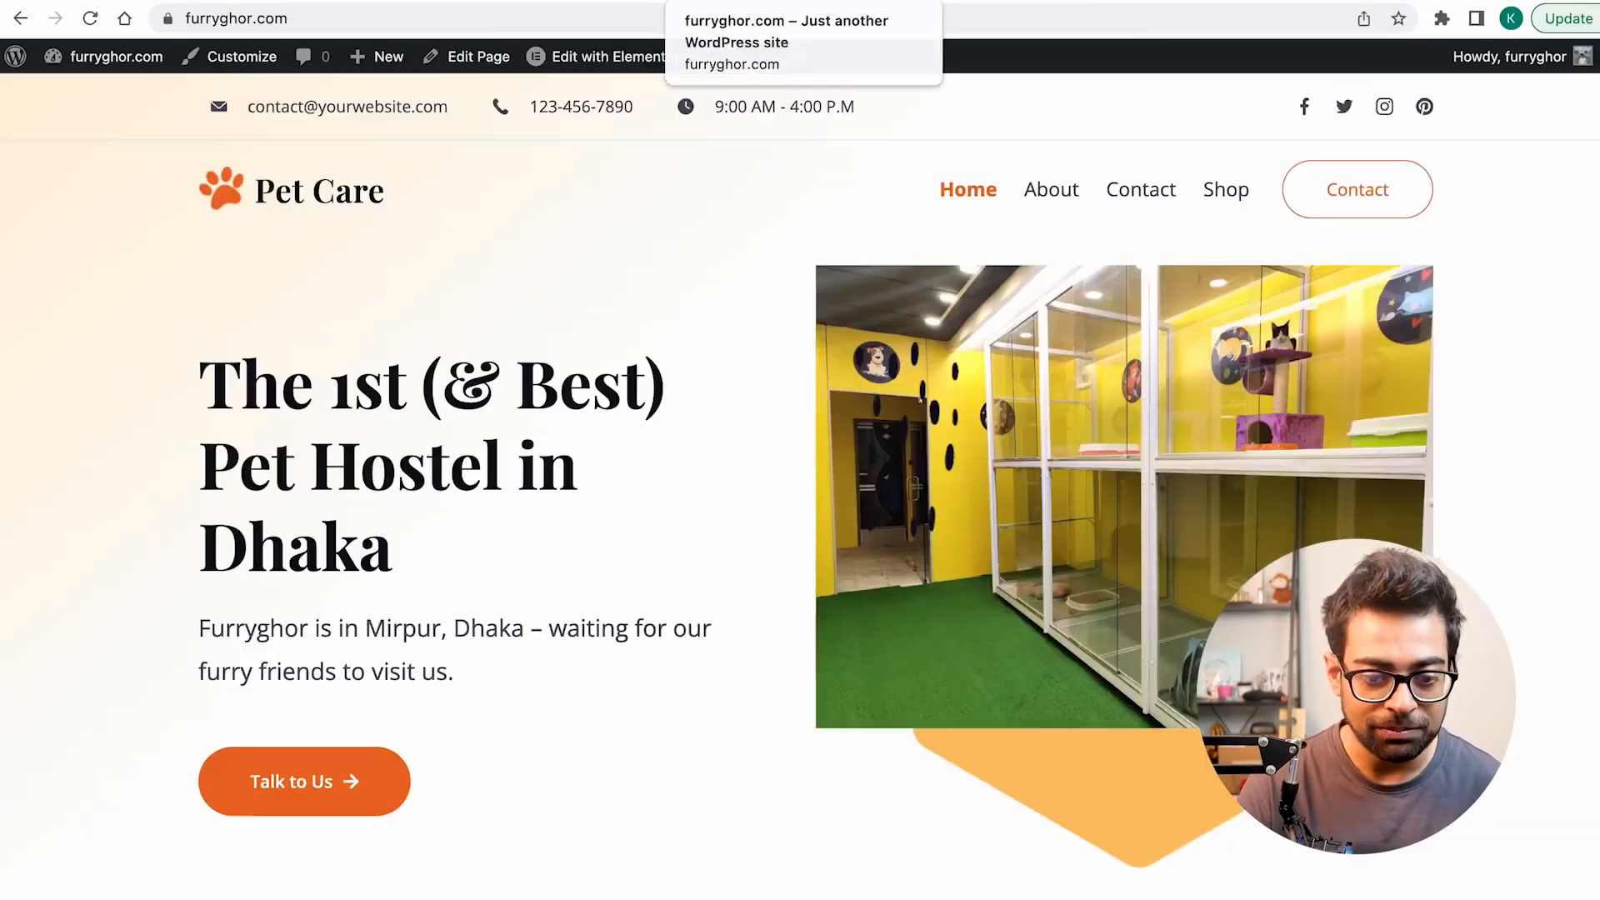
click(89, 20)
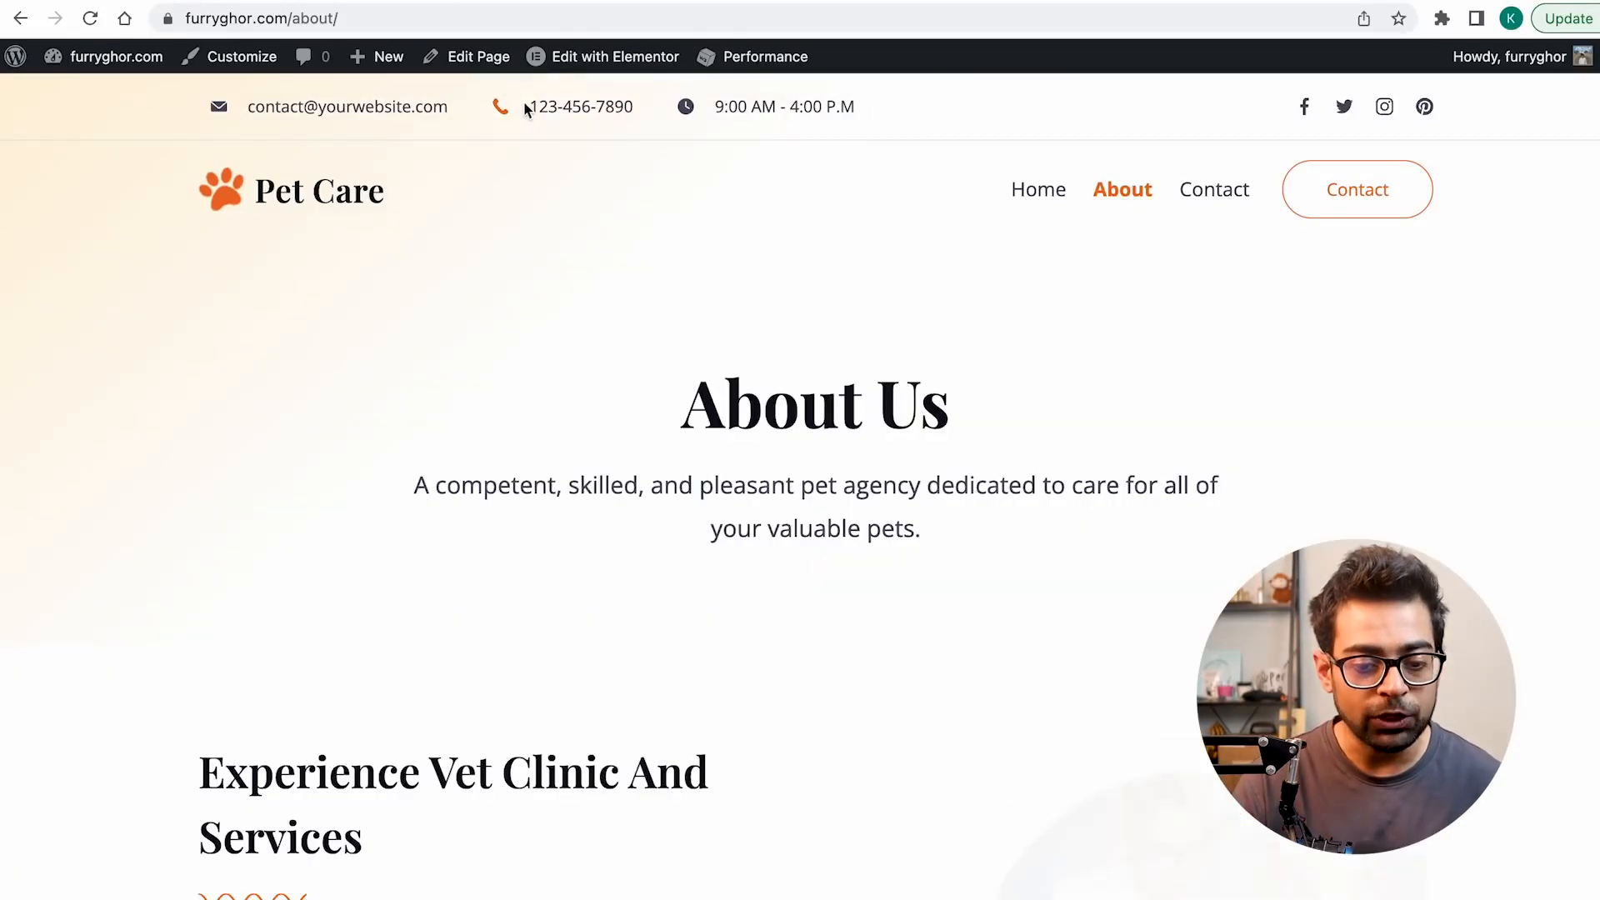
Step: Look over the About page and open the footer builder in the Customizer for it
scroll(800, 112, down, 20)
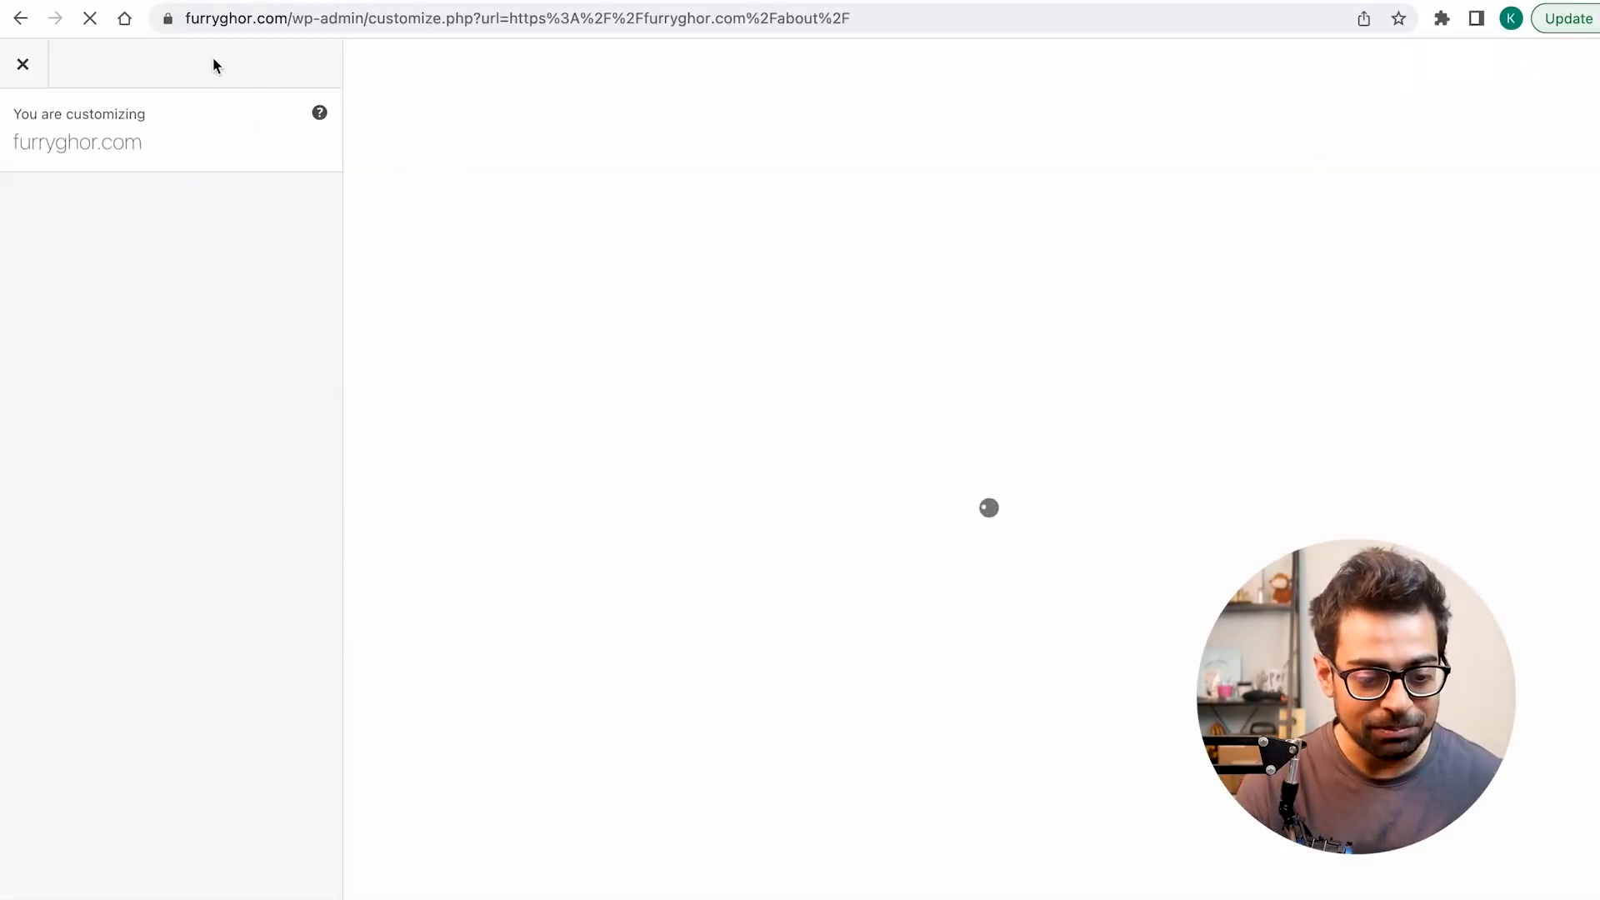
scroll(242, 337, down, 7)
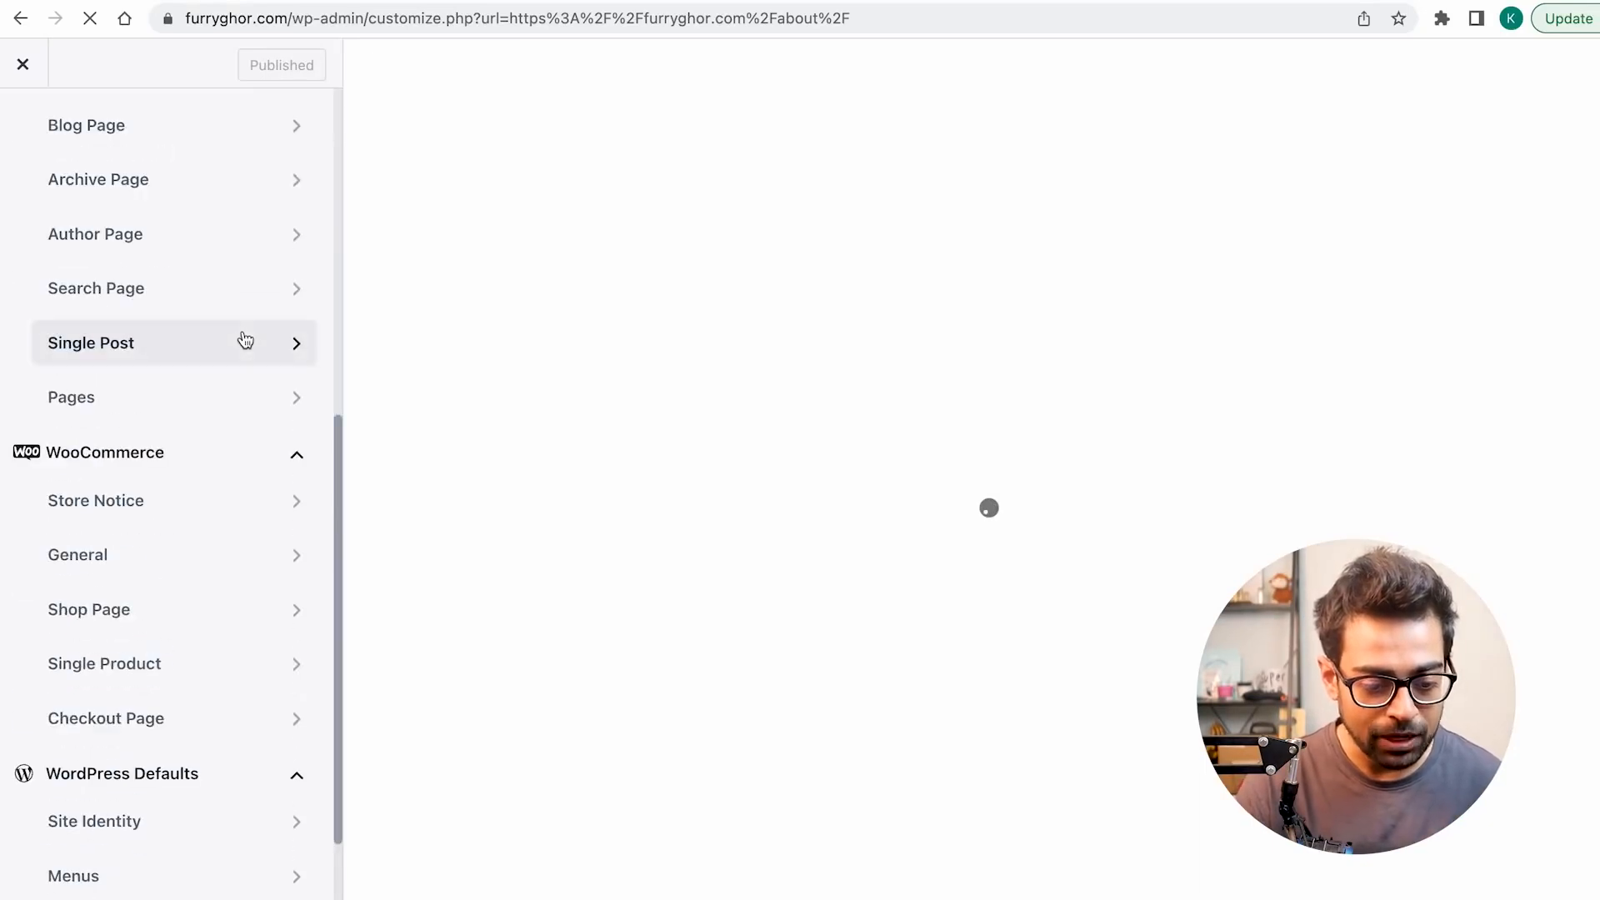
scroll(243, 339, down, 2)
scroll(242, 339, up, 10)
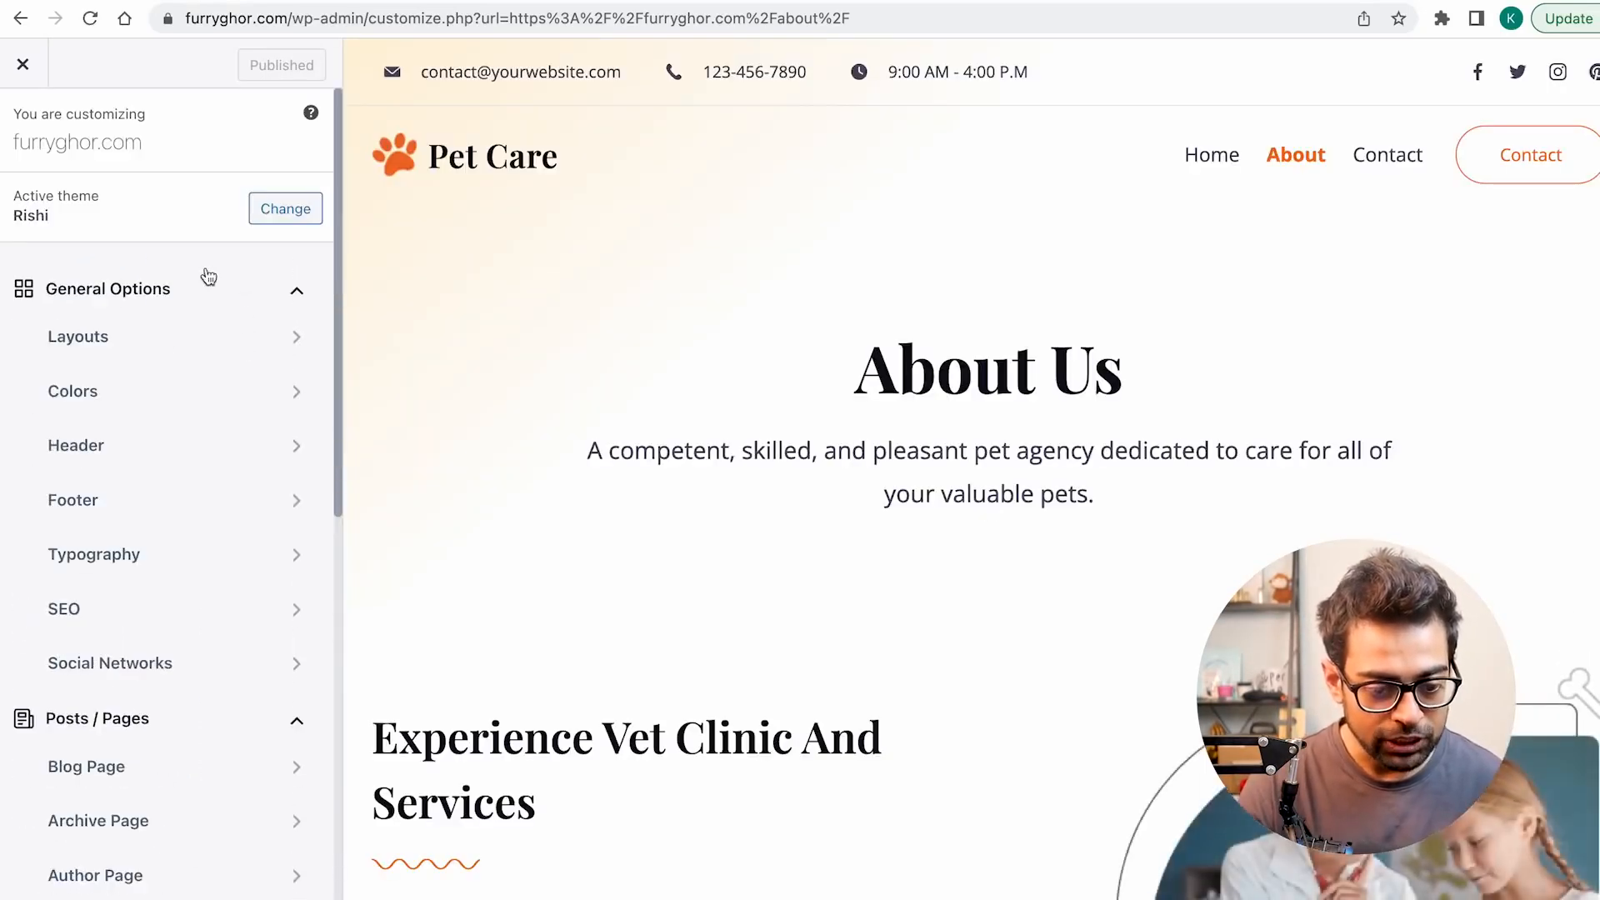
click(132, 505)
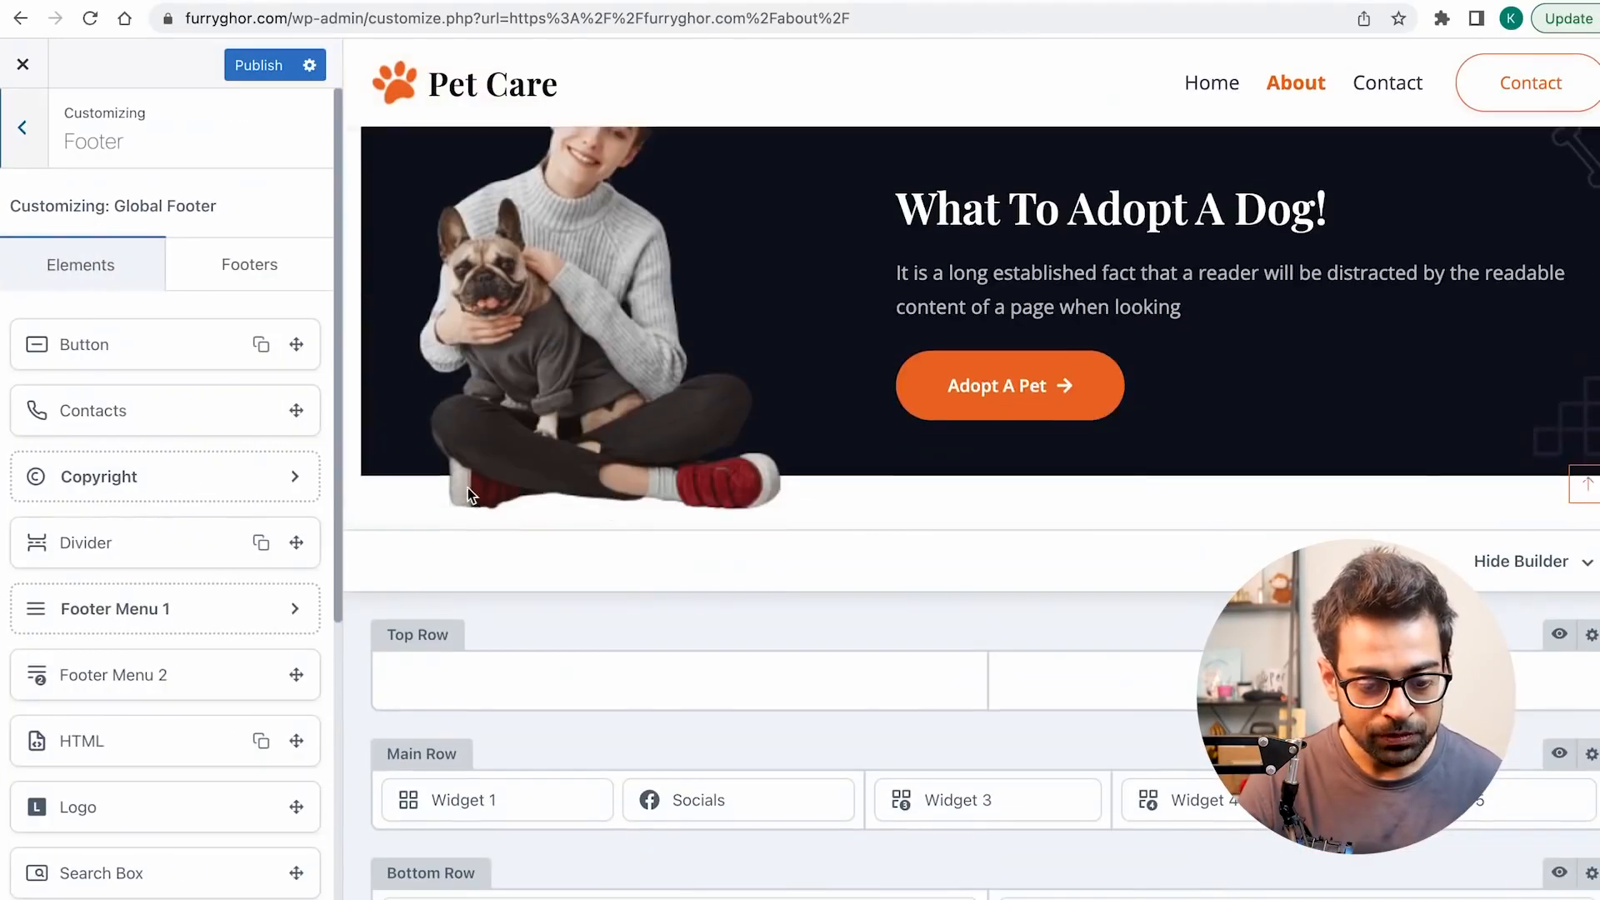
scroll(863, 423, down, 5)
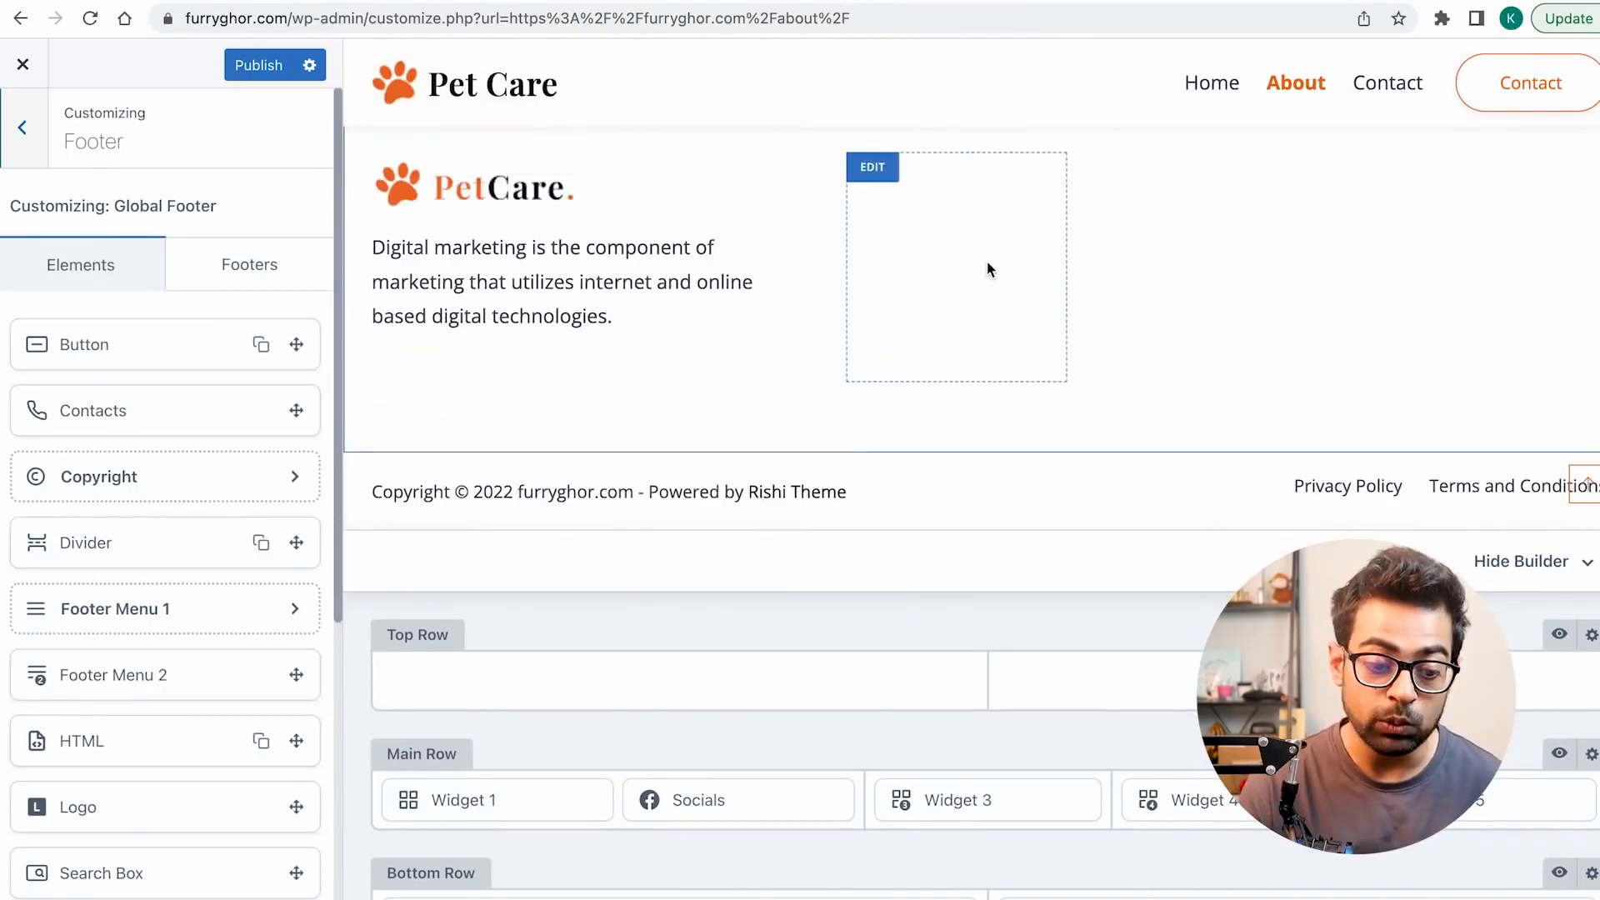
Step: Delete "- Powered by {theme_author}" from the footer's copyright text, keeping "Copyright © {current_year} {site_title}"
click(129, 474)
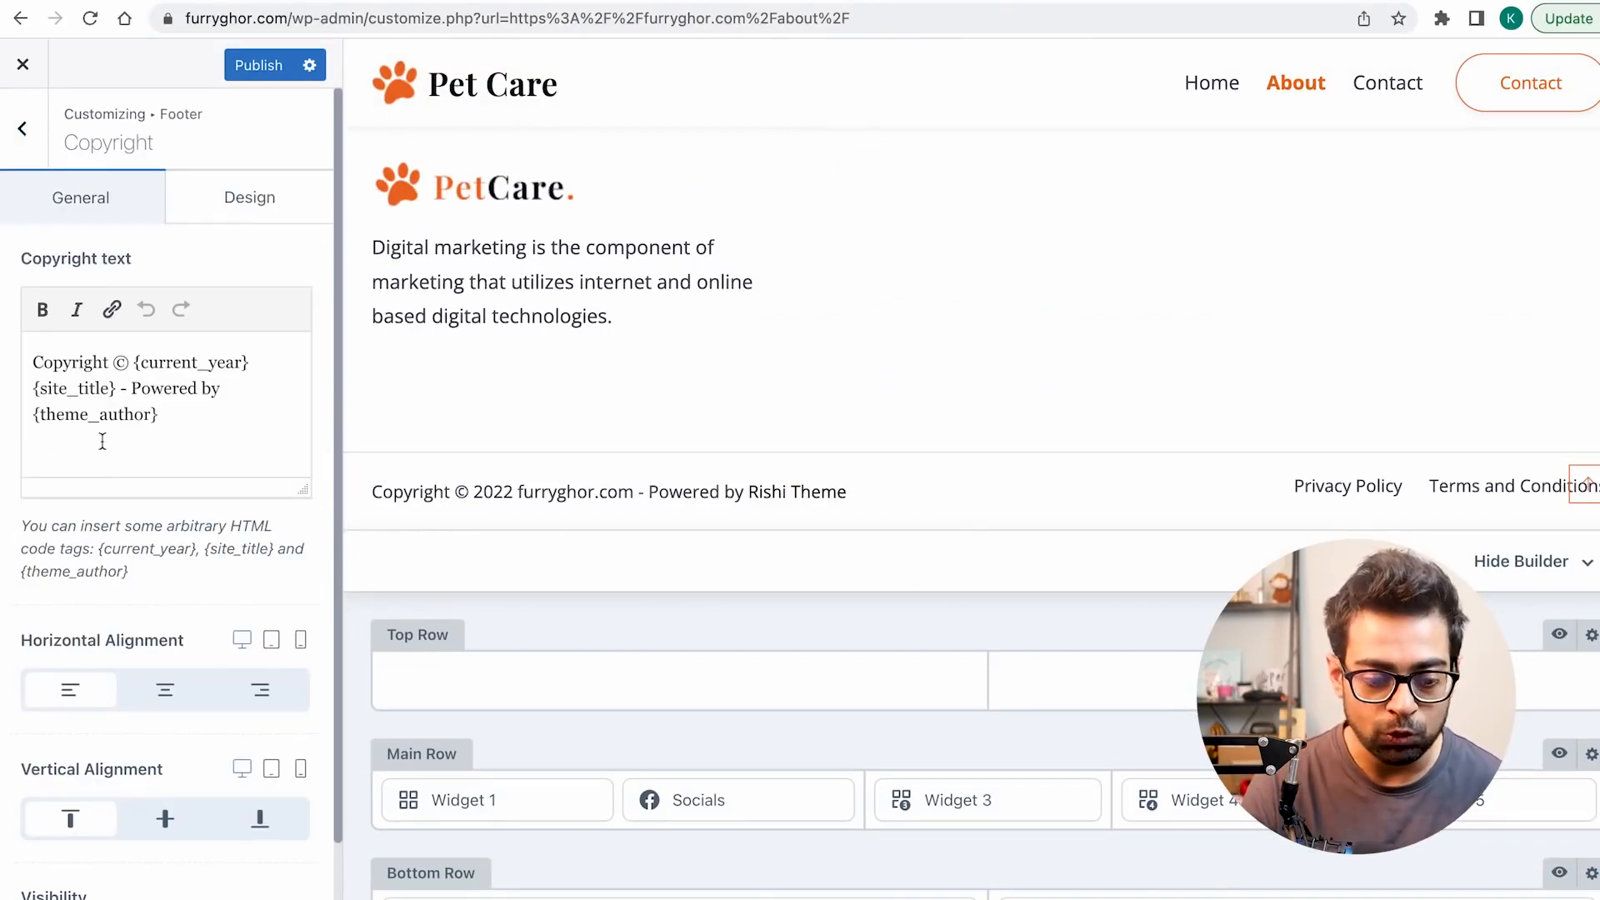
click(187, 400)
drag(175, 423, 132, 377)
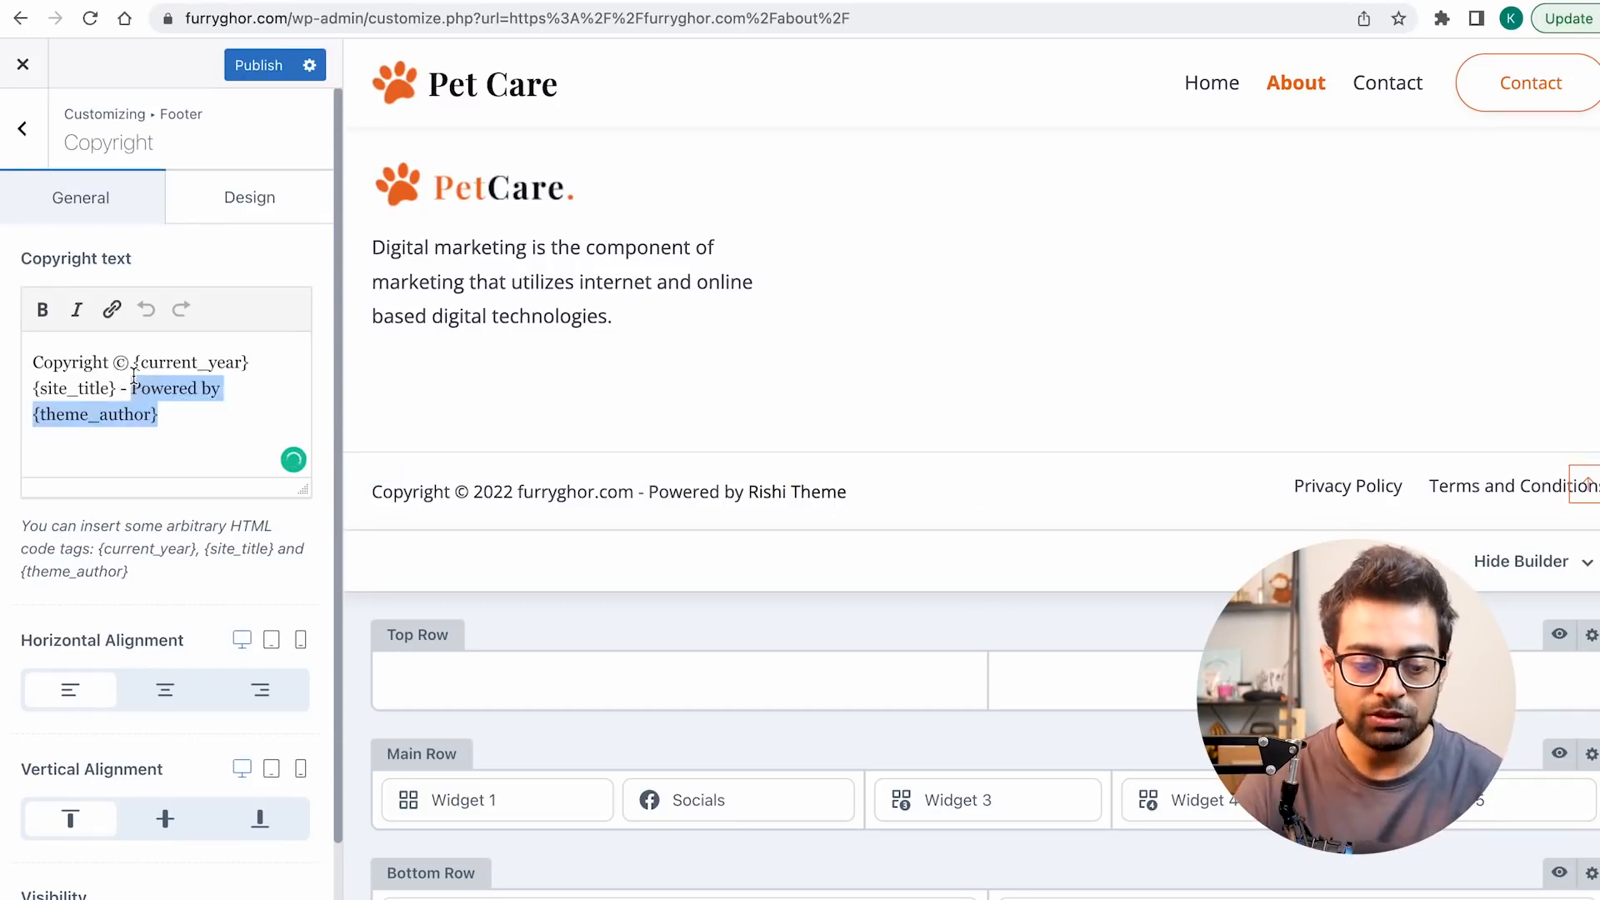
key(BackSpace)
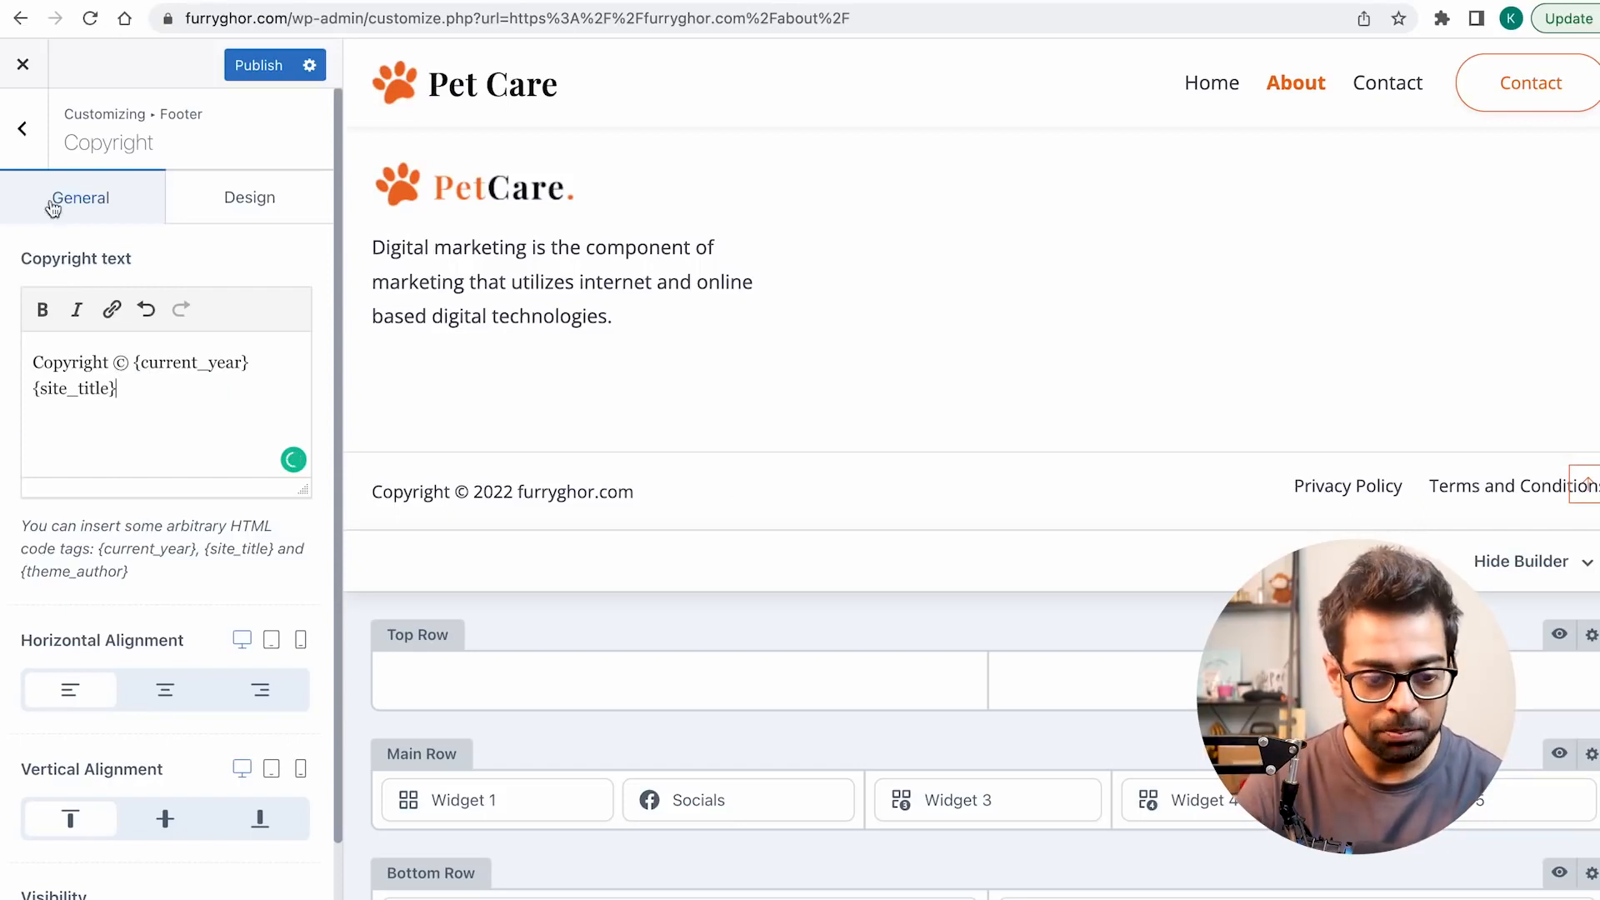
click(22, 142)
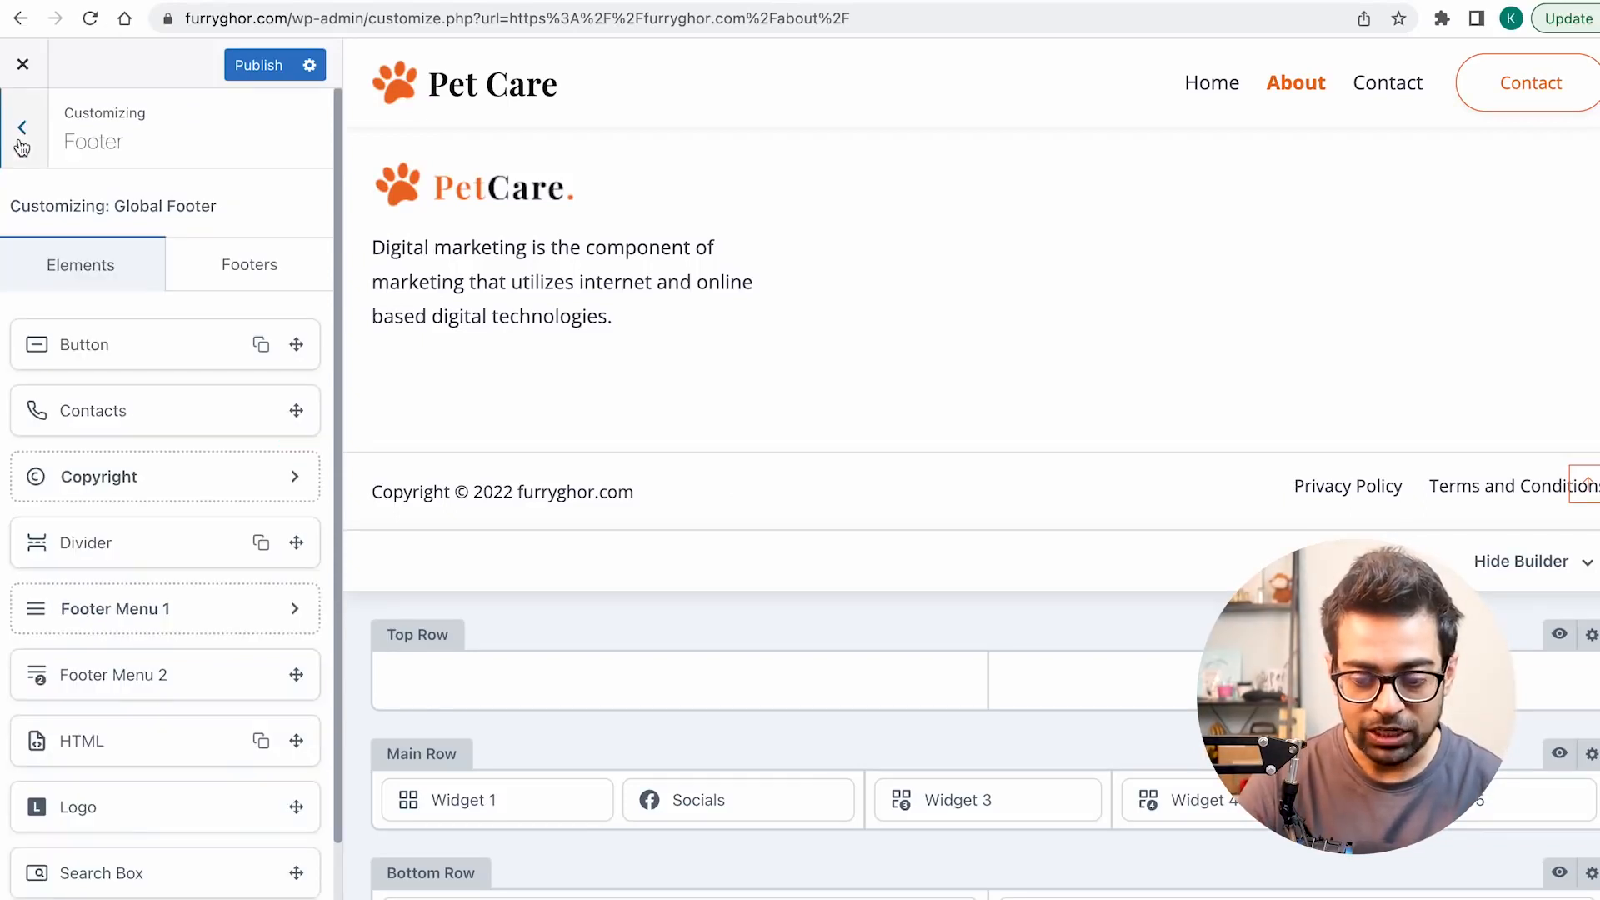
Step: Examine the General and Design settings of the Footer Menu 1 element
click(153, 613)
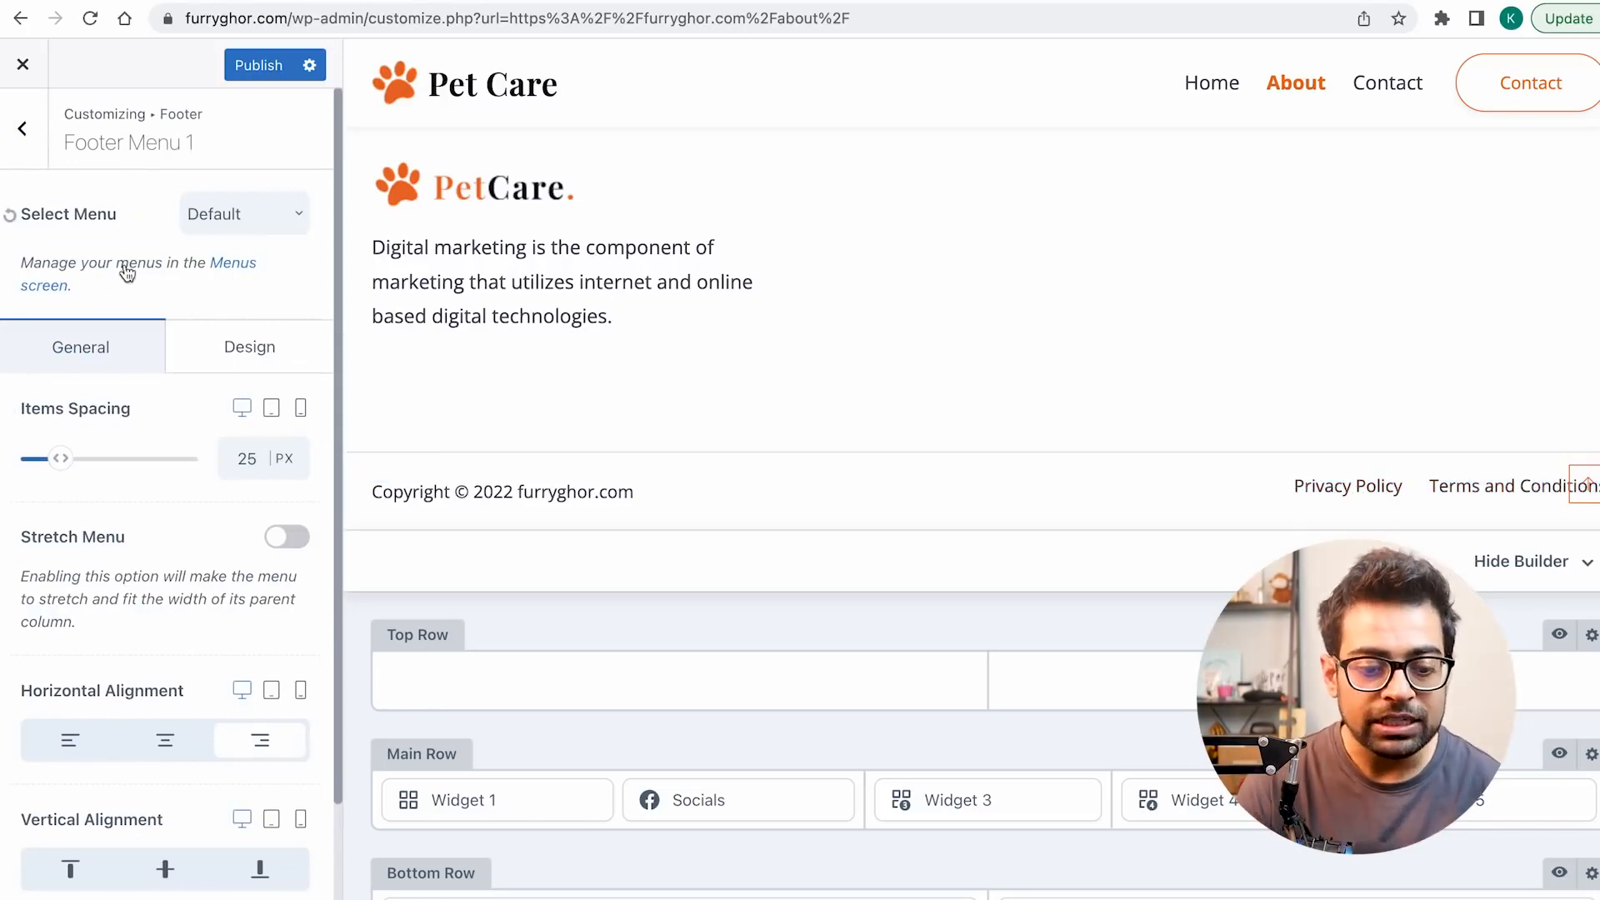
scroll(117, 357, down, 2)
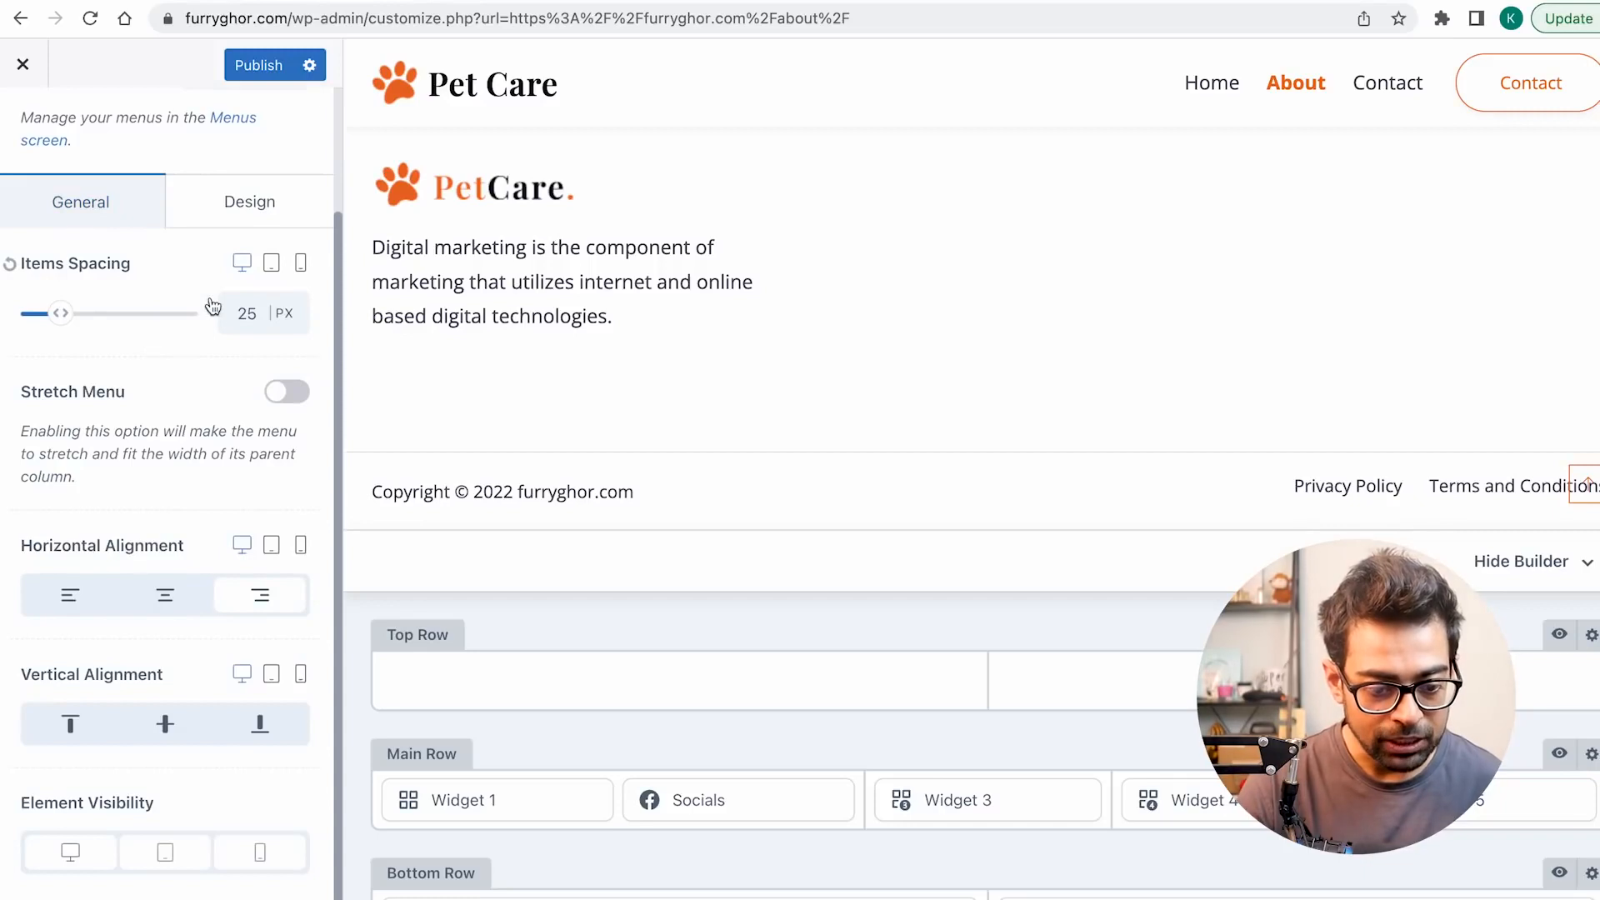
scroll(210, 307, up, 2)
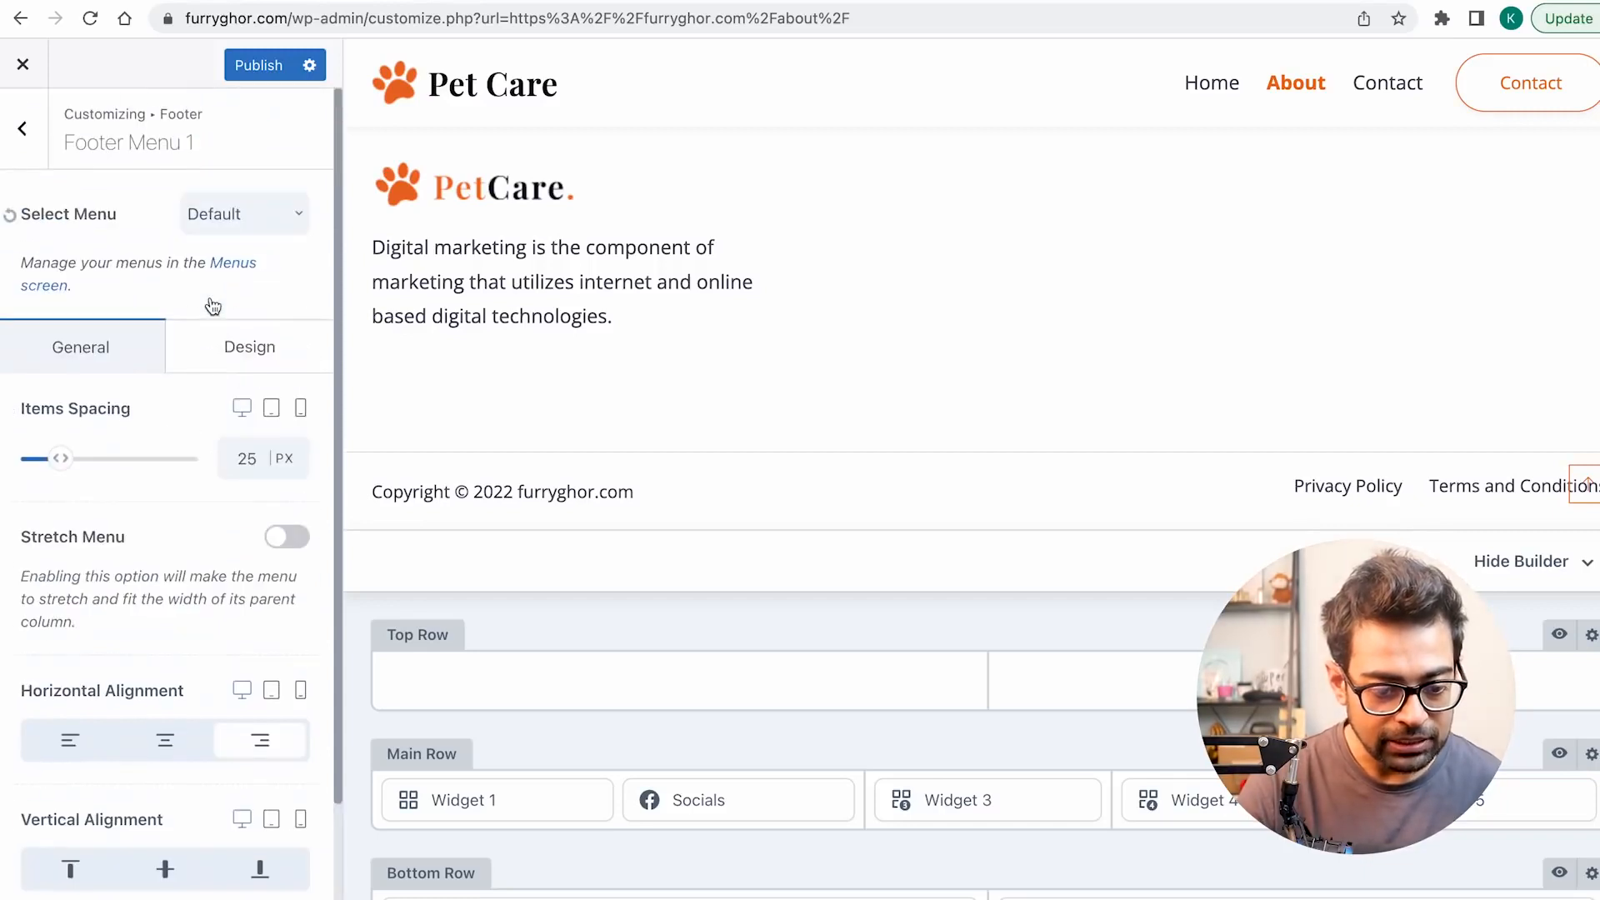
click(25, 129)
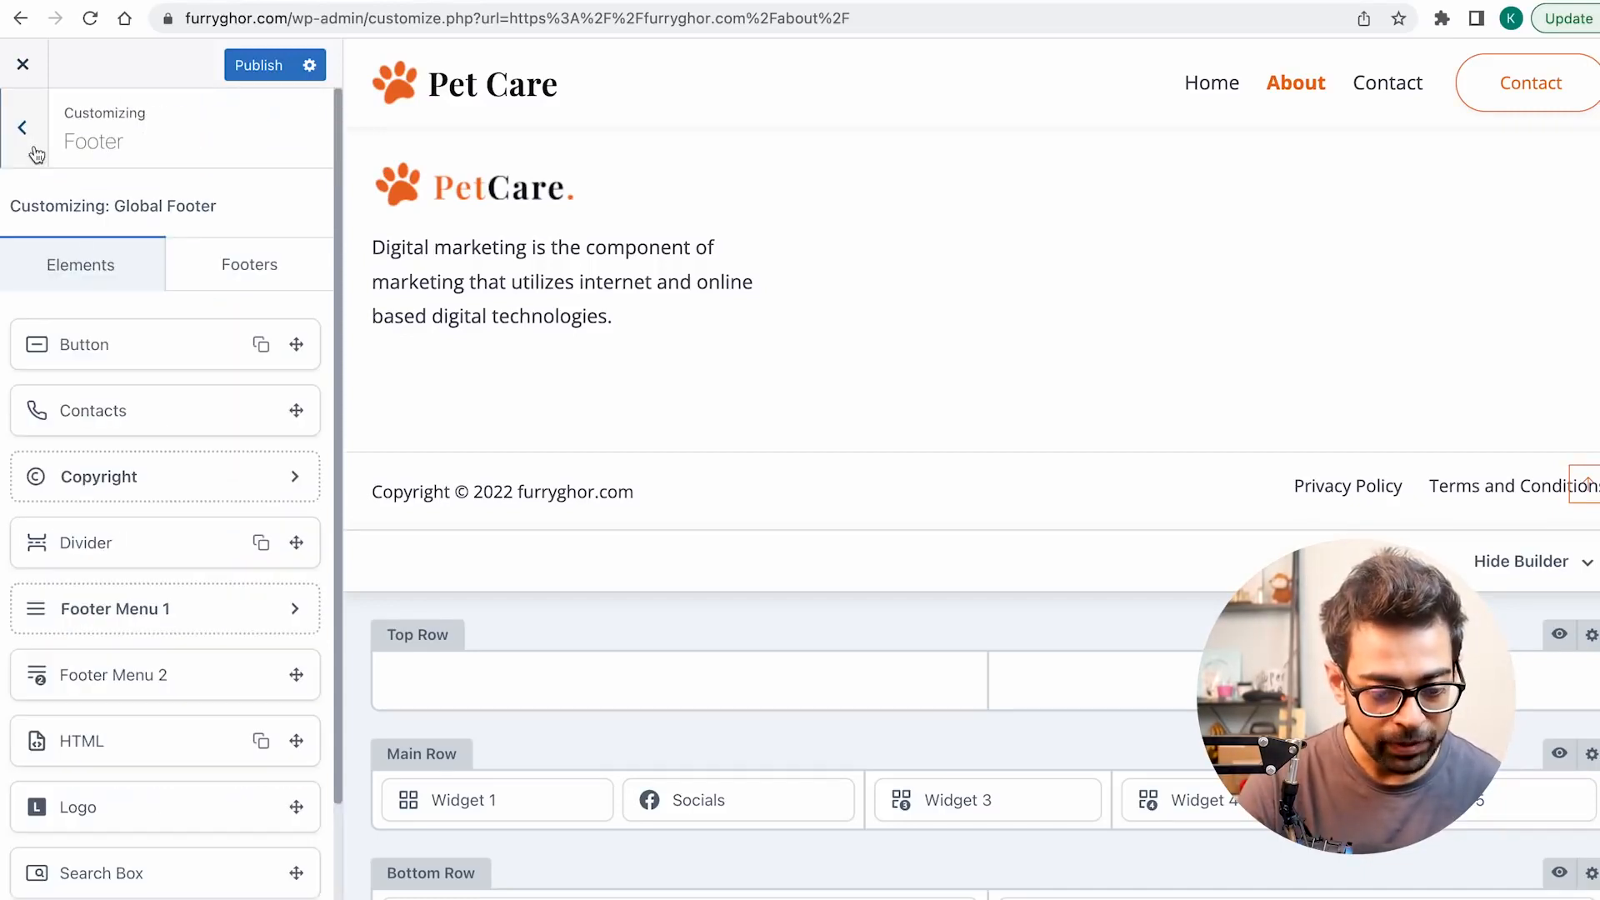
click(143, 624)
click(194, 356)
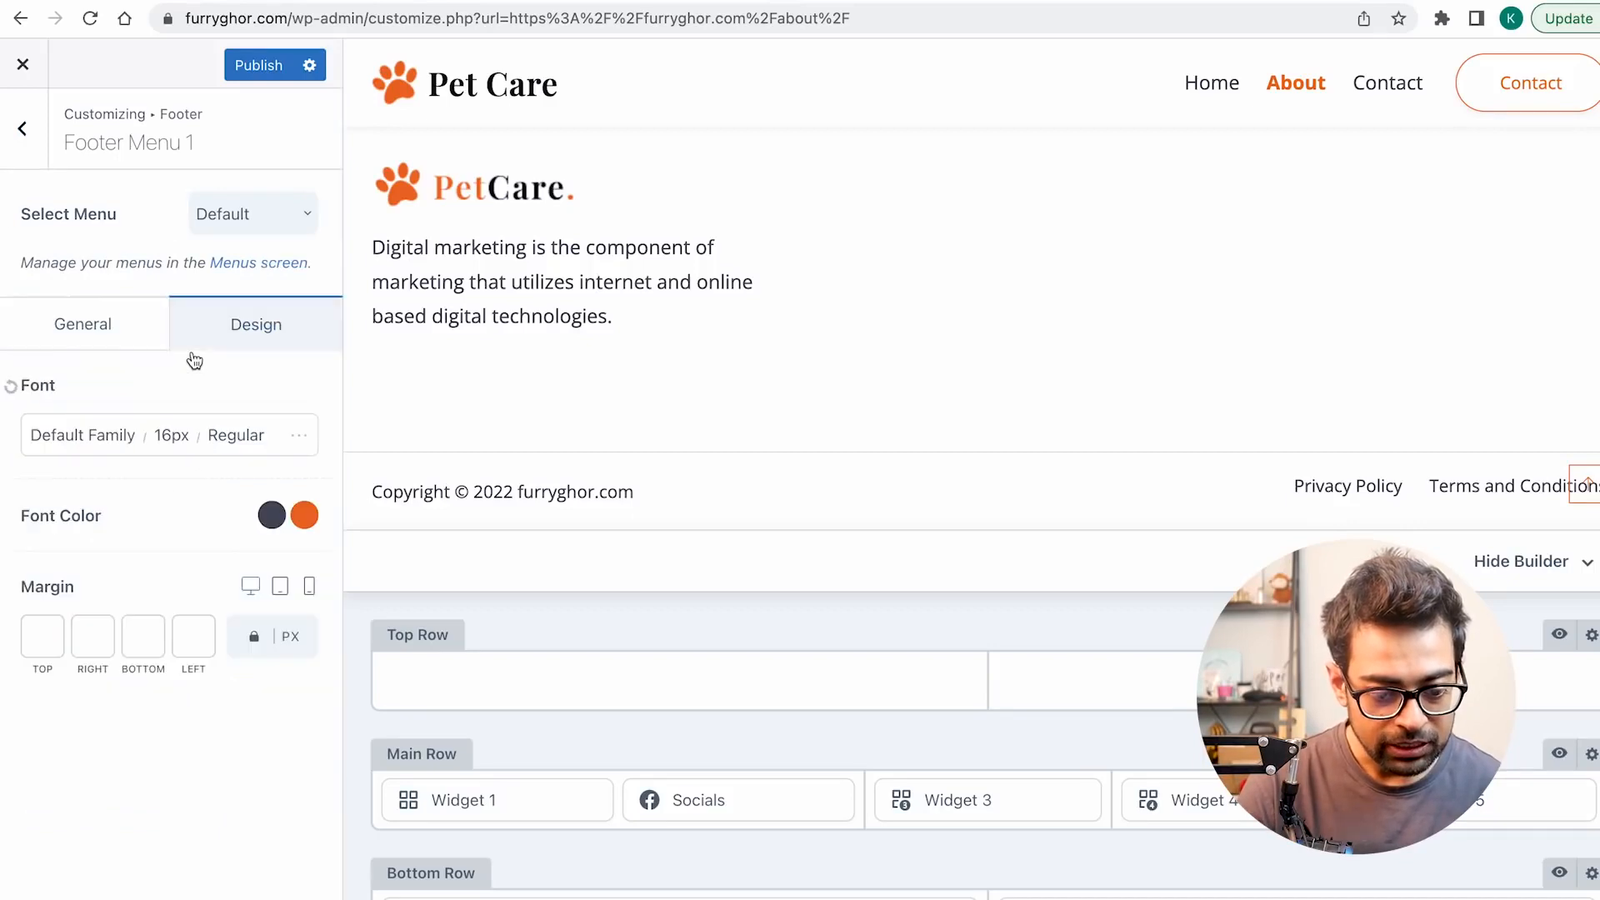
click(94, 324)
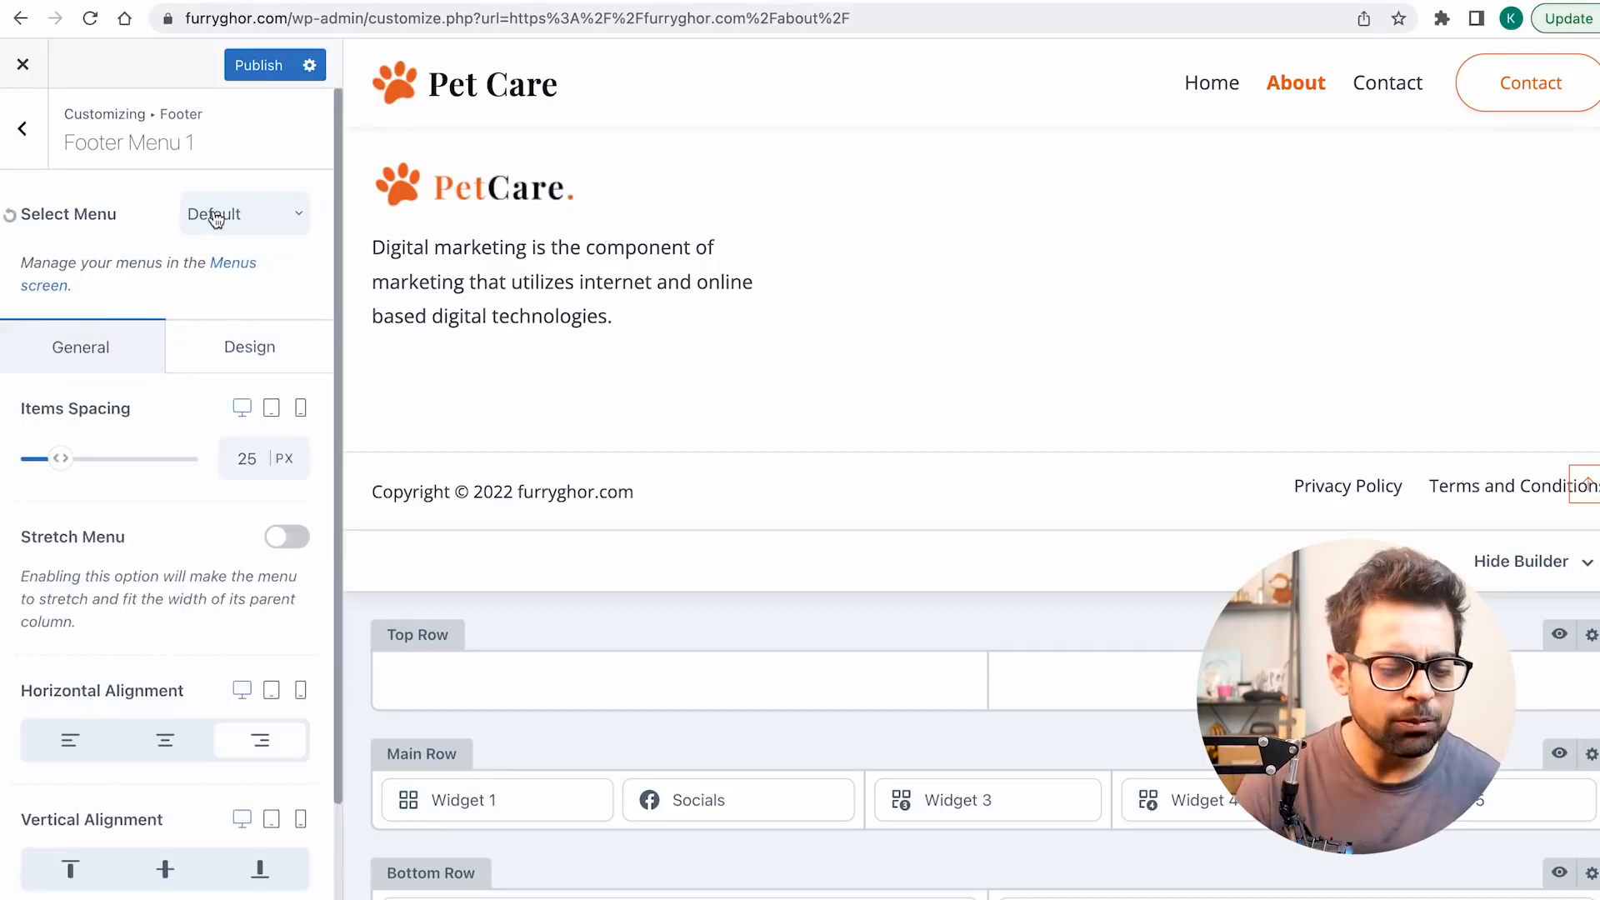
Step: Leave the Footer Menu 1 settings and open the footer's Widget 1 in the block editor, dismissing the block Widgets introduction
click(215, 216)
click(22, 128)
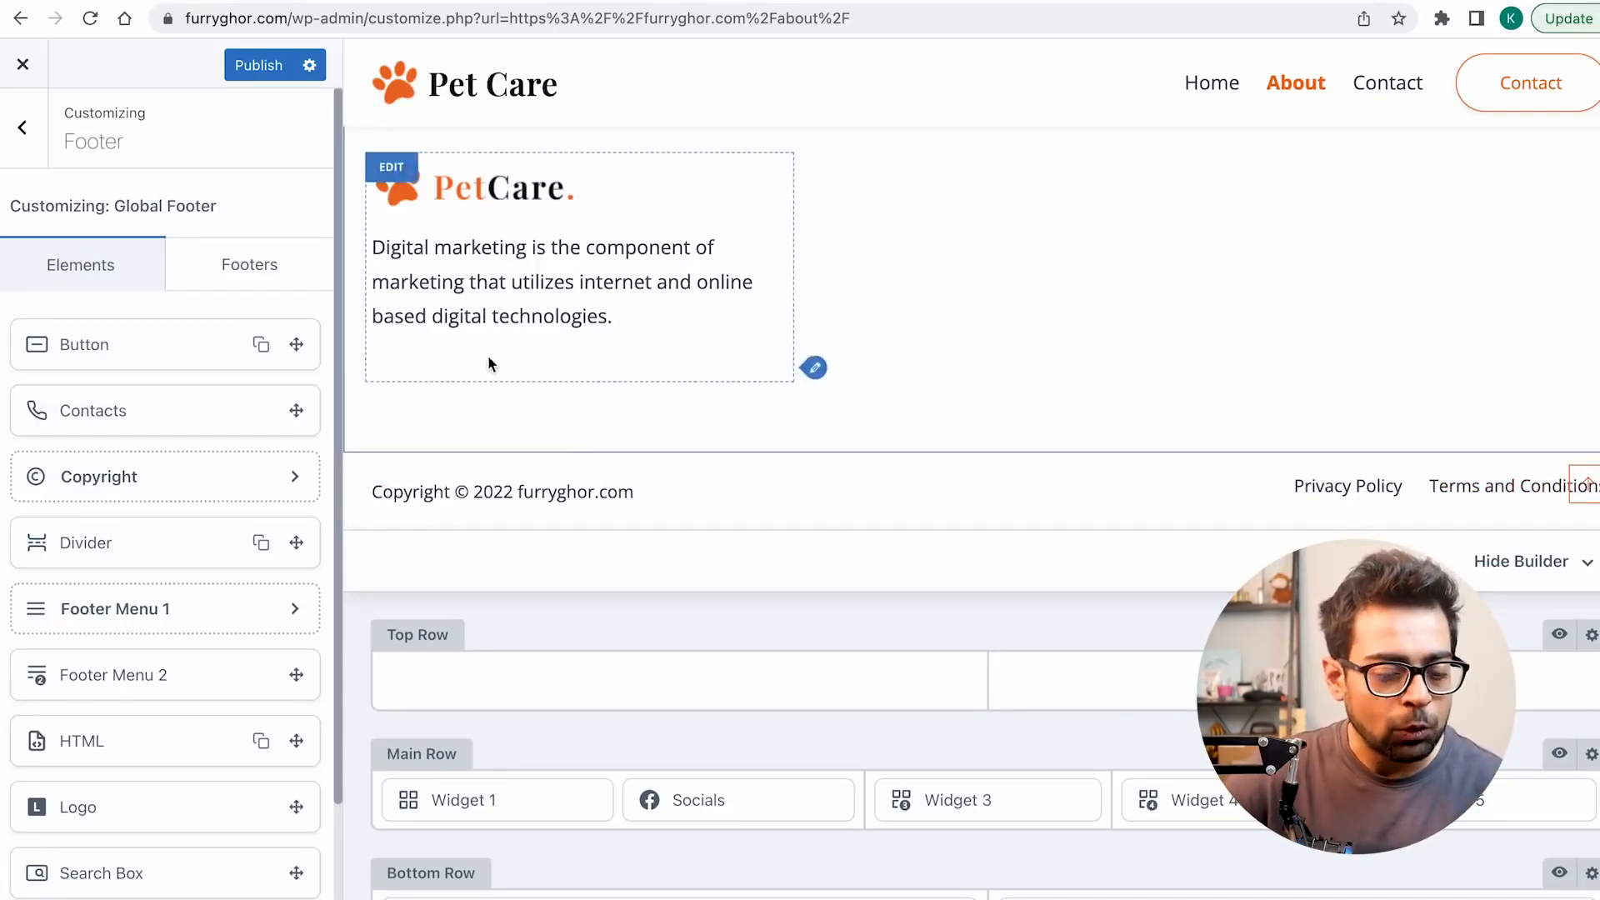
scroll(487, 355, up, 5)
scroll(705, 474, down, 3)
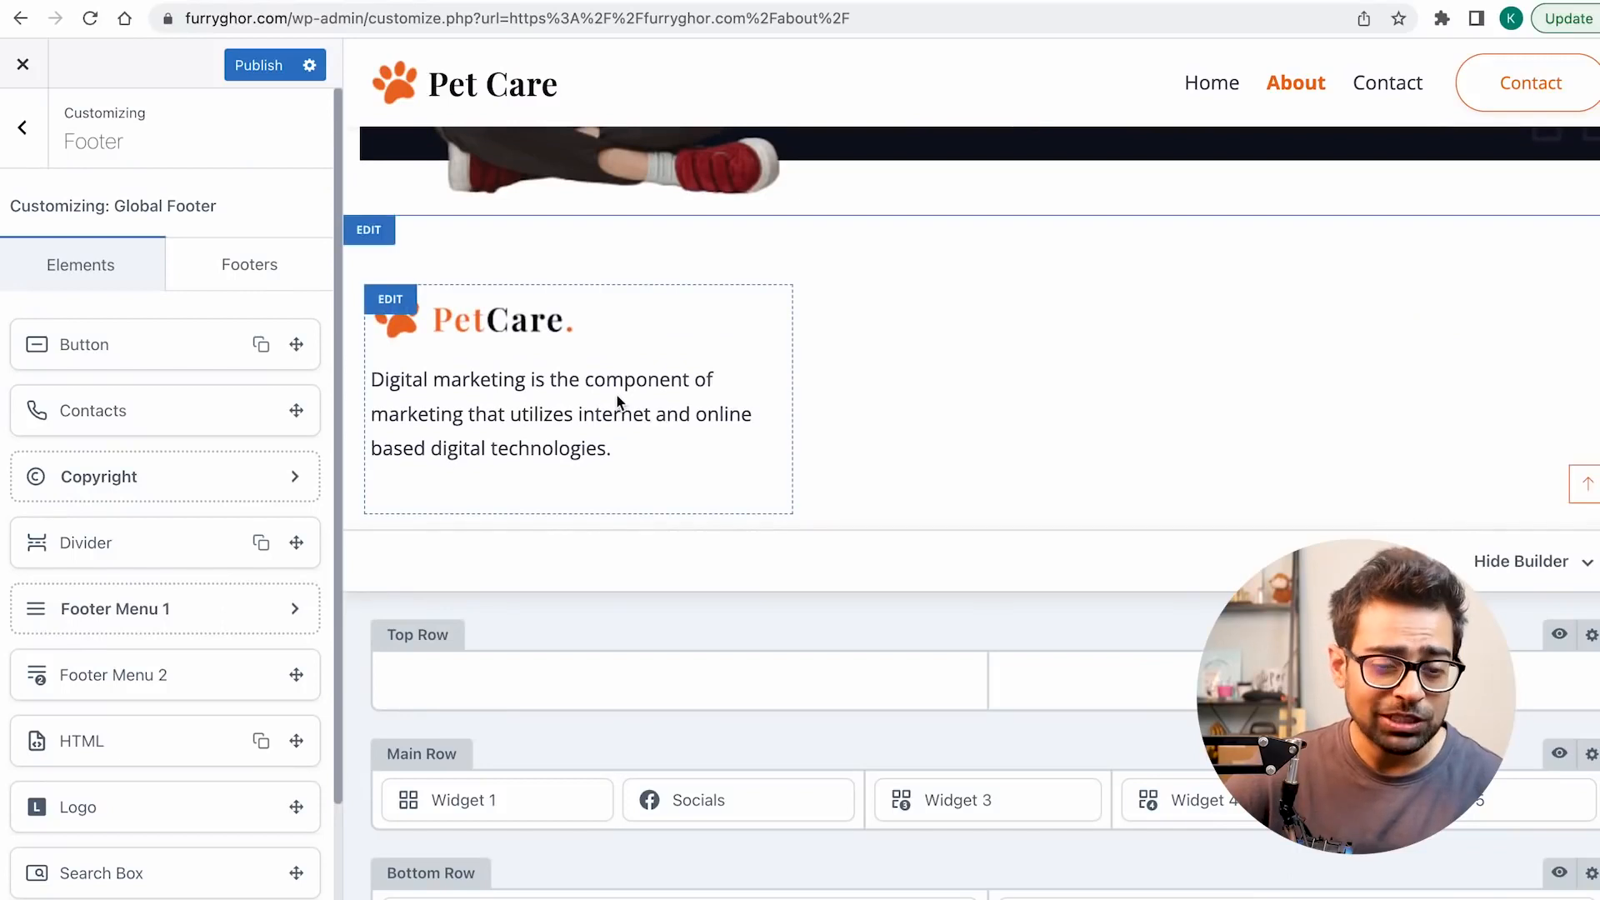
click(388, 300)
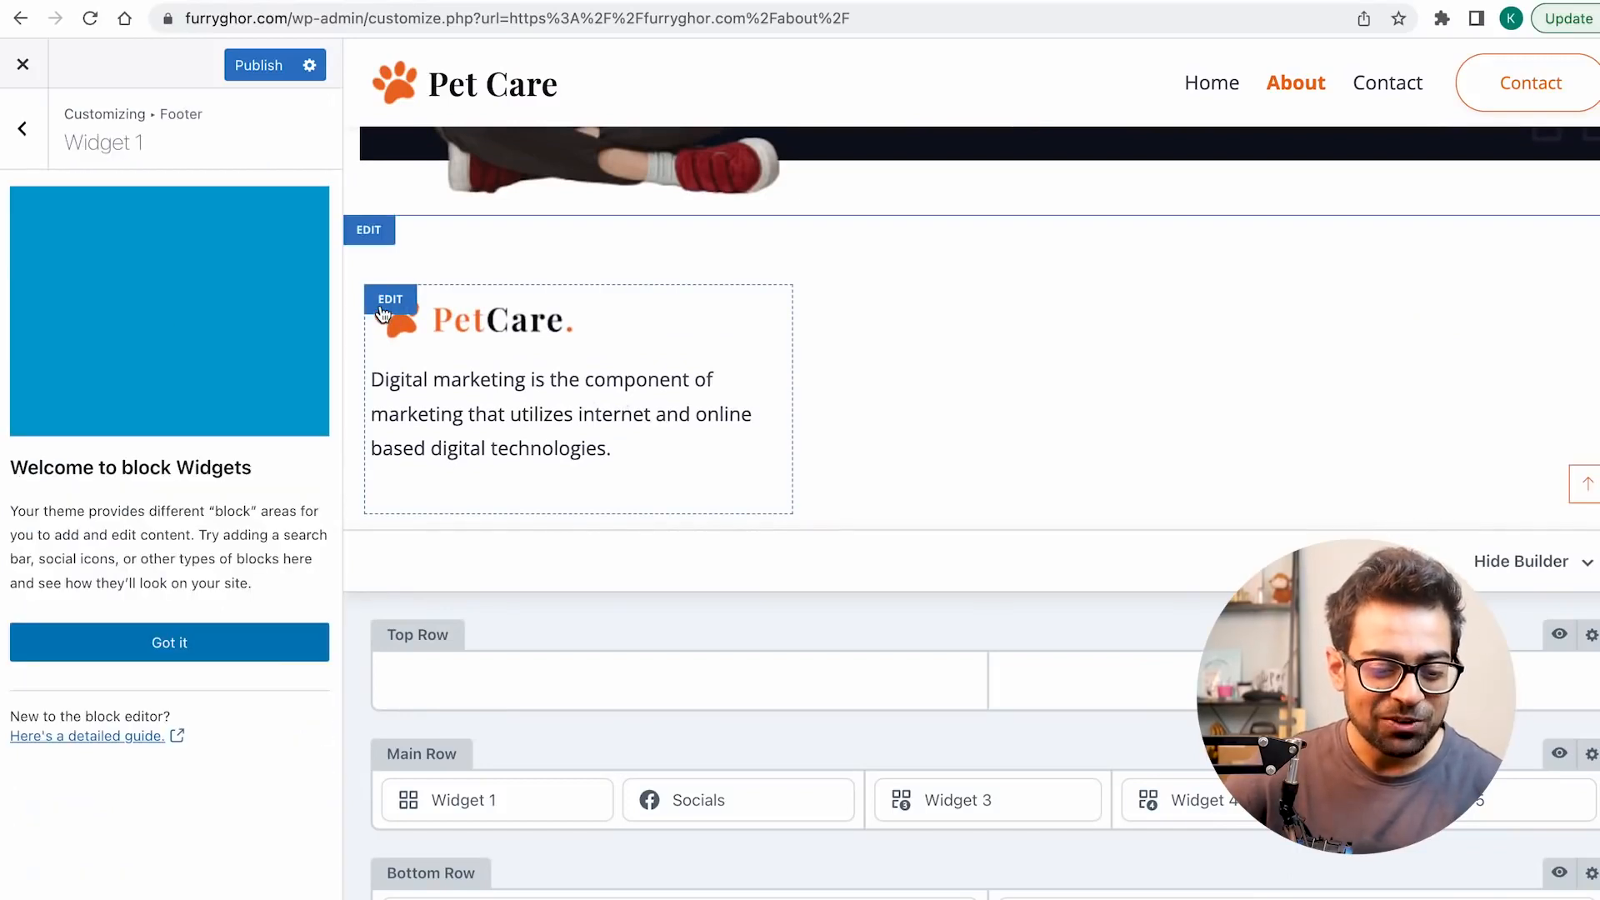
click(167, 642)
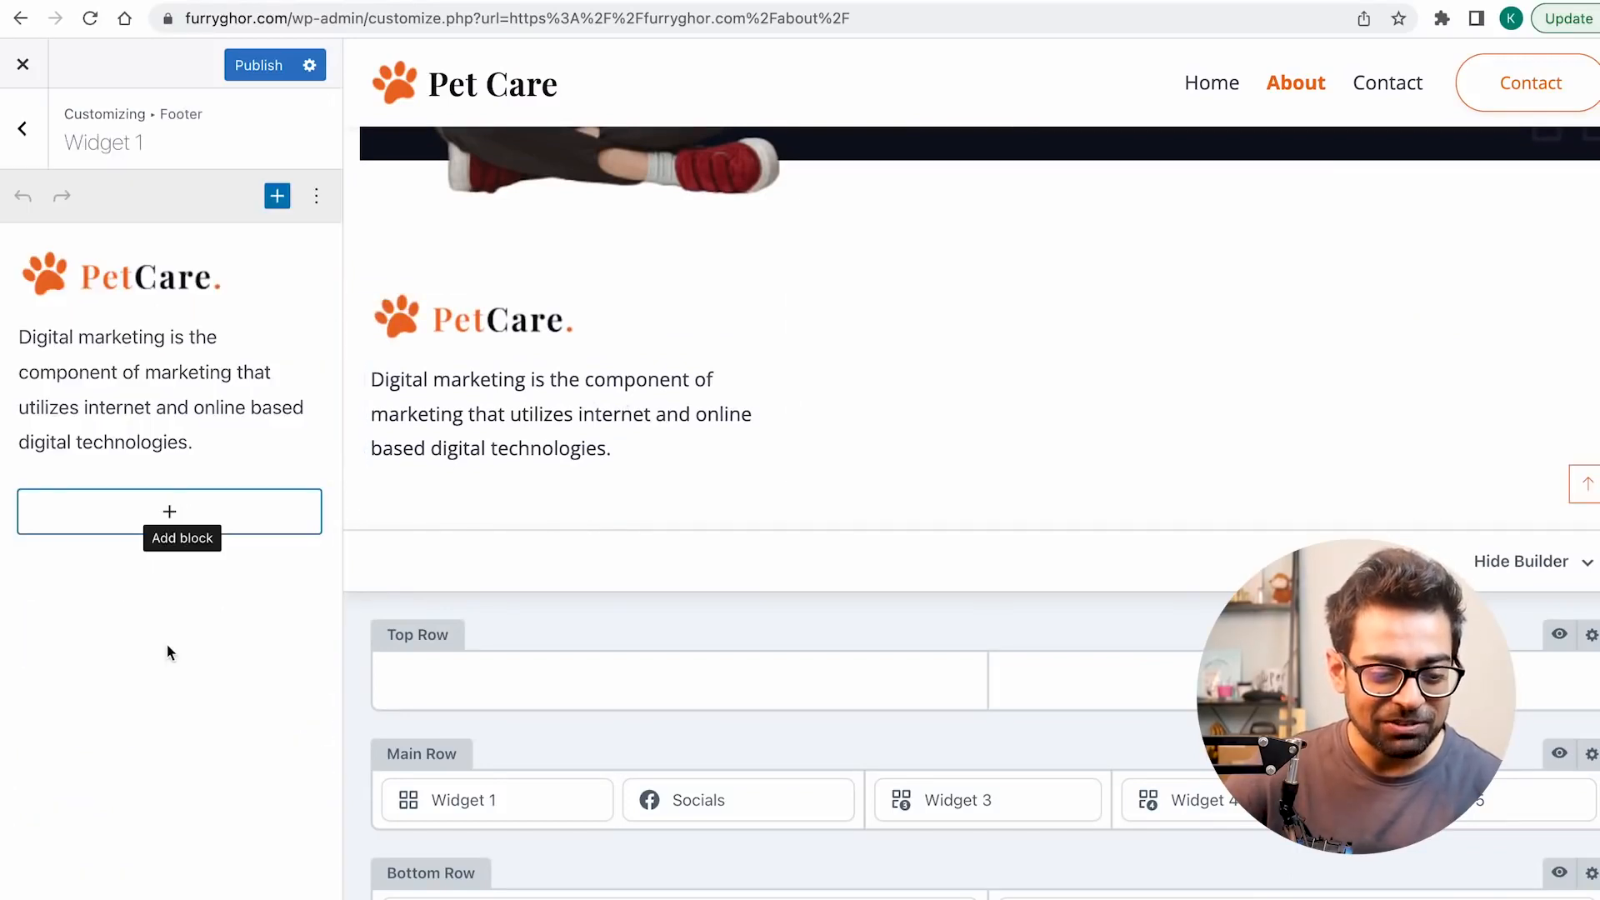
Step: Remove the PetCare logo image block from Widget 1 and undo the removal
click(152, 288)
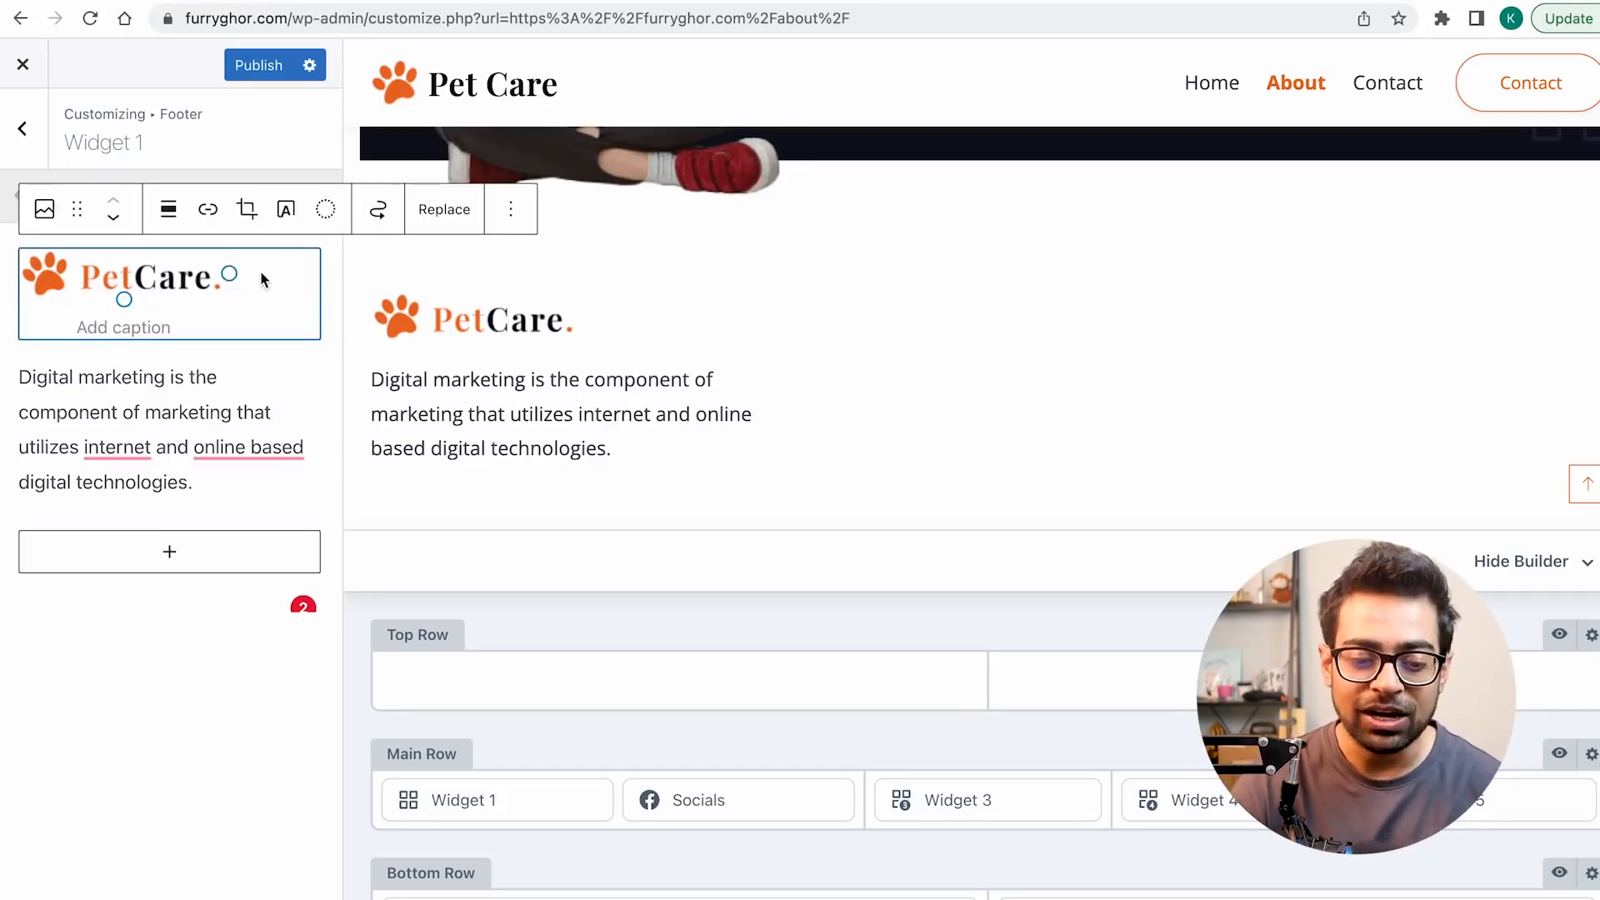
click(511, 210)
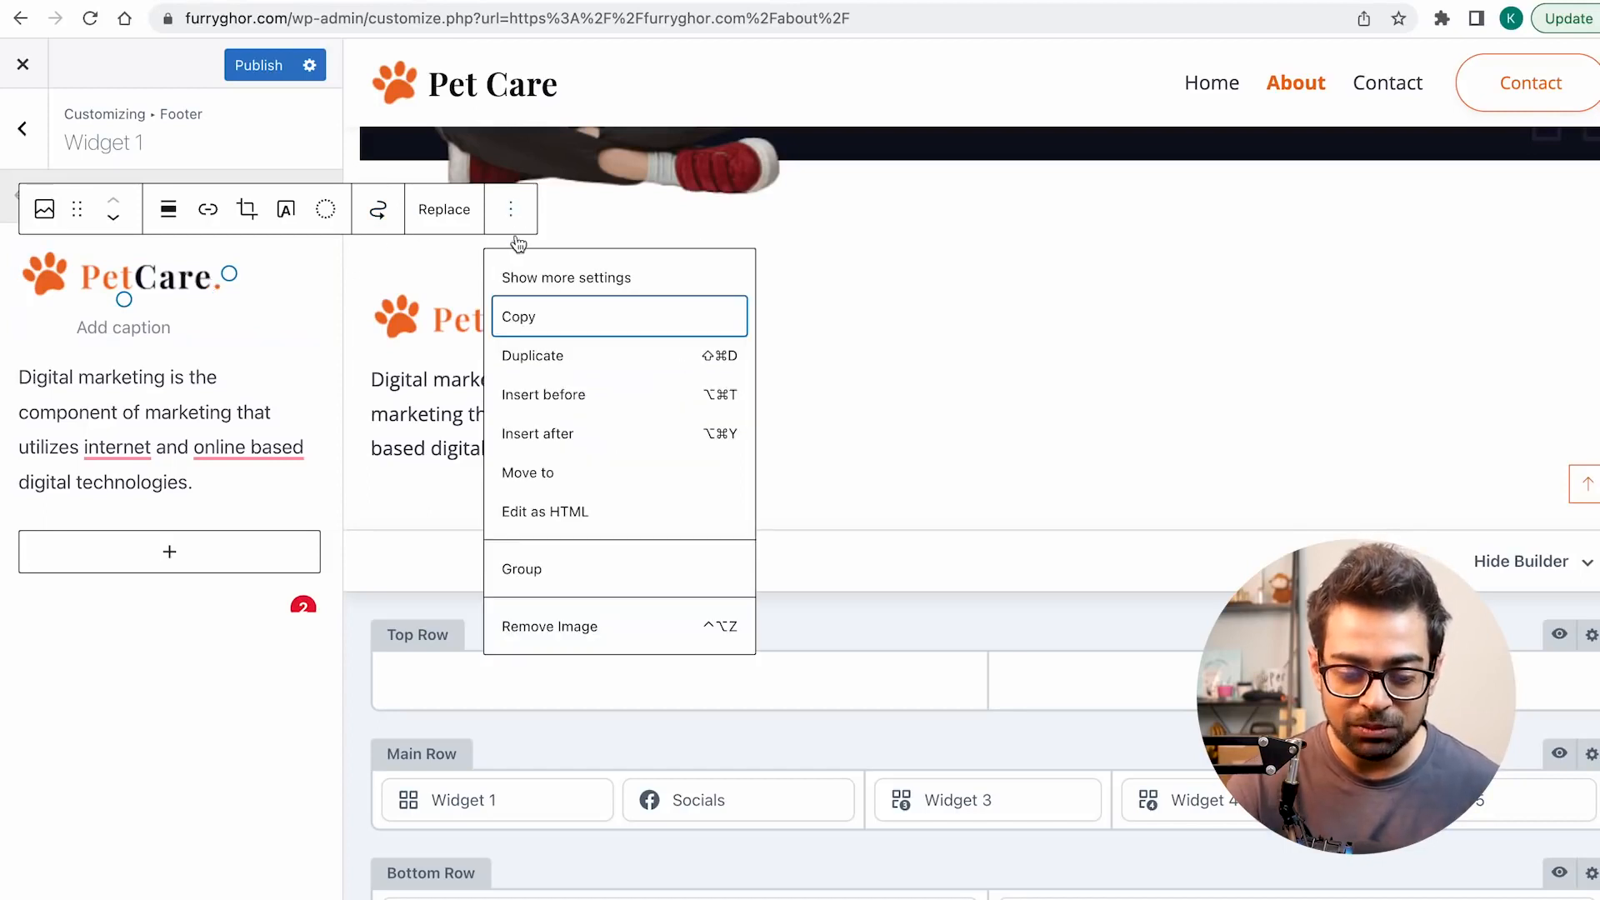
click(561, 627)
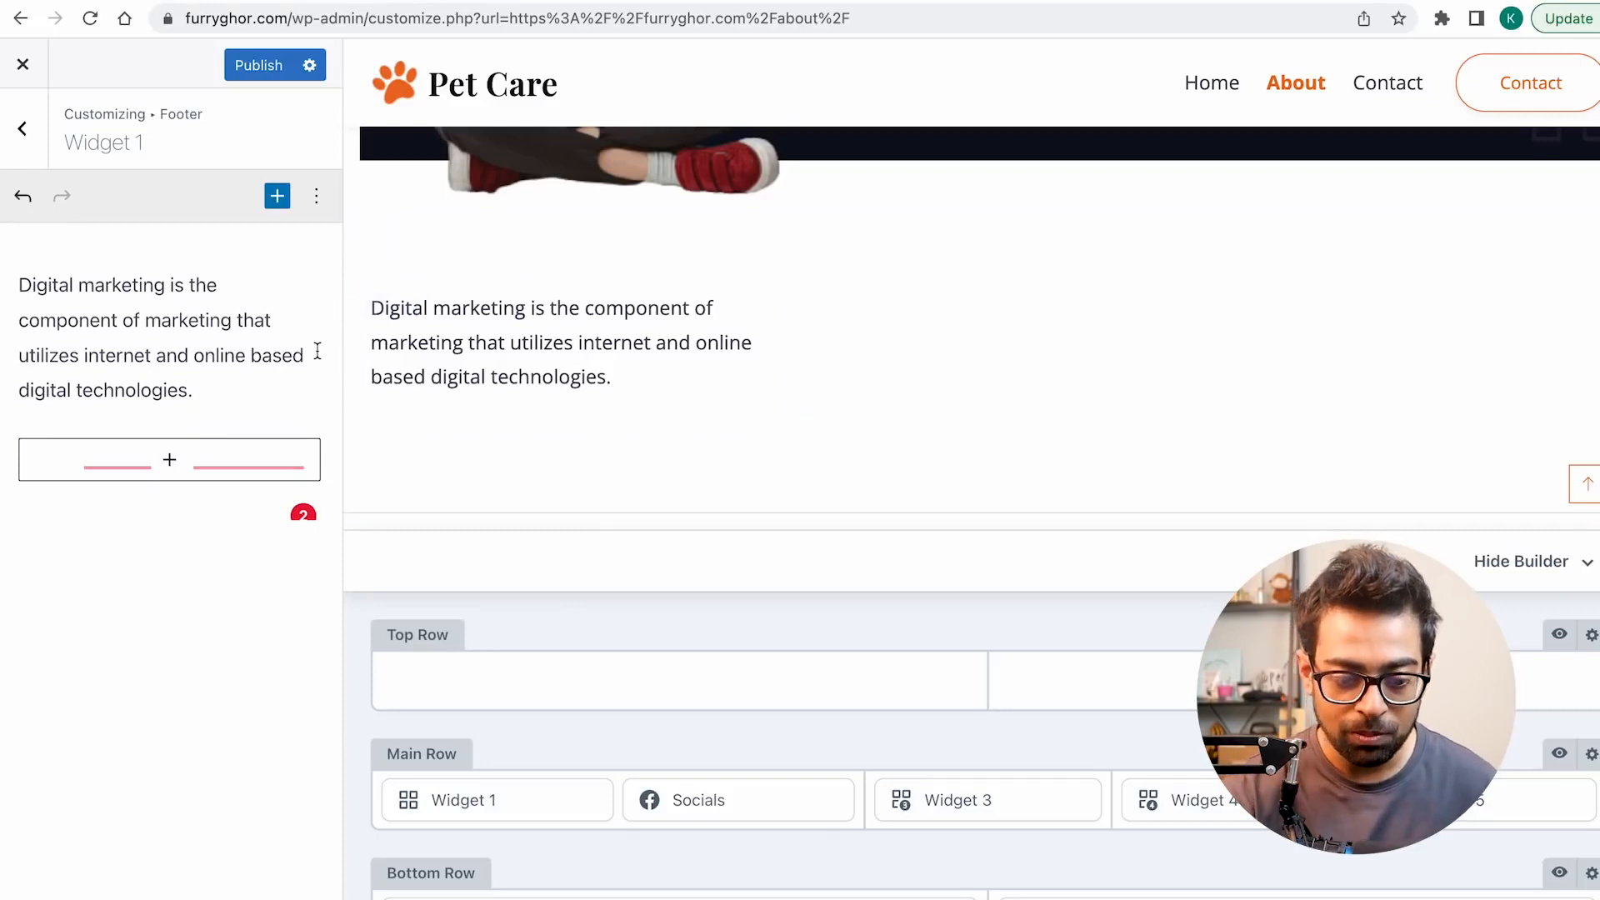
click(23, 199)
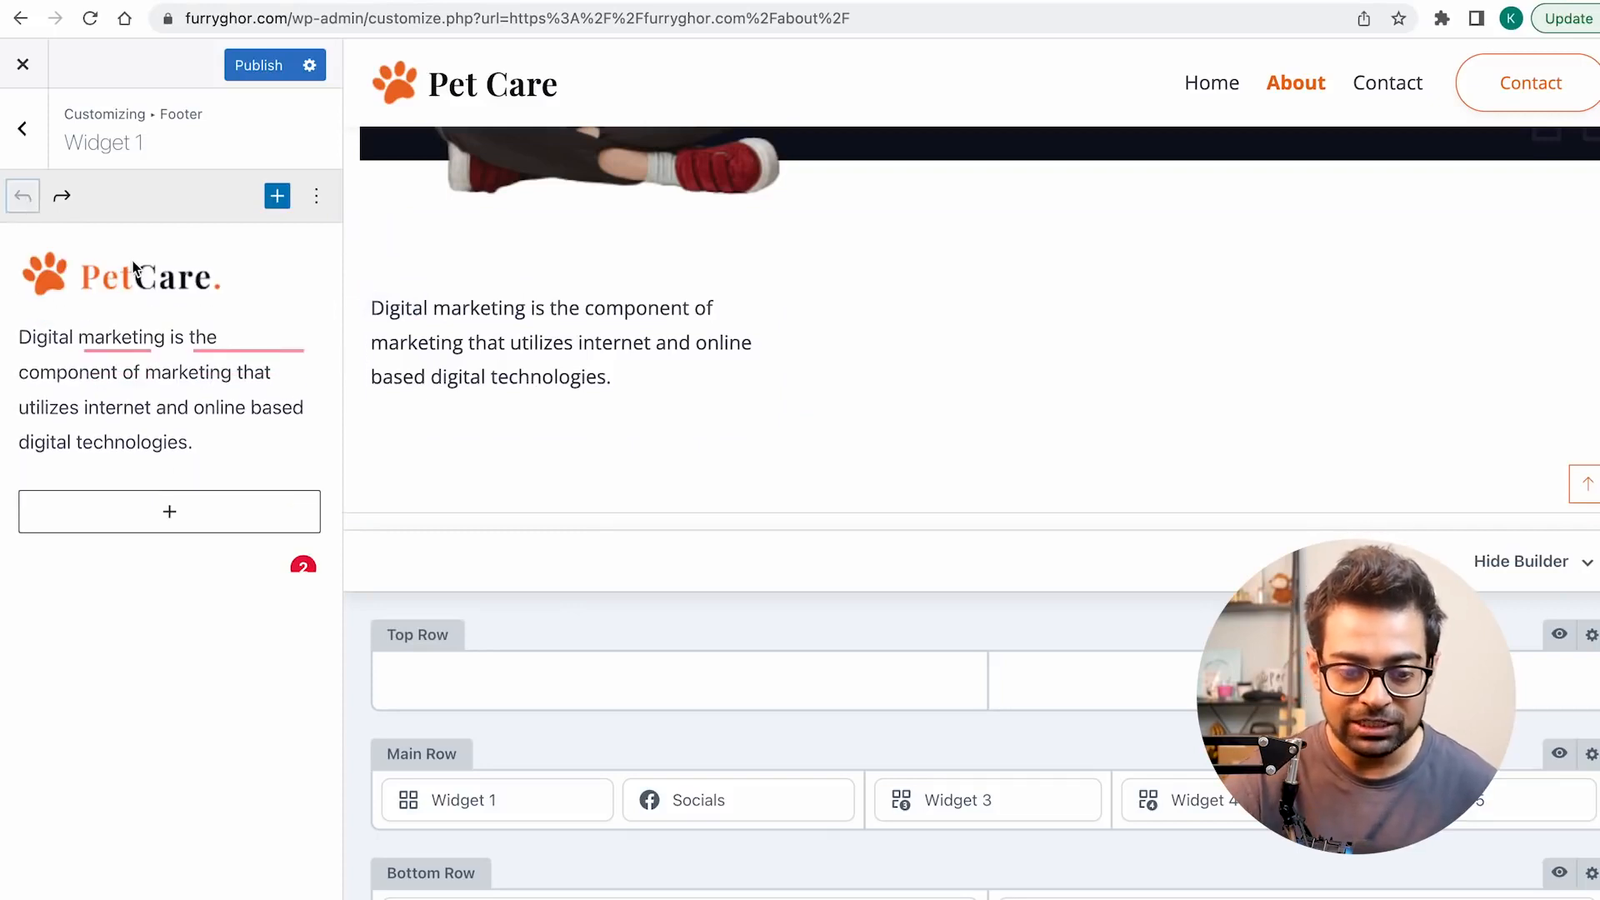
Step: Switch to Google Drive, browse the images in the Logo folder and download FURRYGHOR LOGO-07.jpg
click(436, 4)
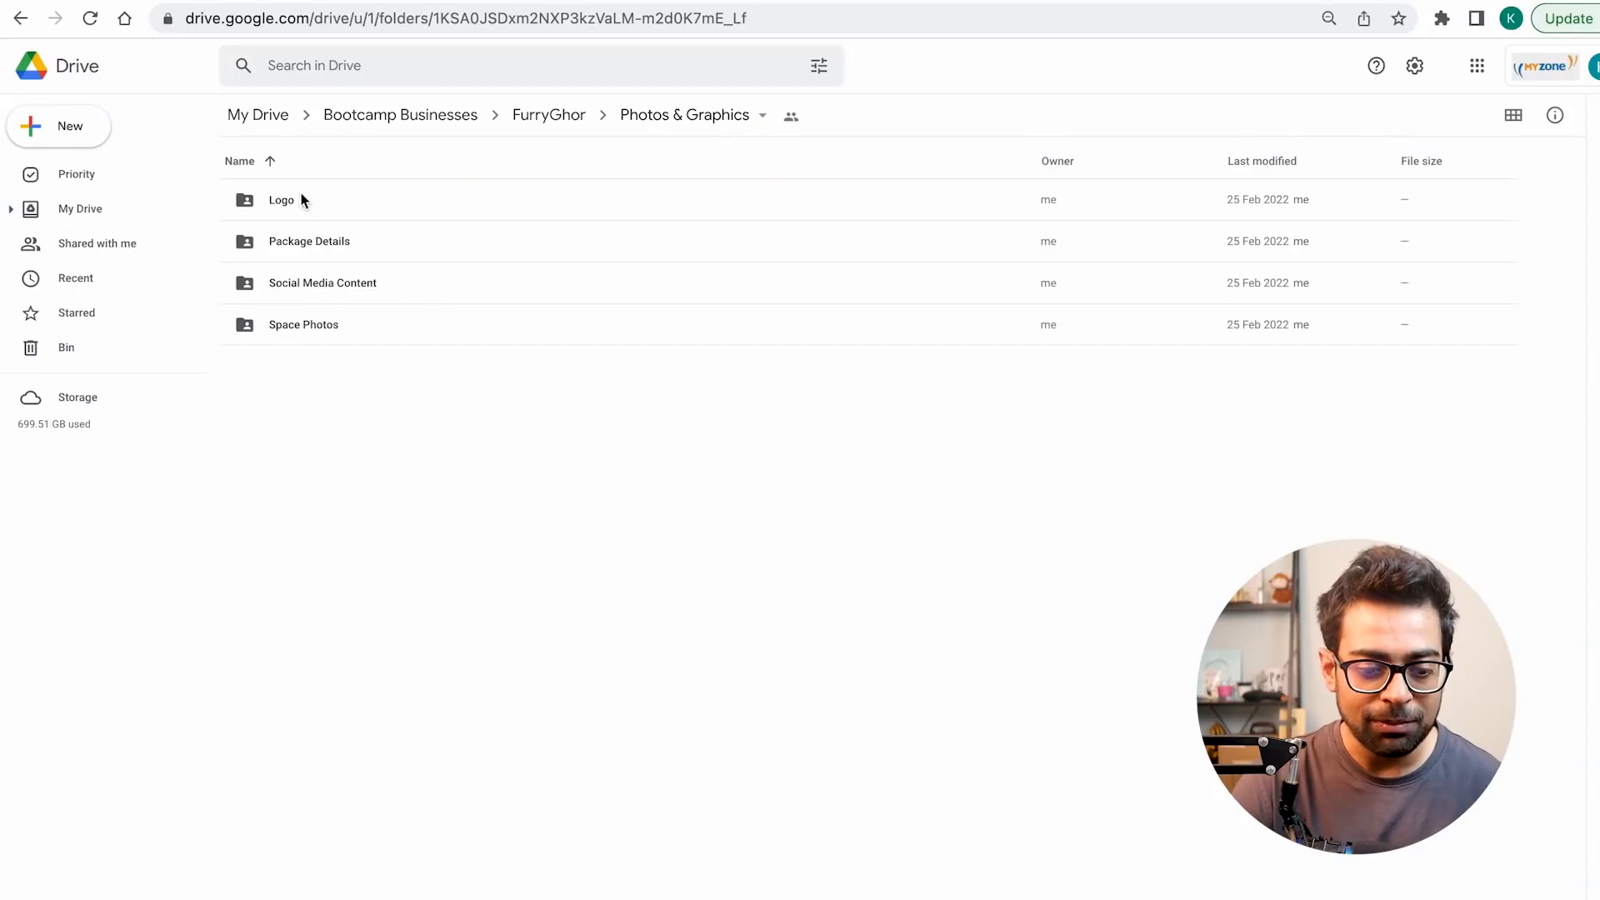
double_click(301, 200)
double_click(327, 213)
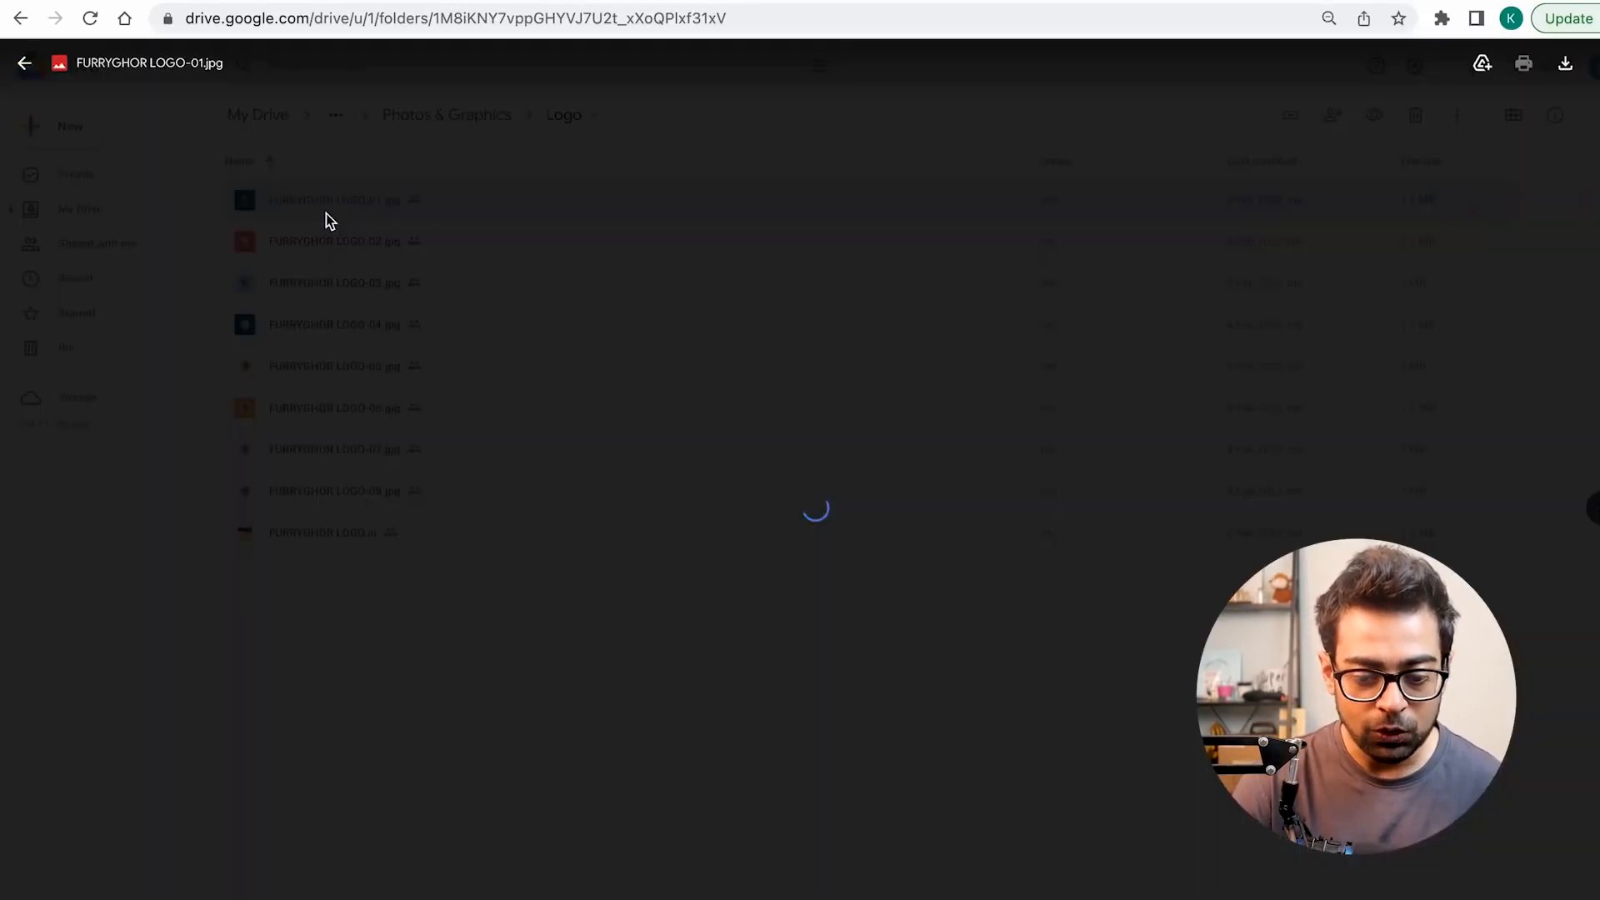
key(Right)
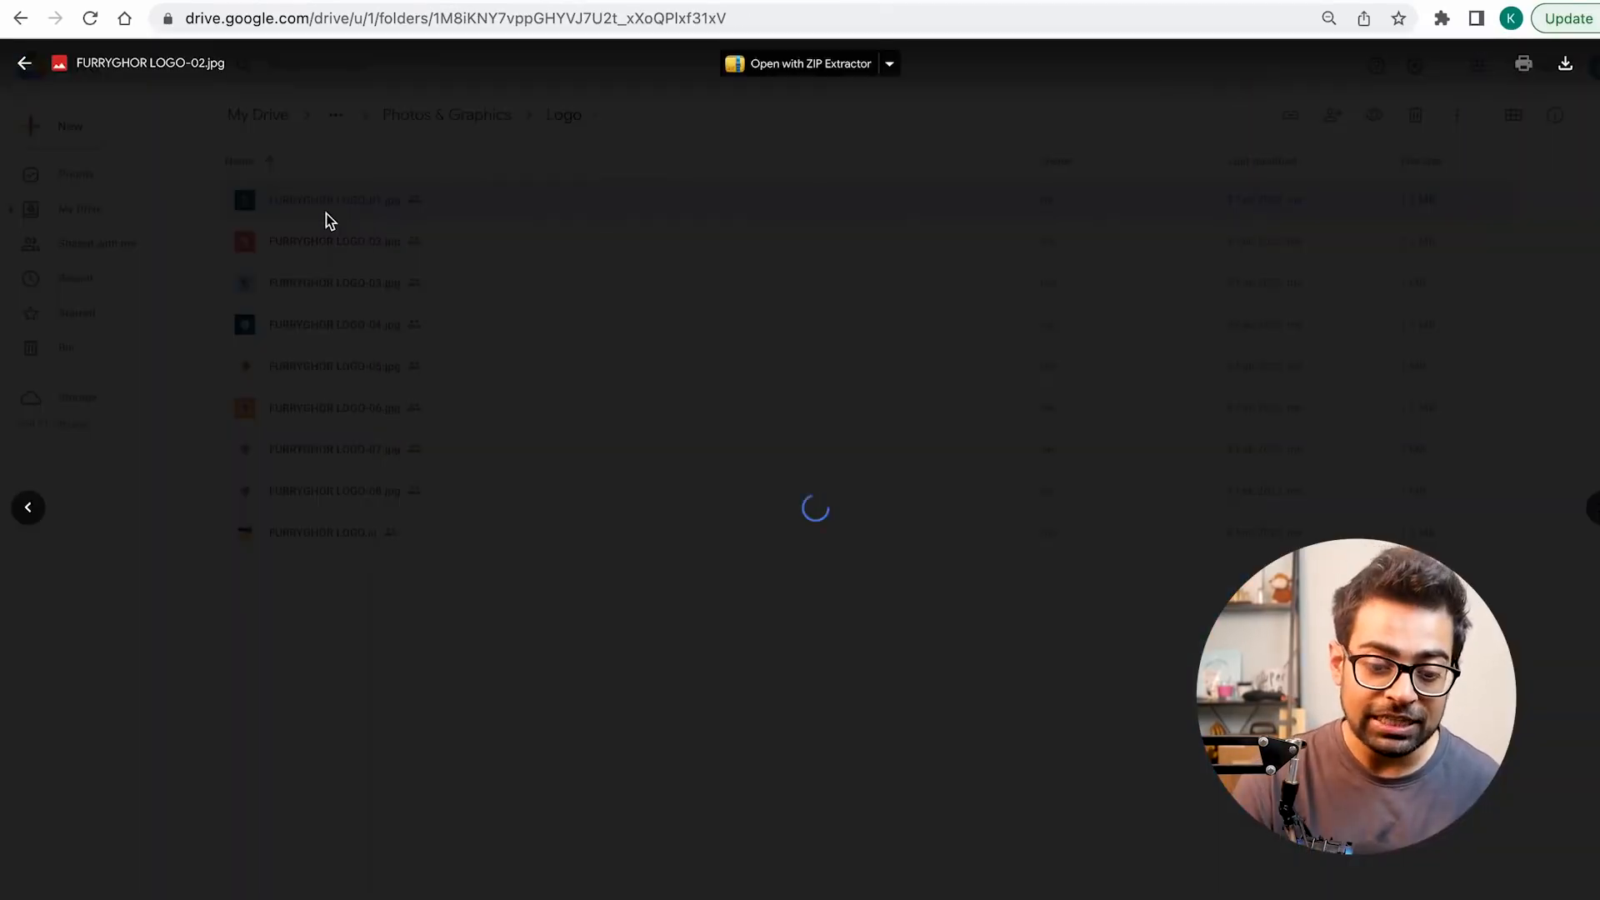
key(Right)
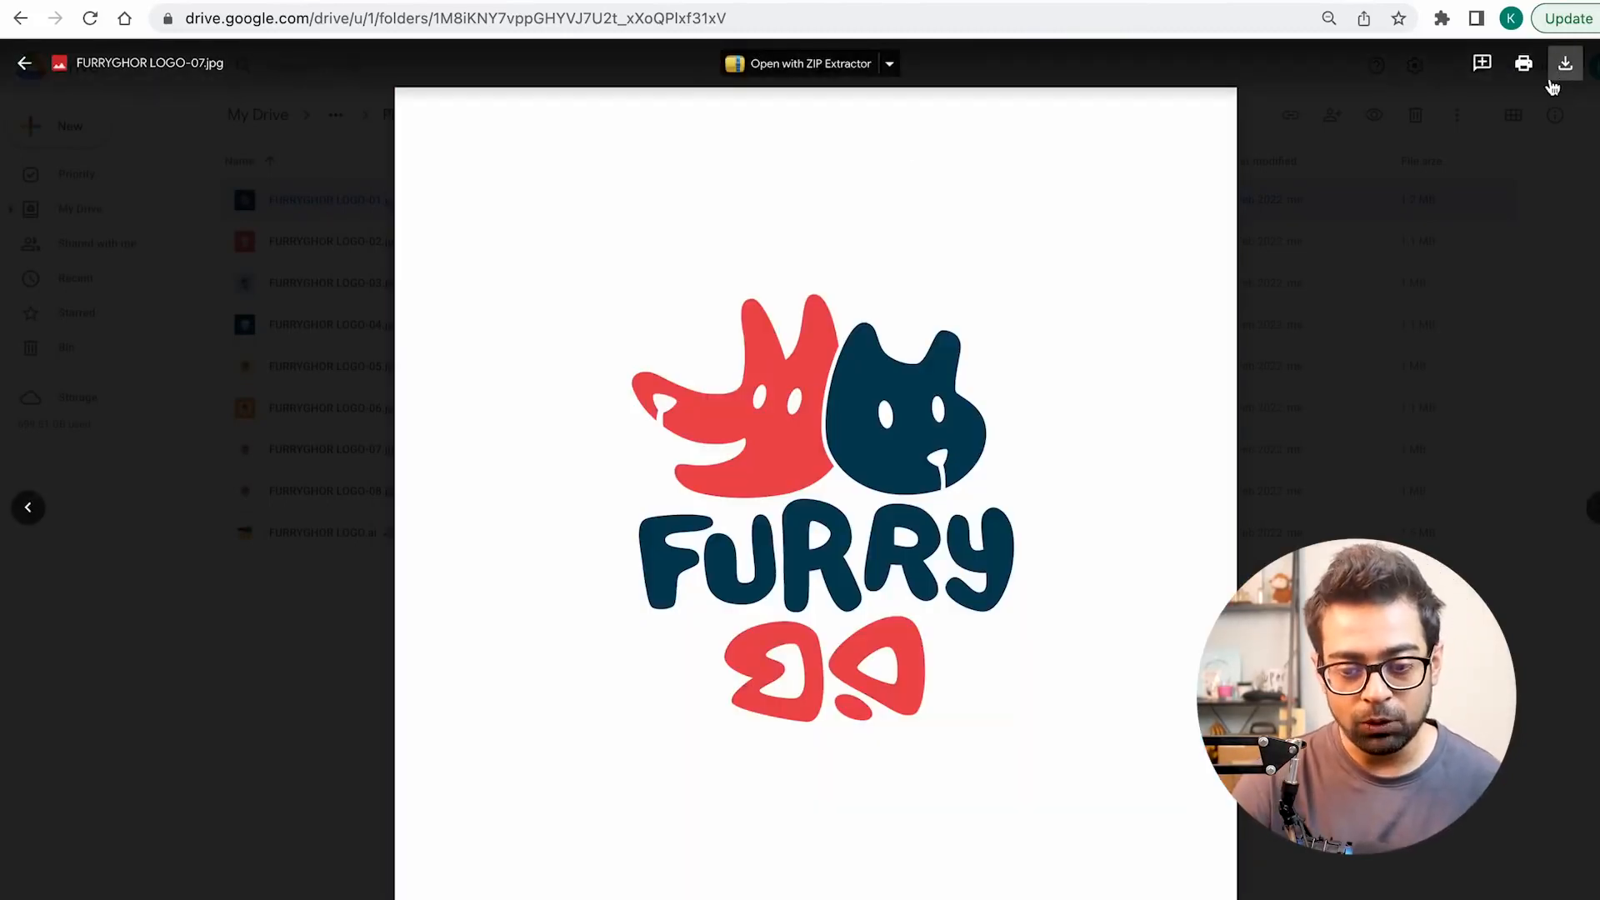
click(1550, 81)
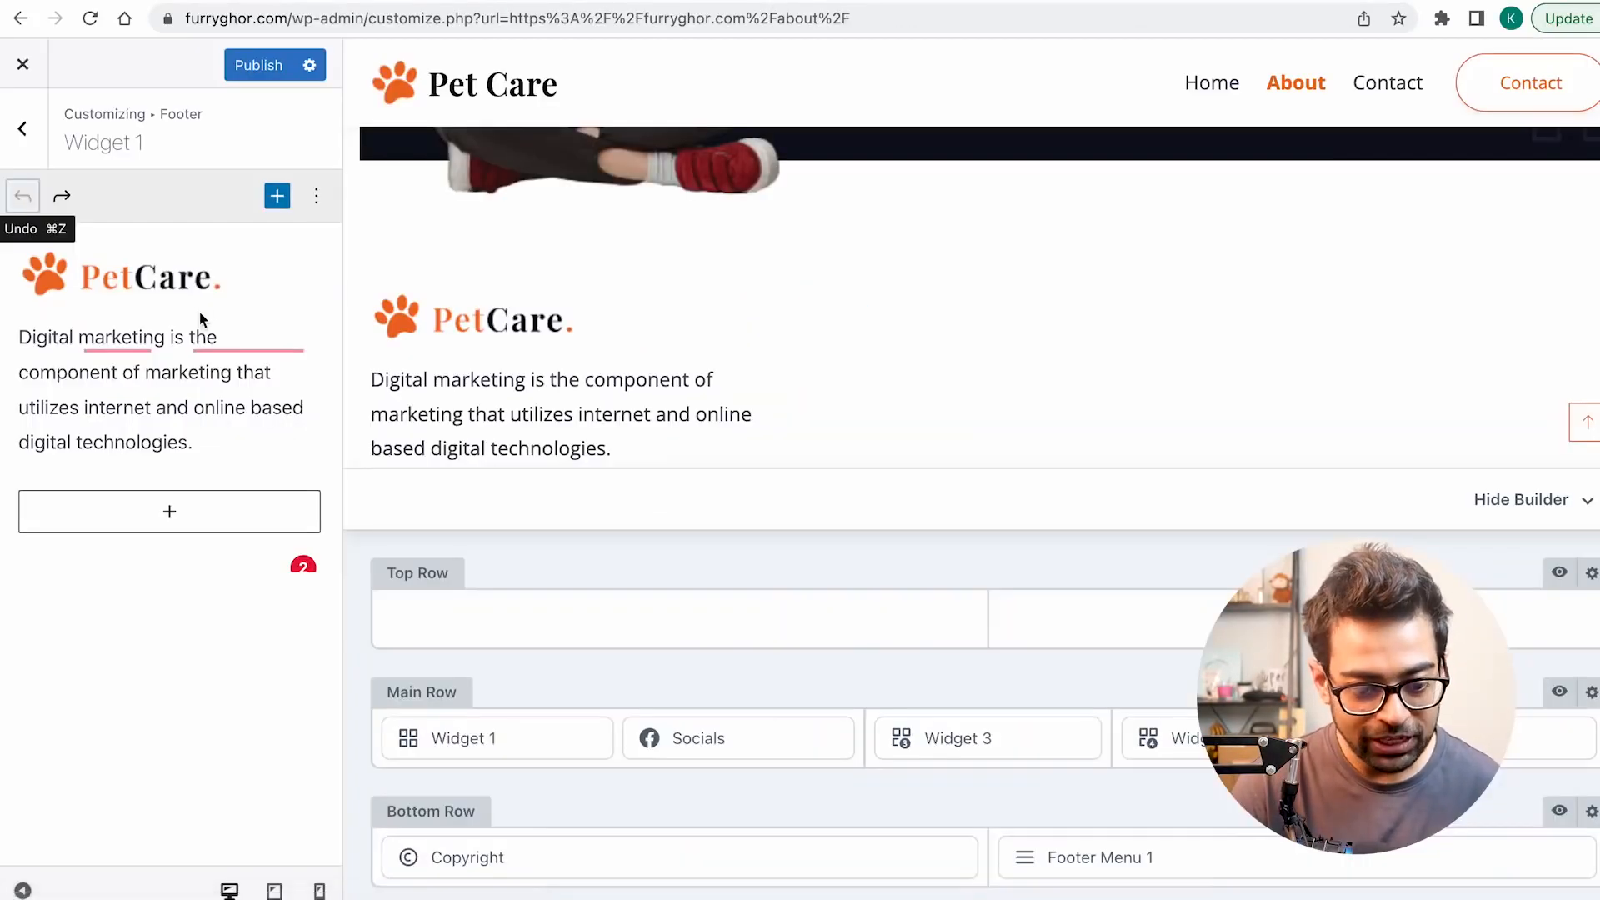
Step: Back in the Customizer, replace the PetCare logo in Widget 1 by uploading the downloaded Furryghor logo
click(98, 282)
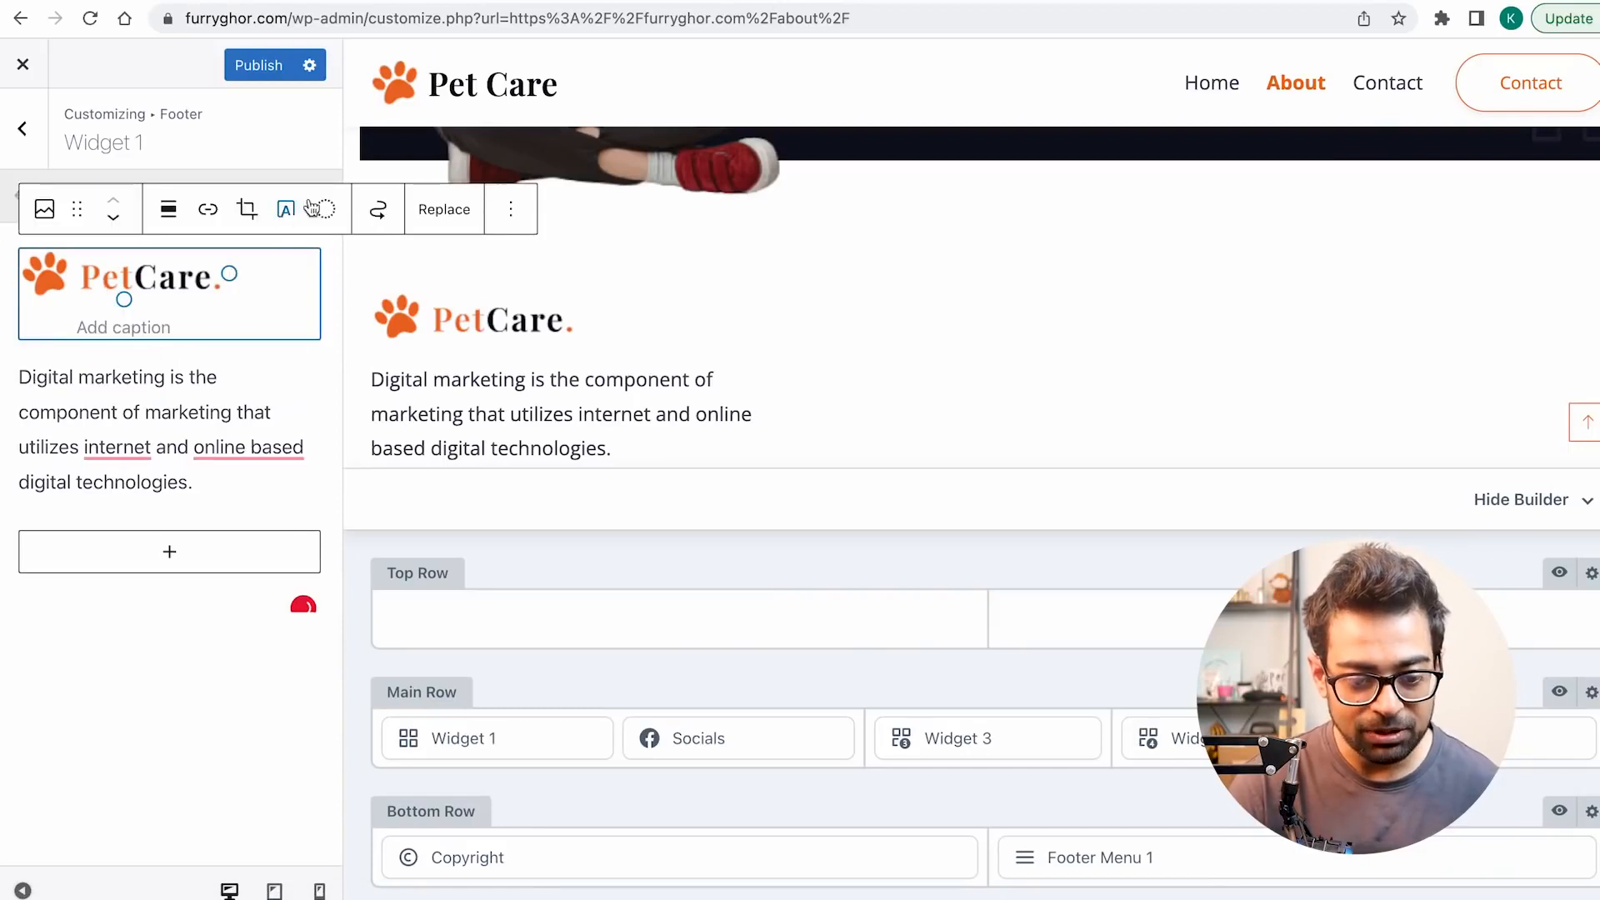
click(444, 211)
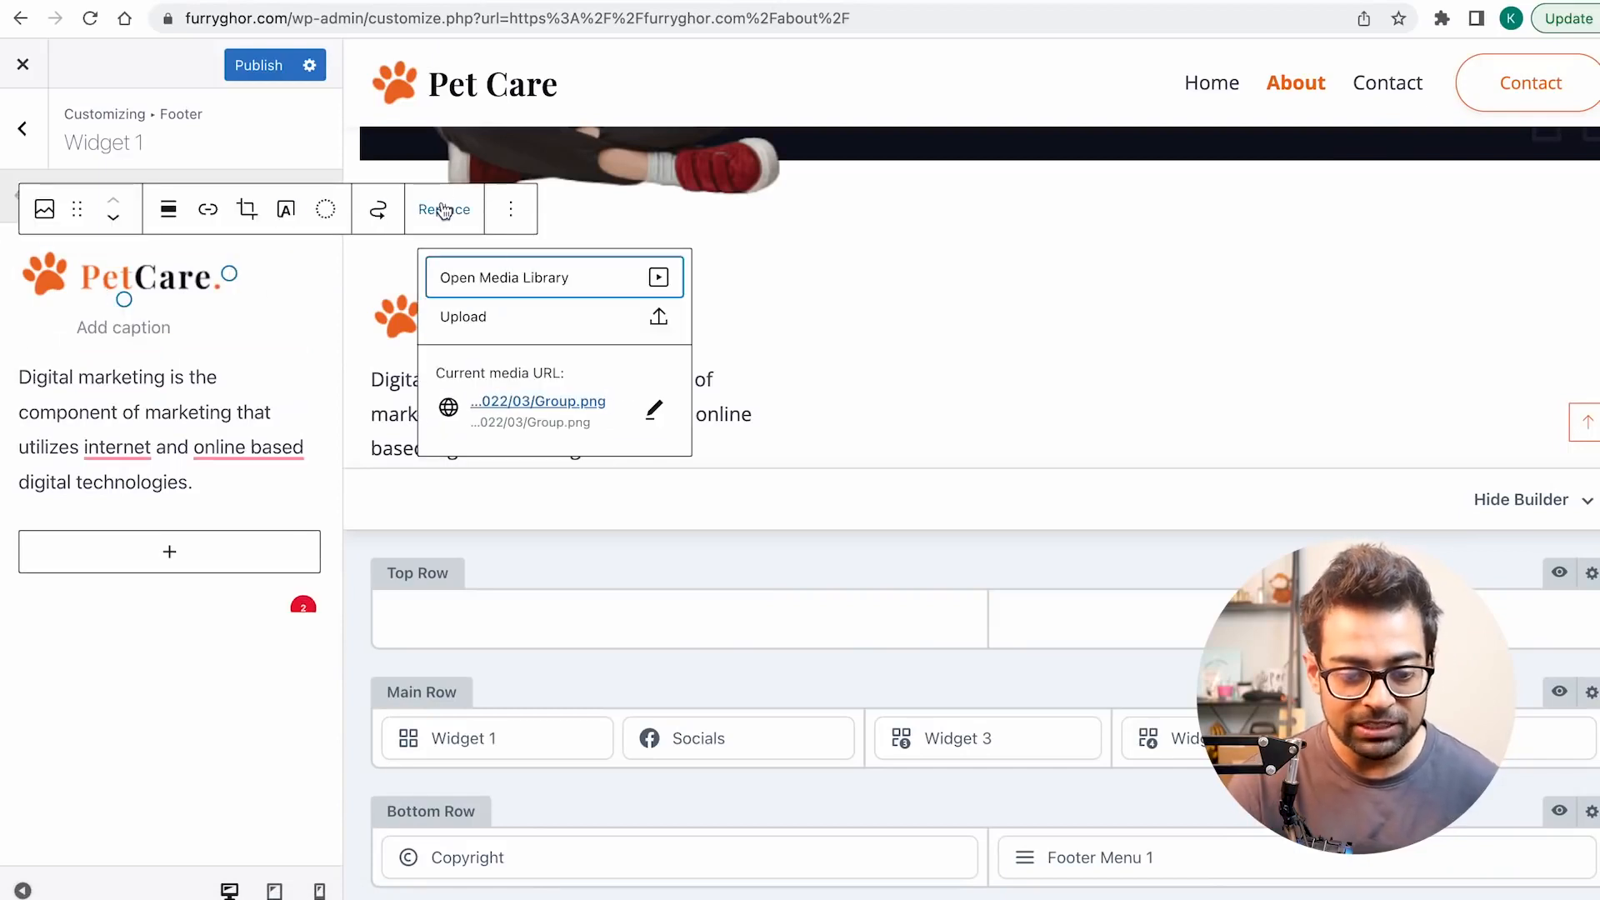
click(518, 314)
click(607, 331)
double_click(606, 332)
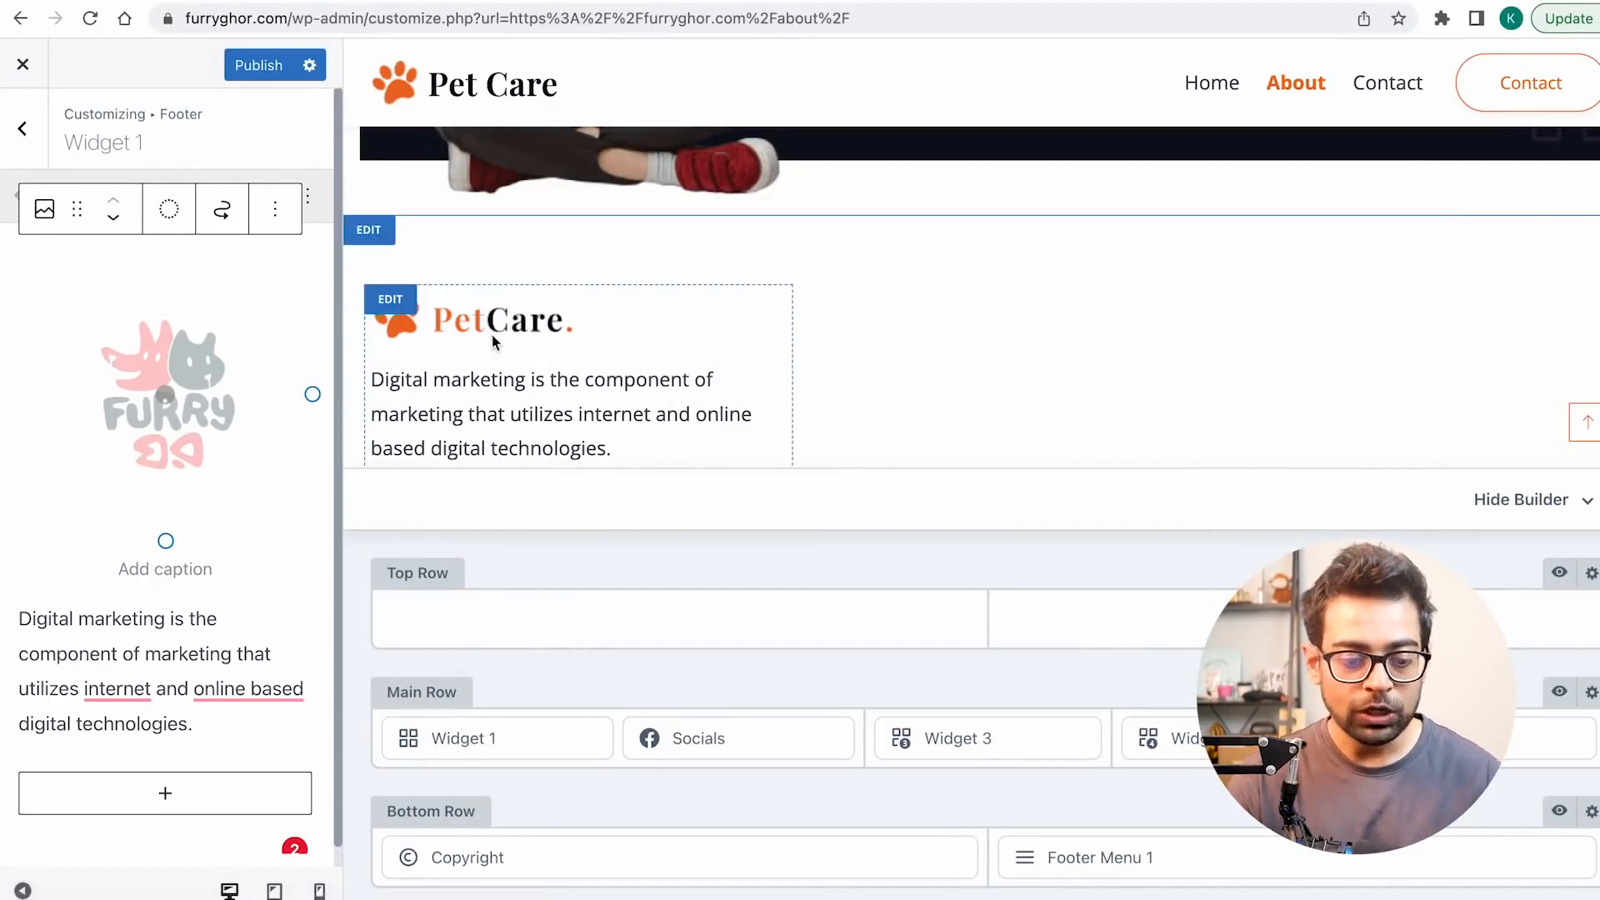
Step: Replace the digital marketing paragraph in Widget 1 with "Furryghor is your pet's 2nd home."
double_click(135, 689)
triple_click(135, 686)
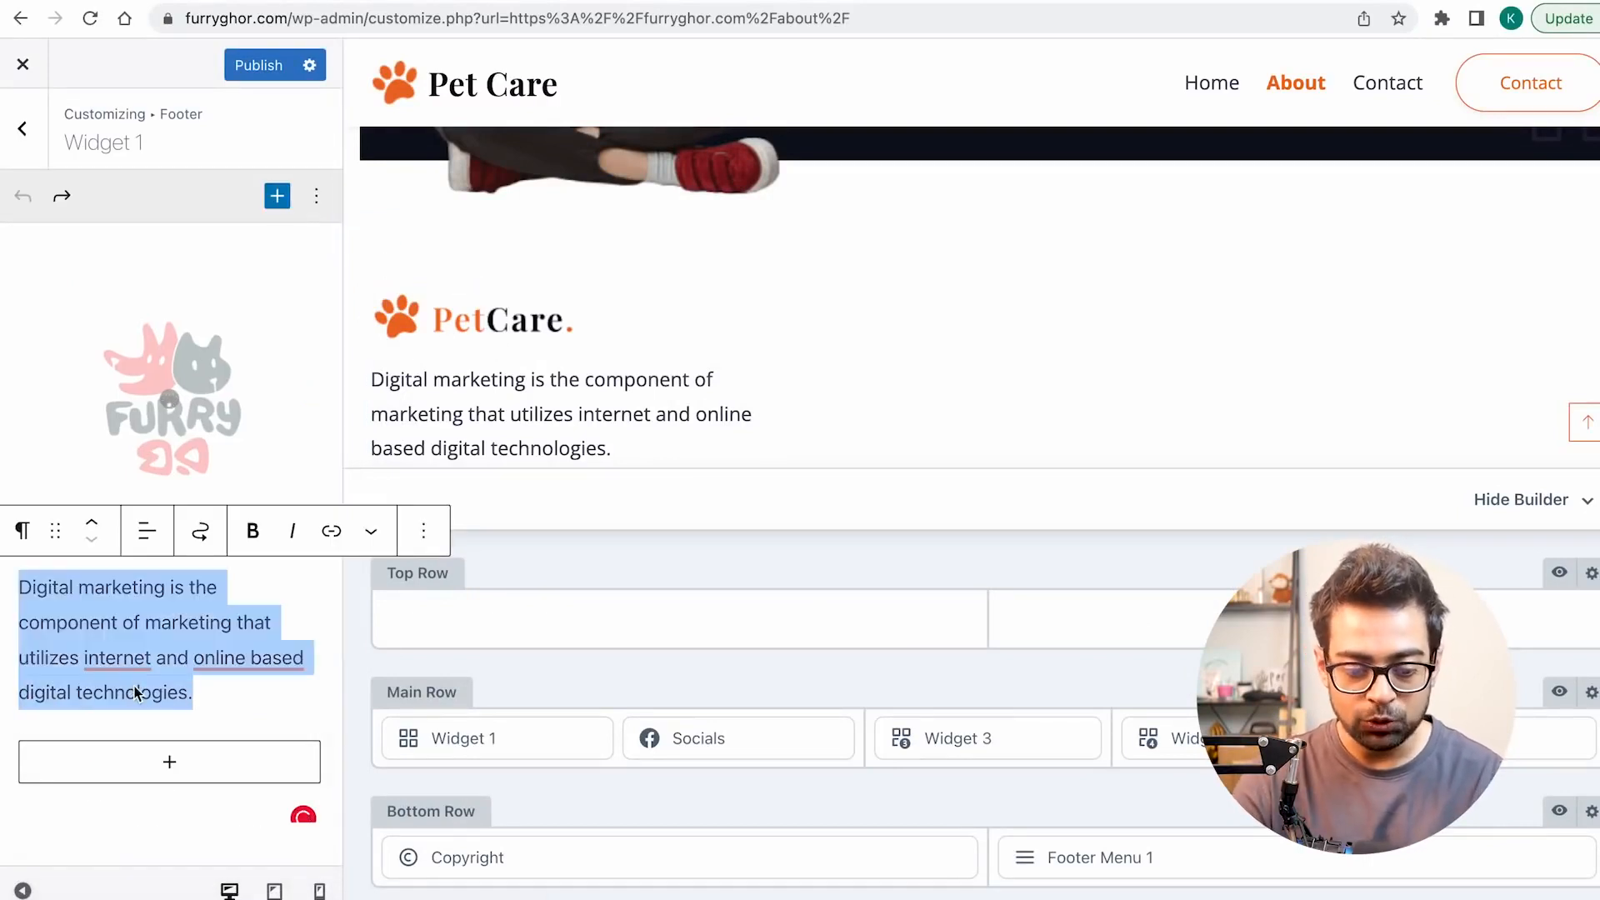
text(Furryghor is your)
key(Right)
key(BackSpace)
key(BackSpace)
key(BackSpace)
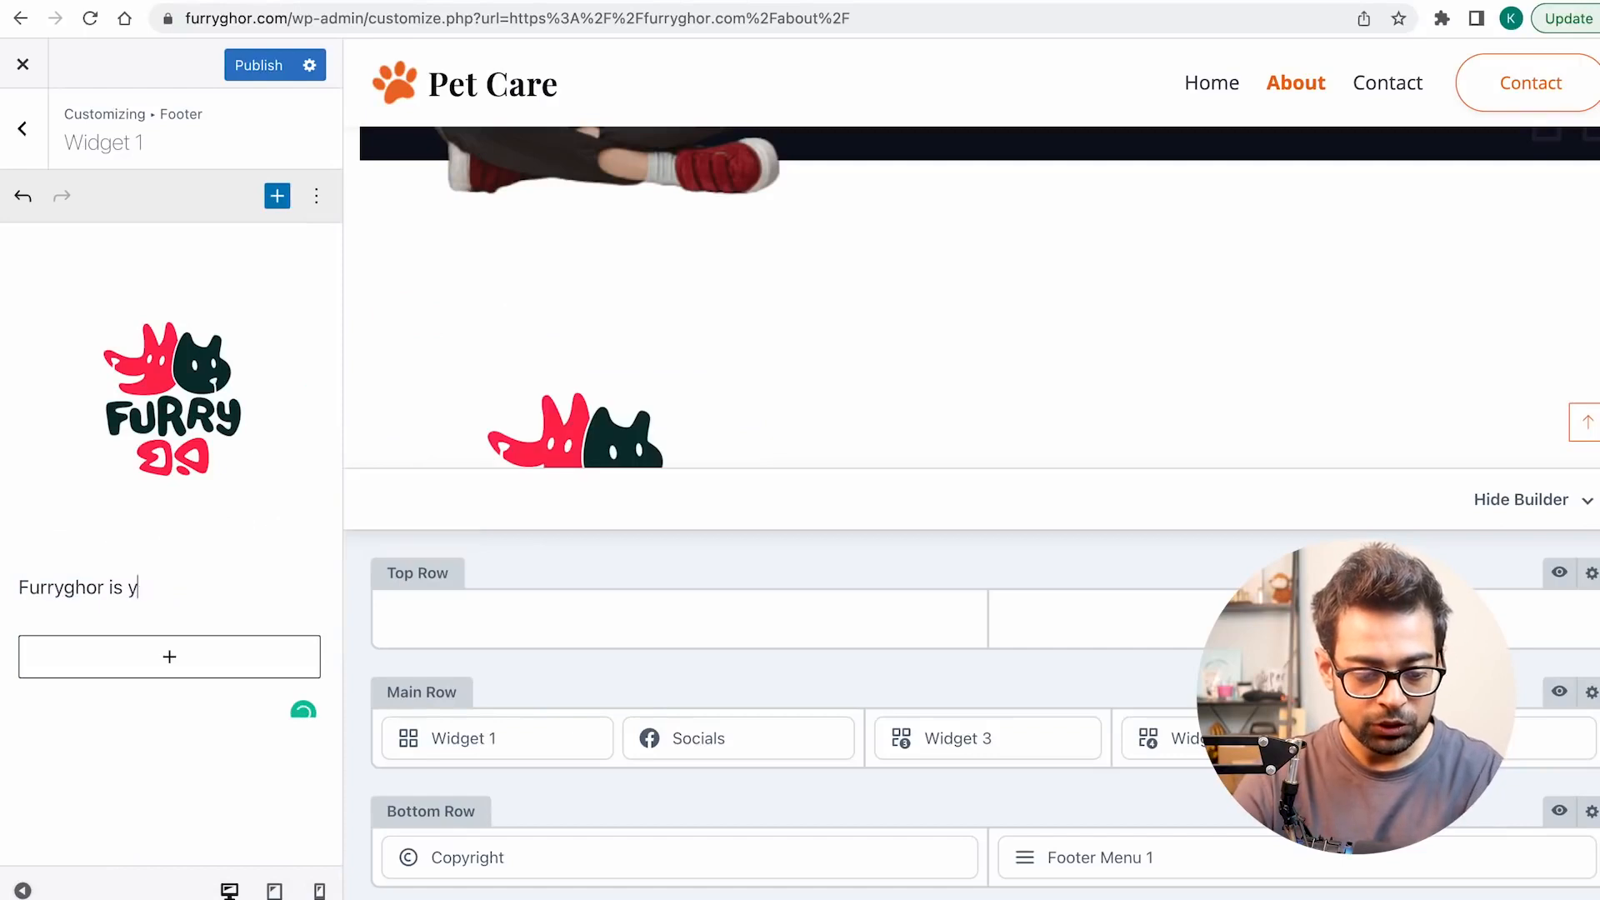
text(our pet's 2nd home.)
Step: Shrink the Furryghor logo in Widget 1 to a small image above the tagline and publish the footer changes
click(150, 398)
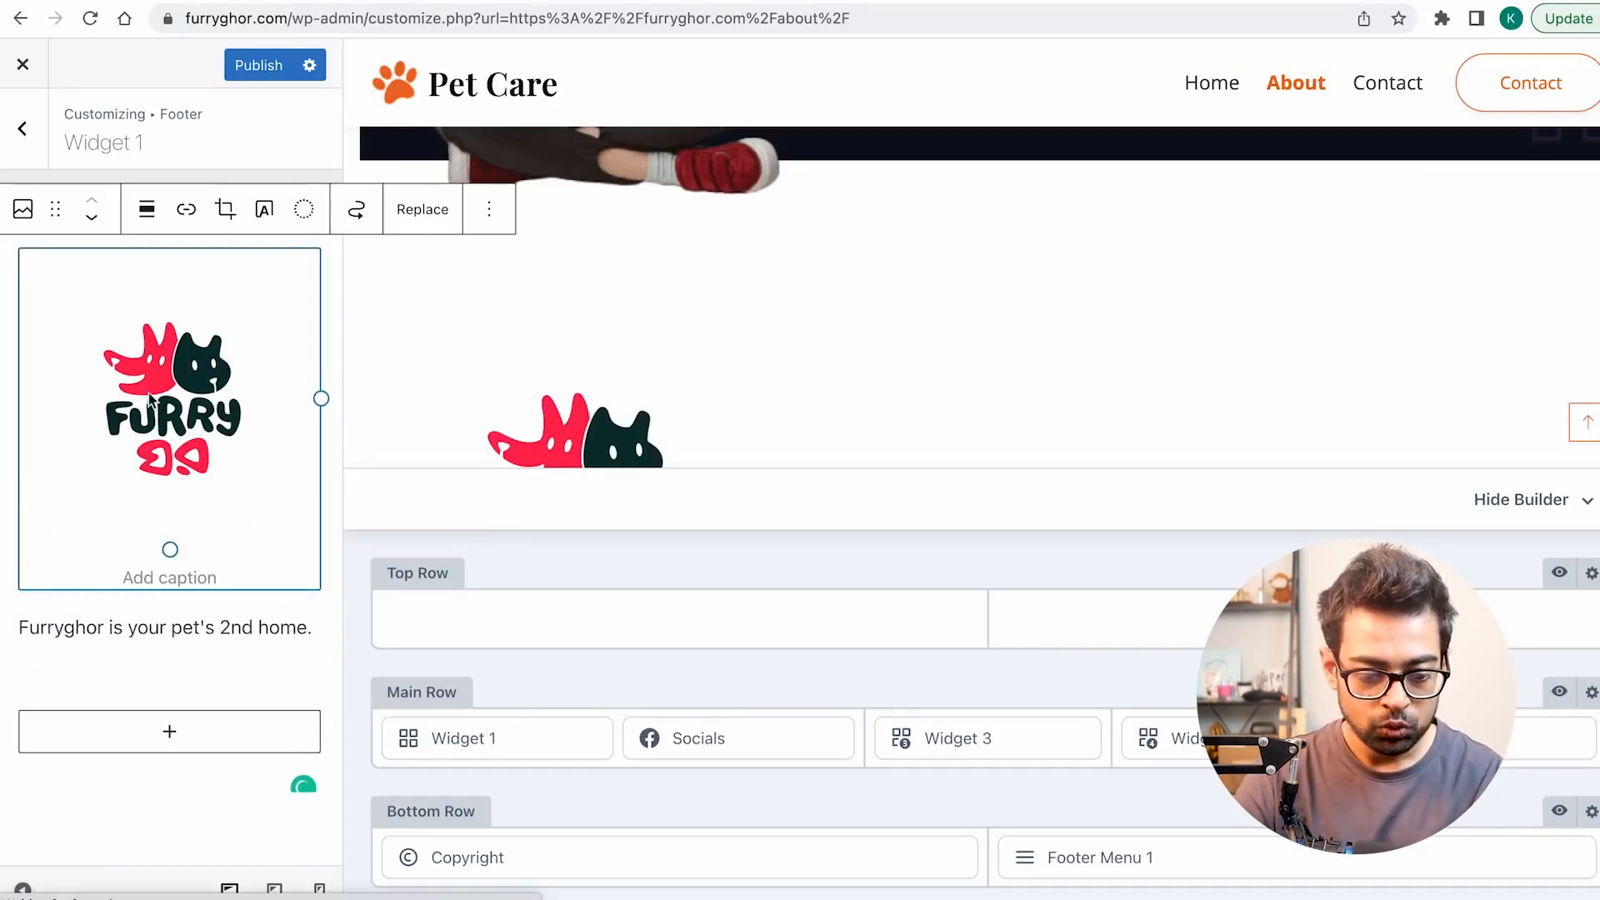
drag(170, 550, 154, 364)
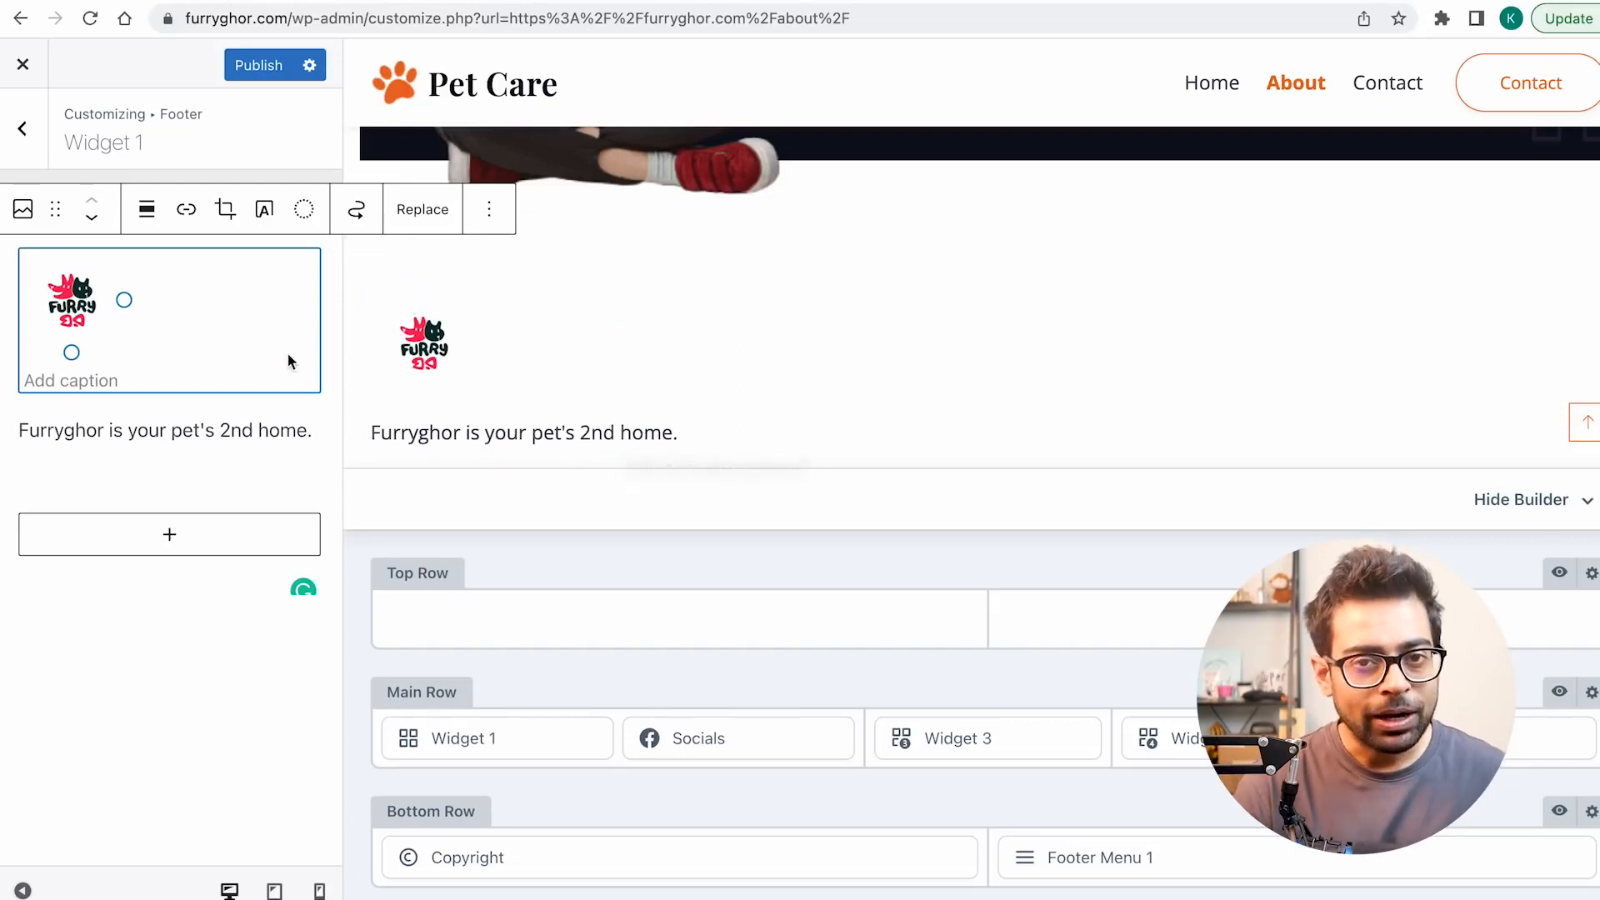
click(252, 71)
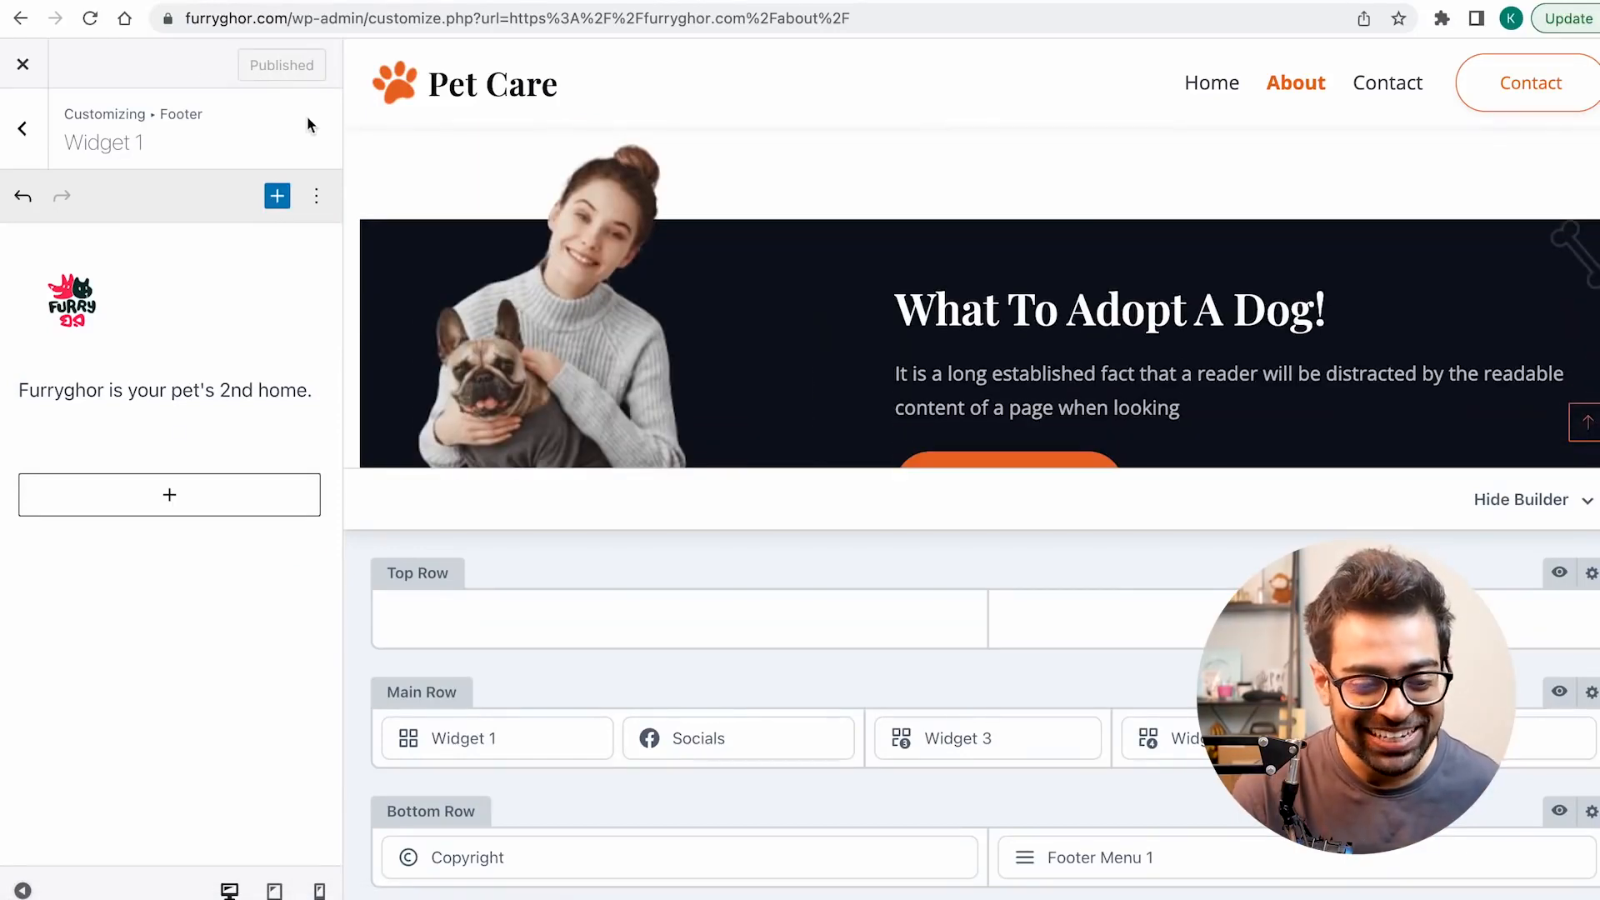
Step: Load the live furryghor.com homepage and check the page sections and the updated footer
click(295, 17)
text(furryghor.com/)
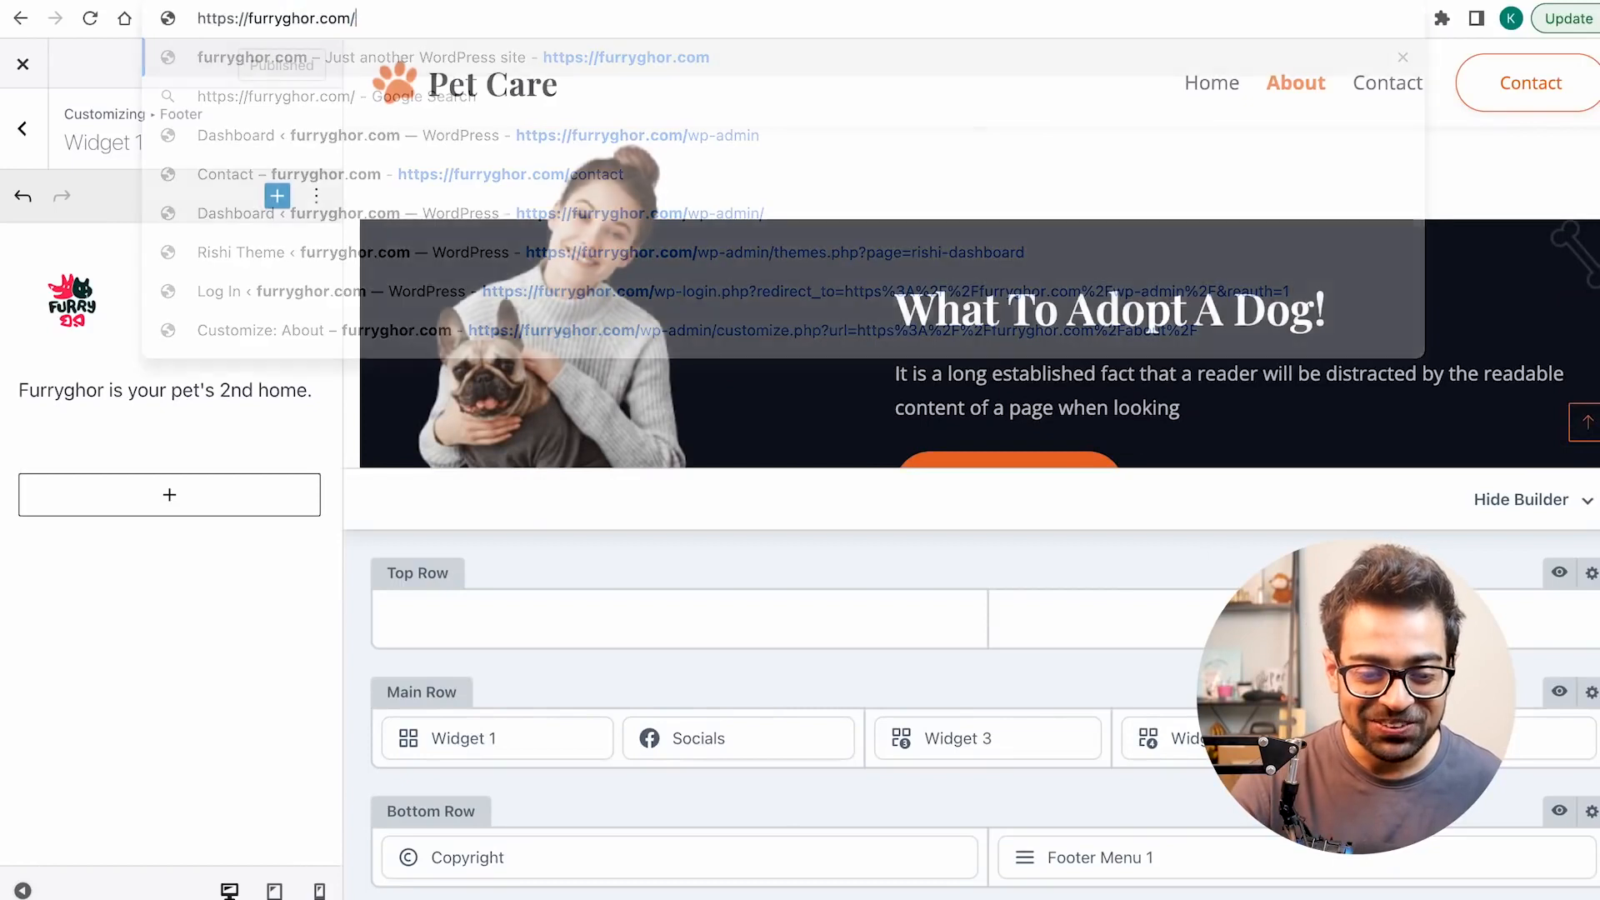
key(Return)
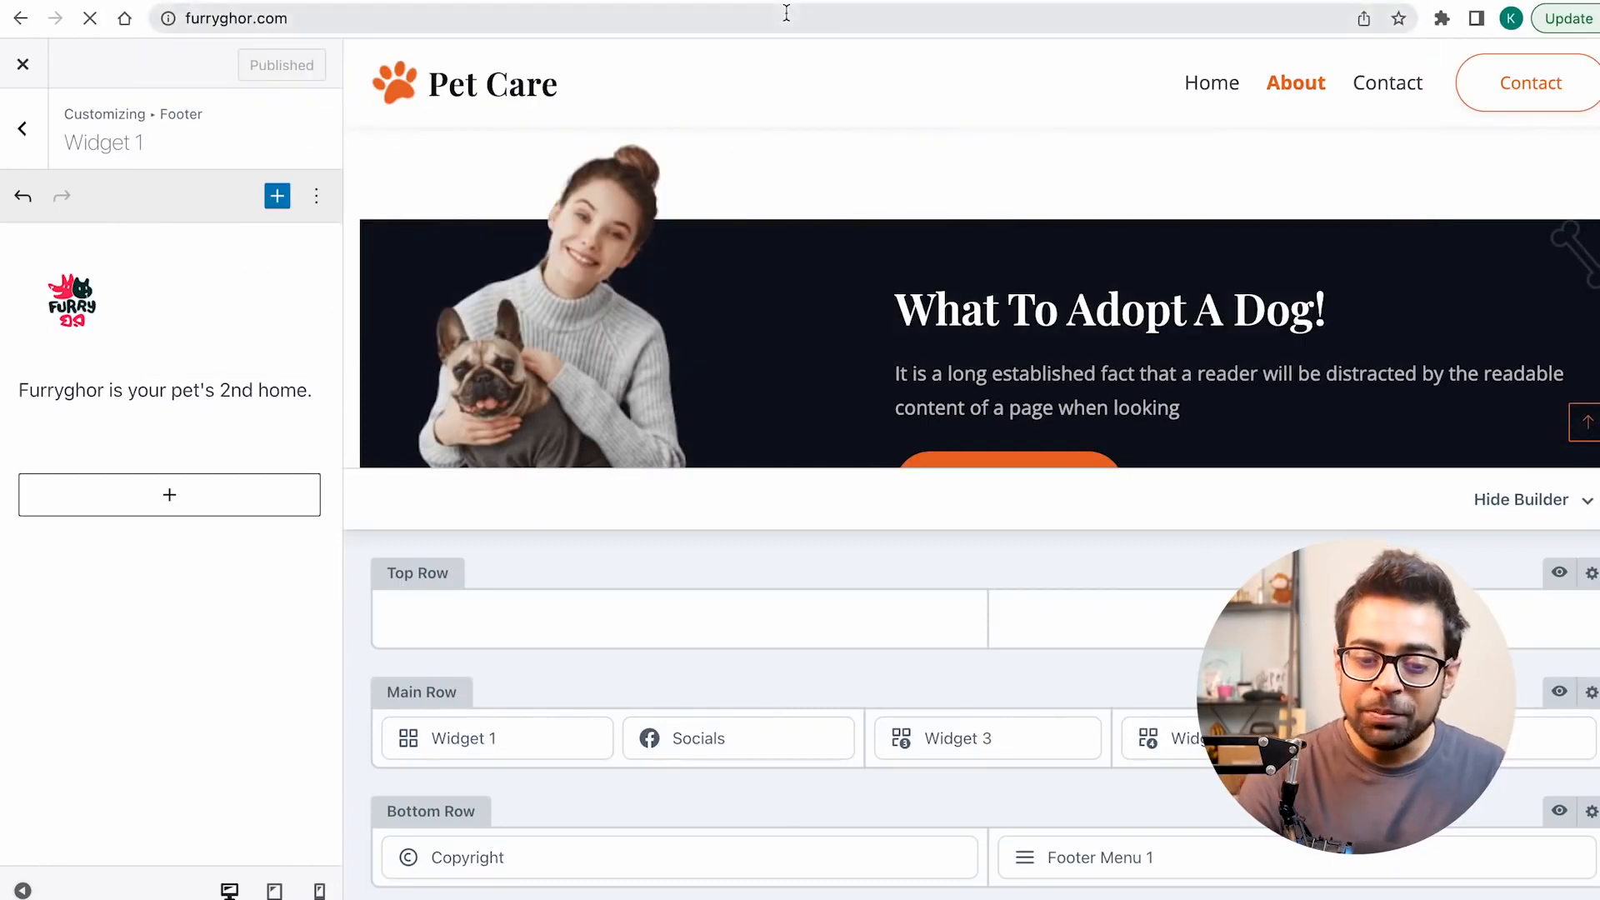
scroll(777, 342, down, 15)
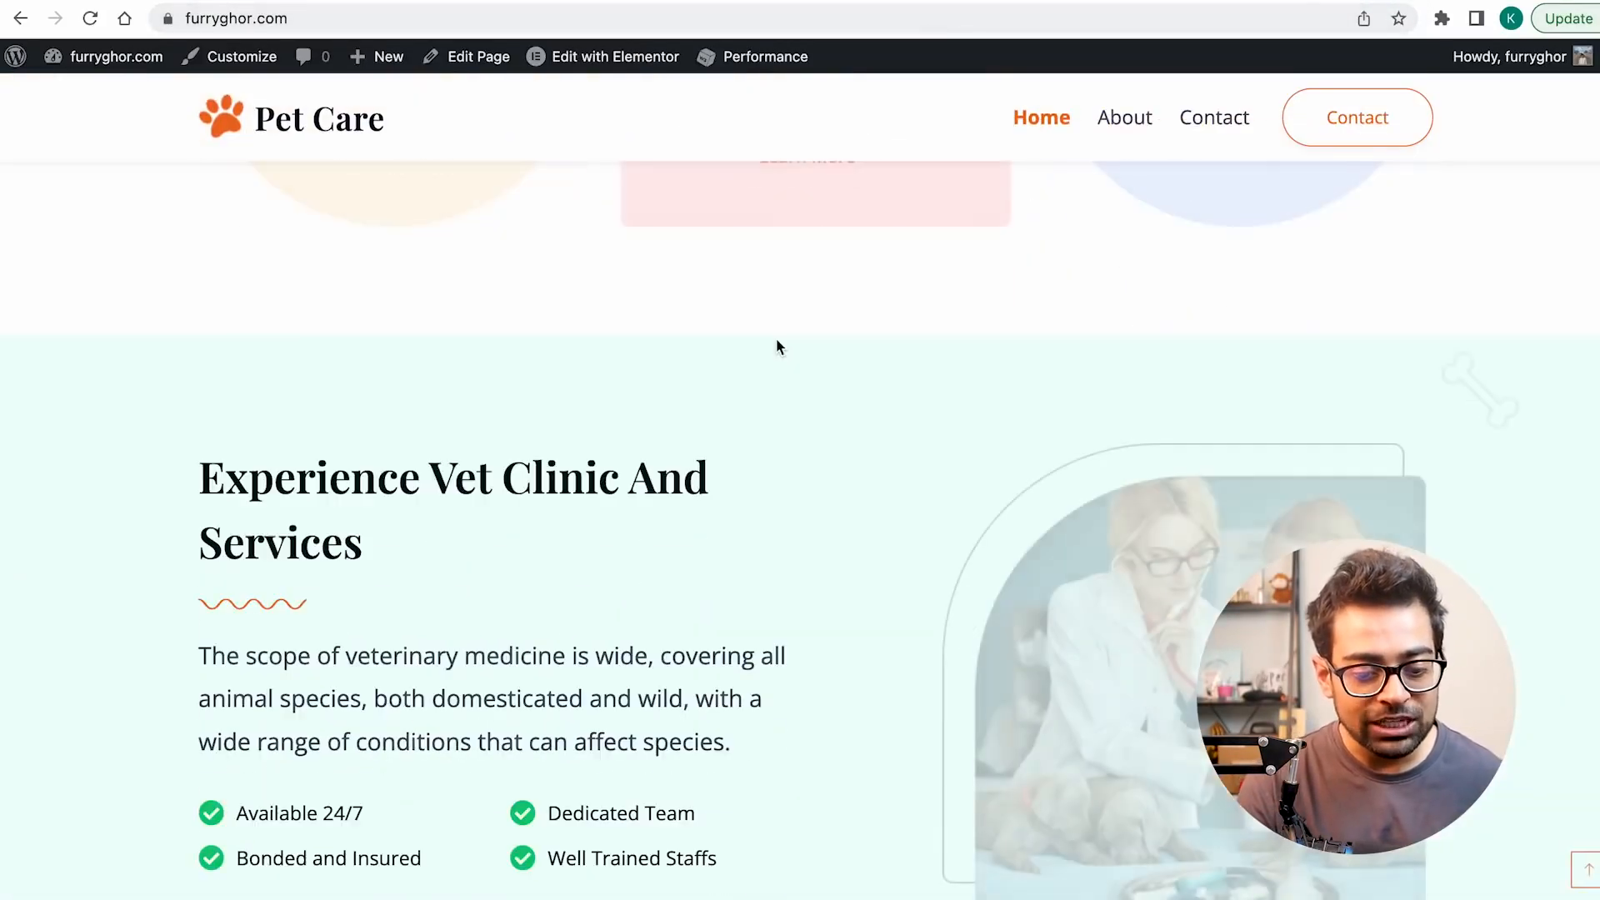
scroll(776, 348, down, 15)
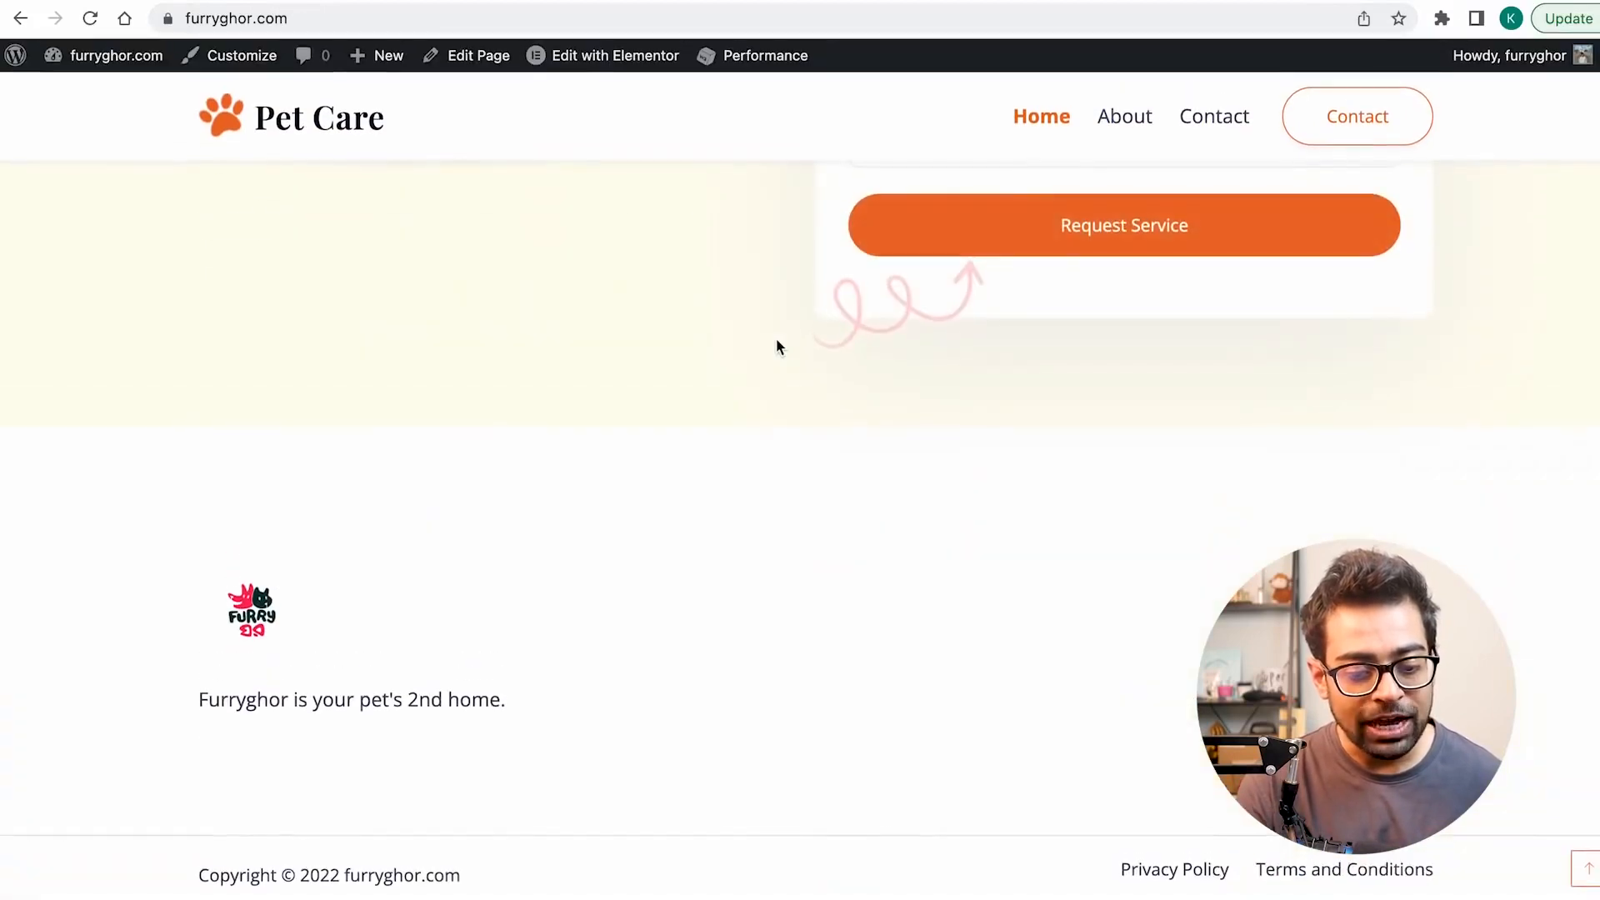
scroll(460, 536, up, 20)
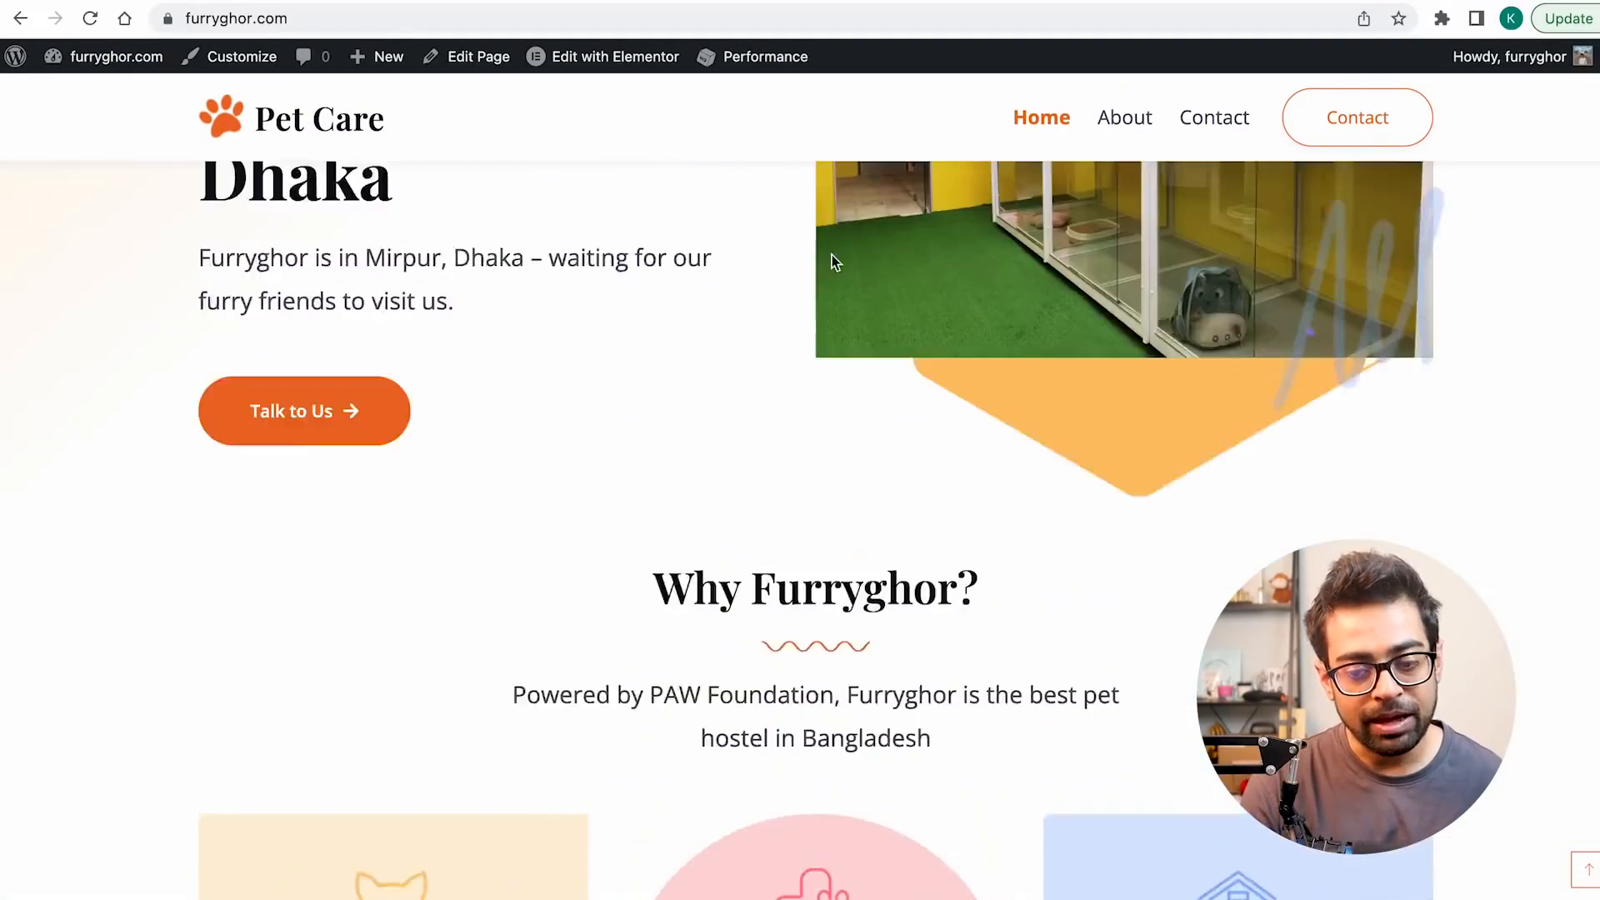
Step: Open the live Contact page and review its contact details, service request form, adoption banner and footer
click(1226, 122)
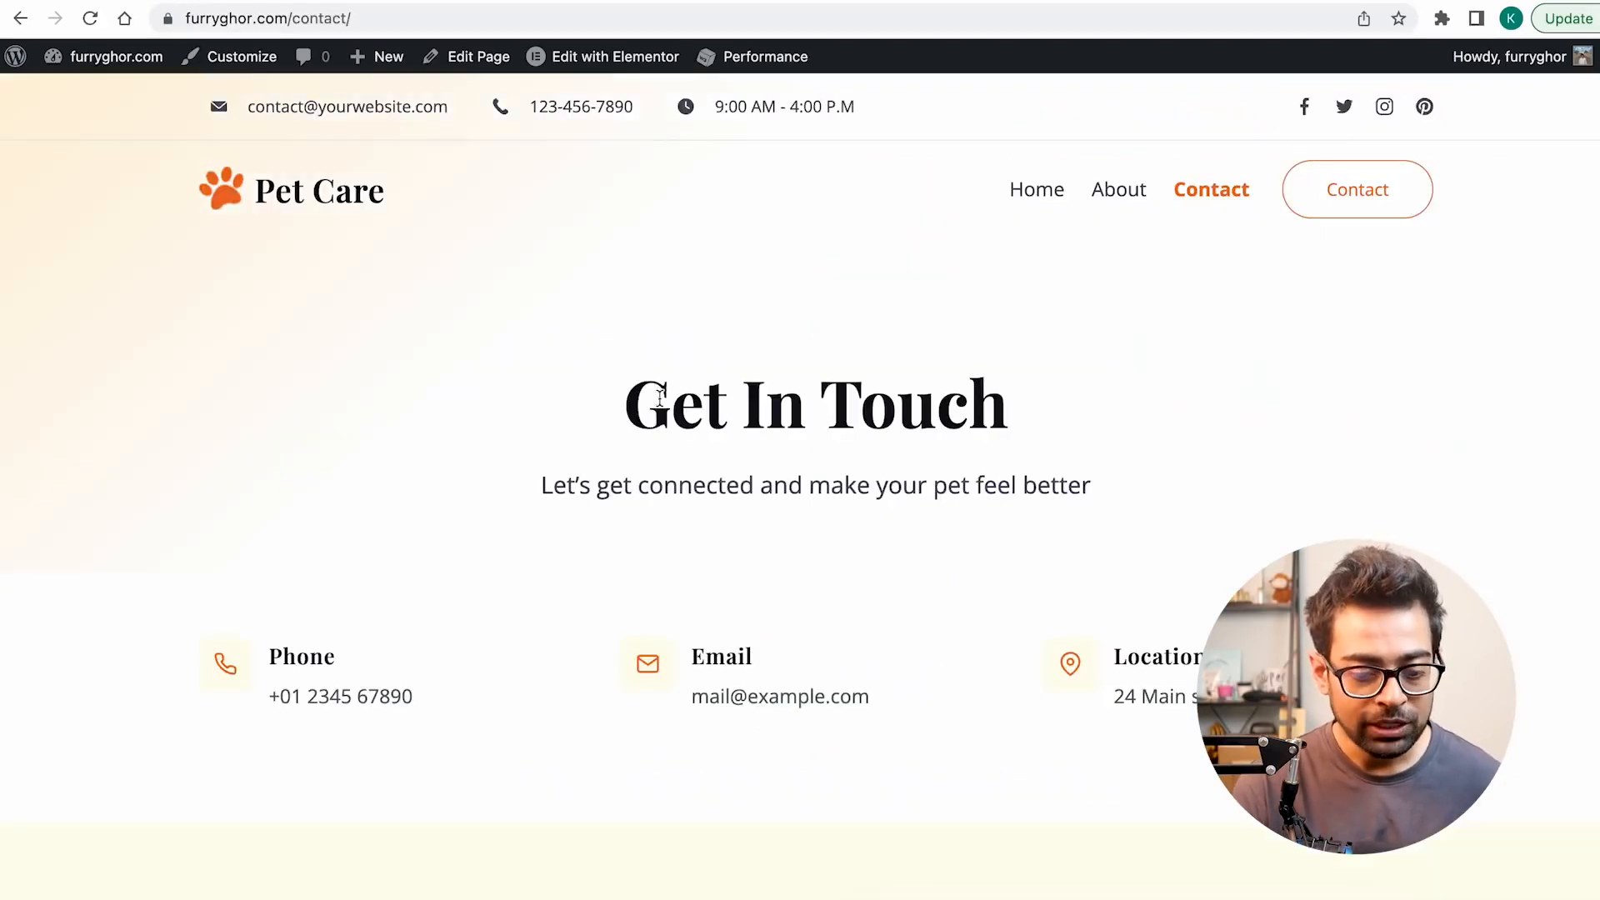
scroll(738, 705, down, 10)
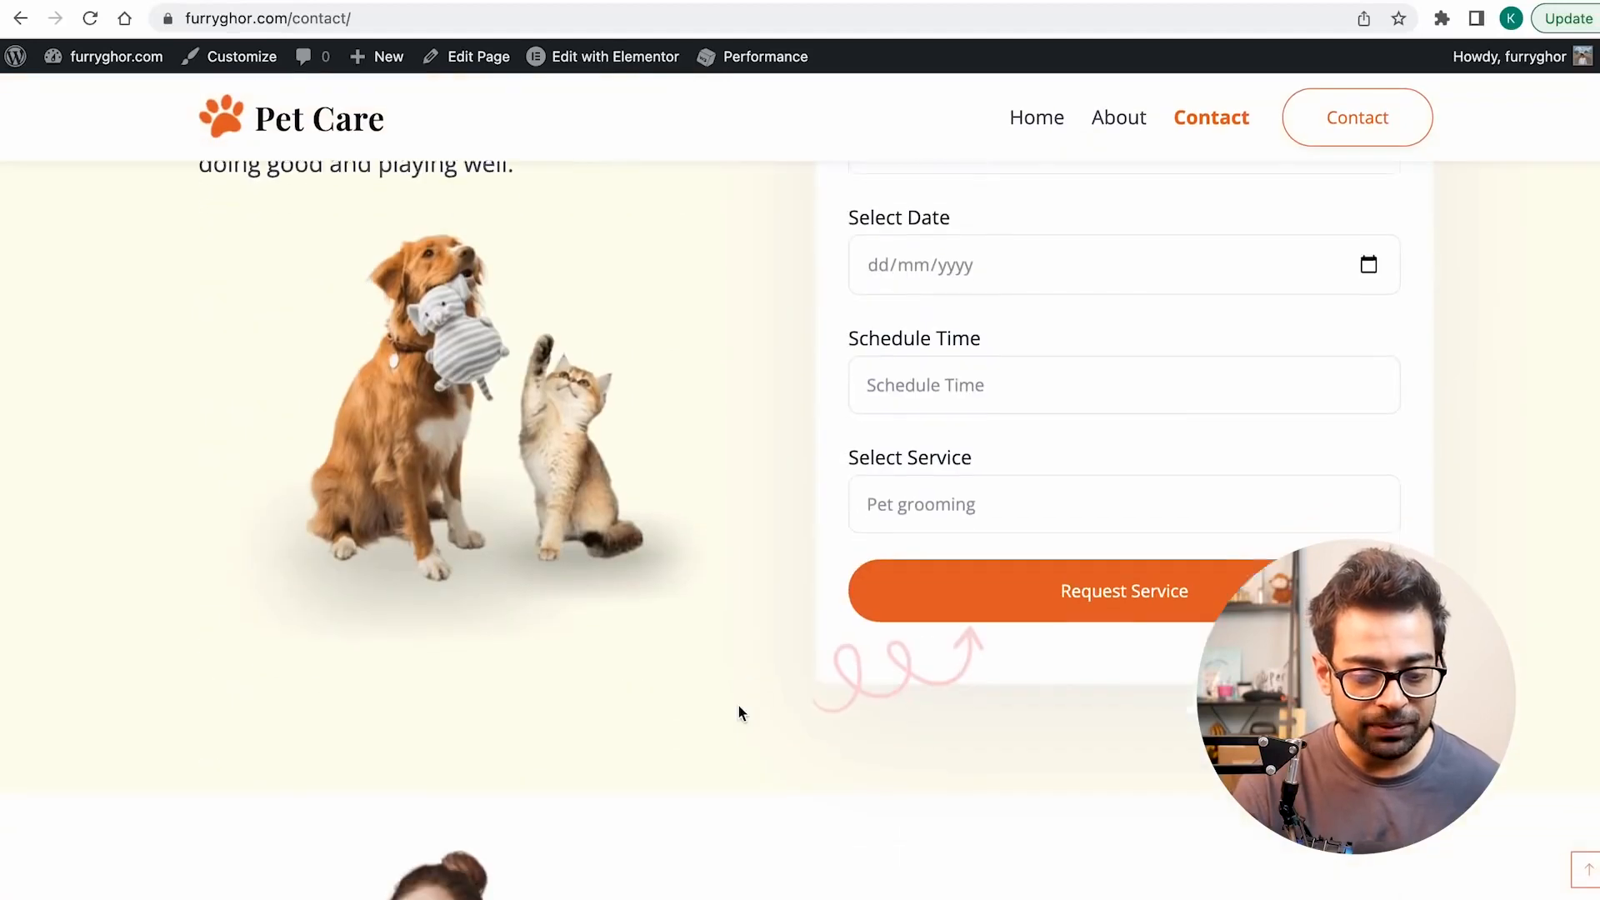
scroll(959, 503, up, 5)
scroll(958, 503, up, 2)
scroll(1107, 458, down, 5)
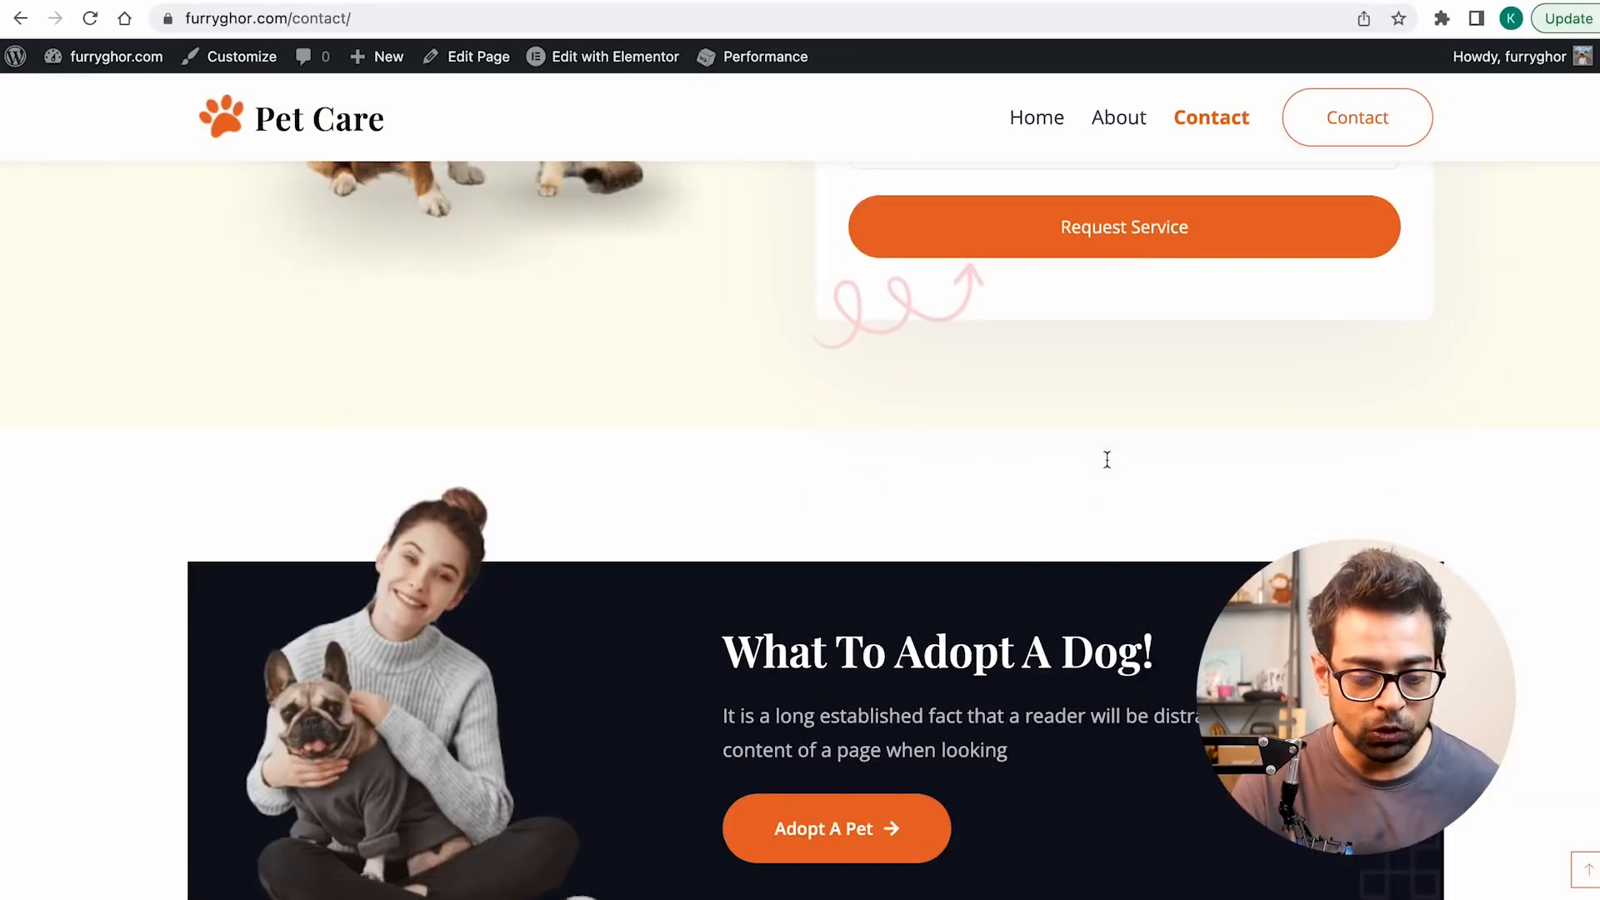
scroll(757, 614, down, 3)
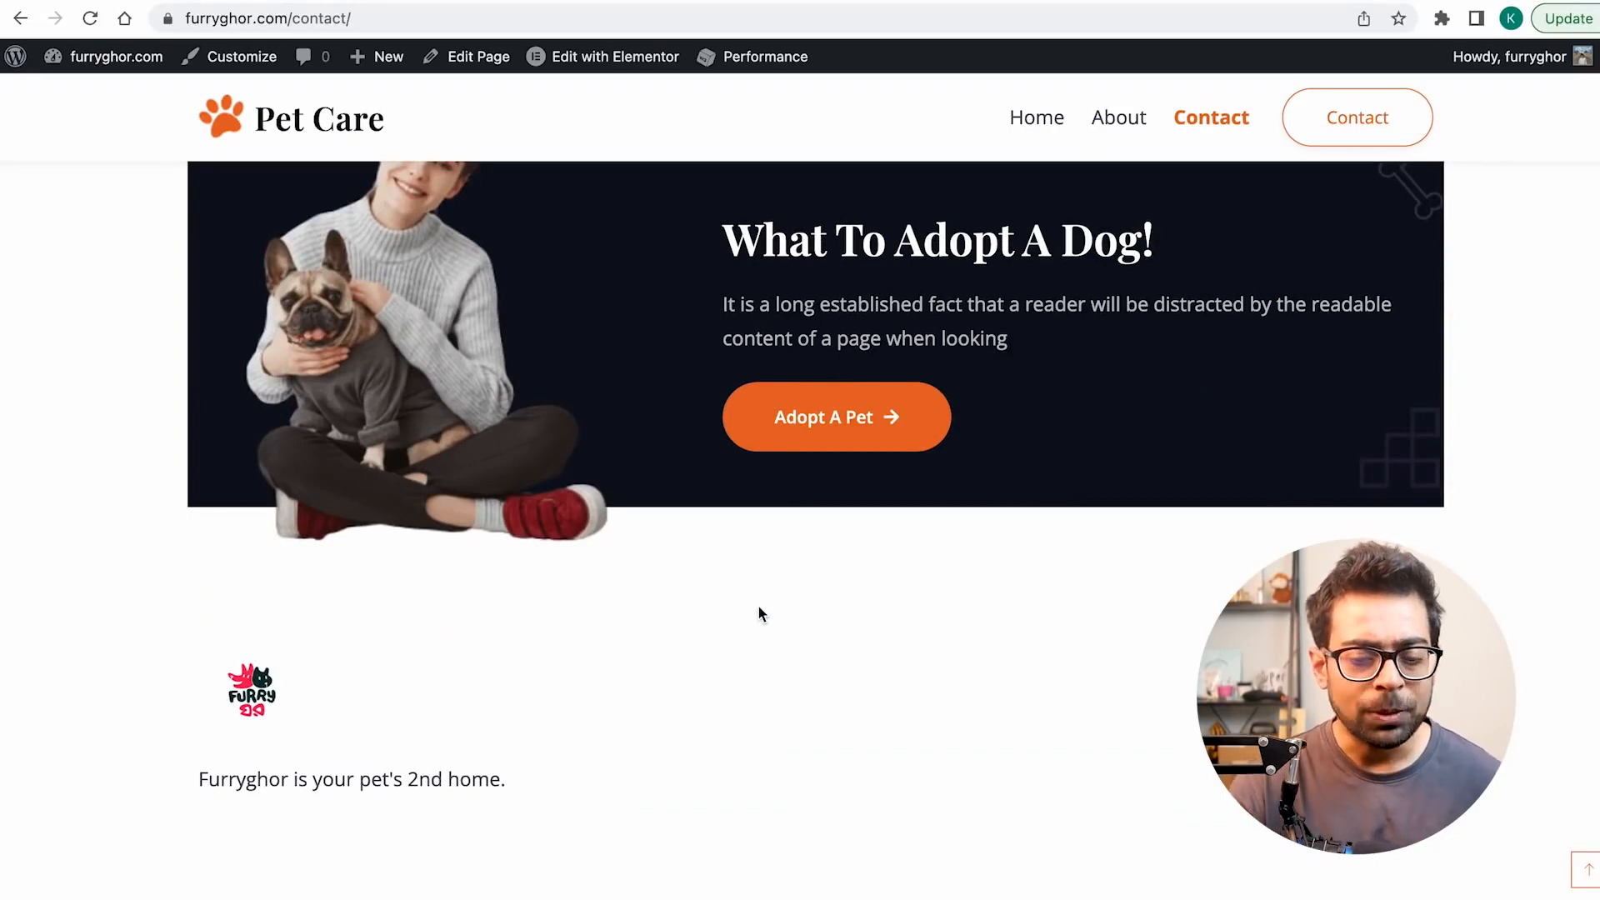
scroll(758, 615, up, 15)
Step: Go to the WordPress dashboard and open the screen for adding new plugins
mouse_move(89, 69)
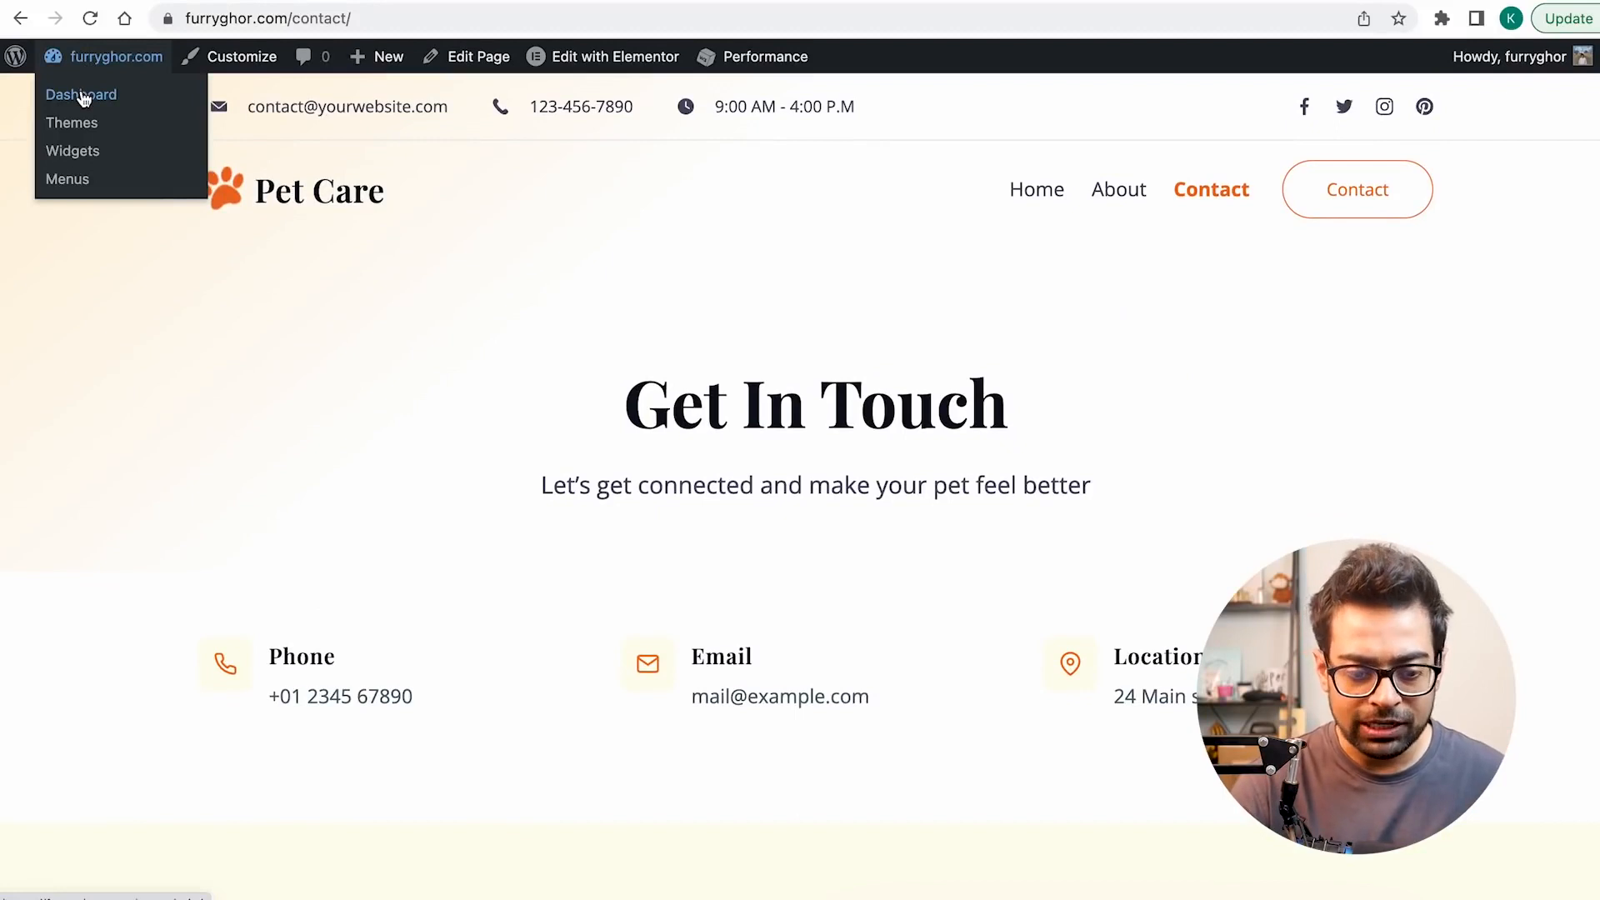
click(84, 99)
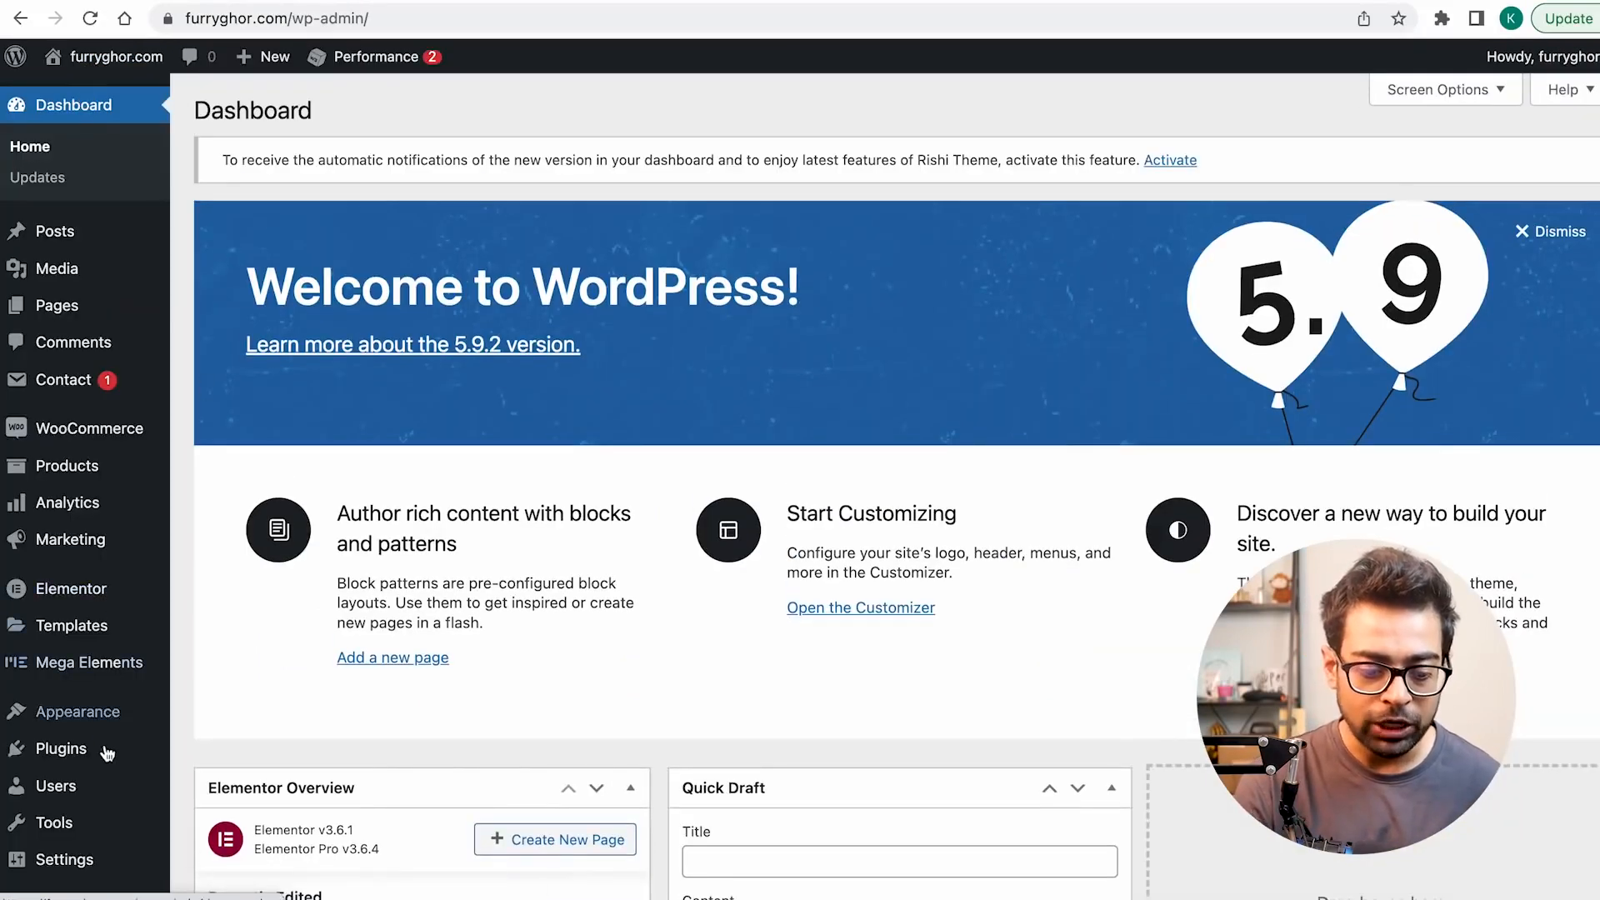
mouse_move(107, 765)
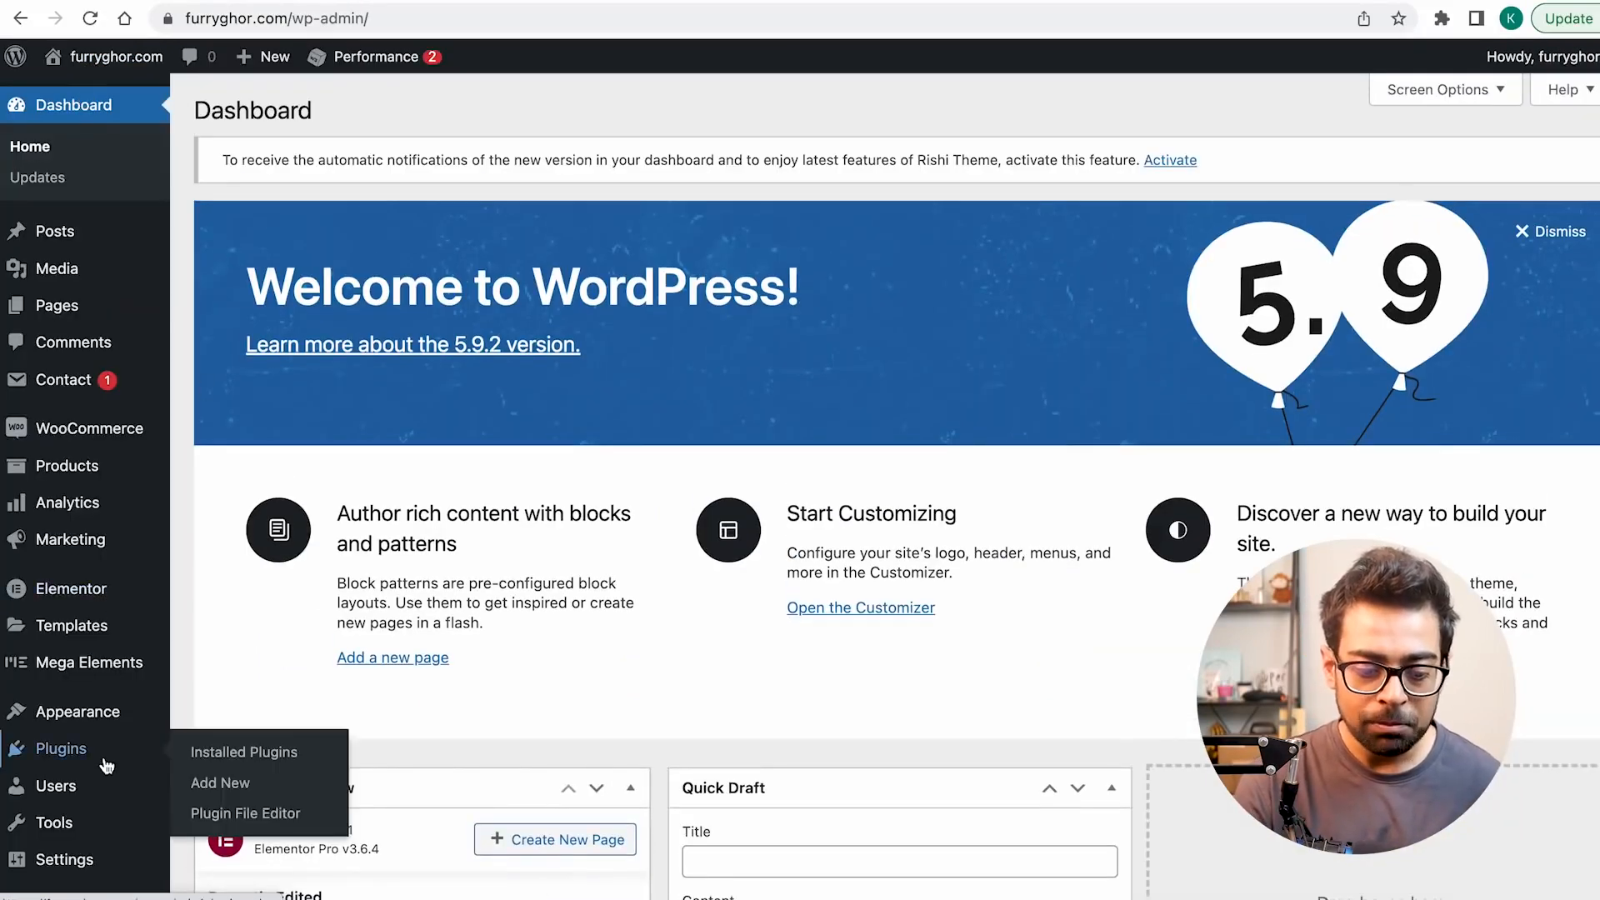
click(240, 789)
Step: Switch to the browser tab with the Menus screen and load the furryghor.com homepage in it
click(866, 17)
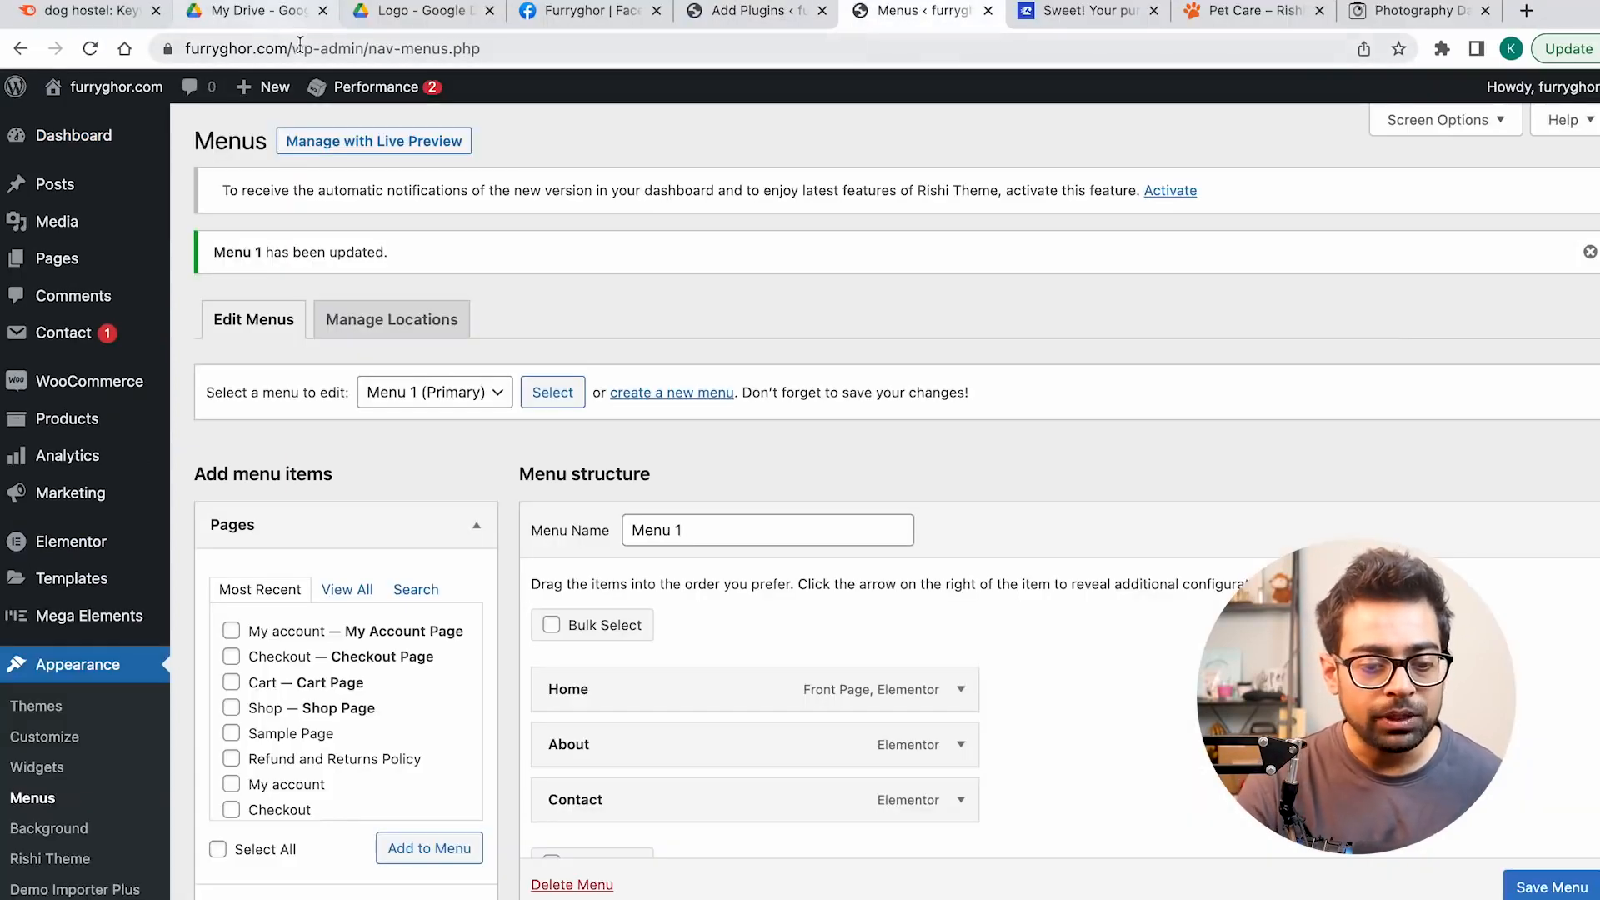
drag(295, 49, 544, 45)
key(BackSpace)
key(Return)
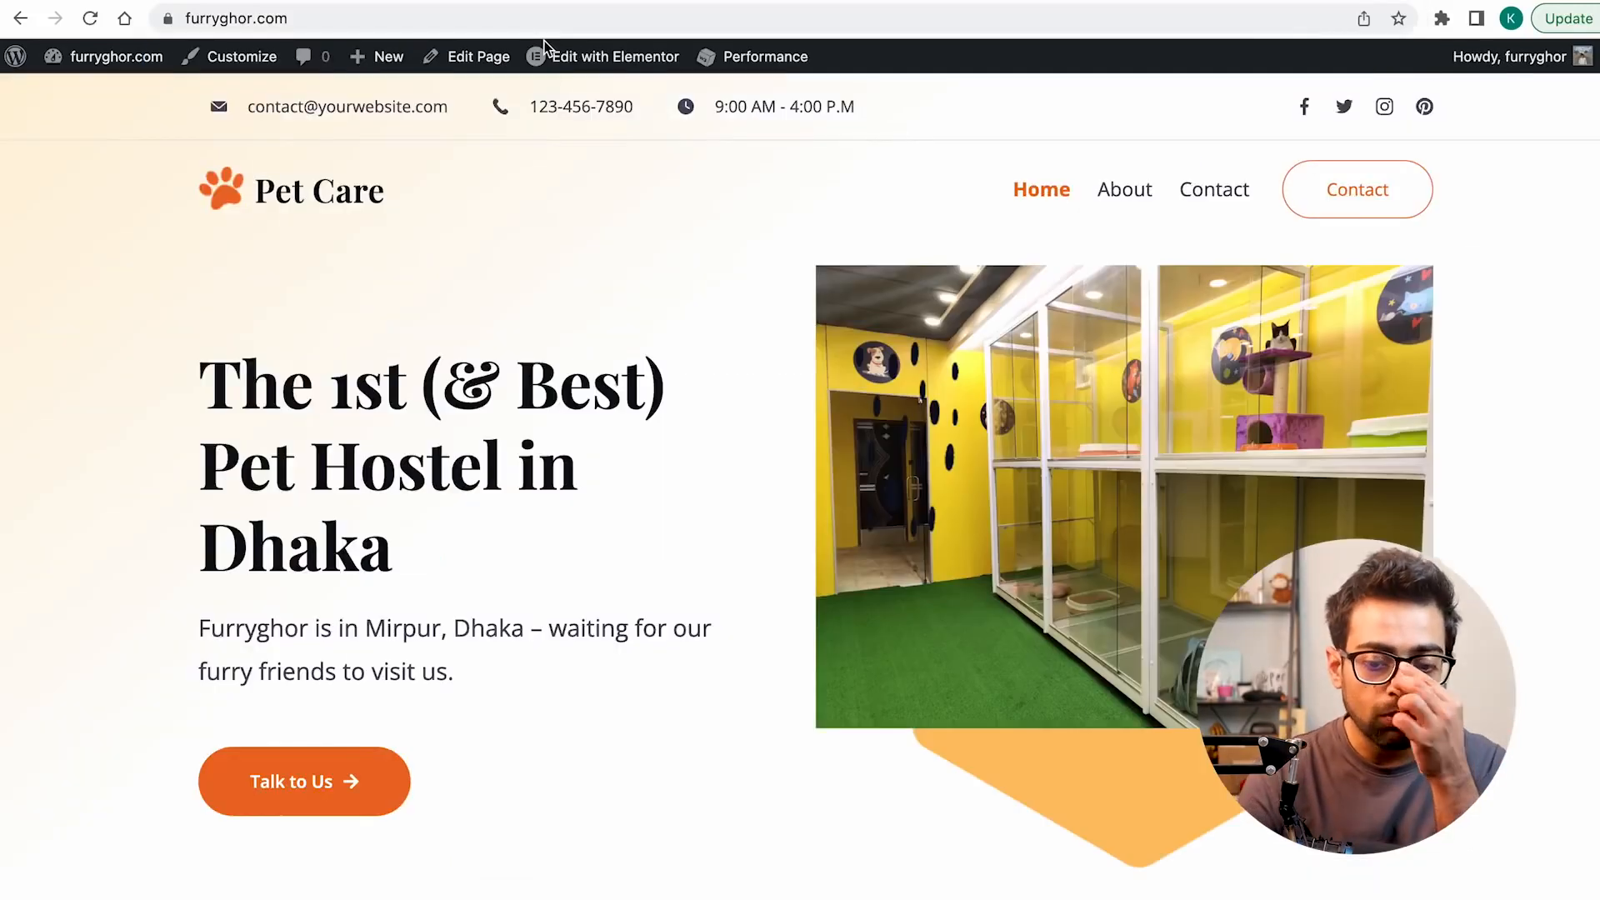
Step: Review the live homepage from the hero section down to the vet clinic and services section
mouse_move(550, 48)
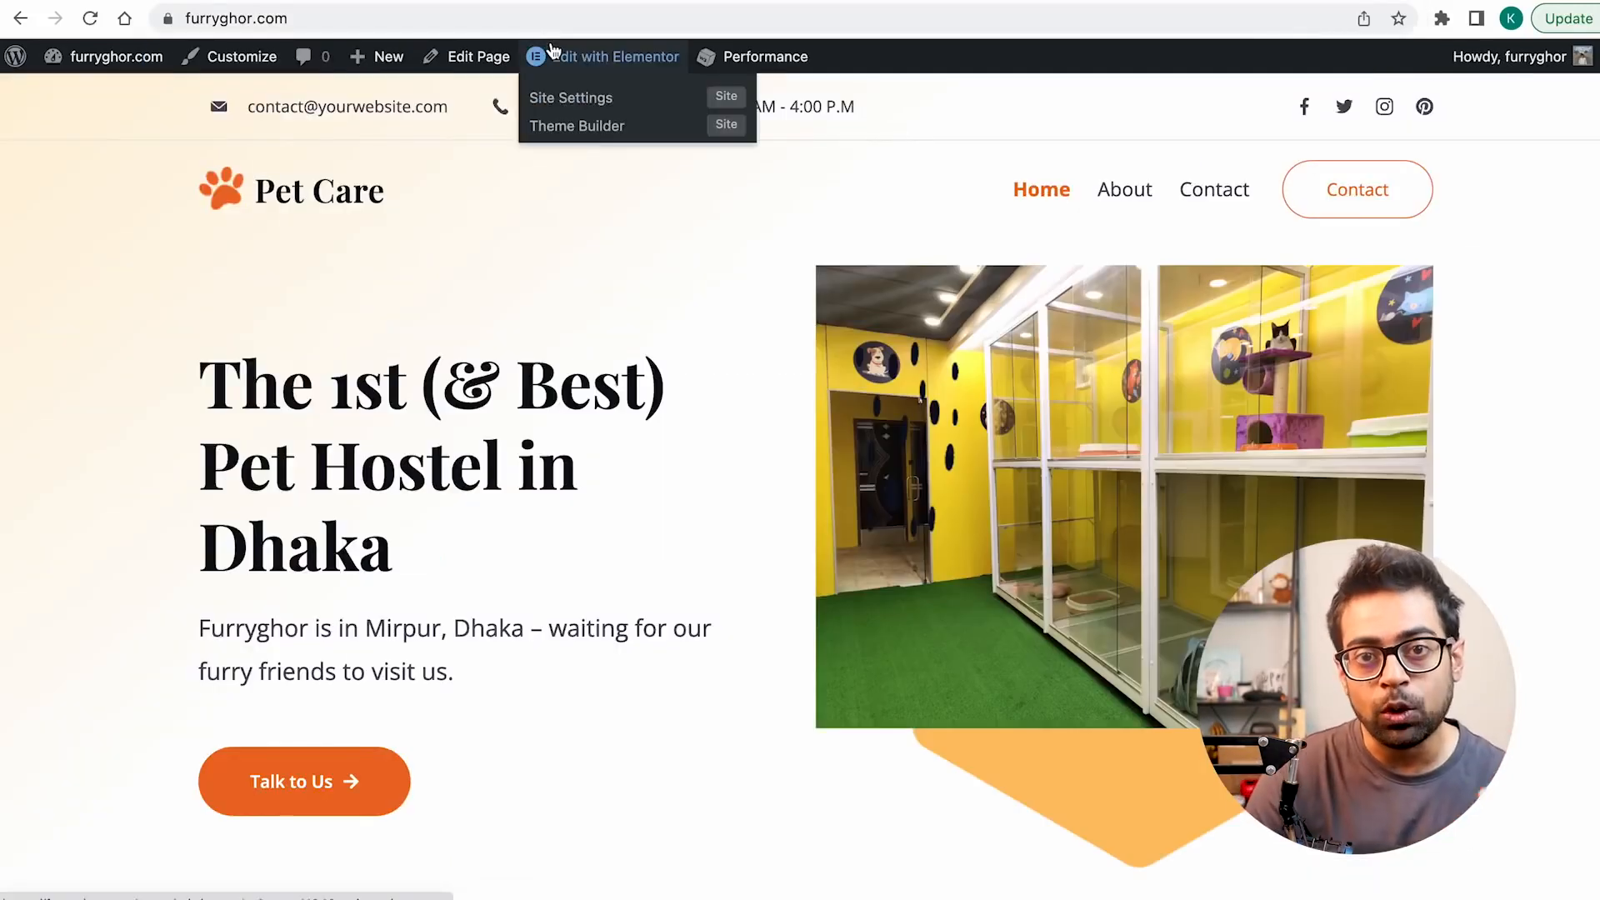
scroll(486, 523, down, 2)
scroll(487, 522, up, 3)
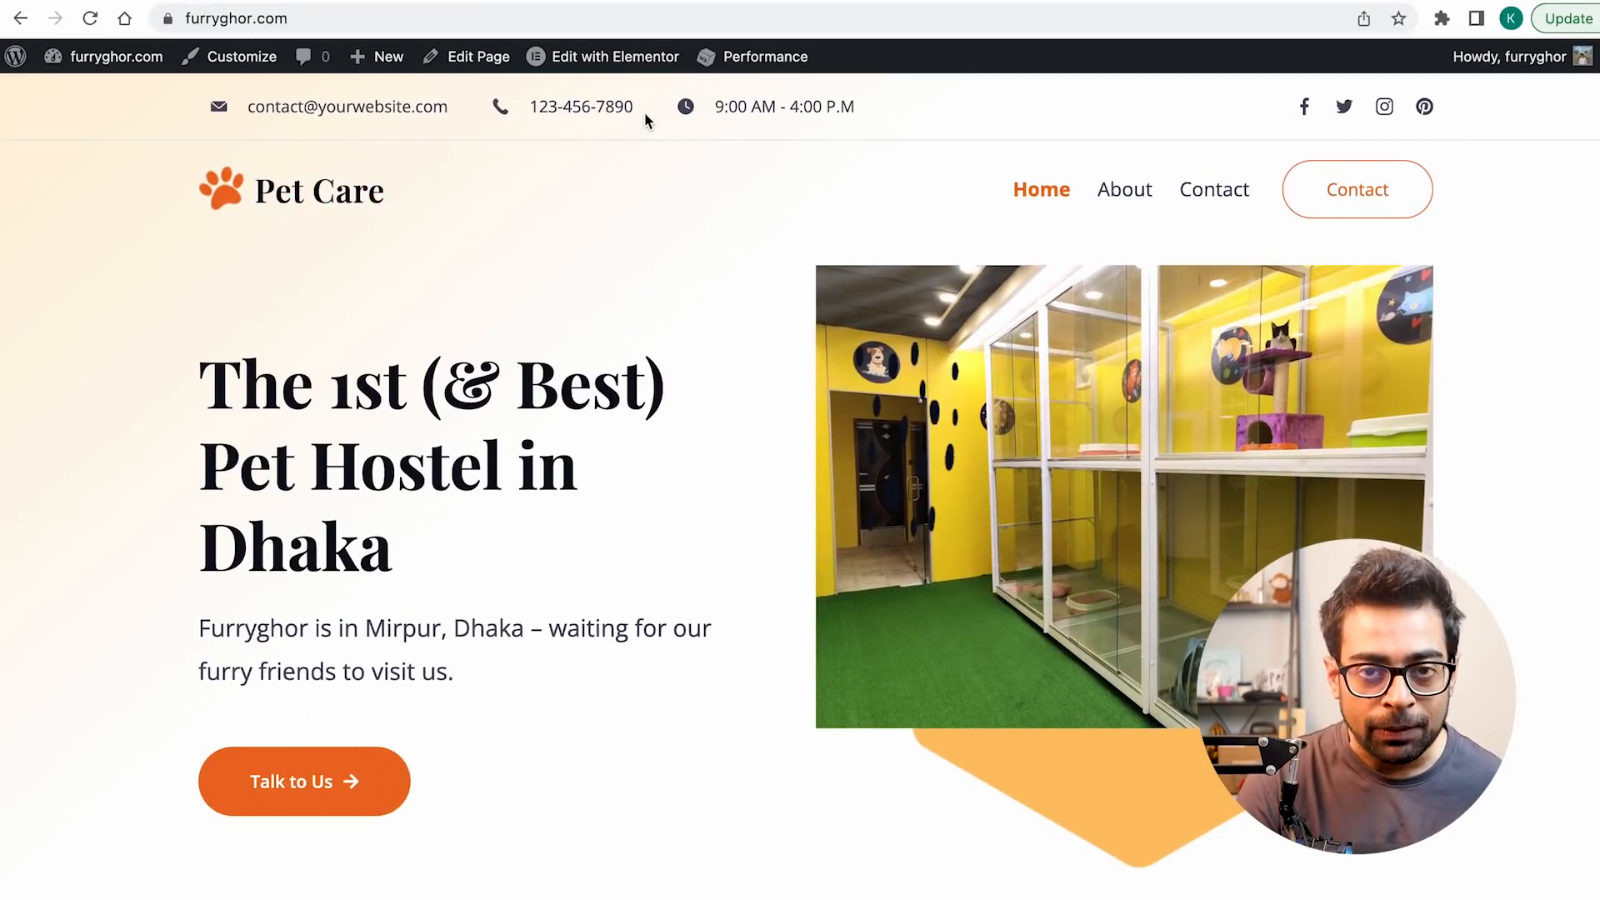
scroll(603, 473, down, 10)
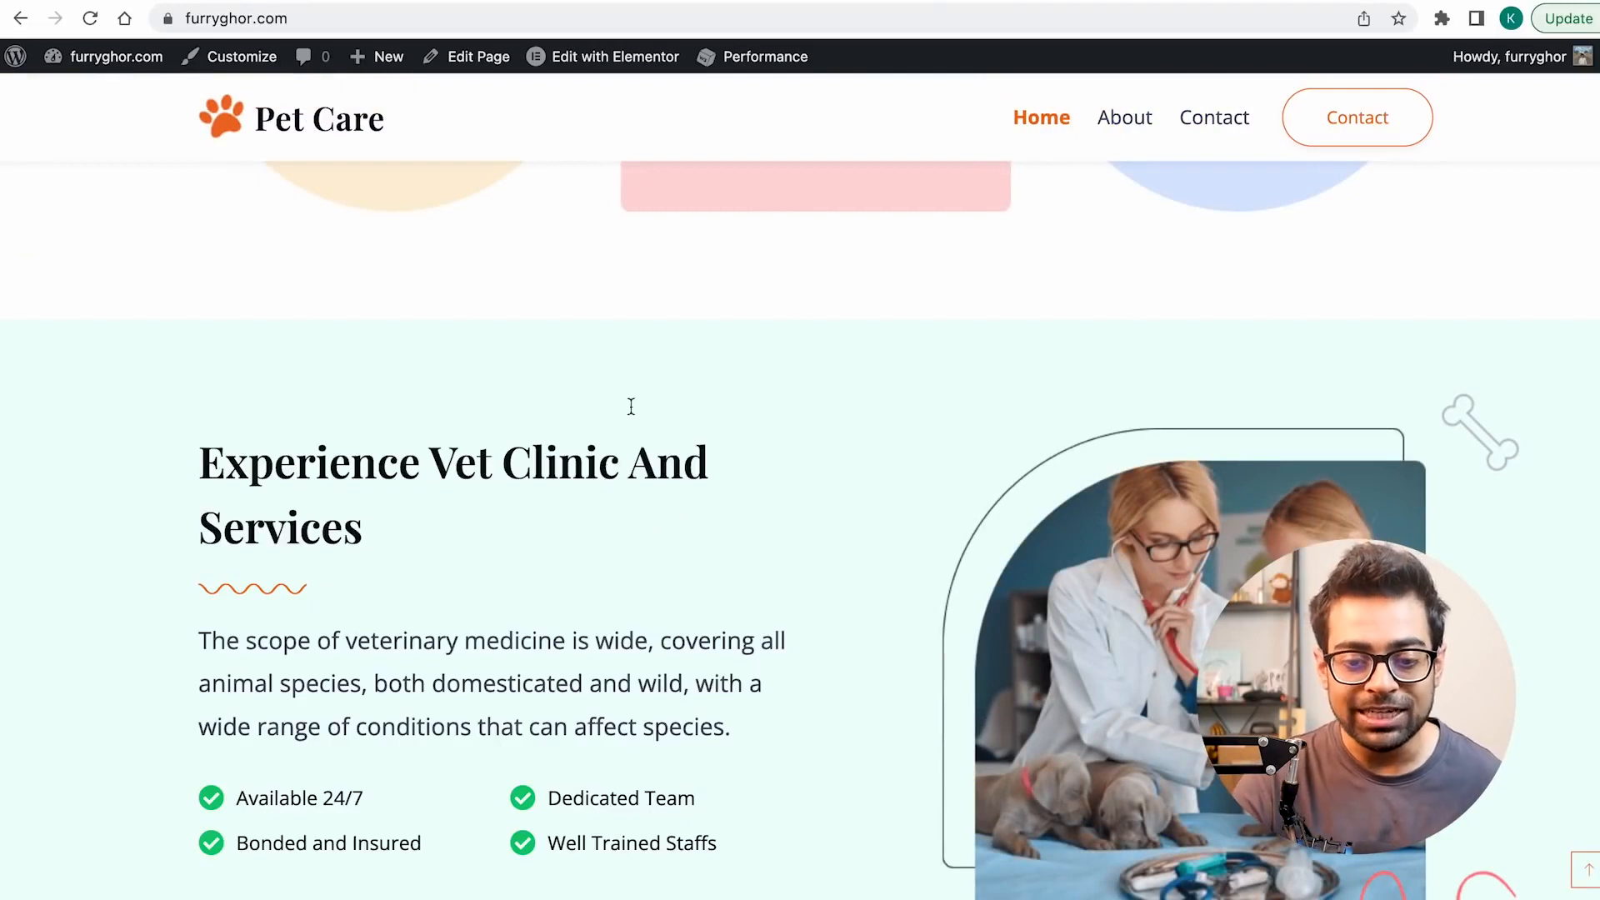
Step: Search the plugin directory for "under construction" and install and activate the Under Construction plugin by WebFactory Ltd
mouse_move(721, 16)
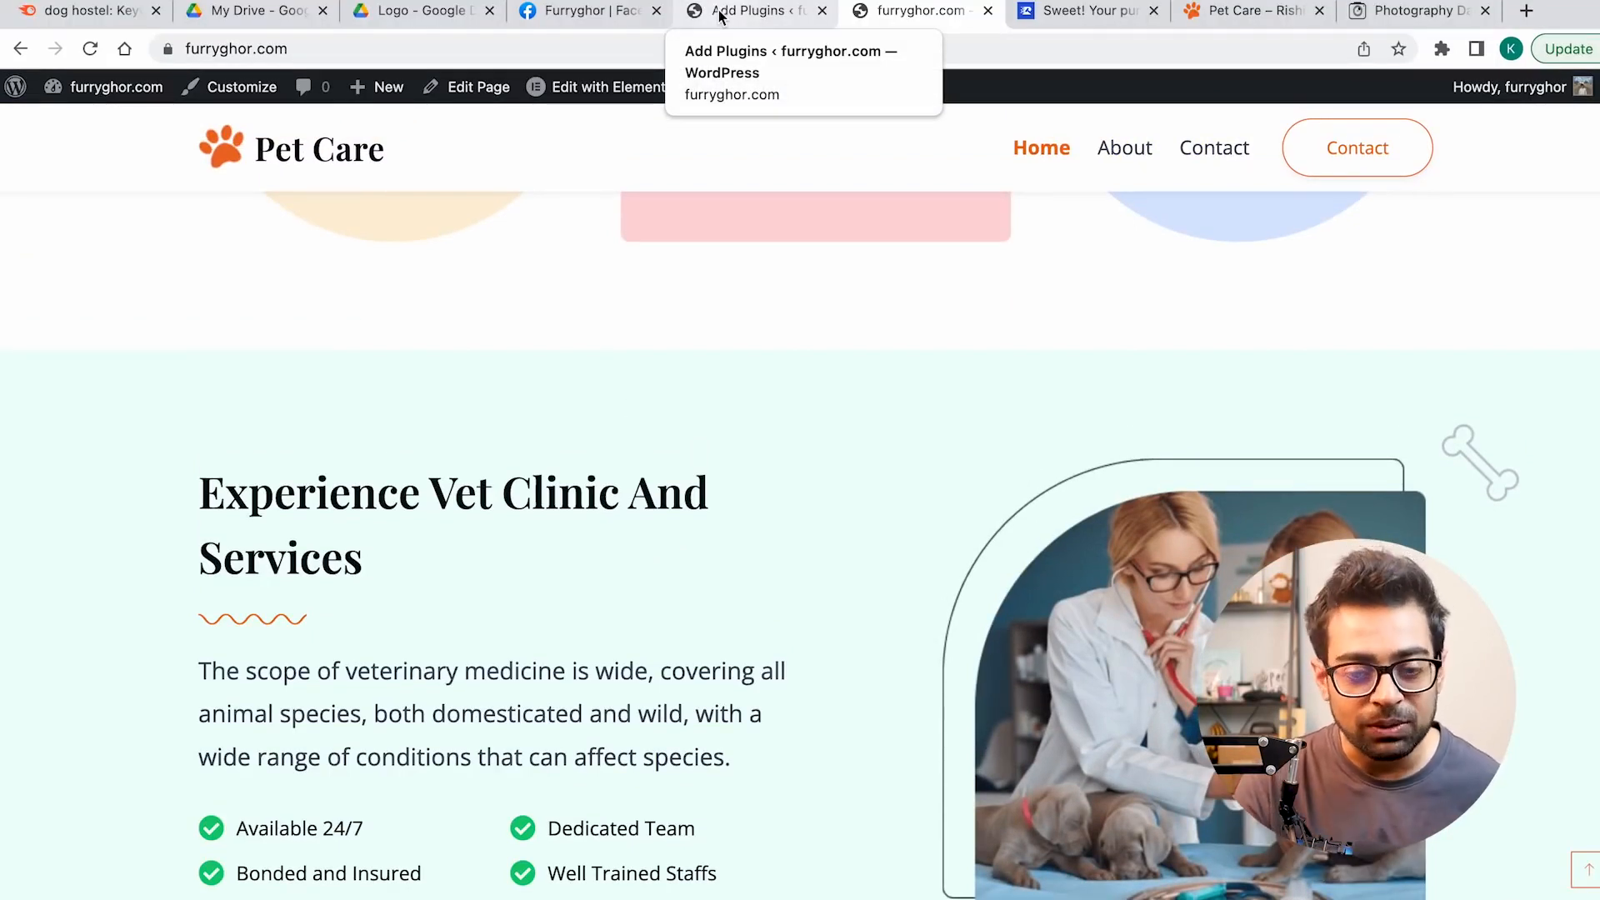
click(721, 16)
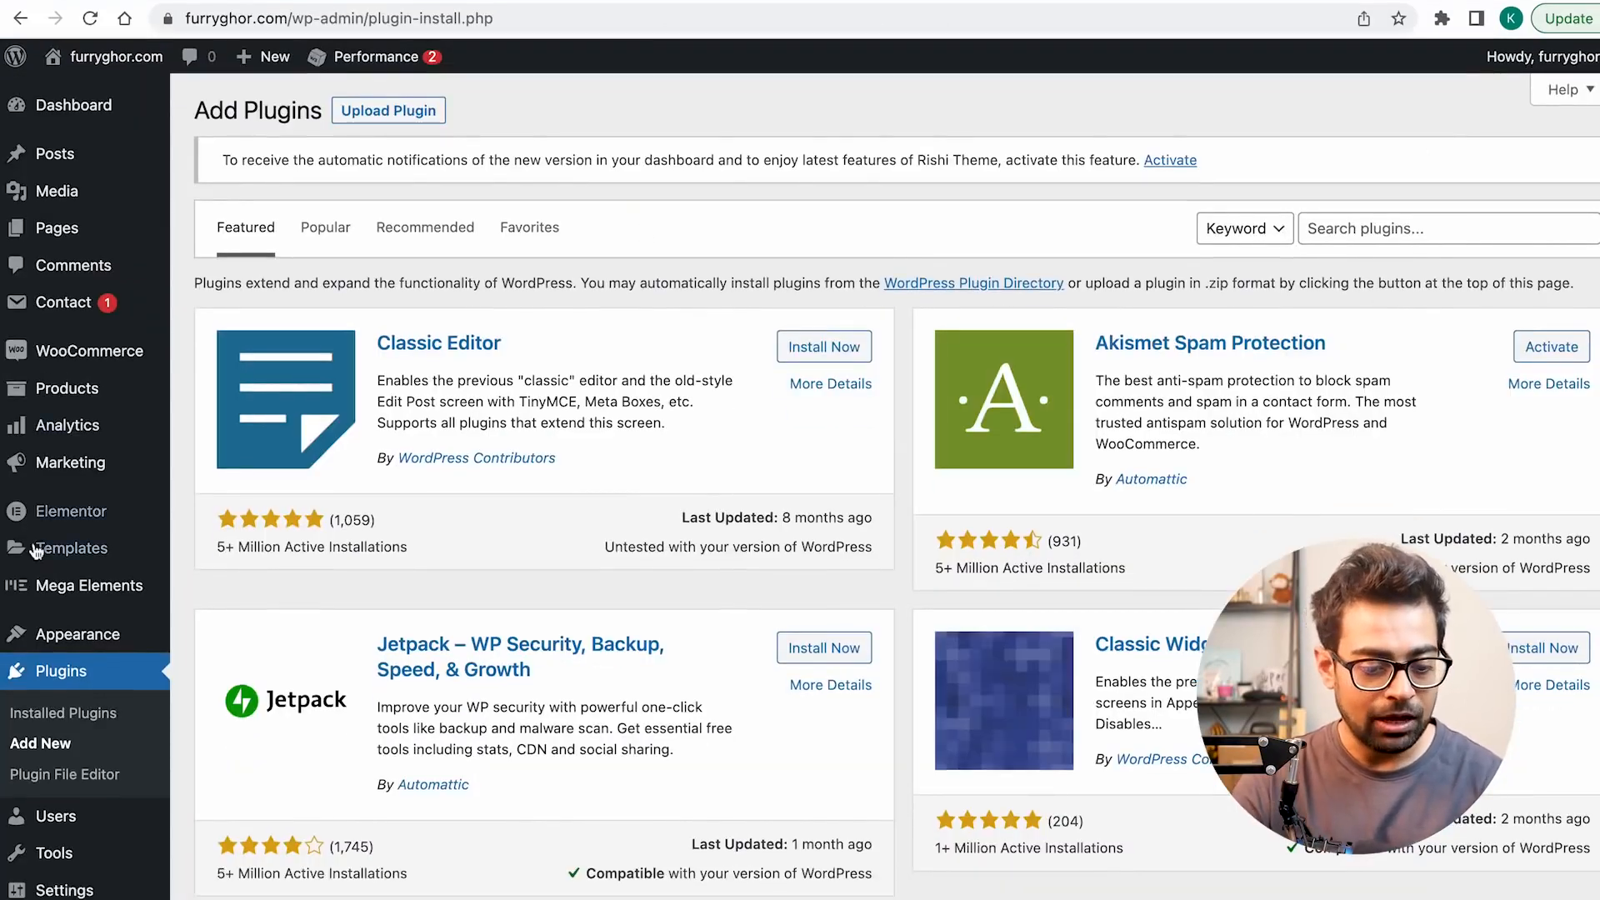
click(1378, 239)
text(under construction)
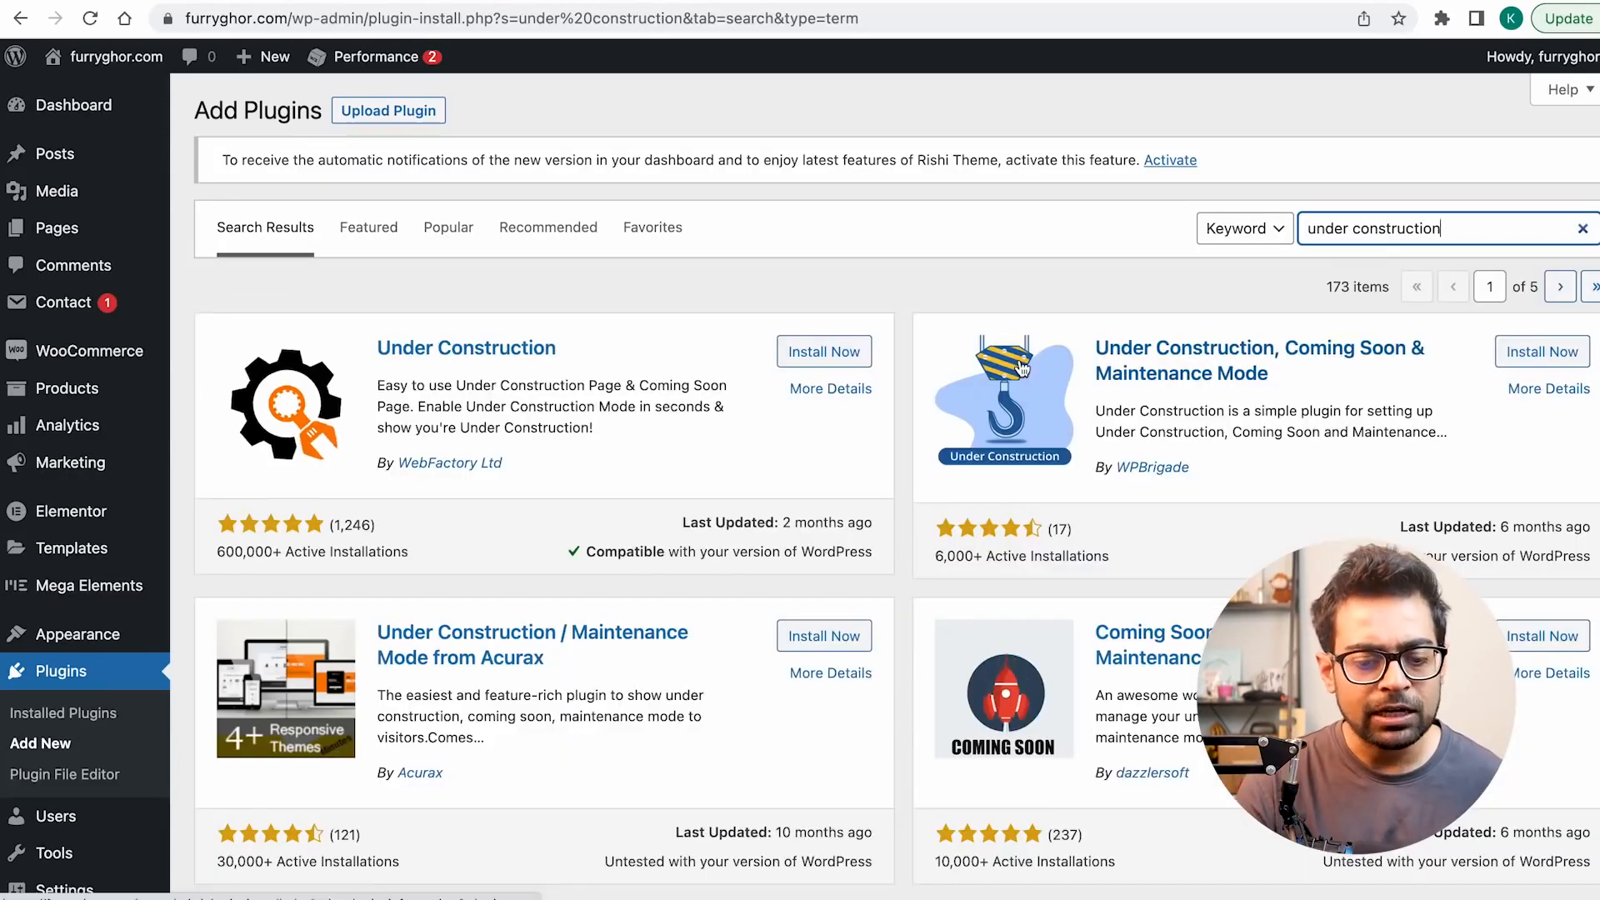
click(844, 353)
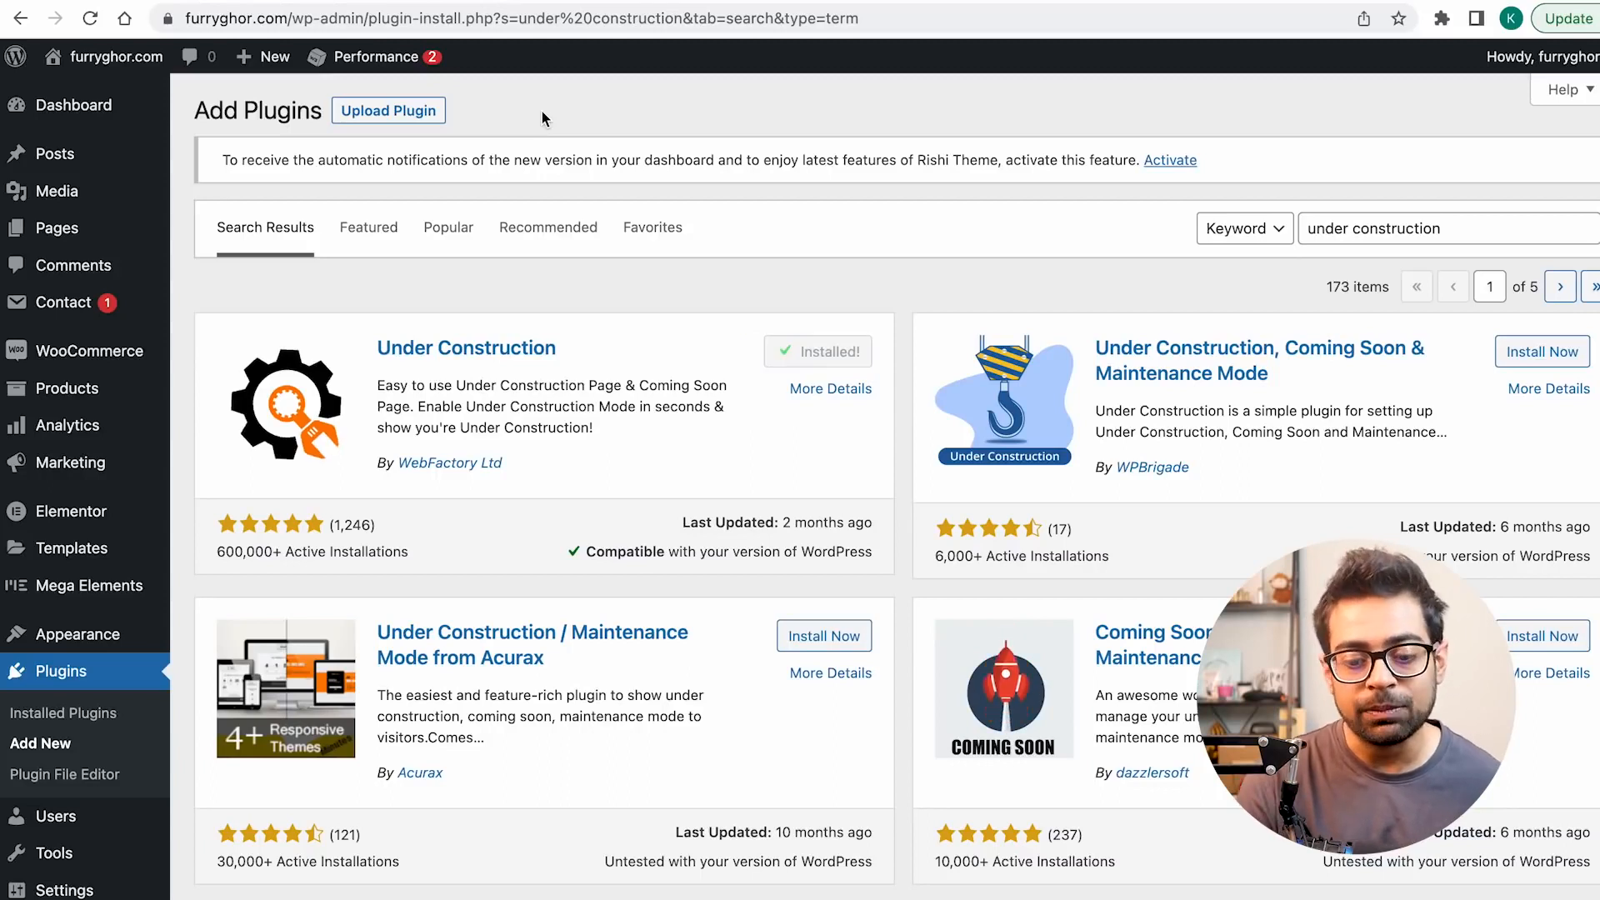
click(835, 360)
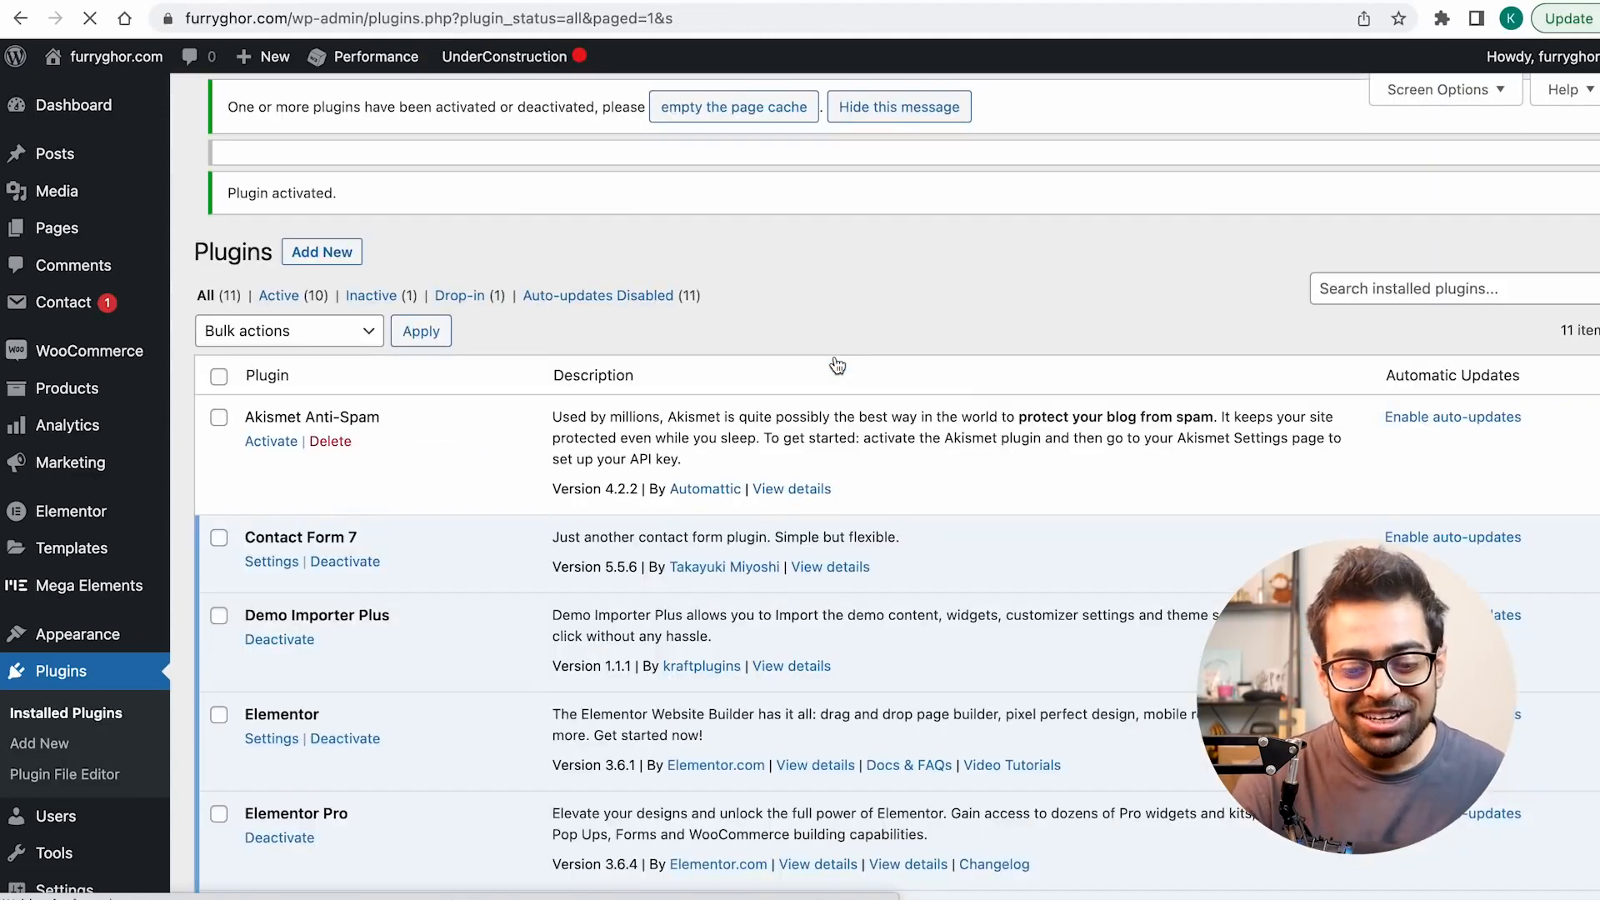
Step: Dismiss the UnderConstructionPage welcome notice and open the settings of the Under Construction plugin
scroll(837, 365, down, 7)
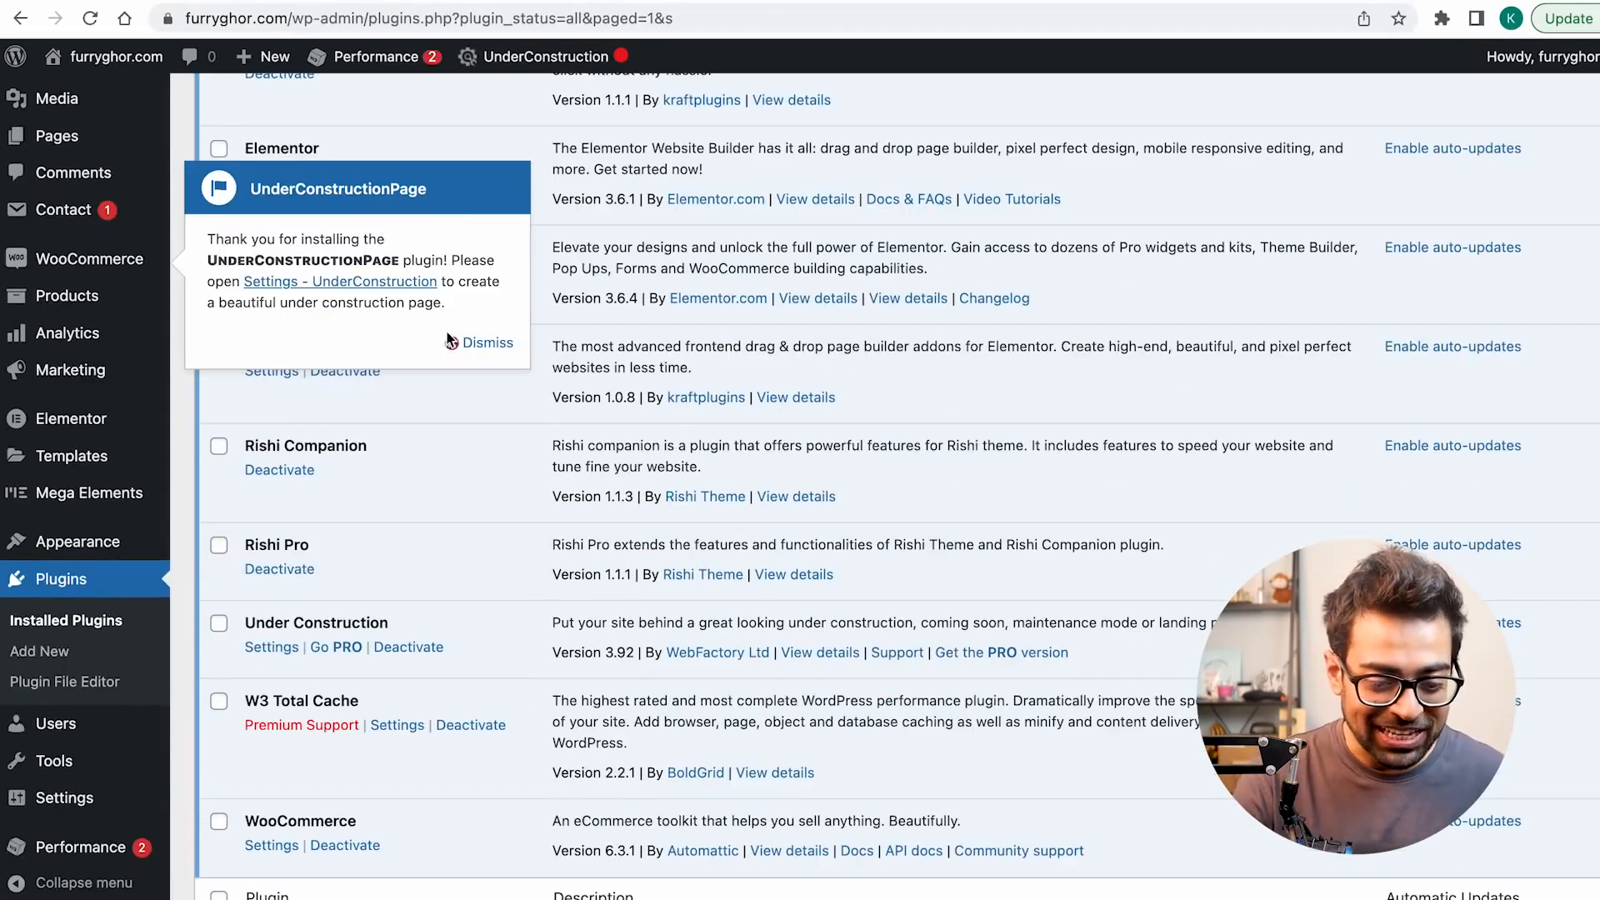
click(469, 342)
click(270, 649)
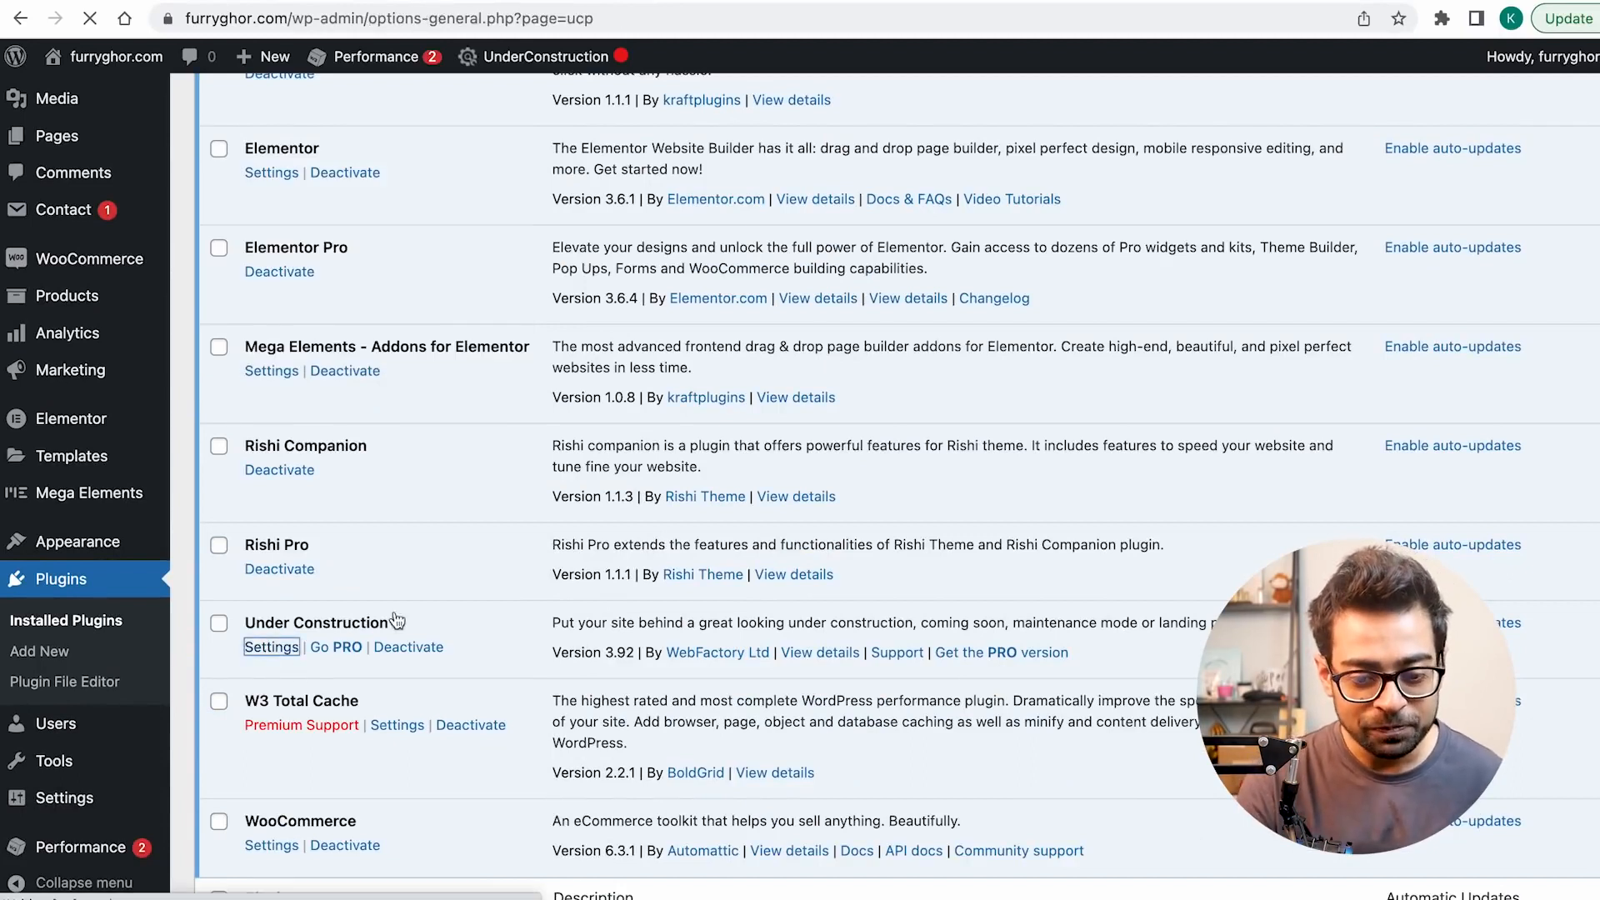
Step: Turn on Under Construction Mode in the plugin's main settings and save the changes
scroll(629, 421, down, 3)
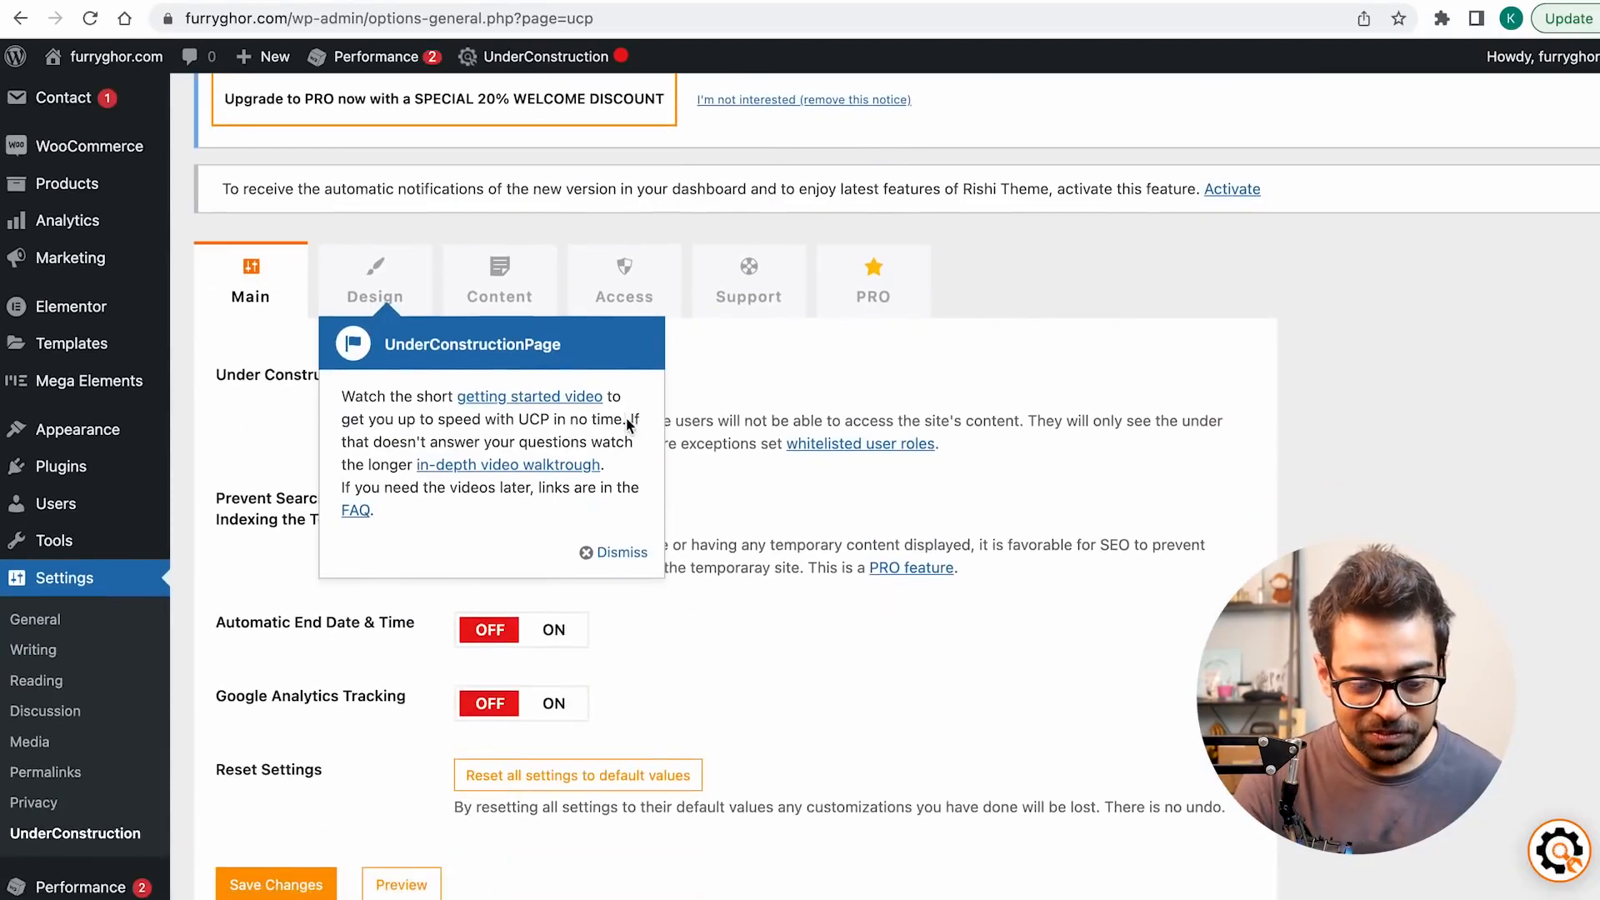
click(621, 465)
click(557, 307)
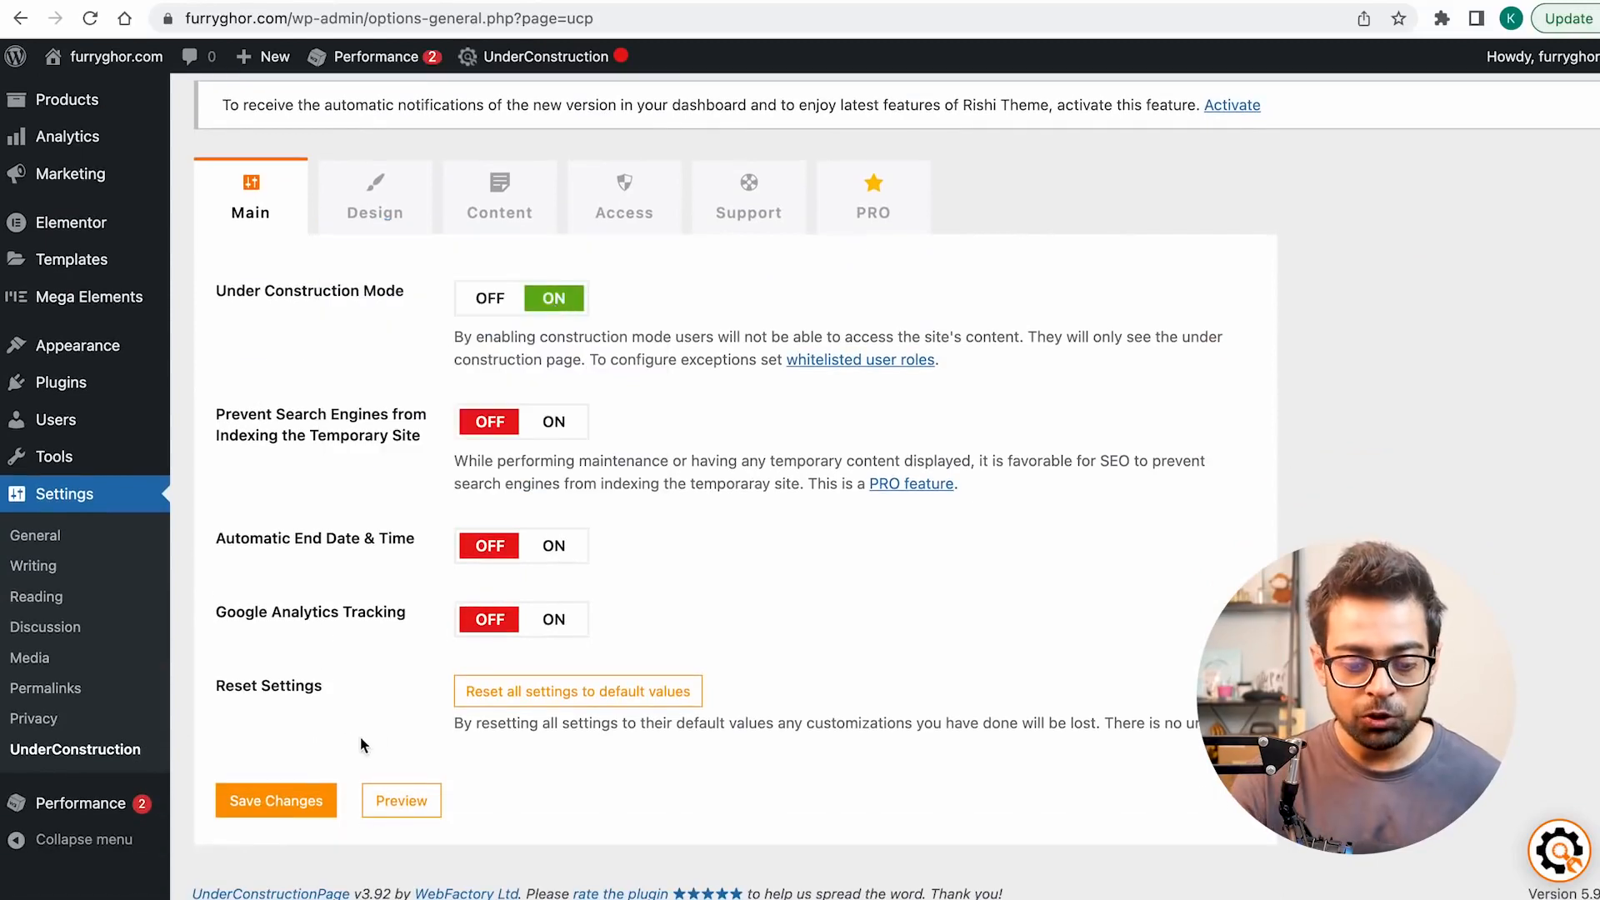
click(265, 807)
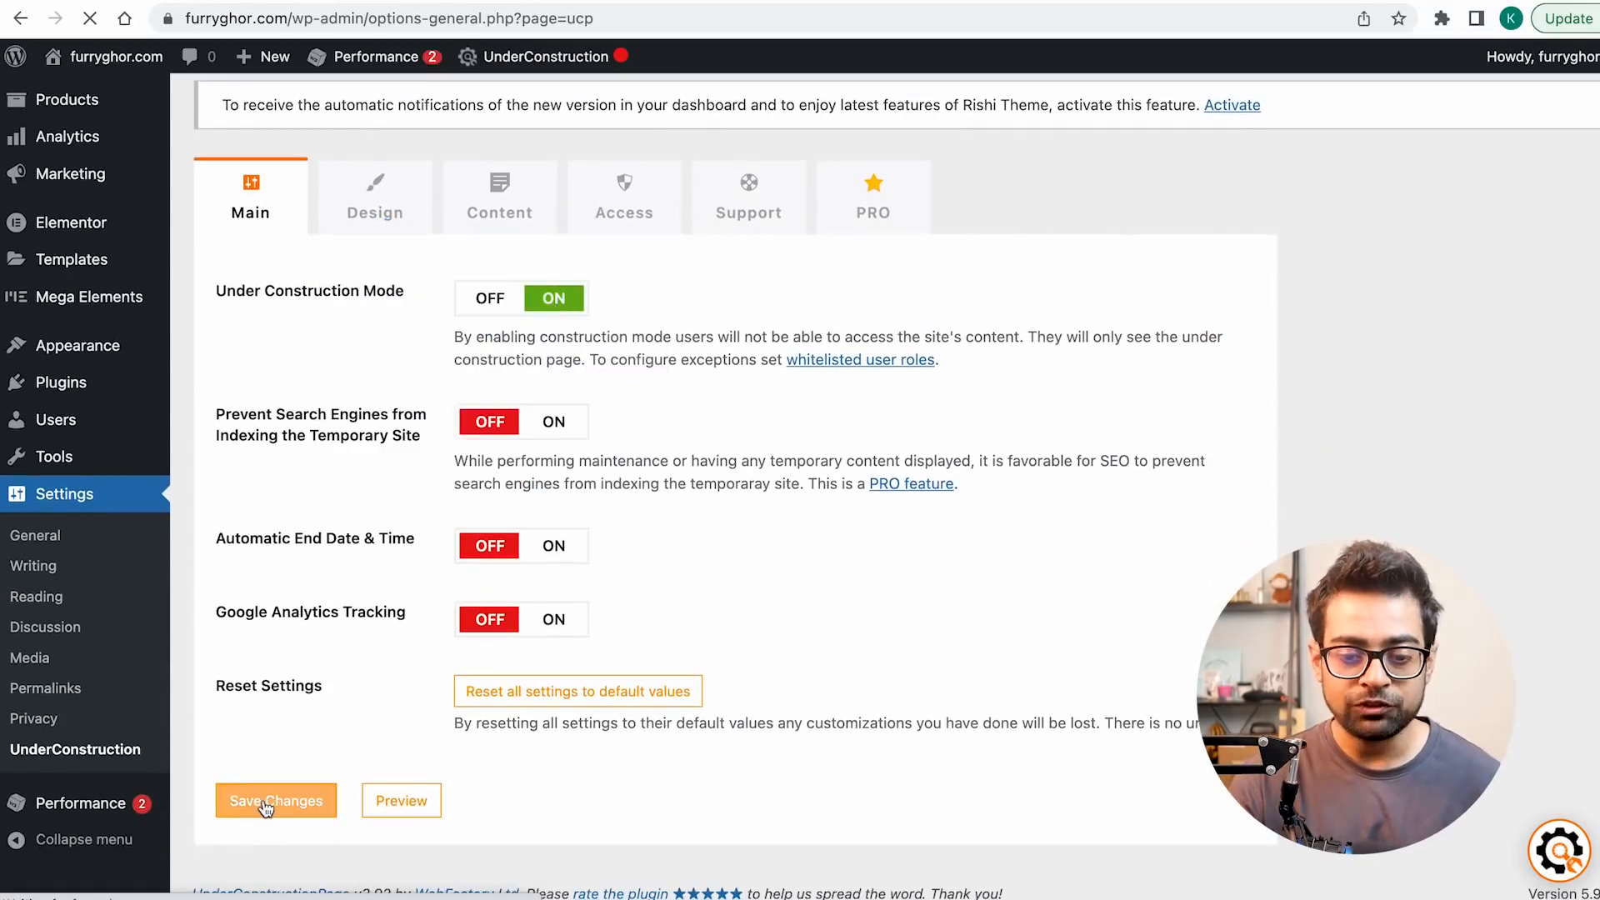